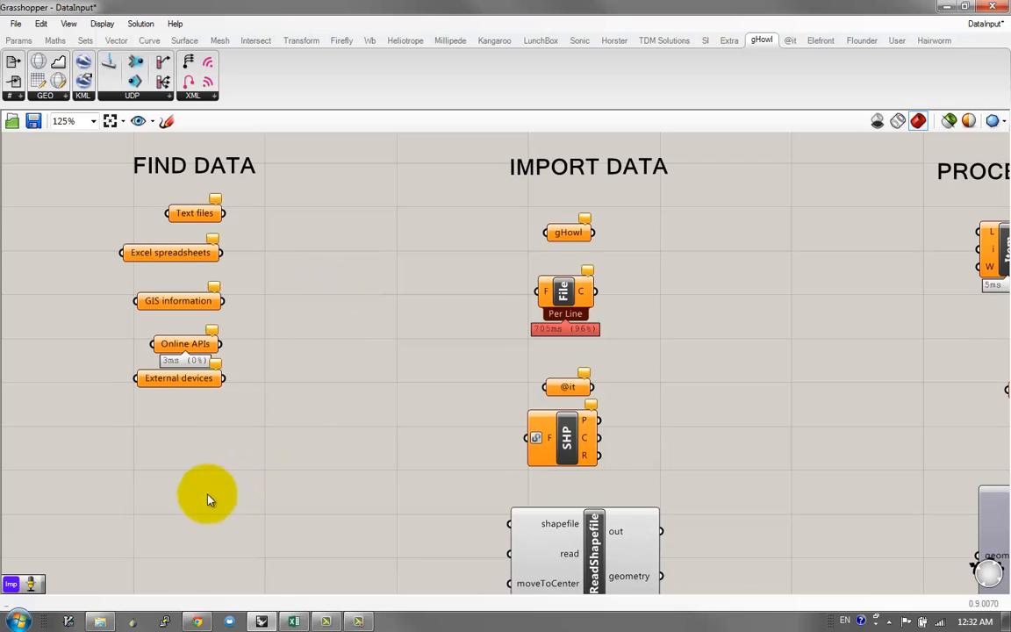
# Step: Open SampleData.txt from the DataInput folder in Notepad and shift its window away from the FIND DATA group
pyautogui.click(100, 620)
pyautogui.doubleClick(624, 315)
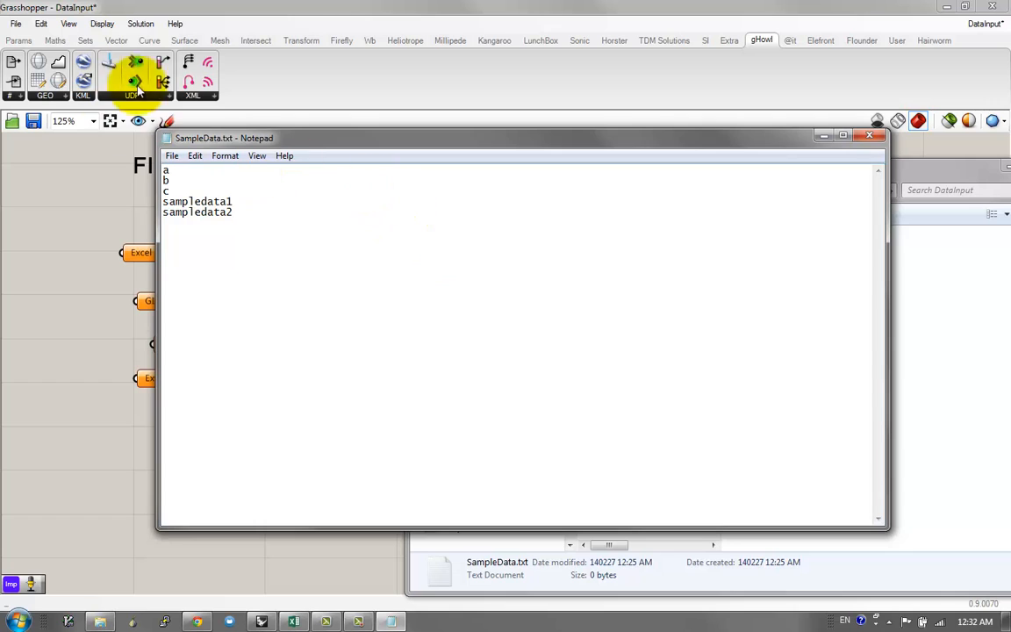
pyautogui.moveTo(208, 128); pyautogui.dragTo(577, 241)
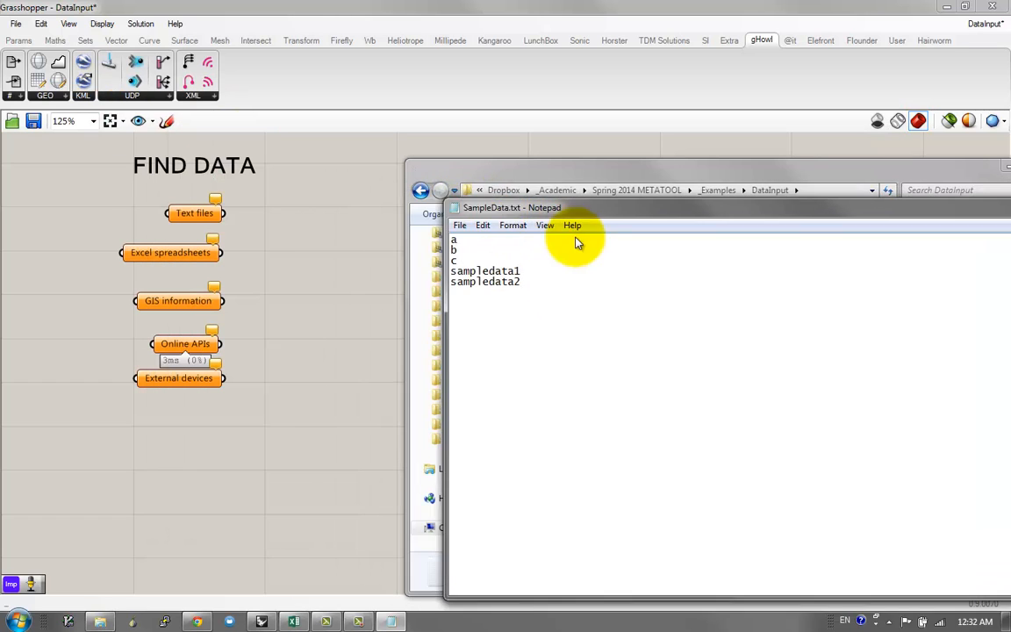
# Step: Switch to Grasshopper and place a File Path parameter on the canvas between the FIND DATA and IMPORT DATA groups
pyautogui.click(338, 294)
pyautogui.moveTo(378, 225); pyautogui.dragTo(342, 220, button='right')
pyautogui.doubleClick(342, 219)
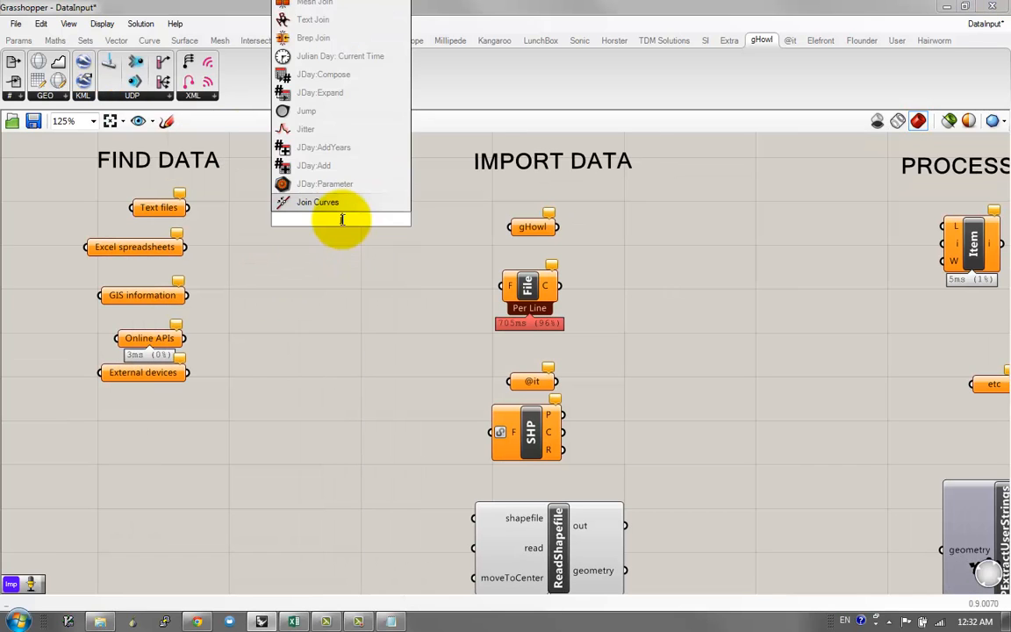
pyautogui.write('data path')
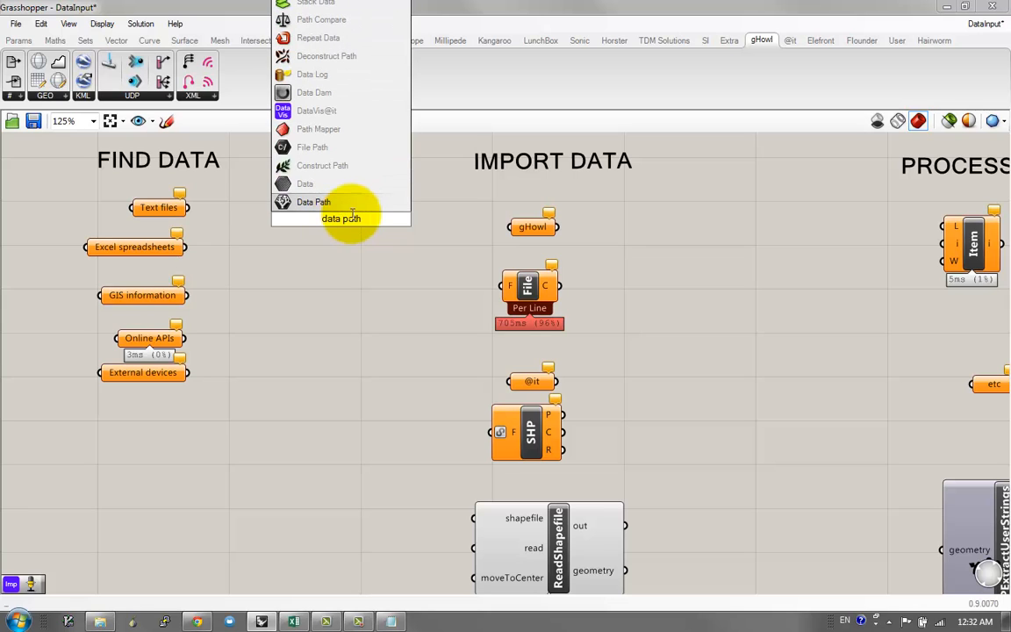
pyautogui.click(324, 151)
pyautogui.moveTo(348, 218); pyautogui.dragTo(381, 223)
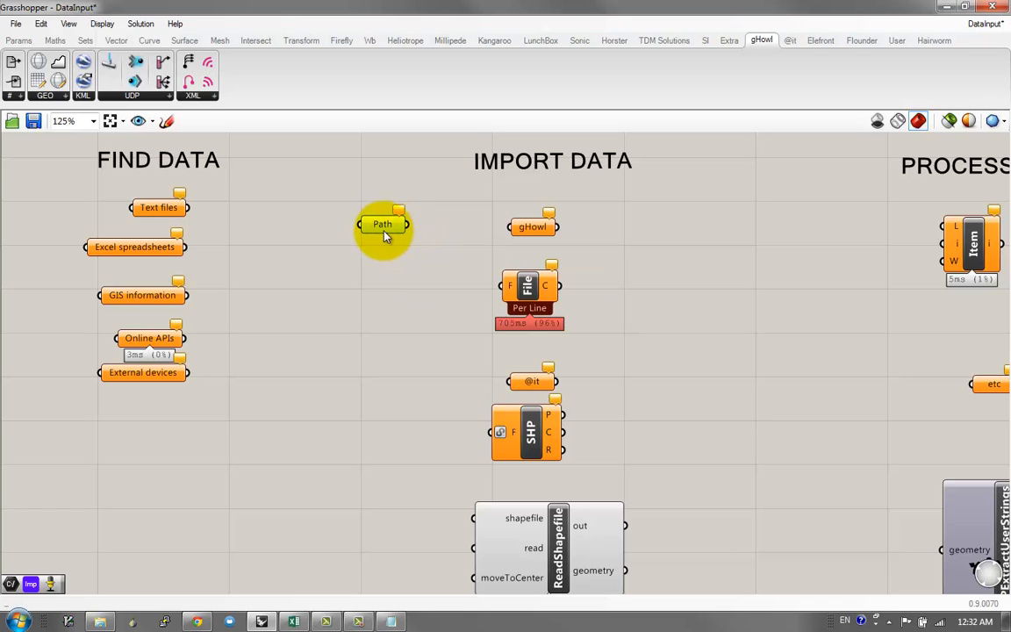
pyautogui.moveTo(384, 233); pyautogui.dragTo(406, 226)
# Step: Set the Path parameter to the existing file SampleData.txt in the DataInput folder
pyautogui.scroll(2, 406, 226)
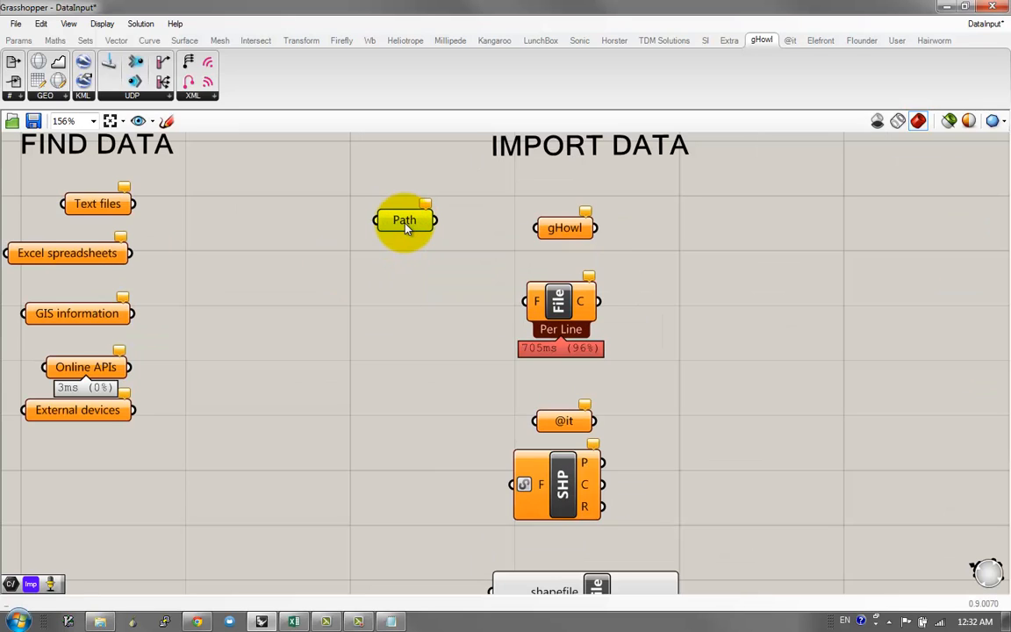
pyautogui.rightClick(406, 226)
pyautogui.click(465, 409)
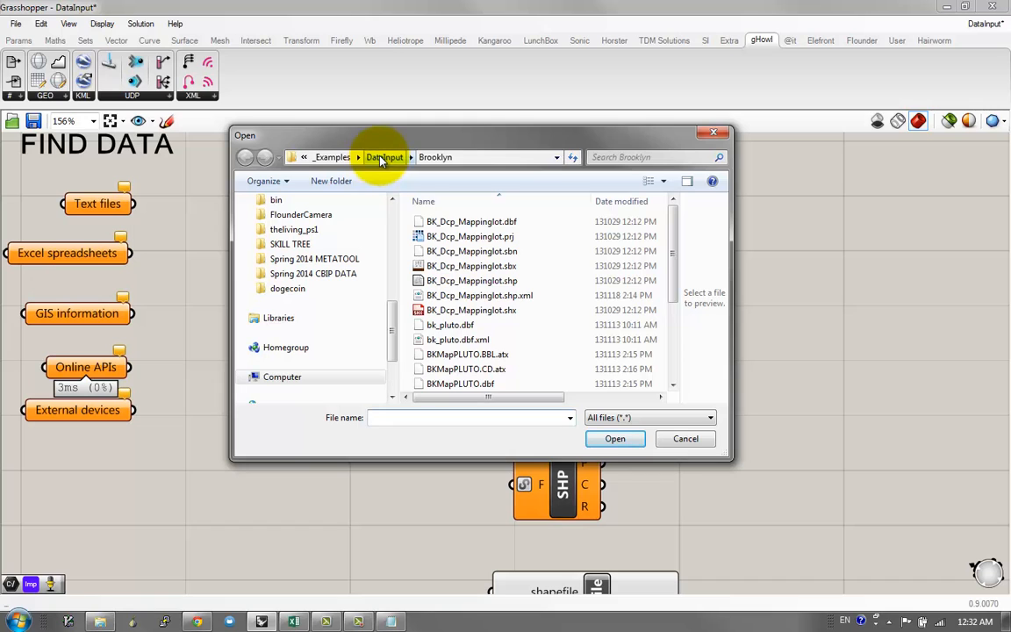
pyautogui.click(383, 157)
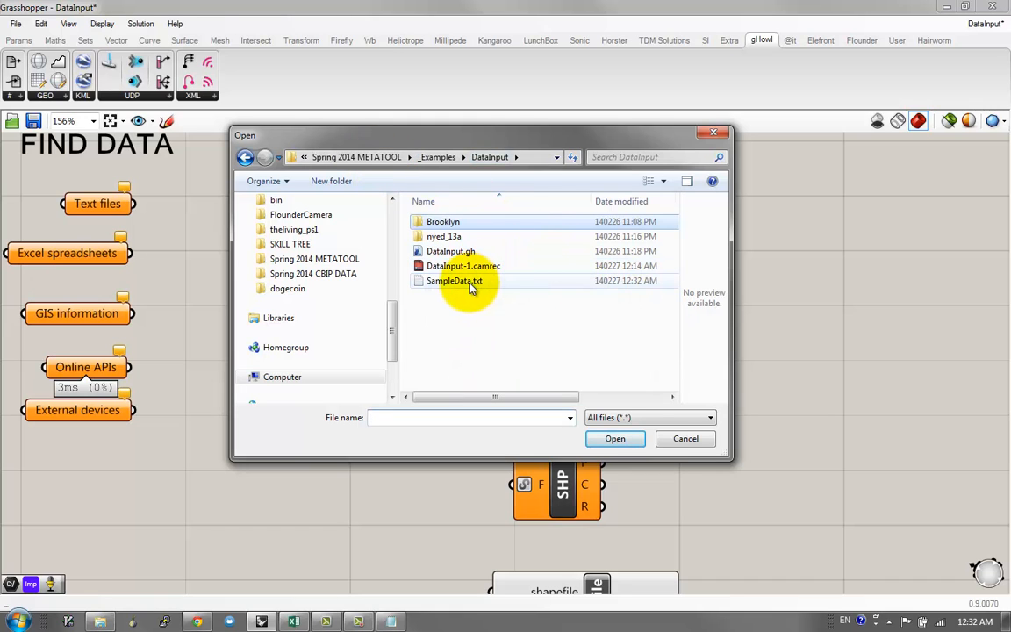
pyautogui.doubleClick(469, 286)
# Step: Add a panel, connect the Path output to it, and widen the panel to fit the file path
pyautogui.doubleClick(370, 230)
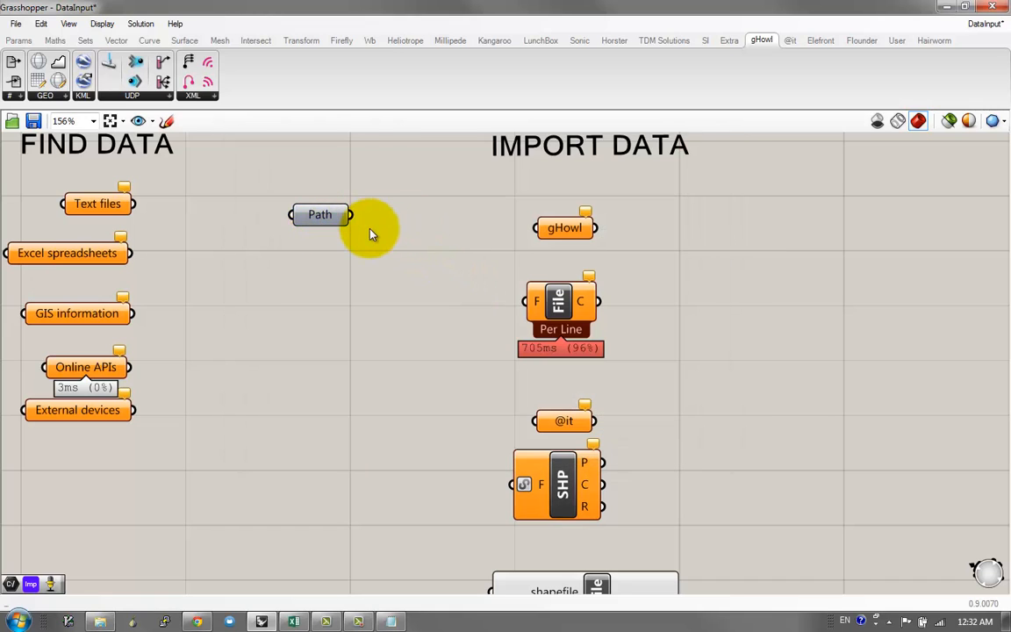
pyautogui.write('//')
pyautogui.press('Return')
pyautogui.moveTo(312, 217); pyautogui.dragTo(414, 231)
pyautogui.moveTo(352, 215); pyautogui.dragTo(452, 274)
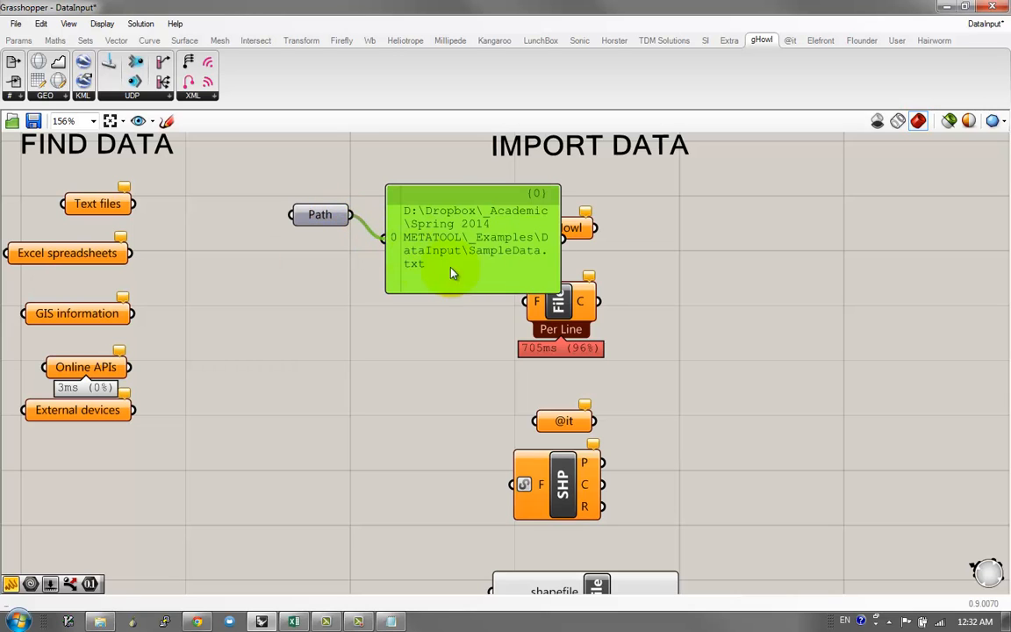
pyautogui.moveTo(554, 286); pyautogui.dragTo(855, 254)
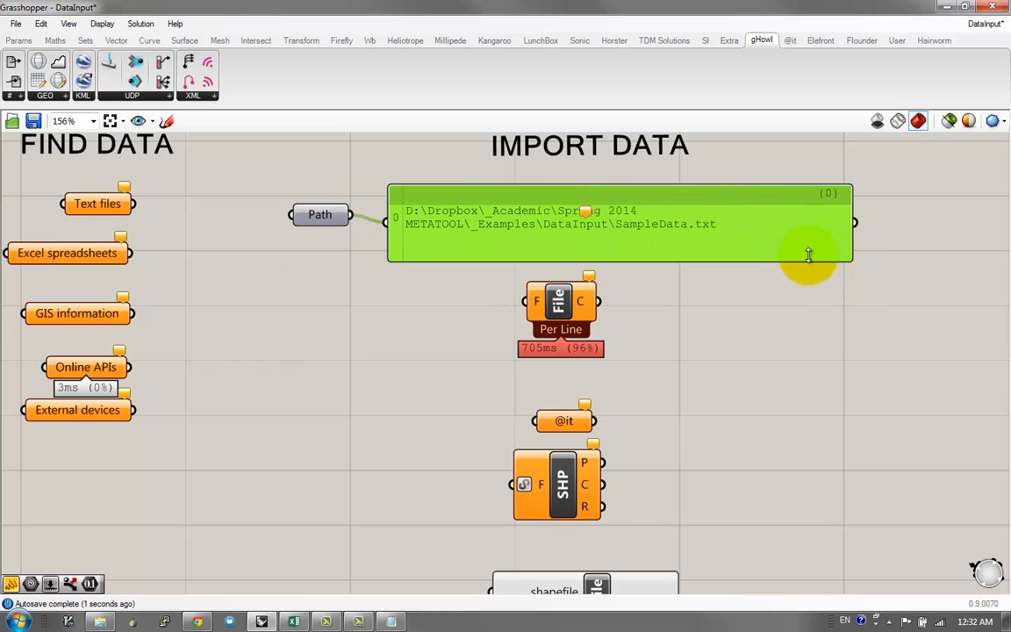
# Step: Move the panel below the existing orange File component and shift the Path parameter slightly
pyautogui.moveTo(661, 289); pyautogui.dragTo(641, 352, button='right')
pyautogui.moveTo(526, 286); pyautogui.dragTo(499, 469)
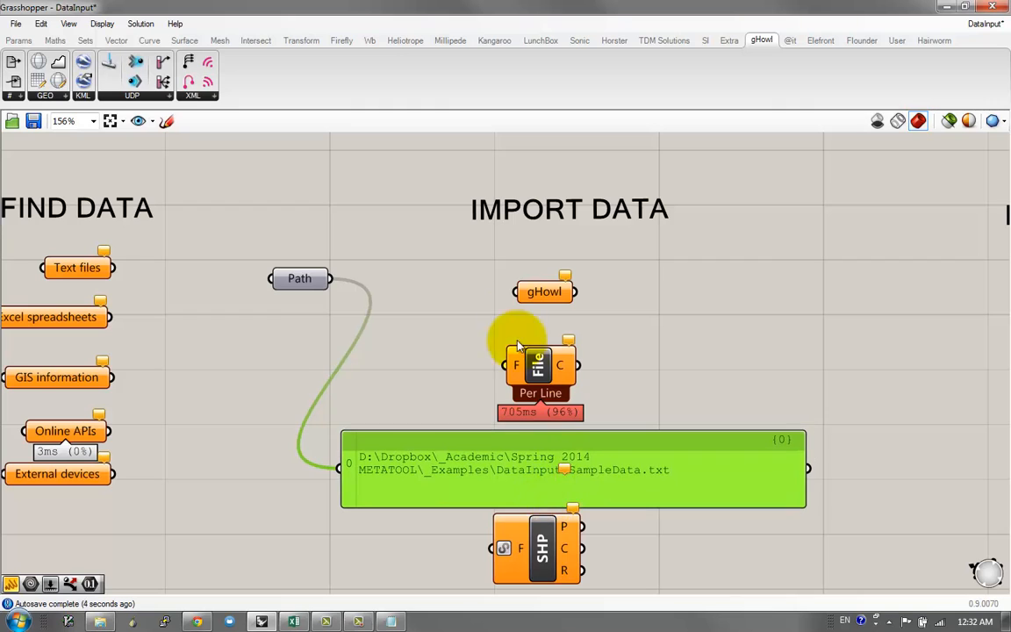
pyautogui.moveTo(308, 277); pyautogui.dragTo(327, 281)
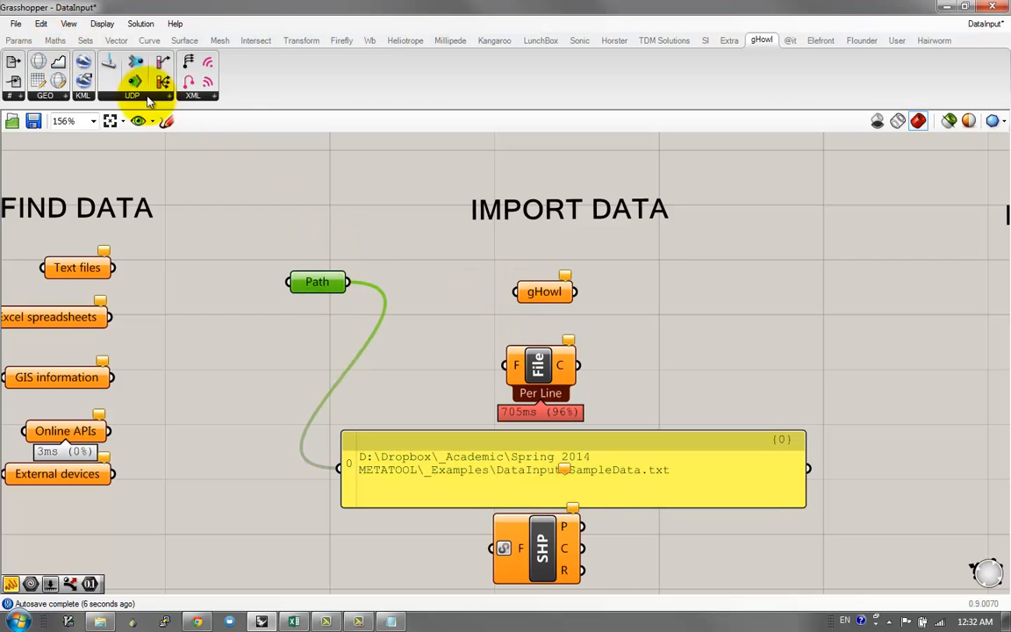
# Step: Add a Read File component under the IMPORT DATA heading and connect the Path output to its F input
pyautogui.doubleClick(426, 256)
pyautogui.write('read file')
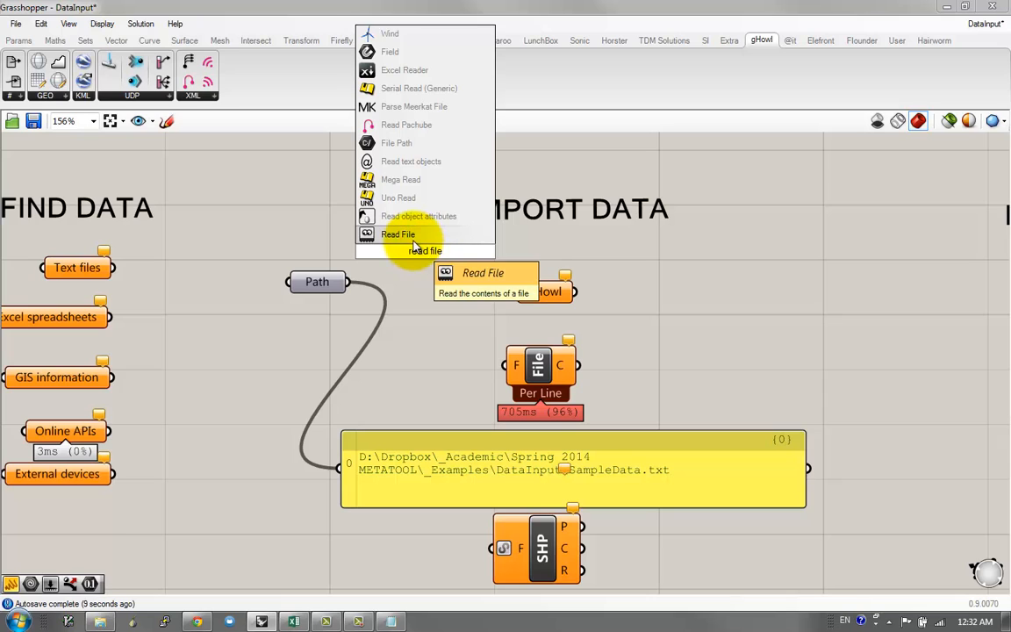
pyautogui.click(398, 234)
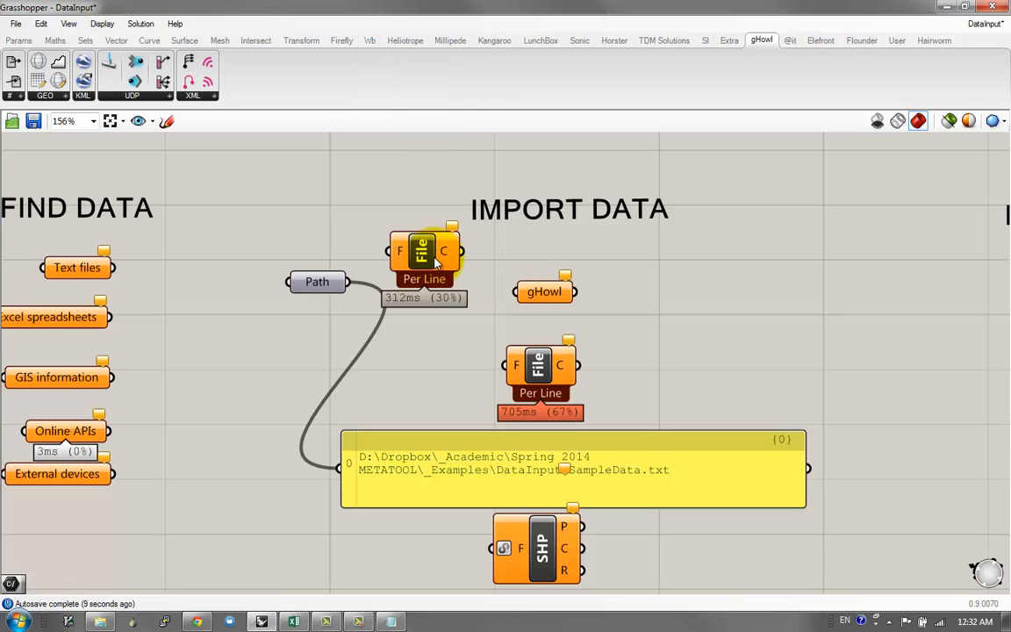
pyautogui.moveTo(398, 234); pyautogui.dragTo(471, 241)
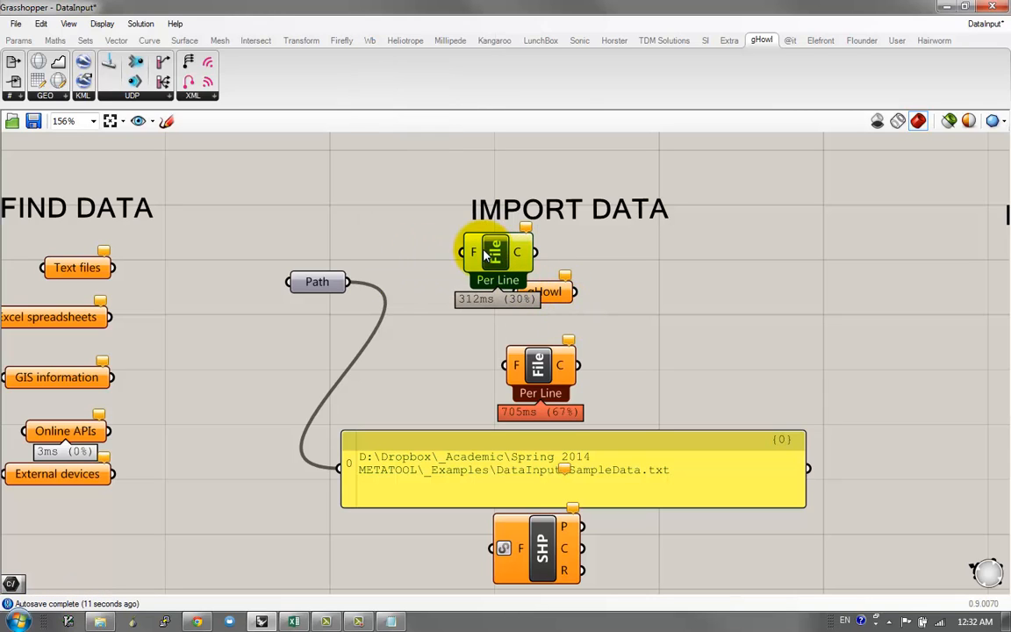
pyautogui.moveTo(348, 282); pyautogui.dragTo(487, 252)
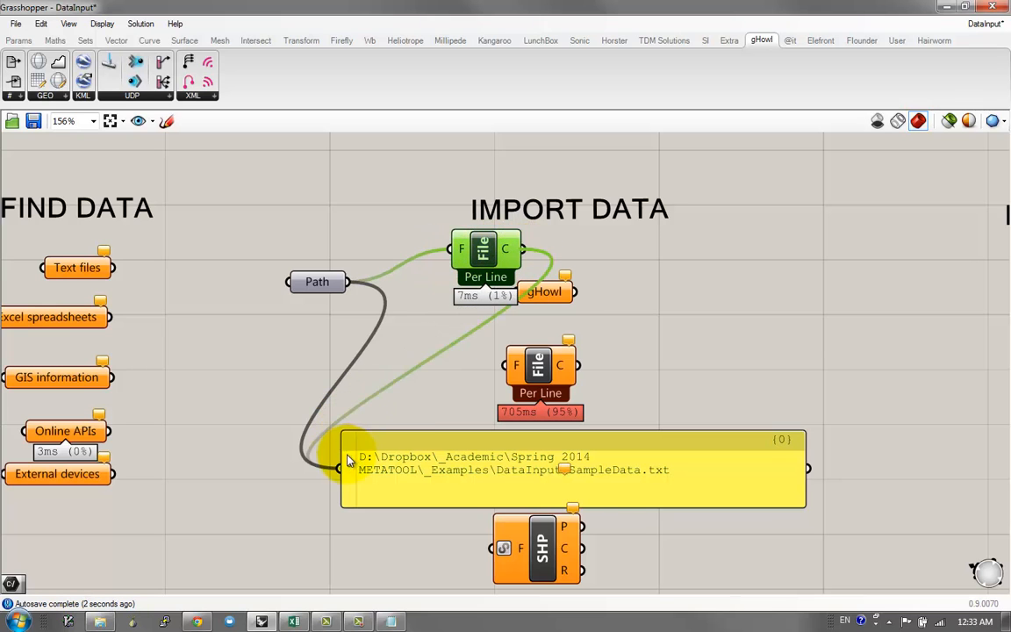
# Step: Replace the panel's input with the Read File component's C output and move the panel to the right of the component
pyautogui.moveTo(348, 461); pyautogui.dragTo(340, 466)
pyautogui.moveTo(451, 441); pyautogui.dragTo(774, 275)
pyautogui.moveTo(660, 282); pyautogui.dragTo(548, 259, button='right')
# Step: Resize the panel into a compact box that fits the imported lines, and move the gHowl parameter clear of the Read File component
pyautogui.moveTo(600, 317); pyautogui.dragTo(592, 414)
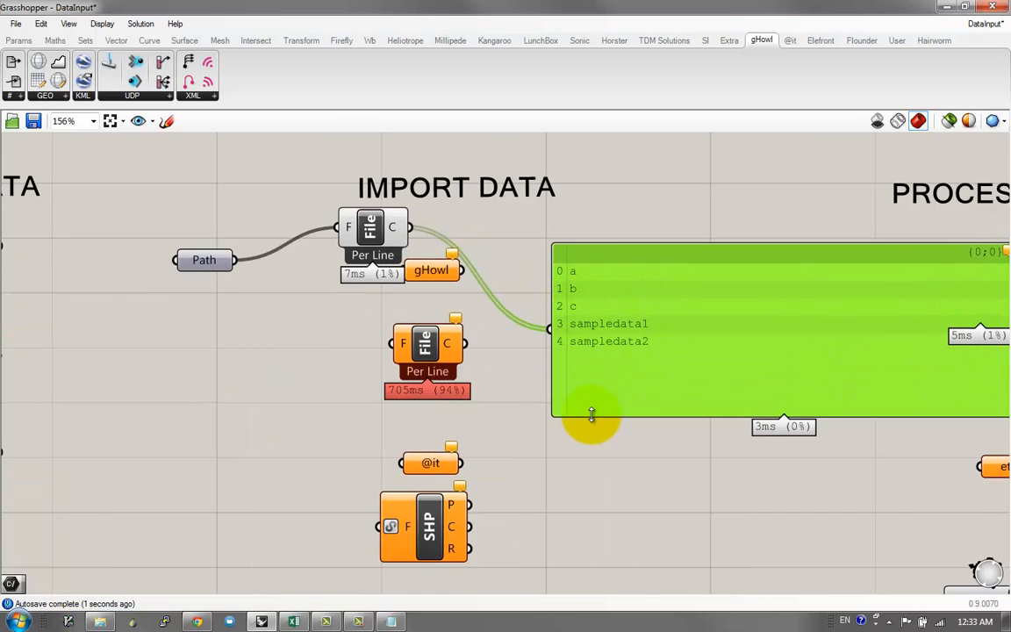
pyautogui.moveTo(873, 383); pyautogui.dragTo(717, 374, button='right')
pyautogui.moveTo(860, 405); pyautogui.dragTo(537, 355)
pyautogui.moveTo(500, 351); pyautogui.dragTo(566, 415, button='right')
pyautogui.moveTo(566, 414); pyautogui.dragTo(611, 401)
pyautogui.moveTo(336, 327); pyautogui.dragTo(340, 351)
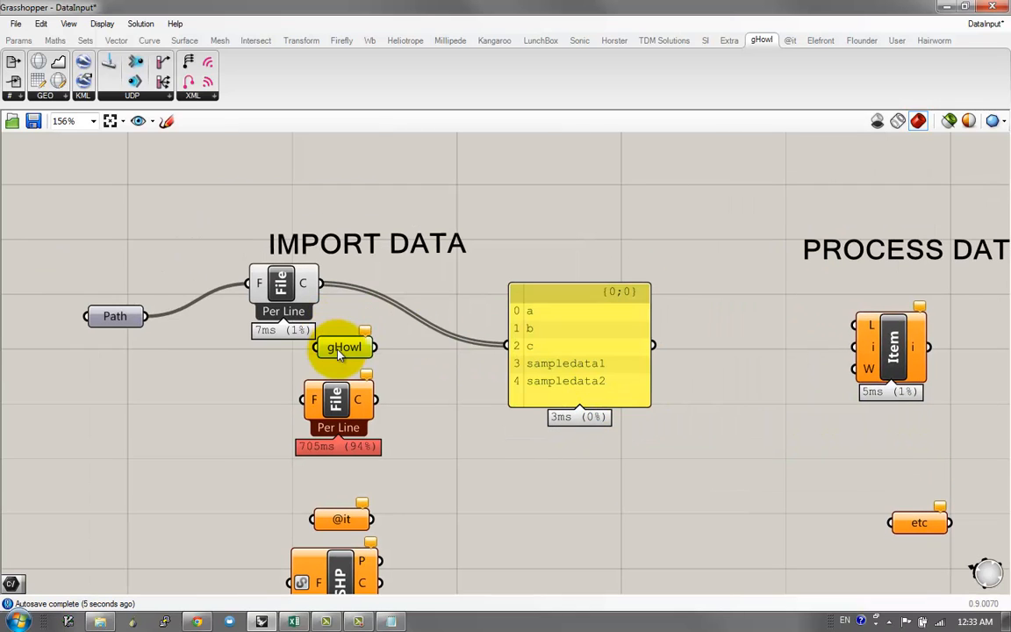
# Step: Switch to the SampleData.txt Notepad window, move the folder window aside, and snap Notepad to half of the screen
pyautogui.hotkey('alt', 'Tab')
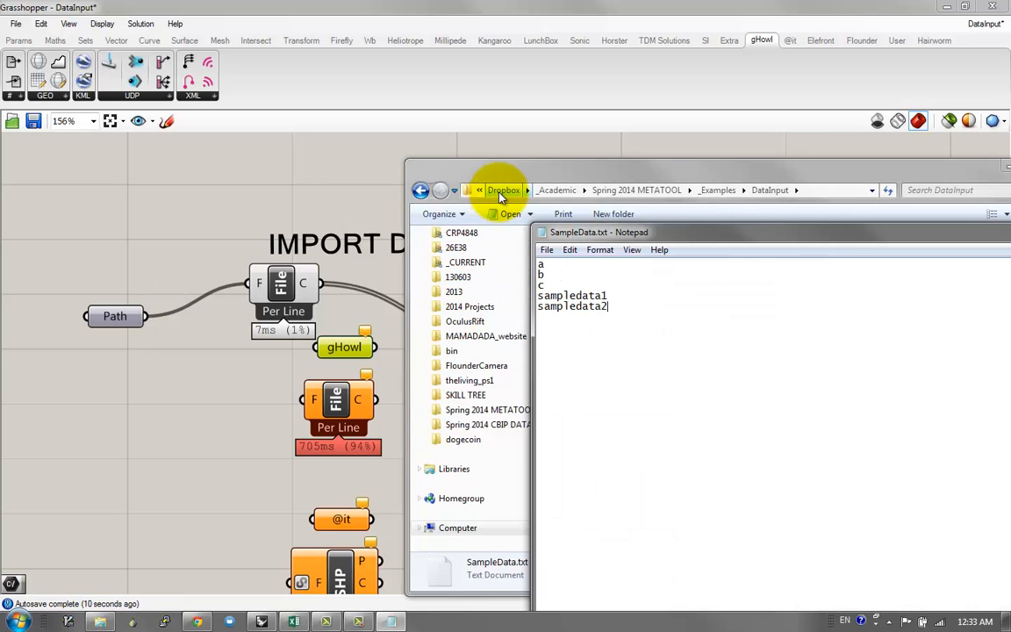
pyautogui.moveTo(501, 172); pyautogui.dragTo(761, 450)
pyautogui.click(737, 407)
pyautogui.press('super+Left')
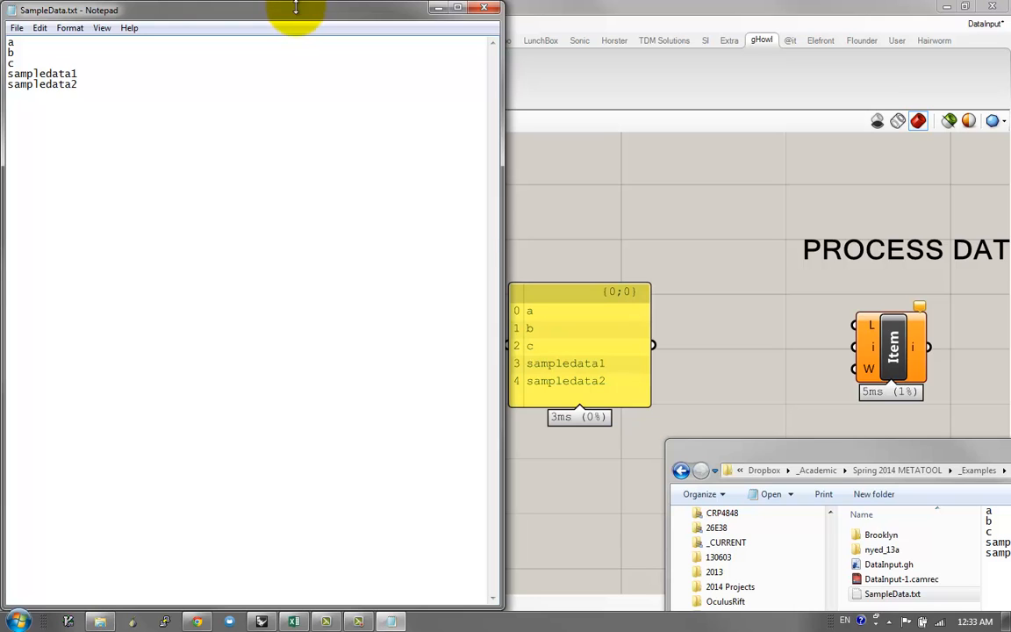
# Step: Lower the Notepad window to uncover the canvas, insert lines d, e and f after c in SampleData.txt, and save the file
pyautogui.moveTo(296, 7); pyautogui.dragTo(143, 513)
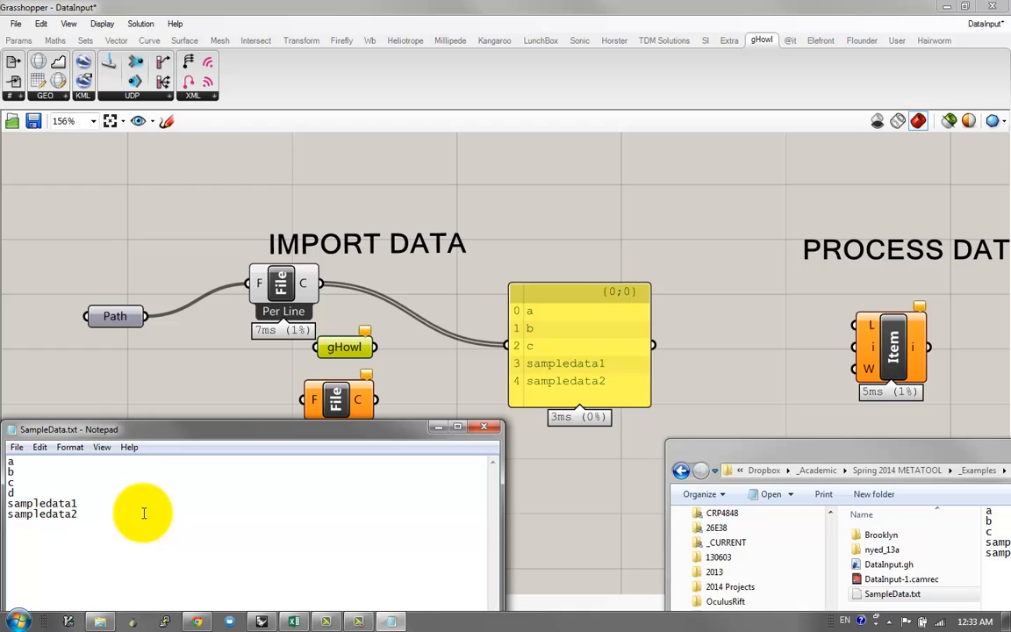
pyautogui.hotkey('ctrl', 's')
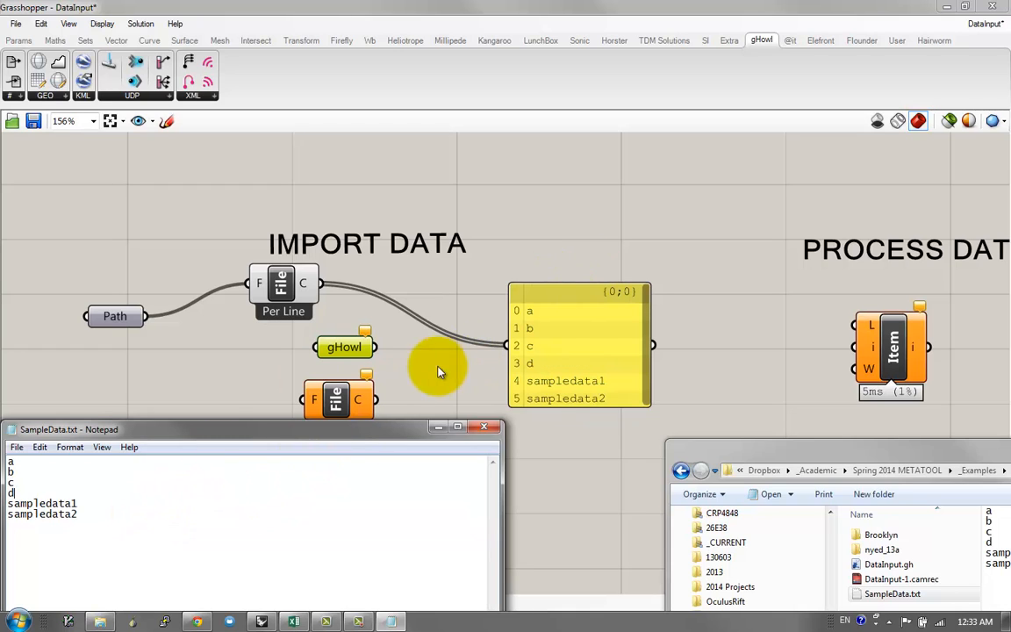
pyautogui.moveTo(344, 432); pyautogui.dragTo(334, 427)
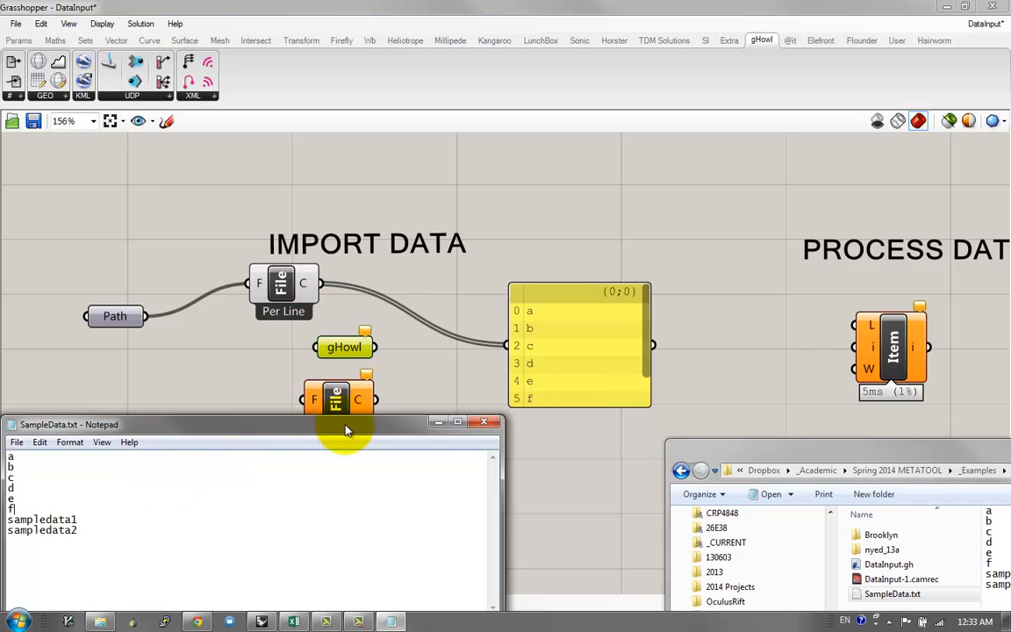
# Step: Return to the Grasshopper canvas and enlarge the panel to show every imported line
pyautogui.moveTo(346, 424); pyautogui.dragTo(381, 288)
pyautogui.moveTo(280, 393); pyautogui.dragTo(136, 368)
pyautogui.click(647, 406)
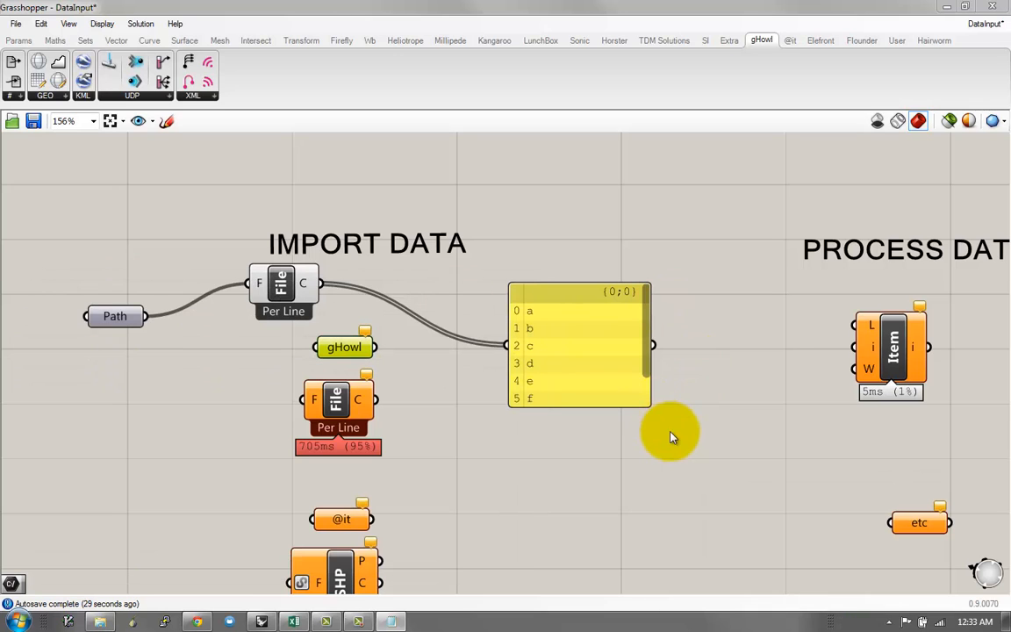
pyautogui.moveTo(655, 415); pyautogui.dragTo(700, 479)
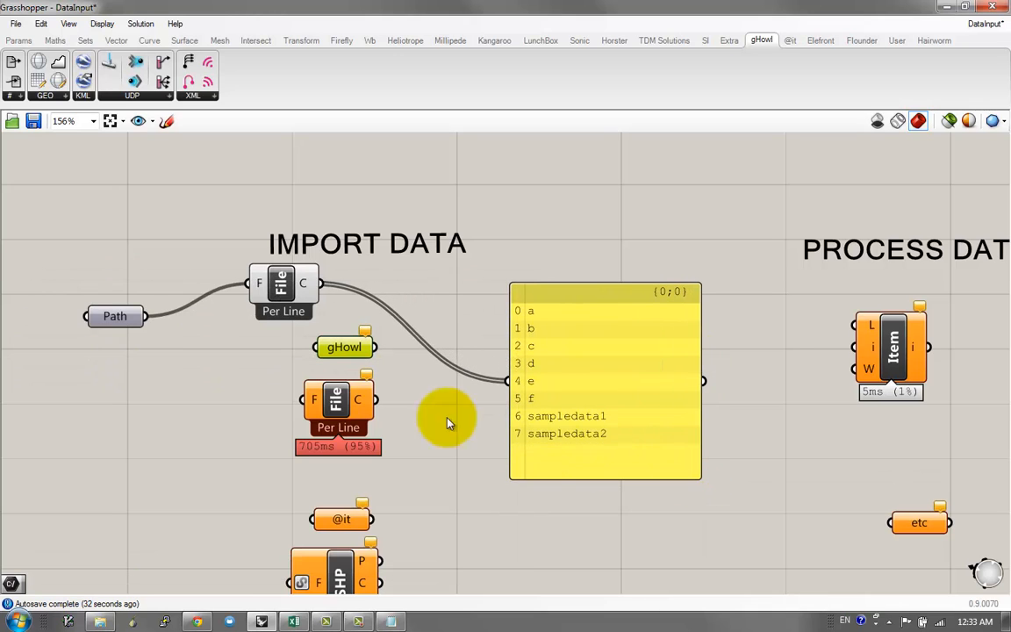
pyautogui.click(289, 291)
pyautogui.moveTo(139, 317); pyautogui.dragTo(200, 318, button='right')
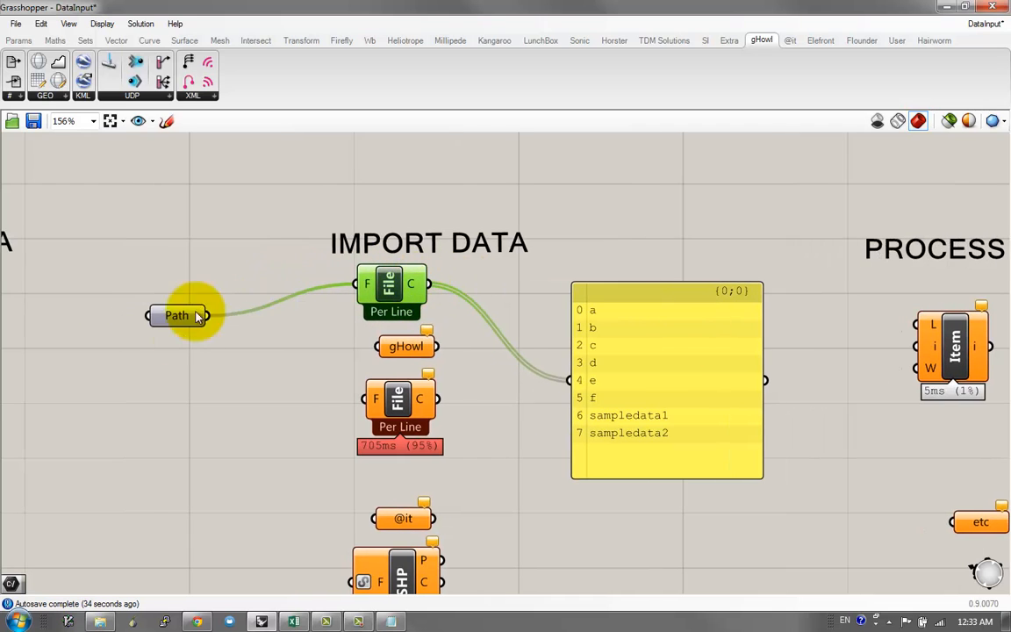
pyautogui.moveTo(347, 288); pyautogui.dragTo(310, 215, button='right')
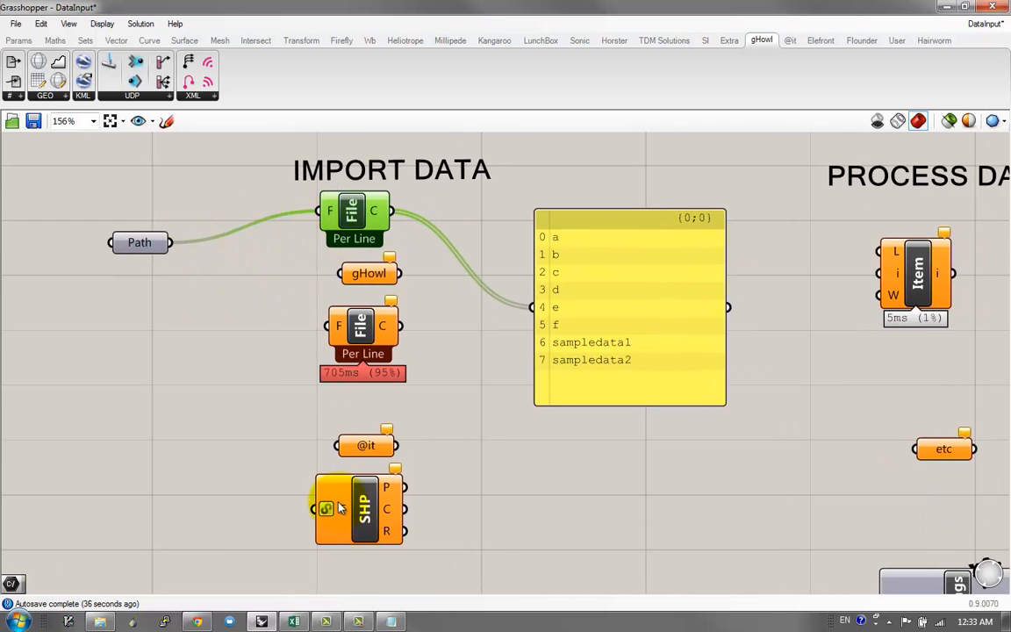
# Step: Switch to the Excel workbook and start saving a copy to the computer in CSV (Comma delimited) format, beginning in the Spring 2014 METATOOL folder
pyautogui.click(302, 621)
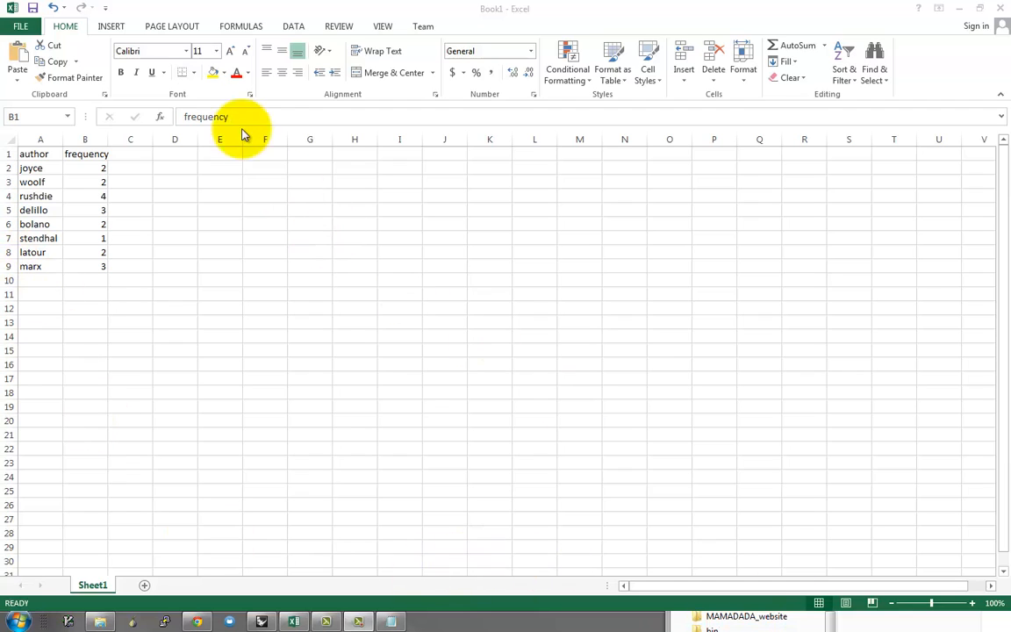
pyautogui.click(30, 12)
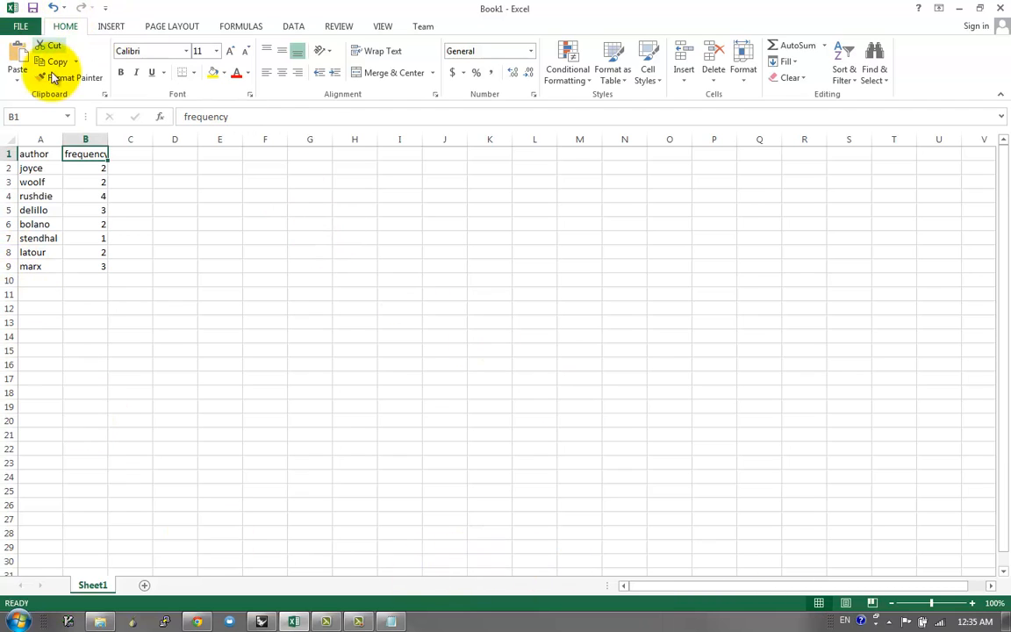
pyautogui.click(34, 9)
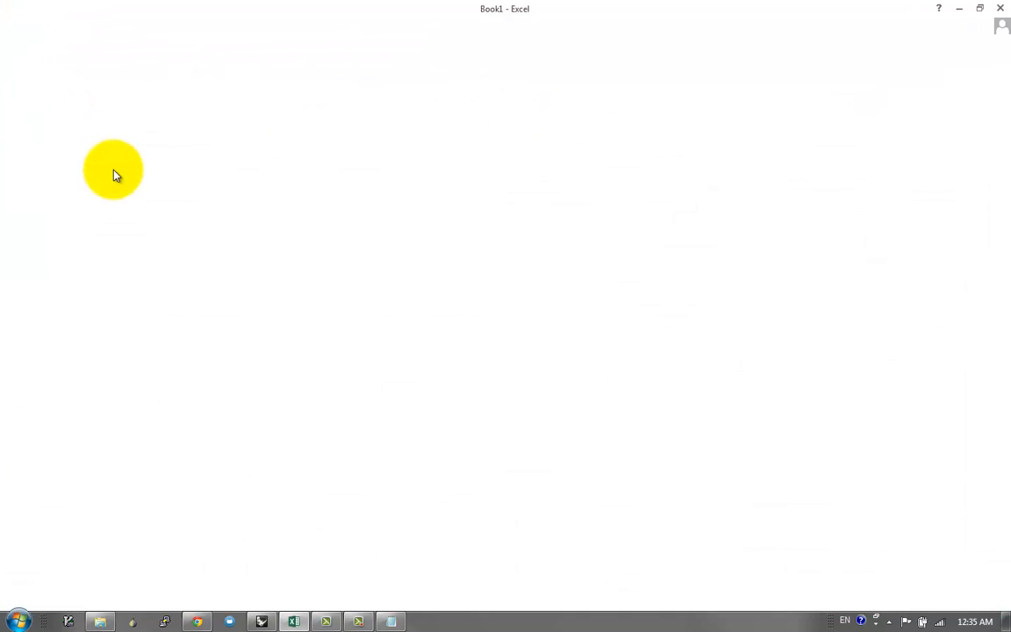
pyautogui.click(191, 197)
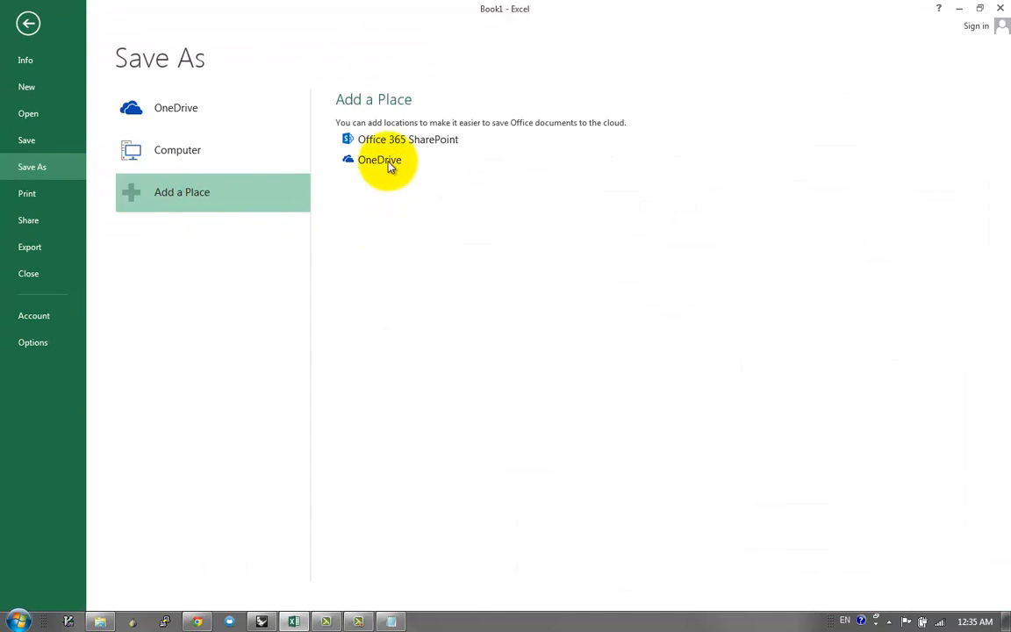
pyautogui.click(197, 156)
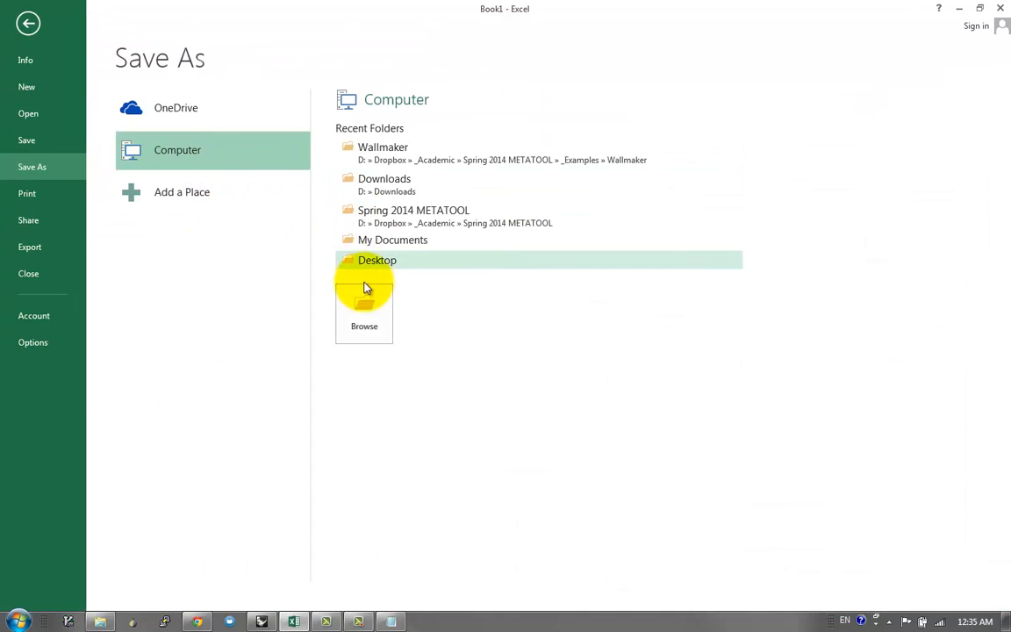
pyautogui.click(393, 219)
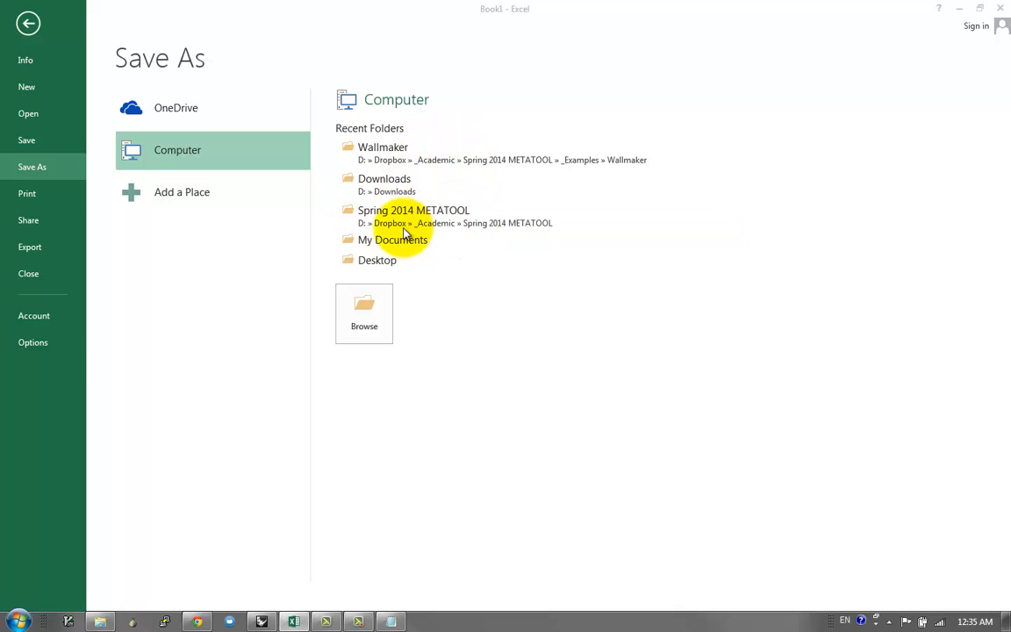
pyautogui.click(219, 257)
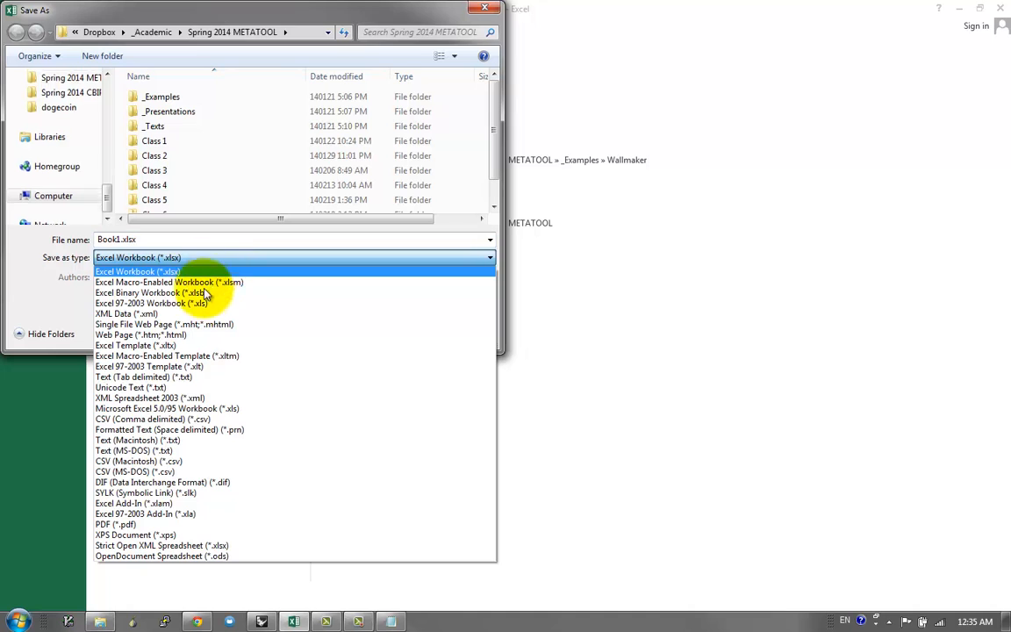
pyautogui.click(254, 419)
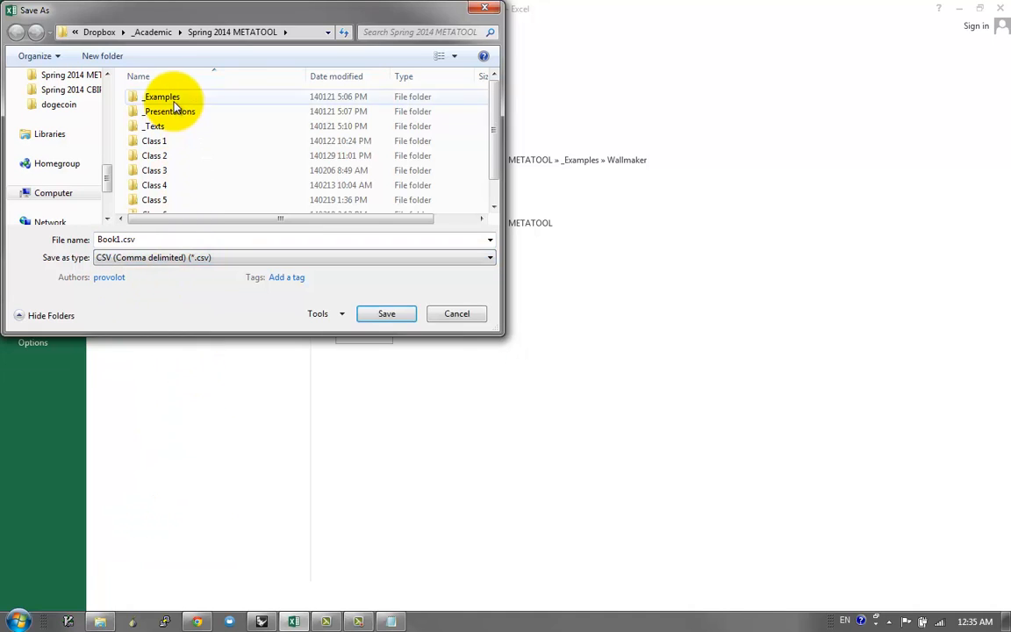
# Step: Save the workbook as SampleCSV.csv in the DataInput folder inside _Examples
pyautogui.doubleClick(174, 103)
pyautogui.click(176, 155)
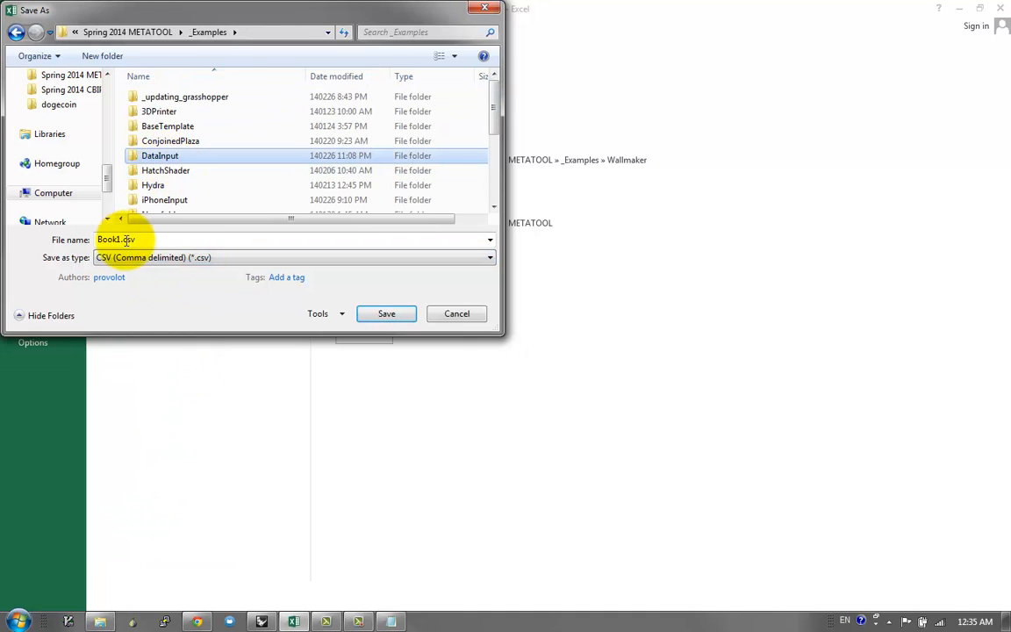
pyautogui.press('Return')
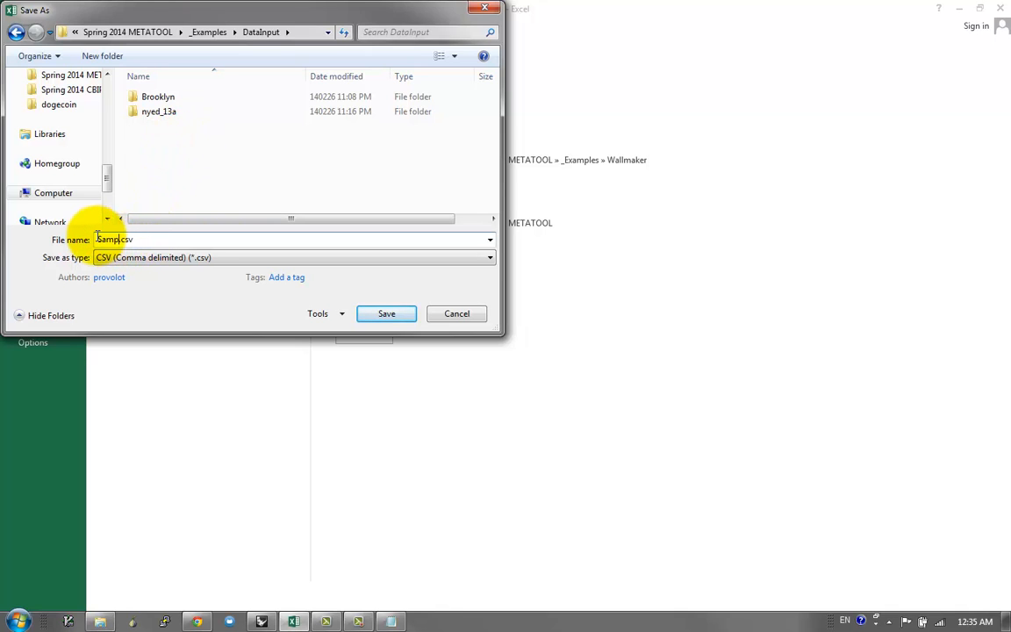
pyautogui.press('Return')
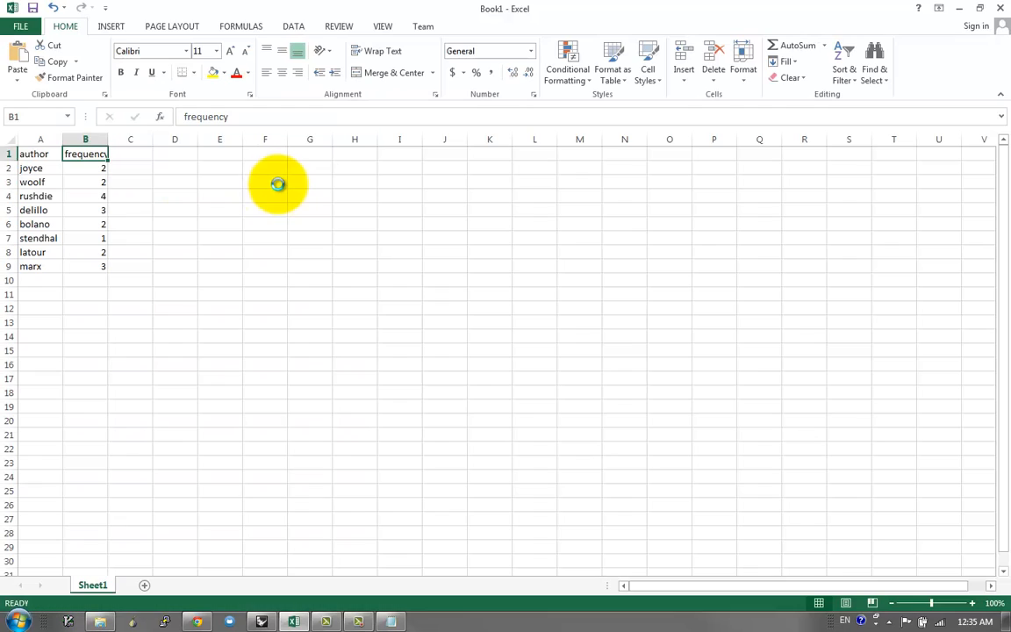
# Step: Switch to the DataInput folder window and place it clear of the spreadsheet data
pyautogui.hotkey('alt', 'Tab')
pyautogui.hotkey('alt', 'Tab')
pyautogui.hotkey('alt', 'Tab')
pyautogui.hotkey('alt', 'Tab')
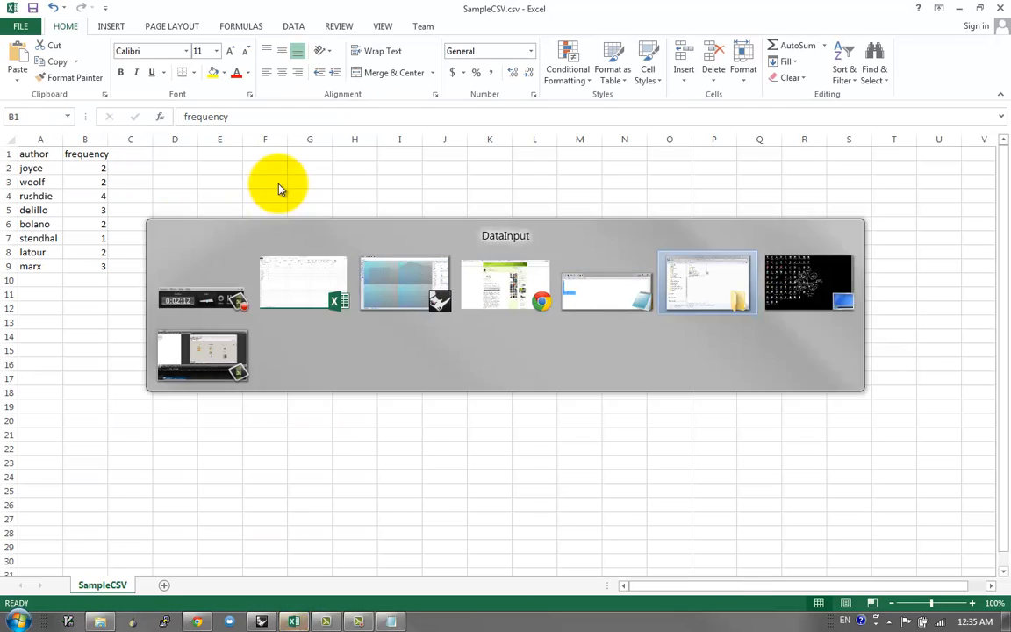
pyautogui.moveTo(729, 455); pyautogui.dragTo(513, 174)
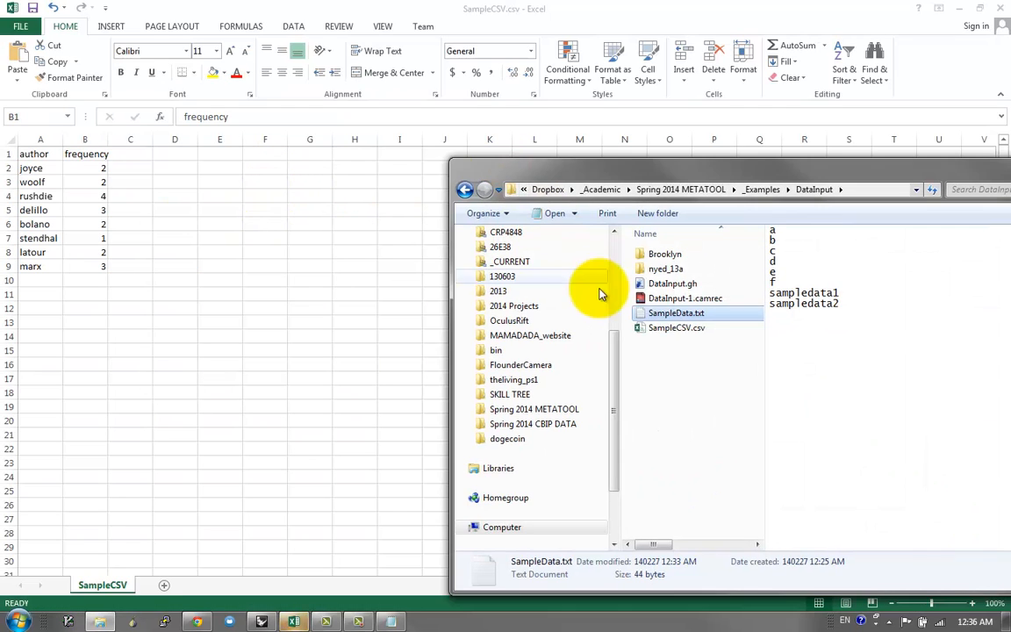
# Step: Open SampleCSV.csv from the folder in Notepad and highlight all of its comma-separated lines
pyautogui.click(658, 331)
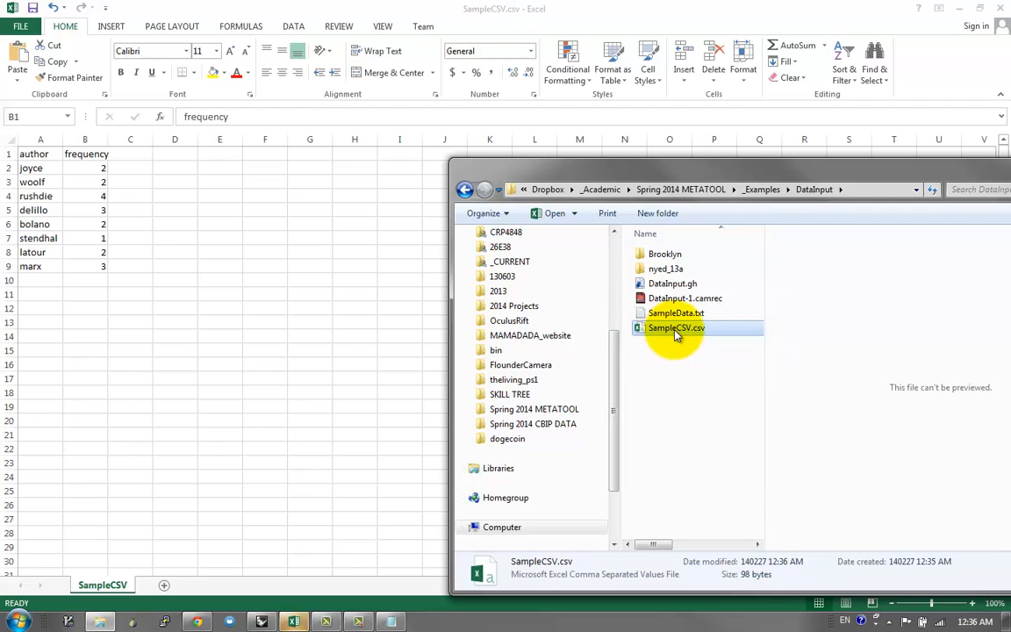
pyautogui.doubleClick(676, 329)
pyautogui.rightClick(678, 333)
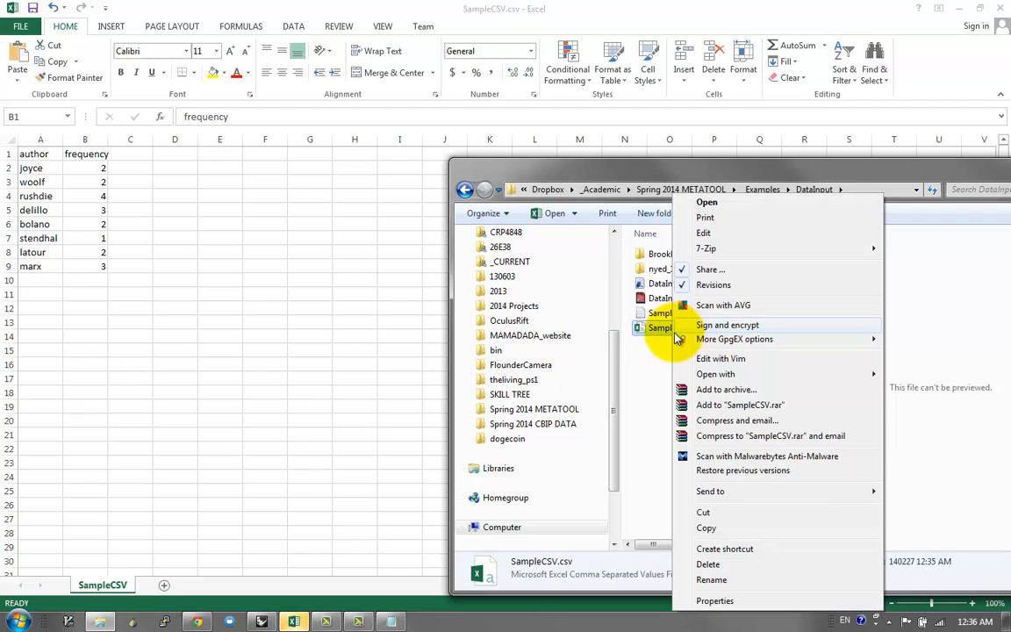
pyautogui.moveTo(709, 376)
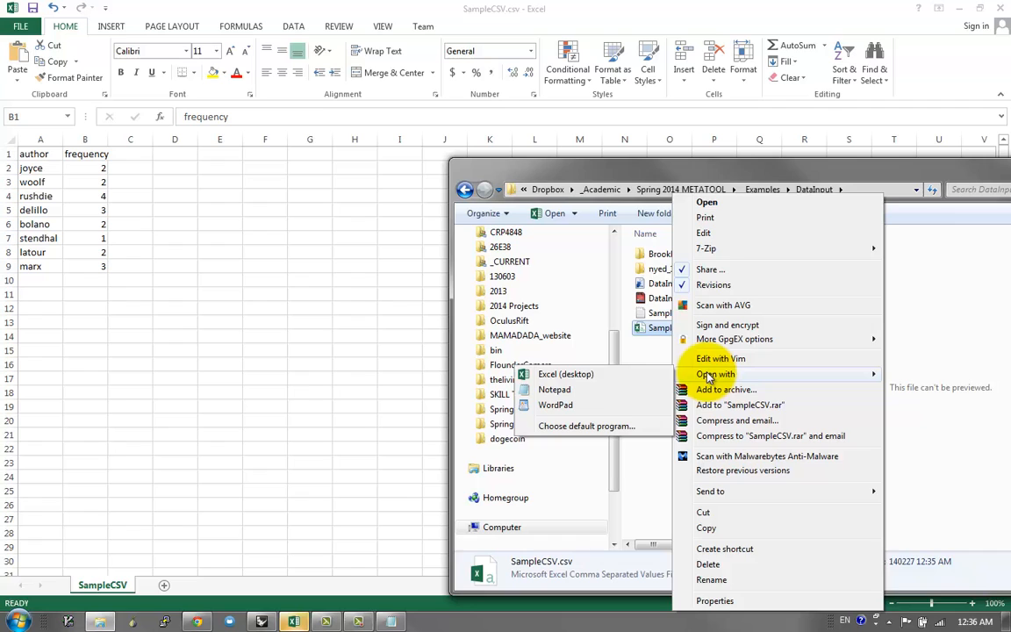
pyautogui.click(605, 389)
pyautogui.moveTo(233, 259); pyautogui.dragTo(164, 168)
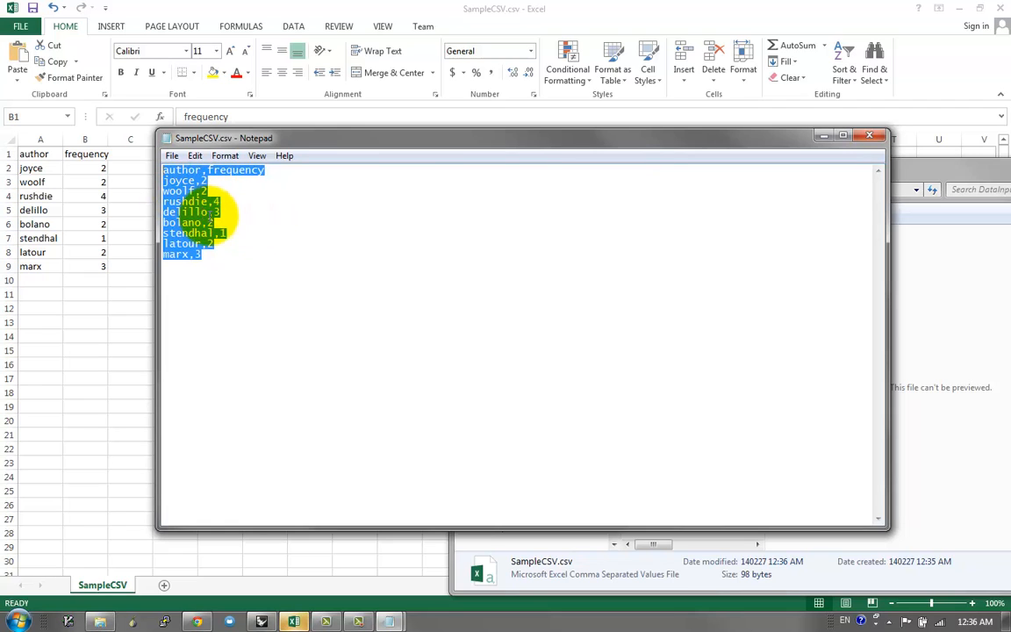
# Step: Switch to the Grasshopper canvas and set the Path parameter to the existing file SampleCSV.csv in the DataInput folder
pyautogui.hotkey('alt', 'Tab')
pyautogui.hotkey('alt', 'Tab')
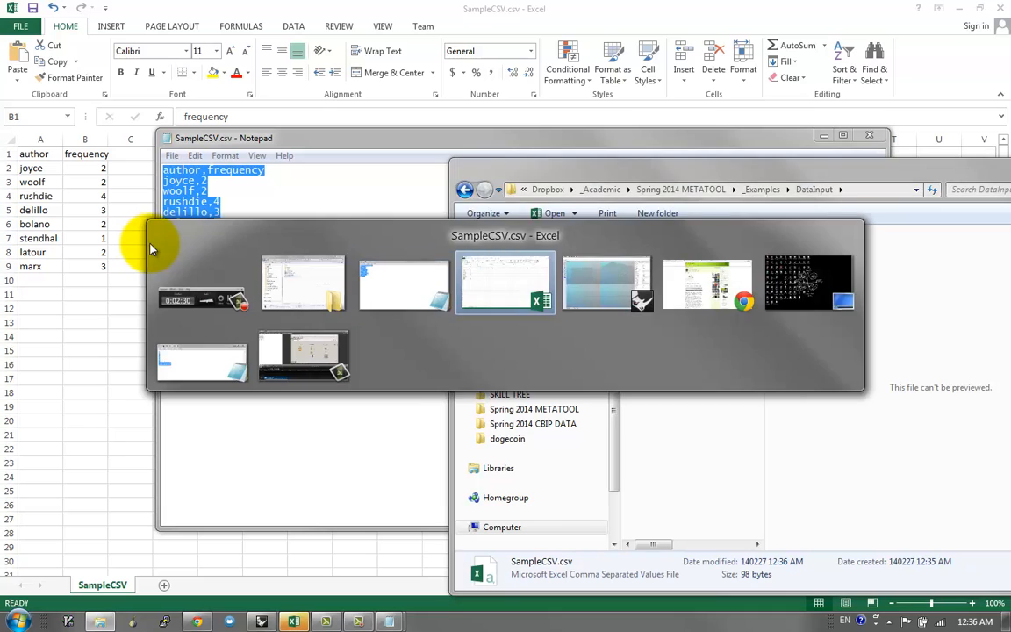
pyautogui.hotkey('alt', 'Tab')
pyautogui.click(267, 263)
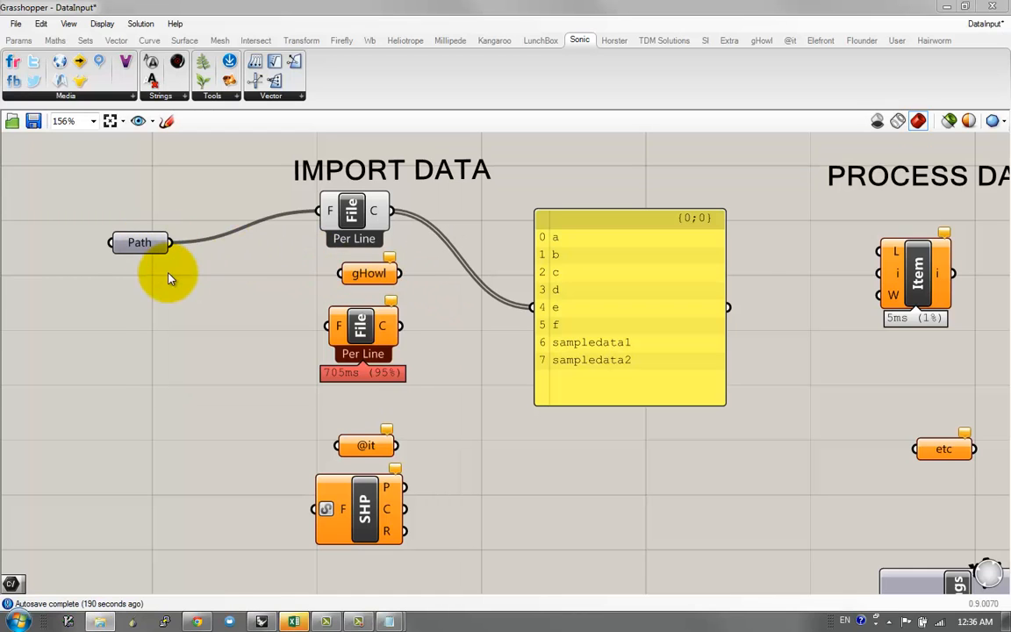
pyautogui.moveTo(140, 244); pyautogui.dragTo(217, 301, button='right')
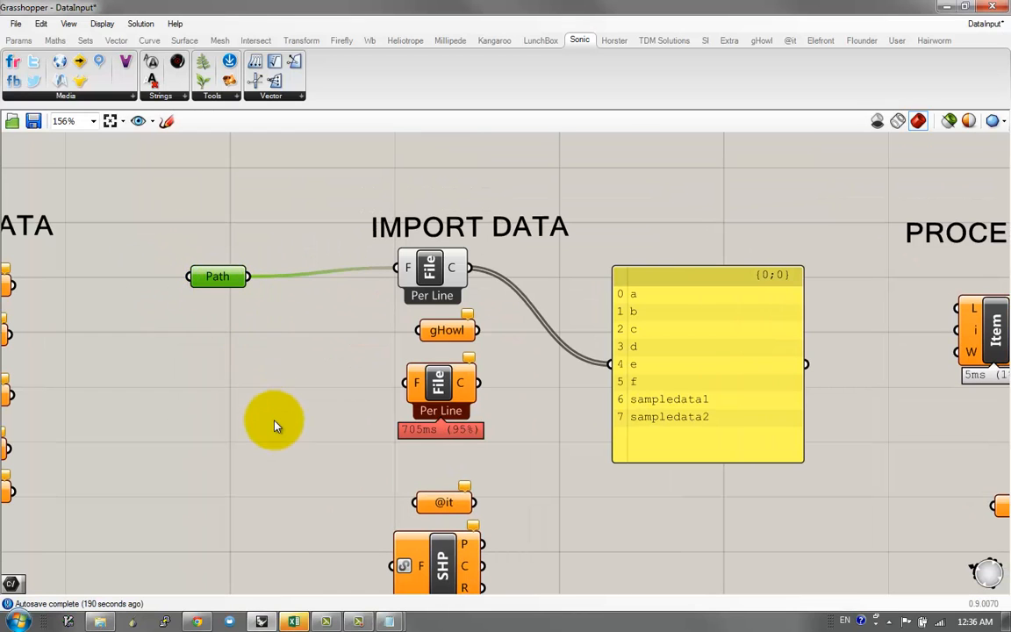
pyautogui.rightClick(218, 277)
pyautogui.click(271, 455)
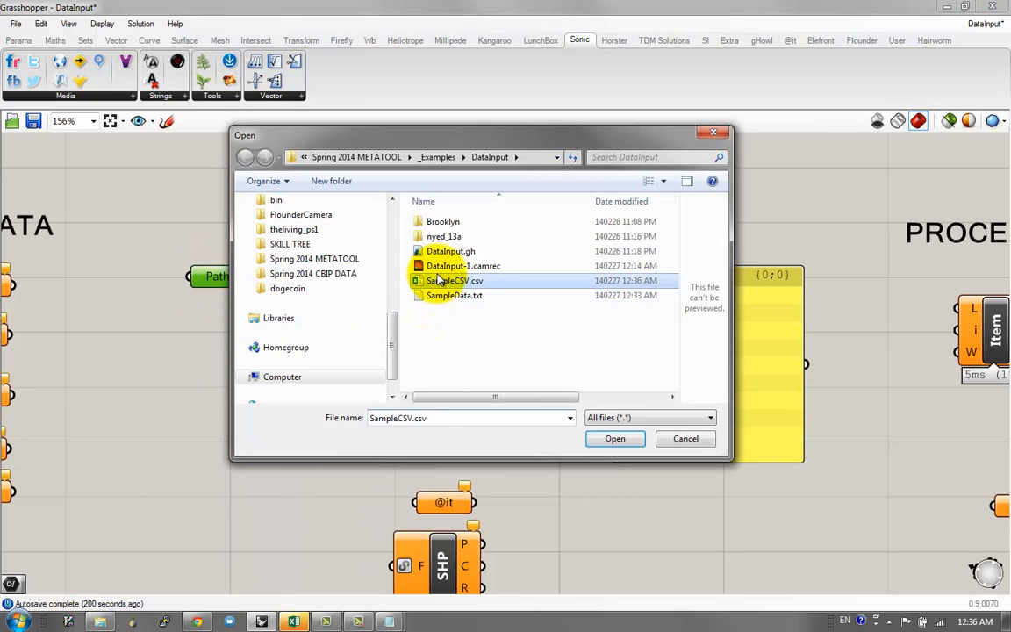
pyautogui.doubleClick(434, 281)
pyautogui.moveTo(419, 279); pyautogui.dragTo(424, 282)
pyautogui.click(321, 308)
# Step: Check the error message on the Read File component connected to the Path parameter
pyautogui.moveTo(466, 252)
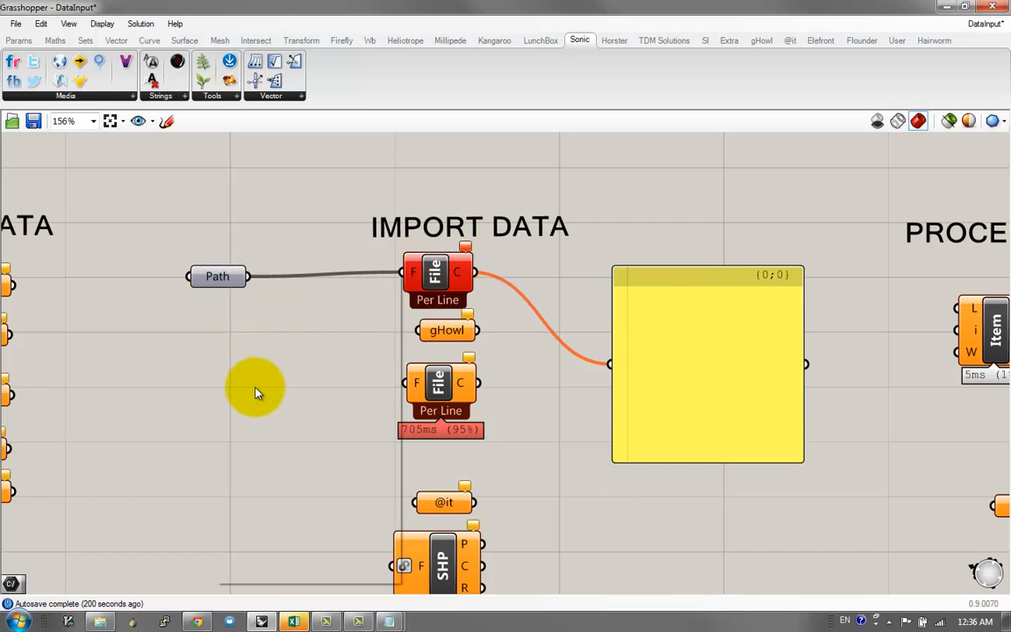
pyautogui.rightClick(208, 275)
pyautogui.click(92, 361)
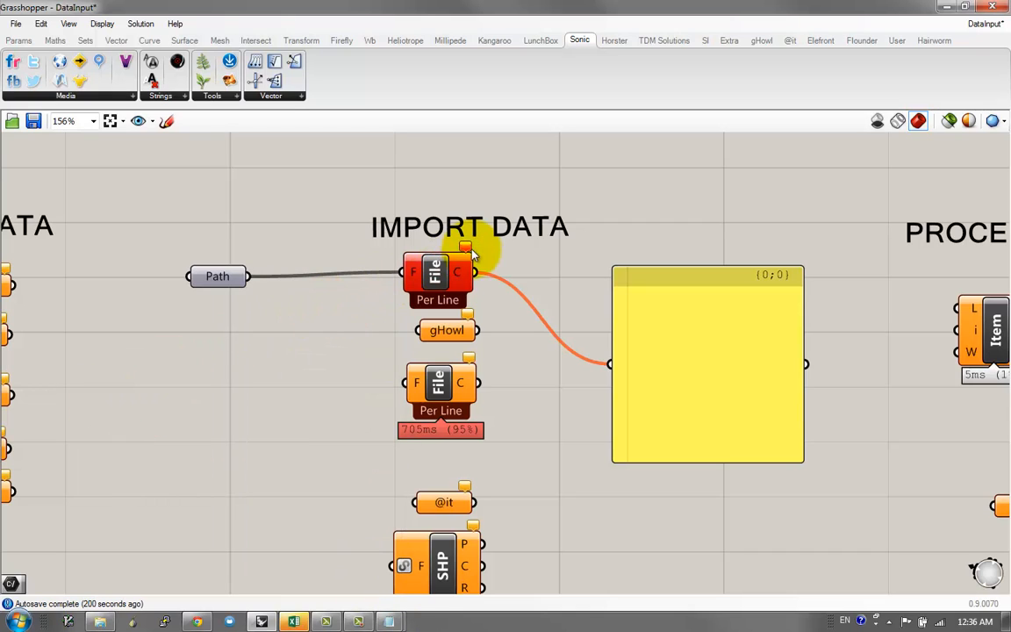
pyautogui.moveTo(468, 251)
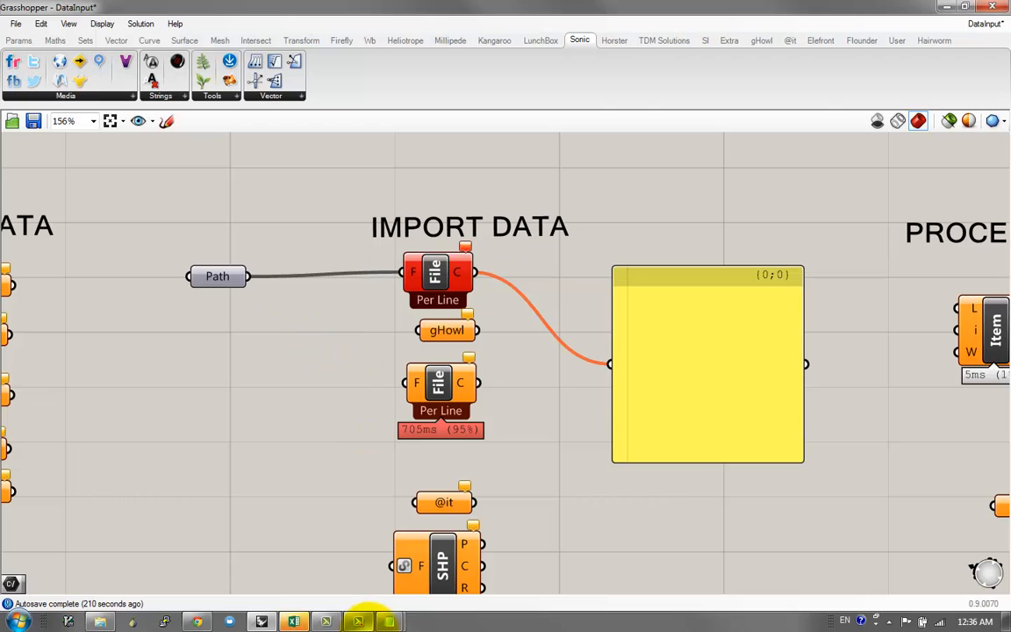
# Step: Bring up the SampleCSV.csv Notepad window and close it
pyautogui.click(389, 621)
pyautogui.click(439, 523)
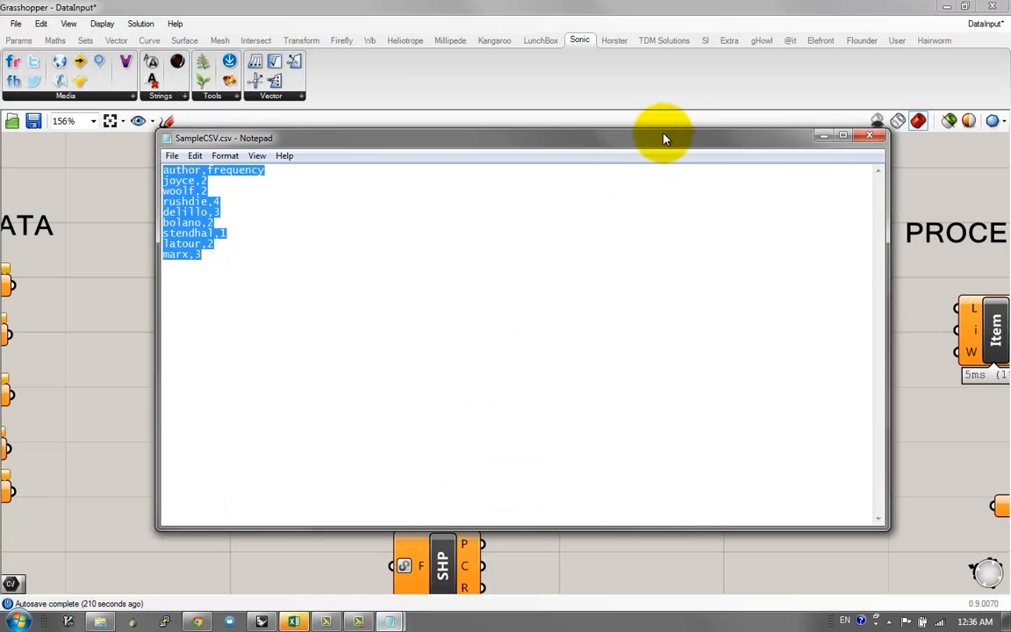
pyautogui.click(873, 140)
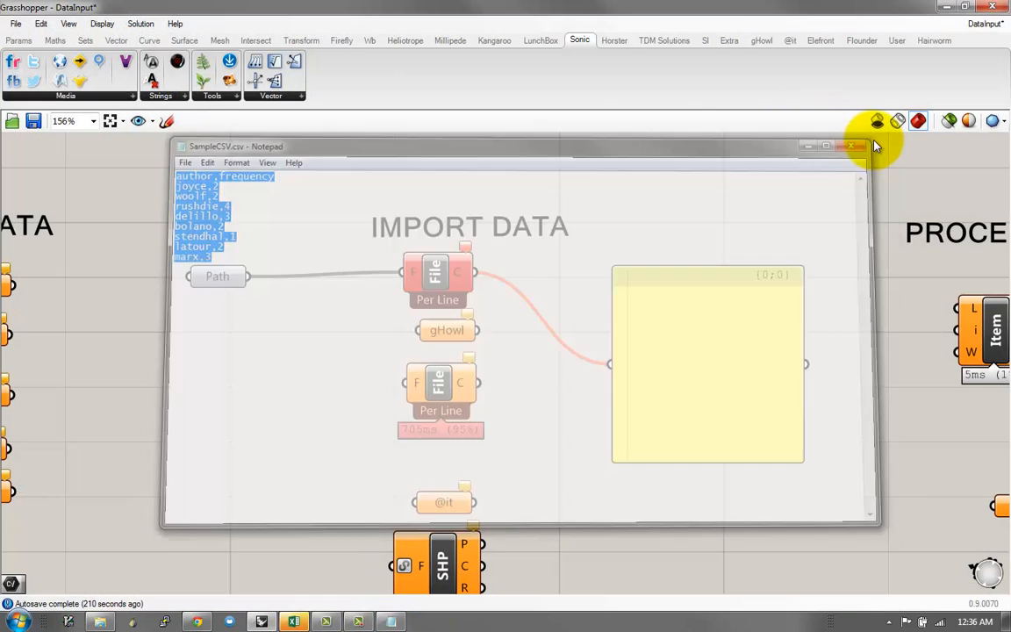
# Step: Detach the Excel workbook from SampleCSV.csv by declining to keep the CSV format and cancelling the save, and restore its window to a smaller size
pyautogui.click(294, 621)
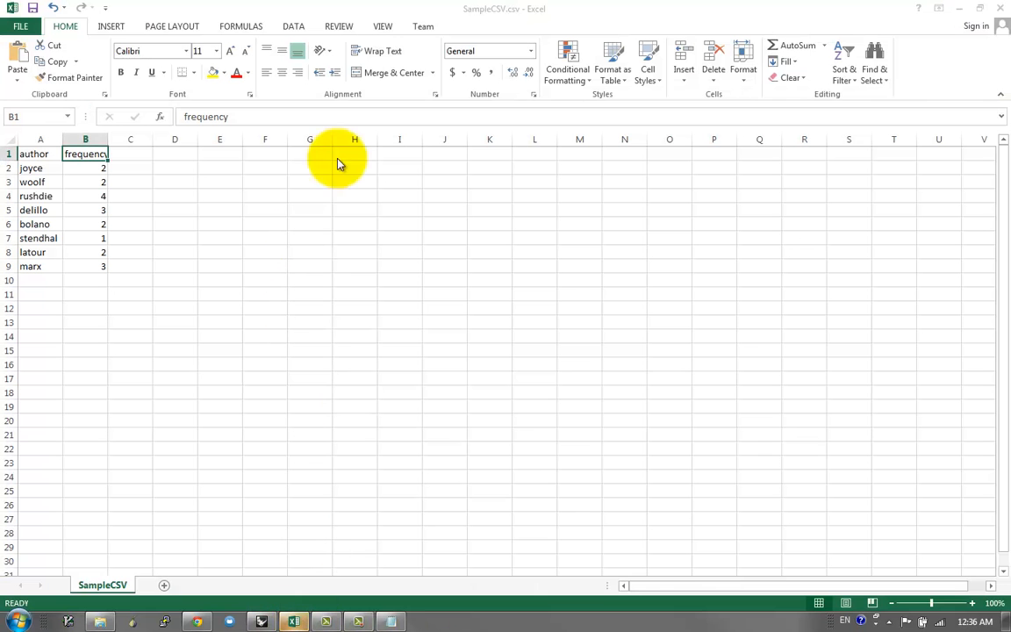
pyautogui.hotkey('ctrl', 's')
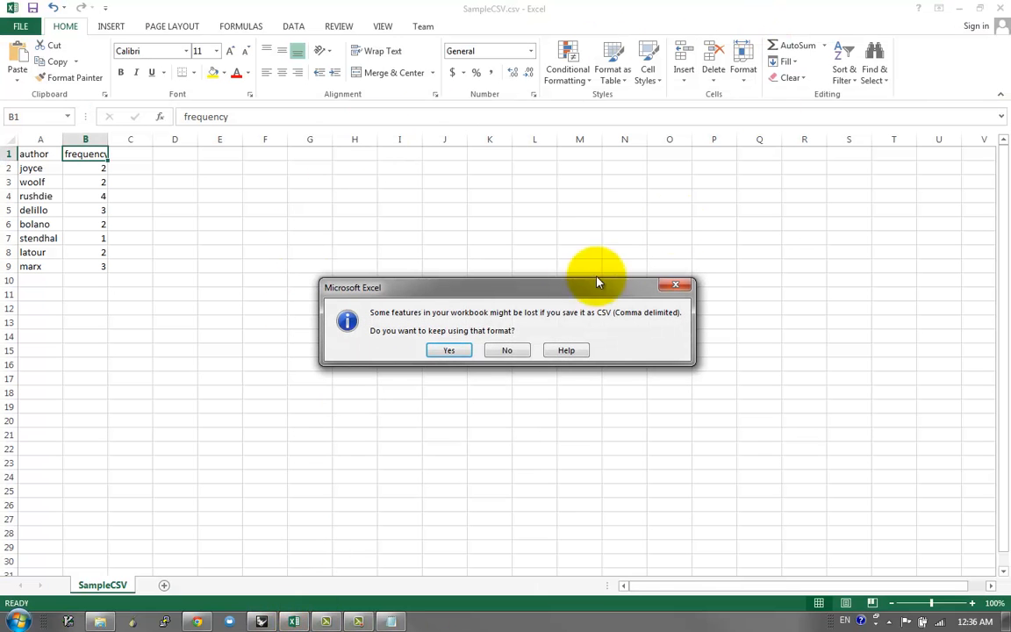
pyautogui.click(505, 352)
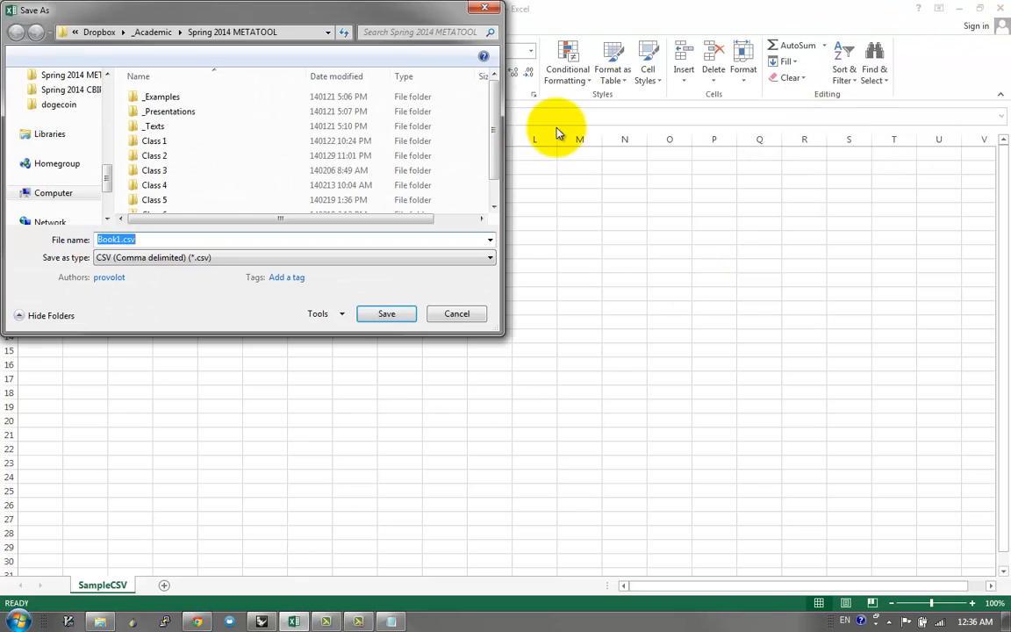
pyautogui.click(456, 312)
pyautogui.click(979, 9)
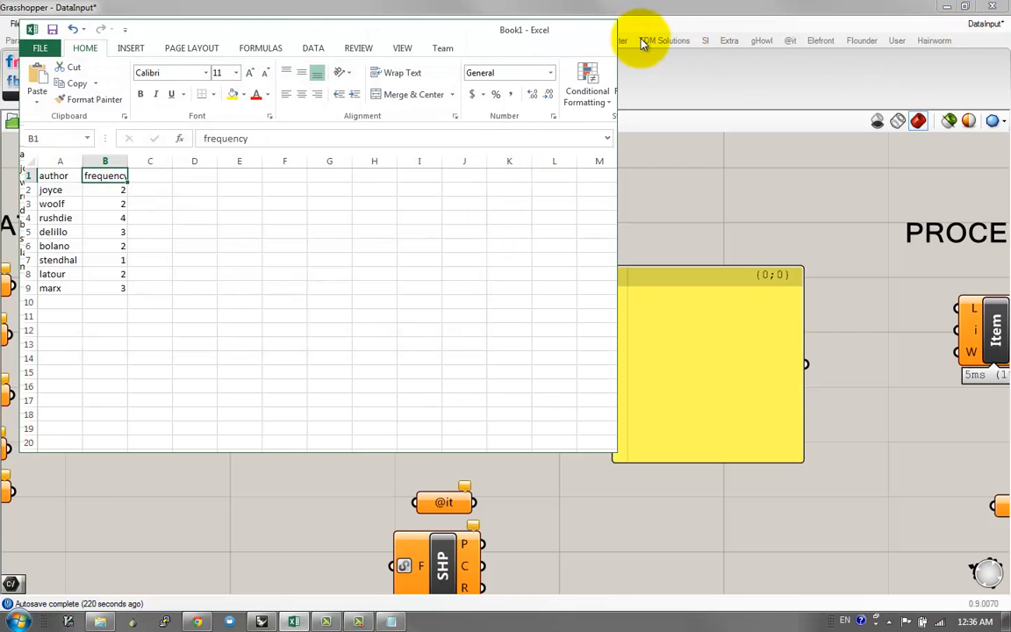
pyautogui.click(40, 48)
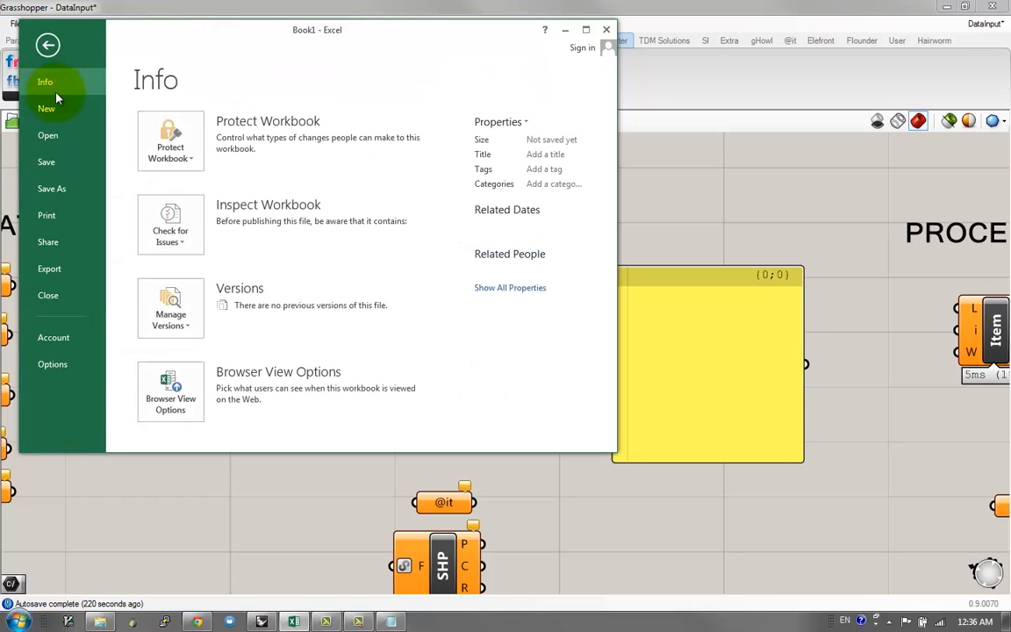
pyautogui.click(47, 108)
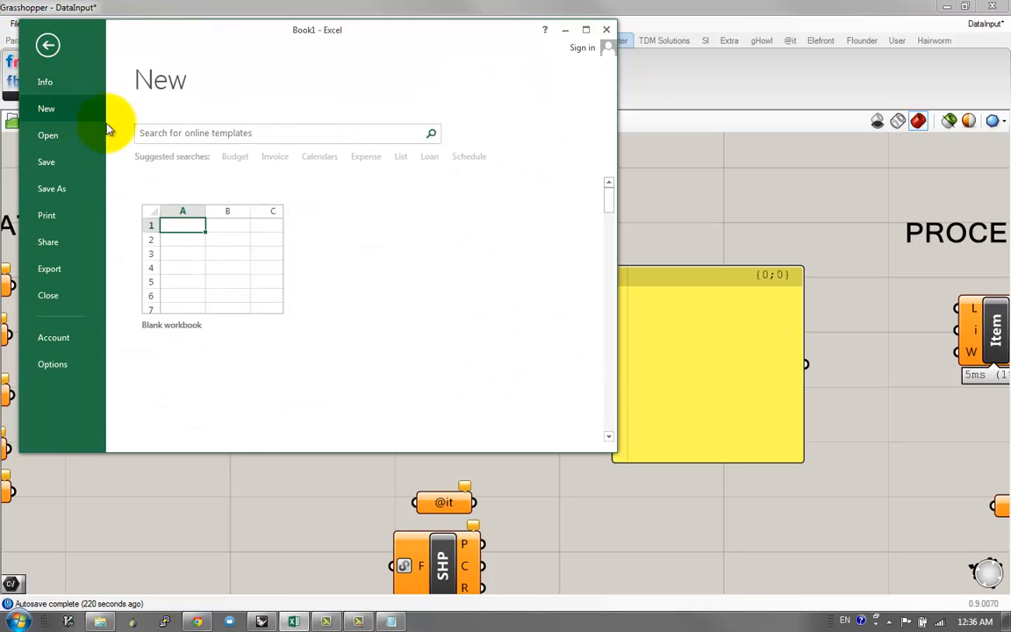
# Step: Return to the Grasshopper canvas, recompute so the Read File component reloads SampleCSV.csv, and select the output panel
pyautogui.click(266, 501)
pyautogui.click(423, 272)
pyautogui.press('space')
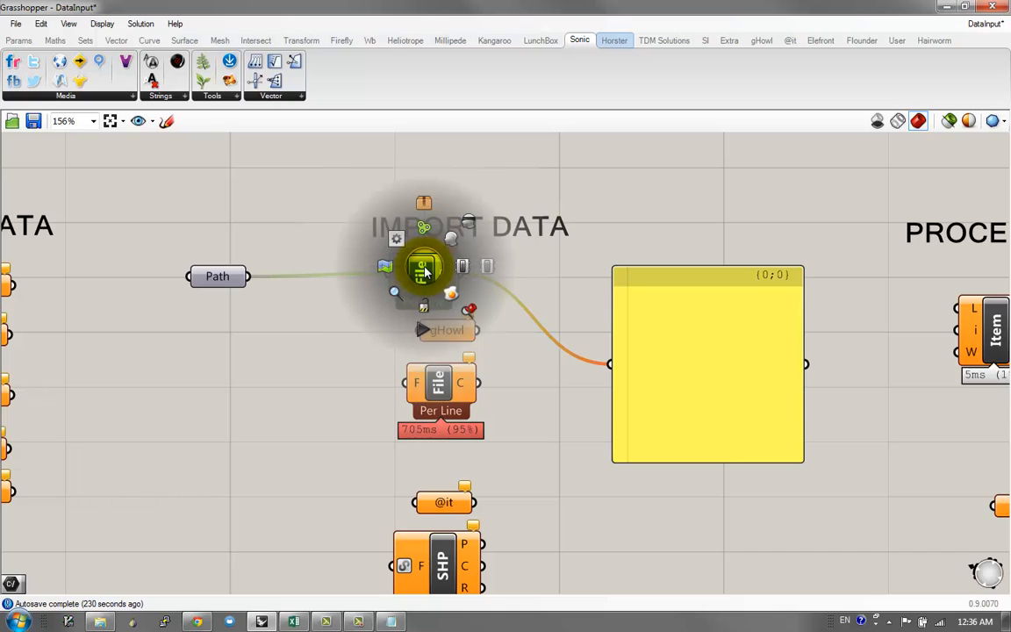
pyautogui.click(421, 332)
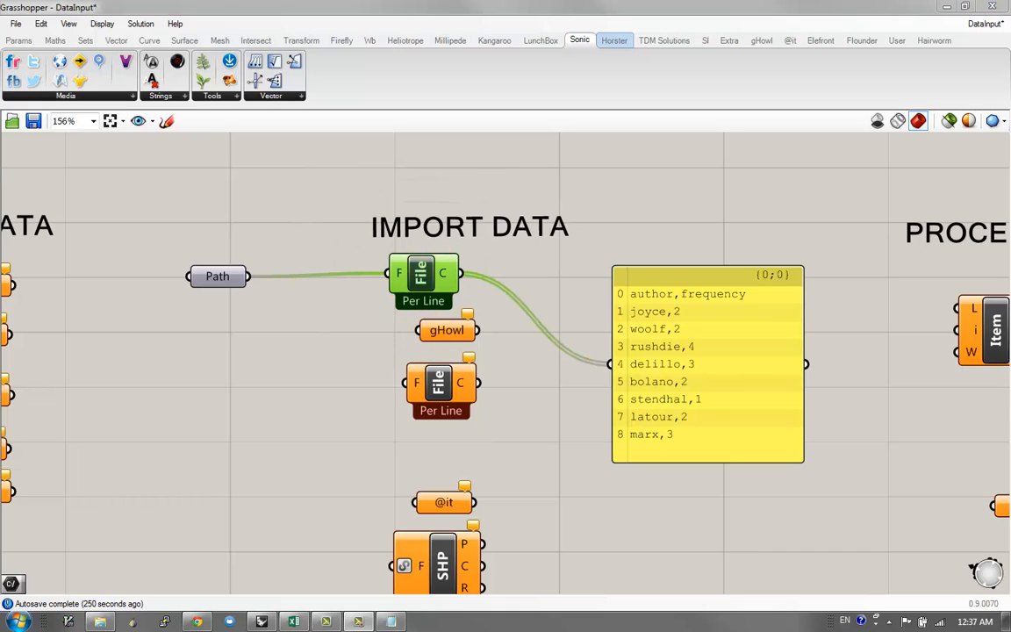
pyautogui.moveTo(703, 375); pyautogui.dragTo(714, 310)
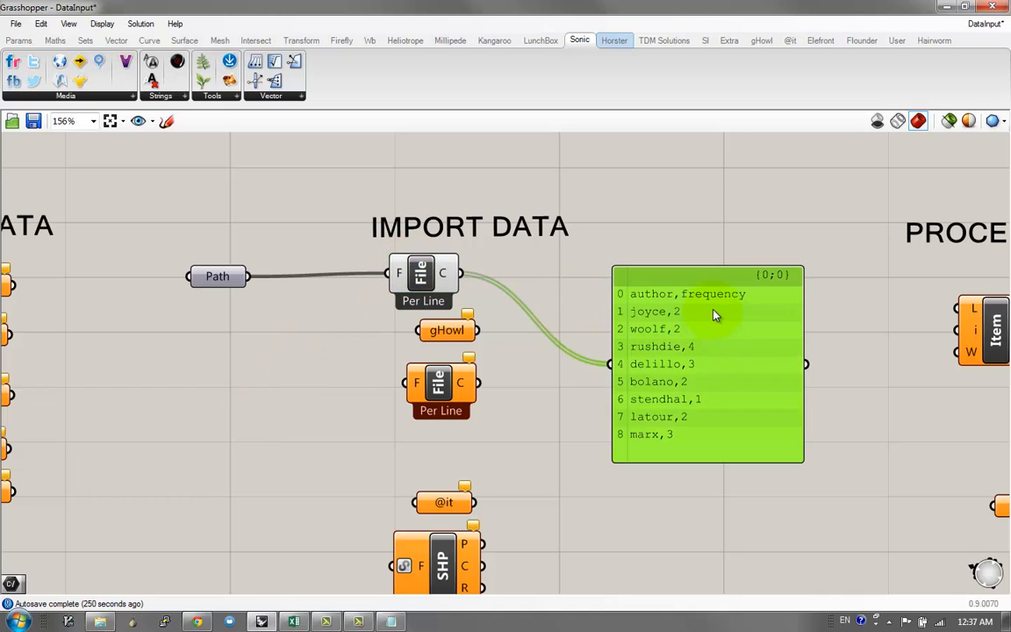
# Step: Move the Item and etc components lower on the canvas and place the CSV output panel beneath the PROCESS DATA heading
pyautogui.moveTo(553, 273); pyautogui.dragTo(443, 275, button='right')
pyautogui.moveTo(611, 315); pyautogui.dragTo(482, 277, button='right')
pyautogui.moveTo(410, 264); pyautogui.dragTo(374, 268, button='right')
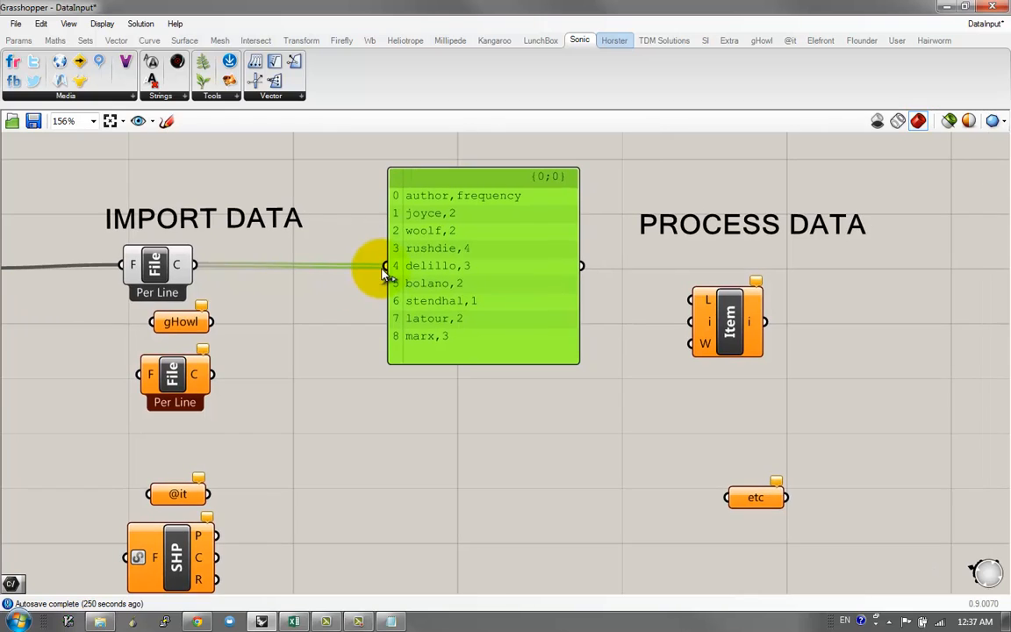
pyautogui.scroll(-3, 424, 272)
pyautogui.scroll(2, 500, 290)
pyautogui.scroll(-2, 507, 289)
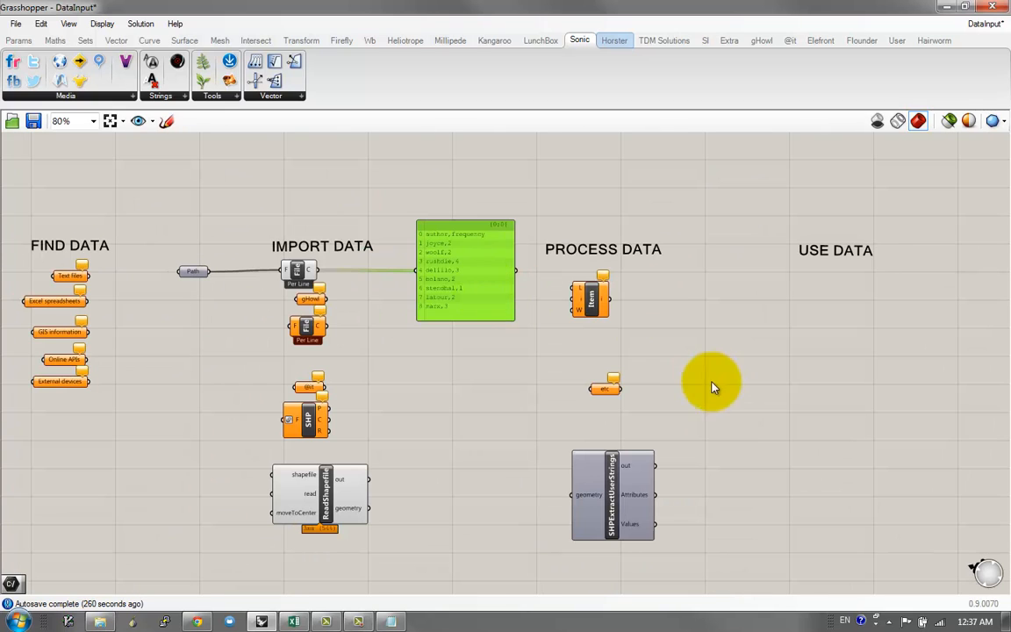
pyautogui.moveTo(667, 283); pyautogui.dragTo(561, 546)
pyautogui.moveTo(593, 295); pyautogui.dragTo(582, 399)
pyautogui.moveTo(487, 310); pyautogui.dragTo(571, 349)
pyautogui.scroll(2, 395, 345)
pyautogui.moveTo(94, 305); pyautogui.dragTo(349, 320, button='right')
pyautogui.moveTo(581, 332); pyautogui.dragTo(433, 318, button='right')
pyautogui.moveTo(565, 141); pyautogui.dragTo(530, 156, button='right')
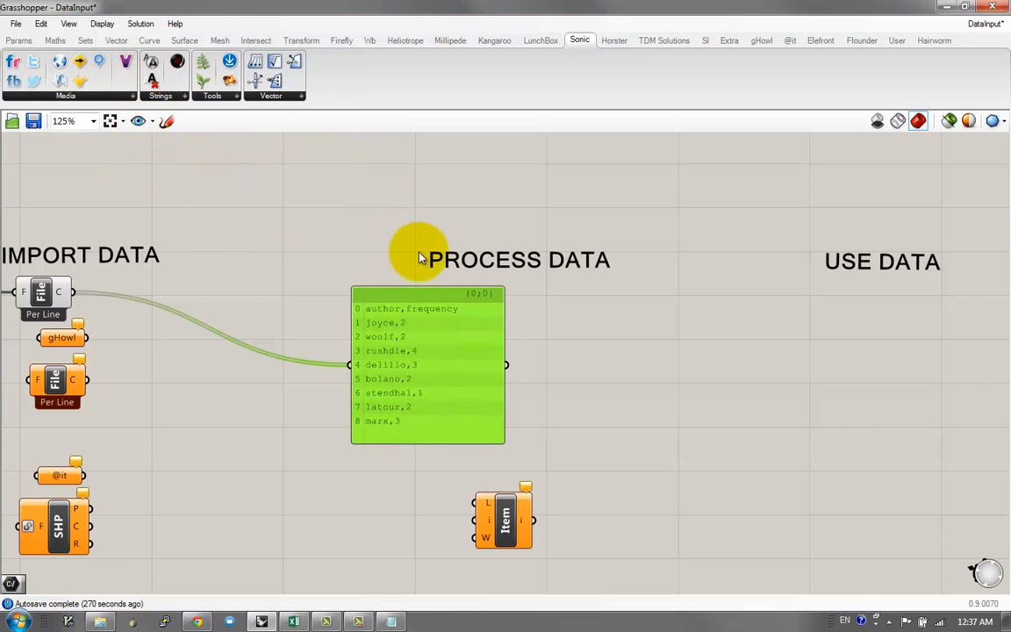
# Step: Add a Text Split component beside the CSV panel and wire the panel's output into its T input
pyautogui.moveTo(492, 461); pyautogui.dragTo(453, 483, button='right')
pyautogui.scroll(2, 453, 489)
pyautogui.scroll(-1, 426, 420)
pyautogui.moveTo(420, 406); pyautogui.dragTo(354, 429, button='right')
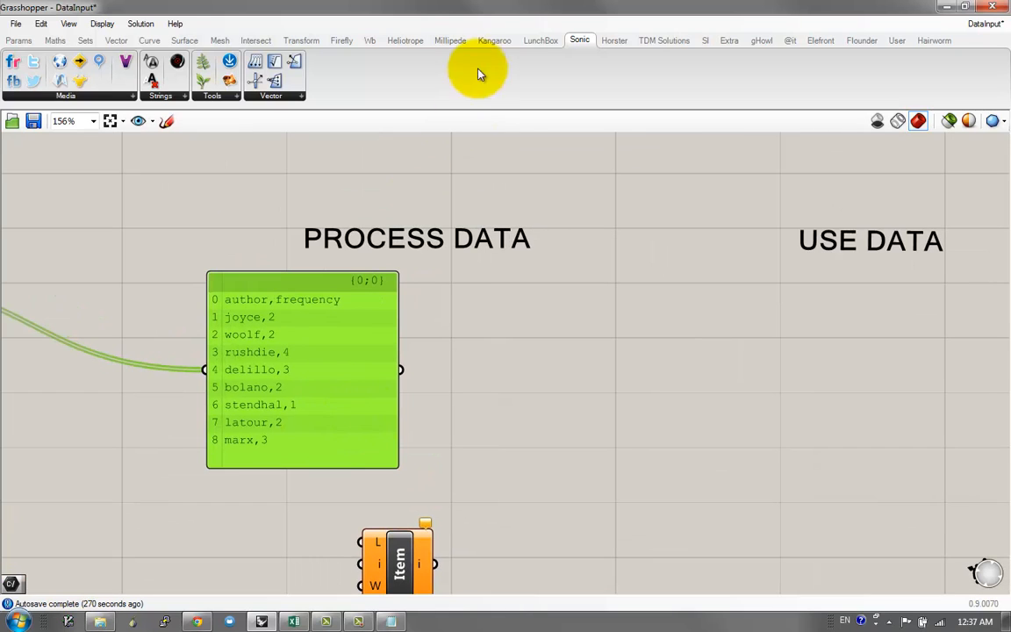
pyautogui.click(19, 40)
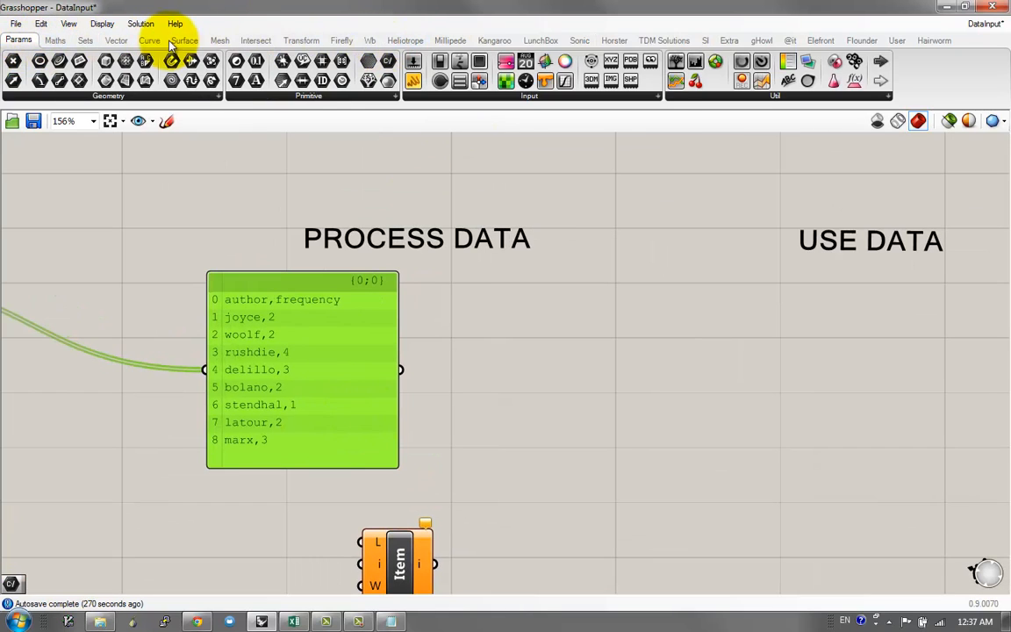
pyautogui.click(54, 40)
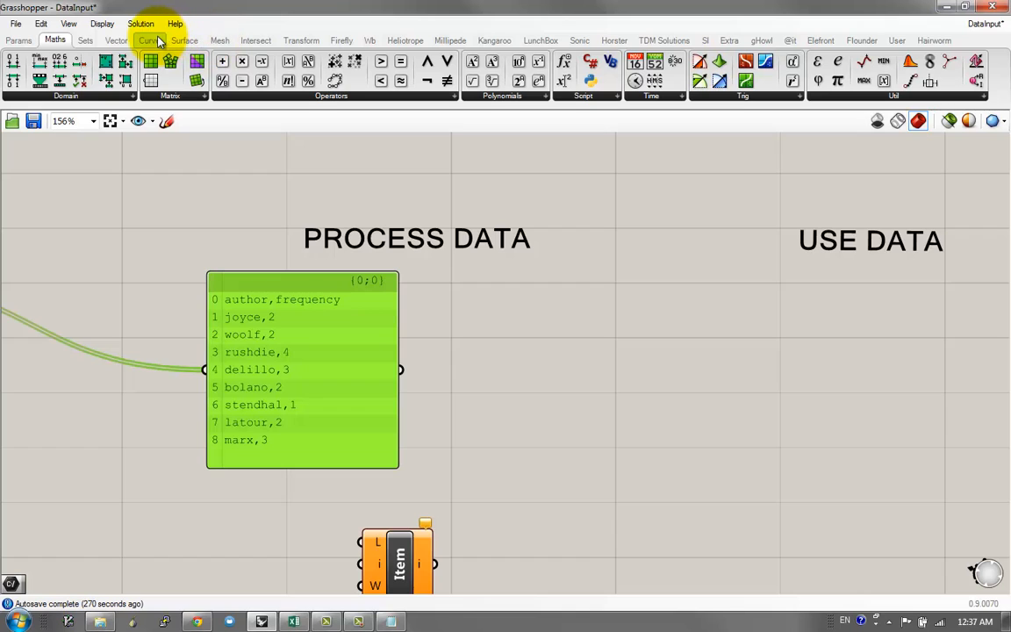
pyautogui.click(83, 40)
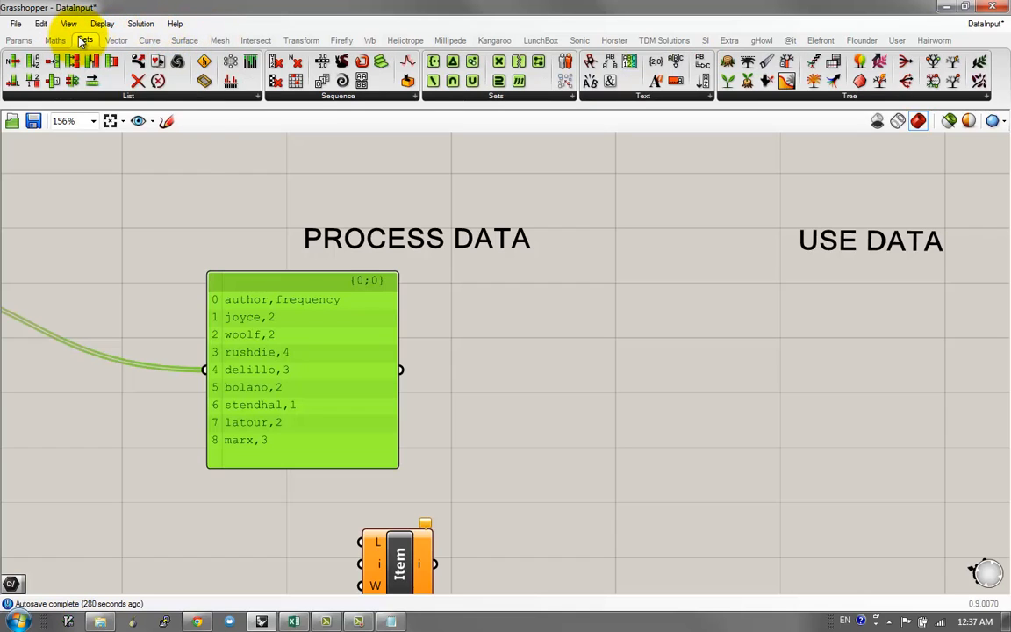
pyautogui.click(614, 95)
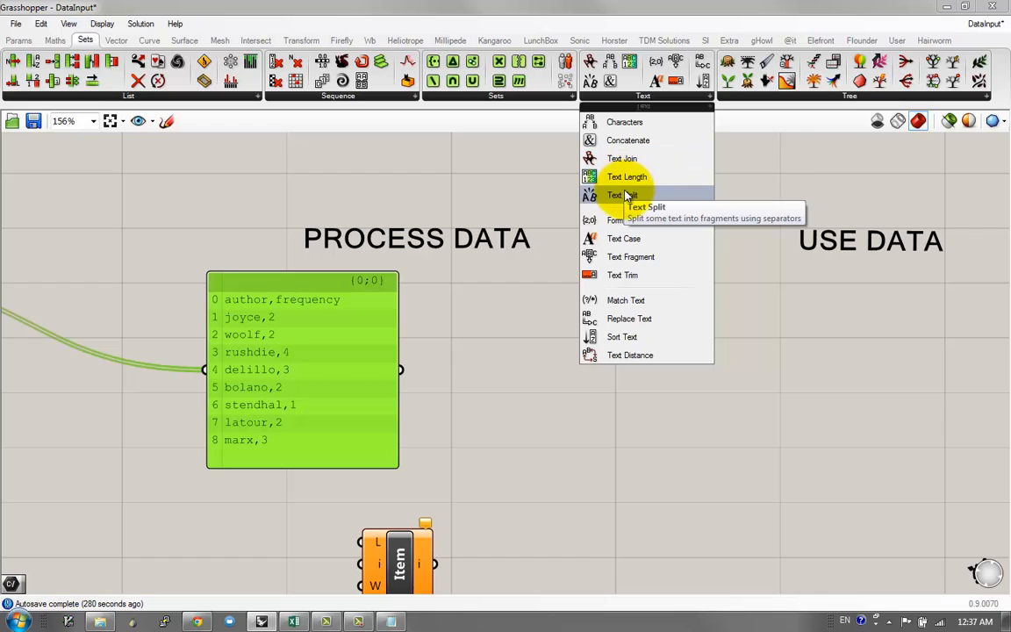
pyautogui.moveTo(628, 198); pyautogui.dragTo(505, 332)
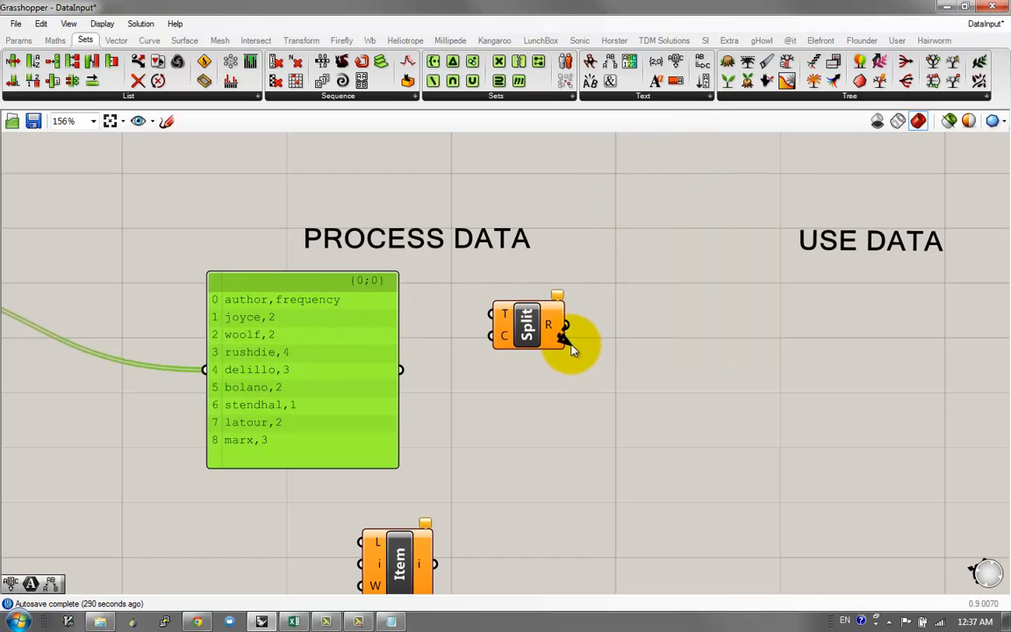
pyautogui.moveTo(400, 373); pyautogui.dragTo(491, 314)
pyautogui.moveTo(527, 325); pyautogui.dragTo(546, 339)
# Step: Create a small panel containing a comma and wire it into the Split component's C input
pyautogui.doubleClick(462, 399)
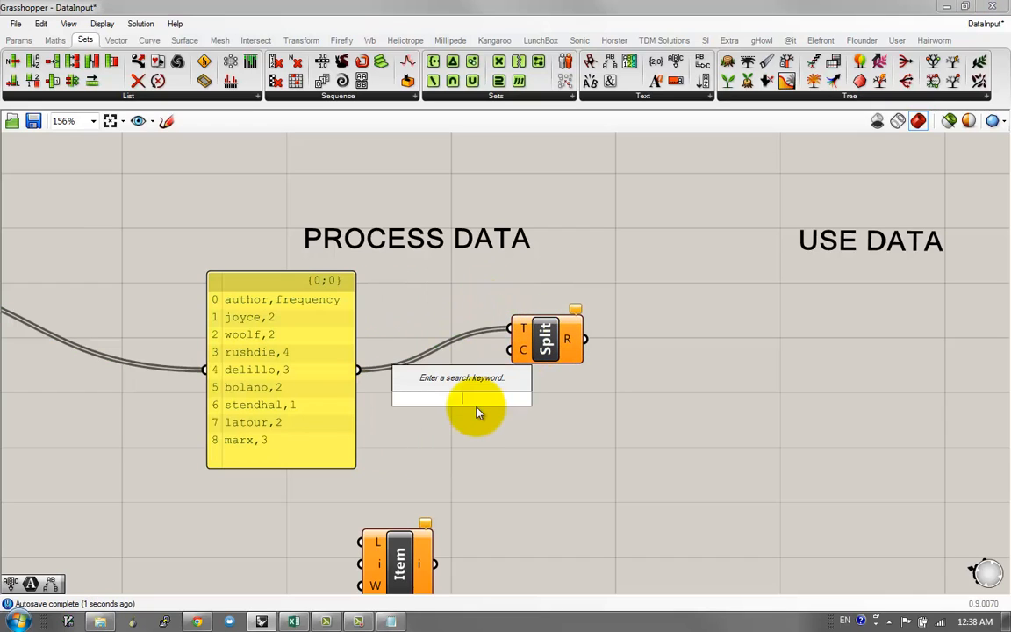
pyautogui.write('",')
pyautogui.press('Return')
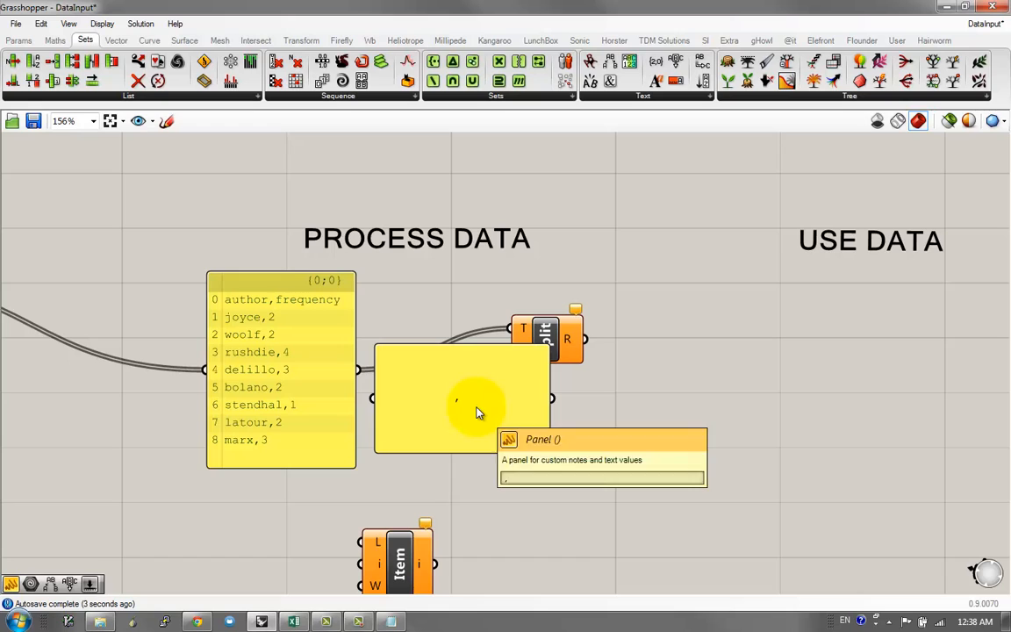
pyautogui.moveTo(545, 451); pyautogui.dragTo(454, 389)
pyautogui.moveTo(511, 350); pyautogui.dragTo(462, 367)
pyautogui.moveTo(558, 344); pyautogui.dragTo(534, 342)
# Step: Add an empty panel, connect it to the Split component's R output, and enlarge it to show the separated values
pyautogui.doubleClick(604, 339)
pyautogui.write('"')
pyautogui.press('Return')
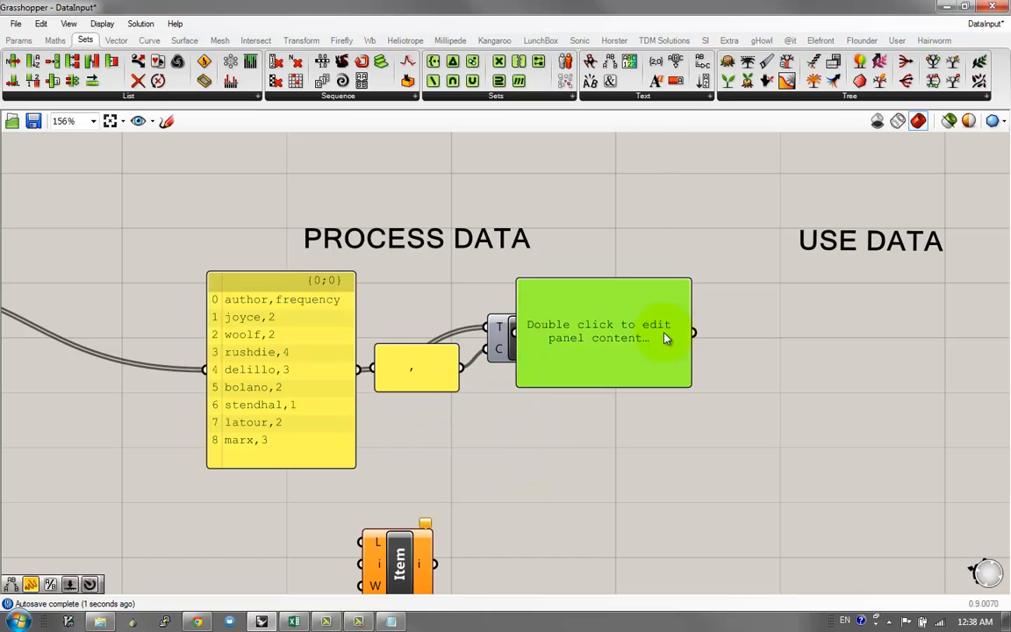
pyautogui.moveTo(665, 338); pyautogui.dragTo(735, 337)
pyautogui.moveTo(559, 338); pyautogui.dragTo(586, 331)
pyautogui.moveTo(643, 385); pyautogui.dragTo(583, 354, button='right')
pyautogui.moveTo(584, 354); pyautogui.dragTo(593, 478)
pyautogui.moveTo(582, 352); pyautogui.dragTo(579, 537)
pyautogui.scroll(-1, 698, 412)
pyautogui.moveTo(696, 408); pyautogui.dragTo(672, 331)
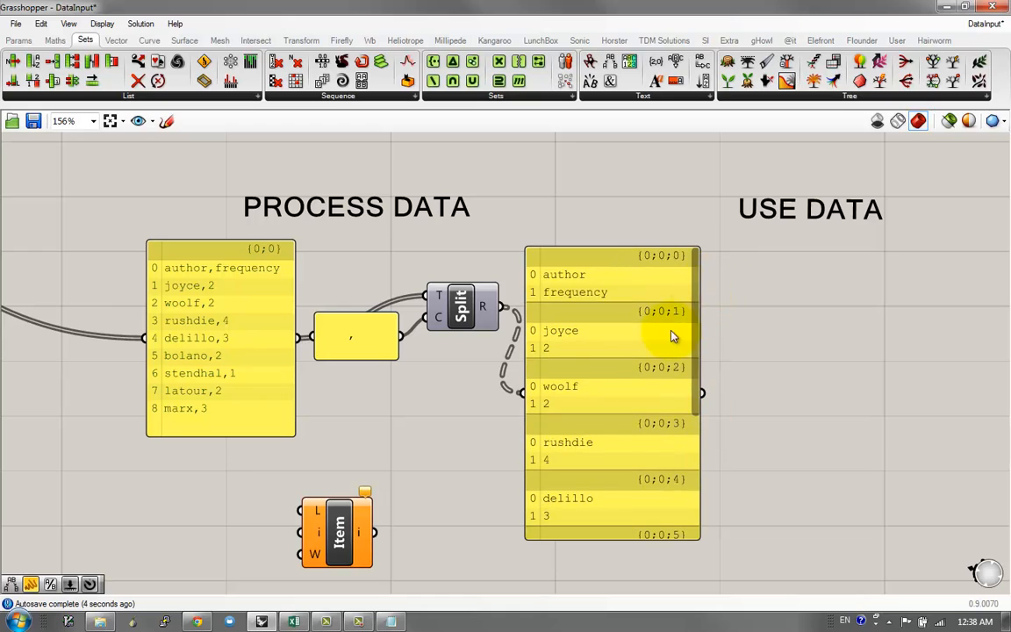
# Step: Spread out the layout by moving the split-result panel beyond the USE DATA heading and the Split component farther from the comma panel
pyautogui.moveTo(580, 283); pyautogui.dragTo(596, 257)
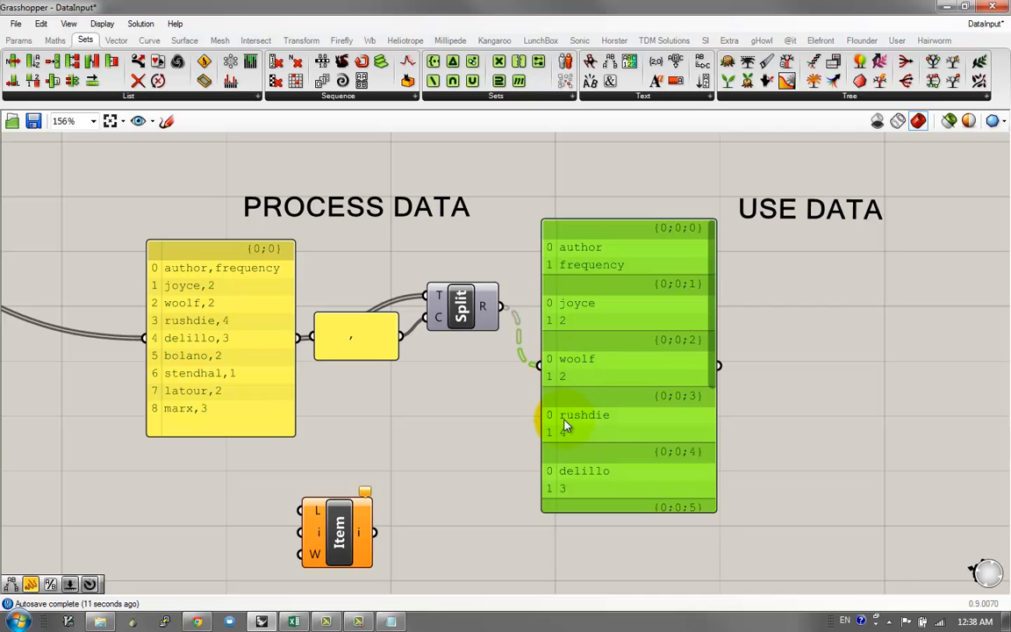
pyautogui.scroll(-3, 607, 279)
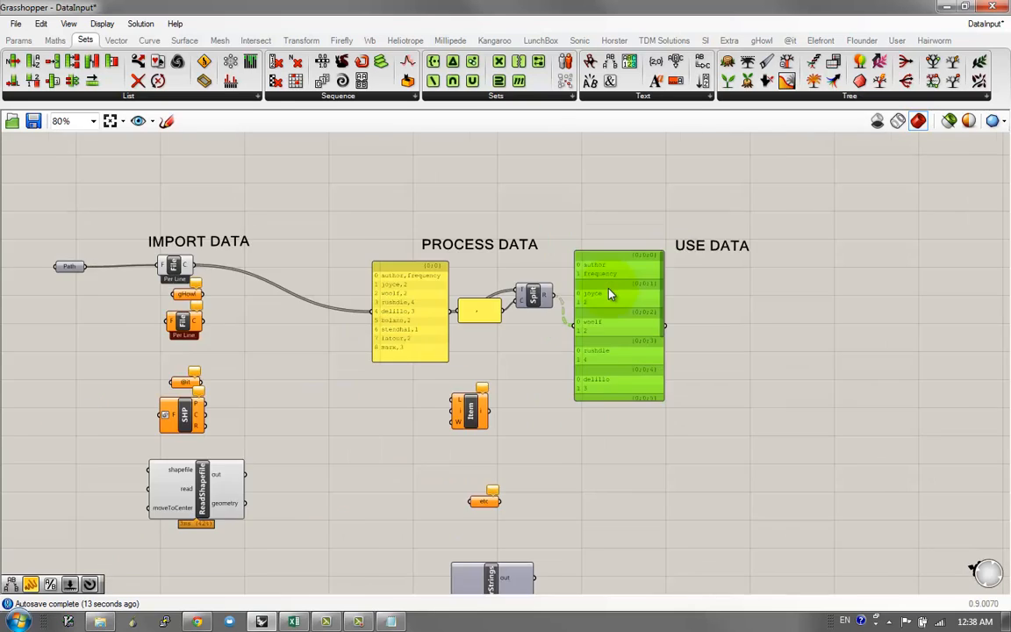
pyautogui.scroll(3, 608, 289)
pyautogui.moveTo(712, 305)
pyautogui.mouseDown()
pyautogui.moveTo(709, 408)
pyautogui.moveTo(706, 298)
pyautogui.mouseUp()
pyautogui.moveTo(667, 327); pyautogui.dragTo(606, 360, button='right')
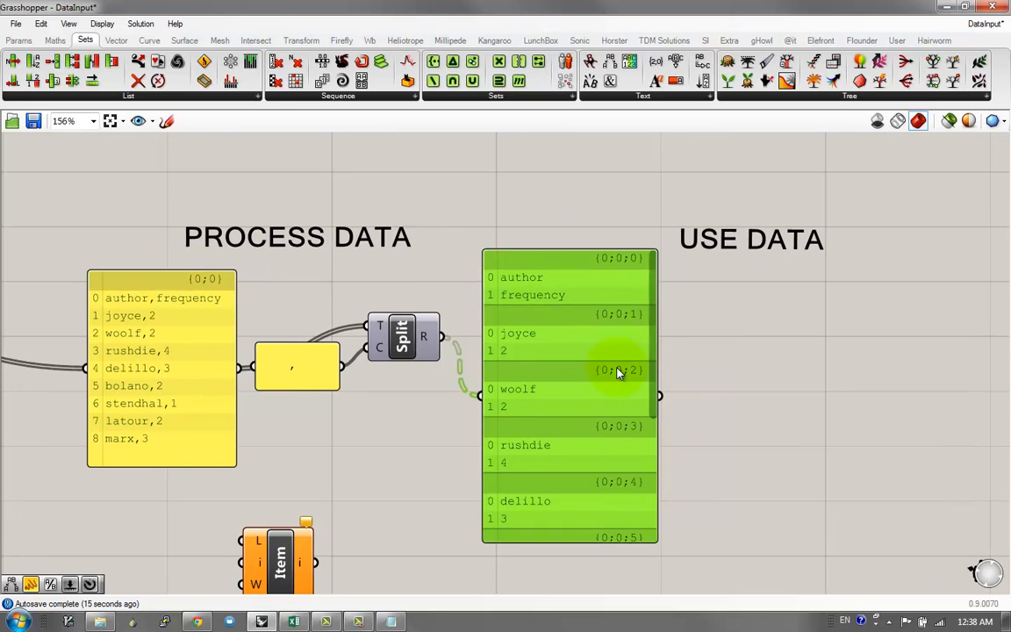
pyautogui.moveTo(618, 370); pyautogui.dragTo(618, 357)
pyautogui.moveTo(575, 336); pyautogui.dragTo(449, 324, button='right')
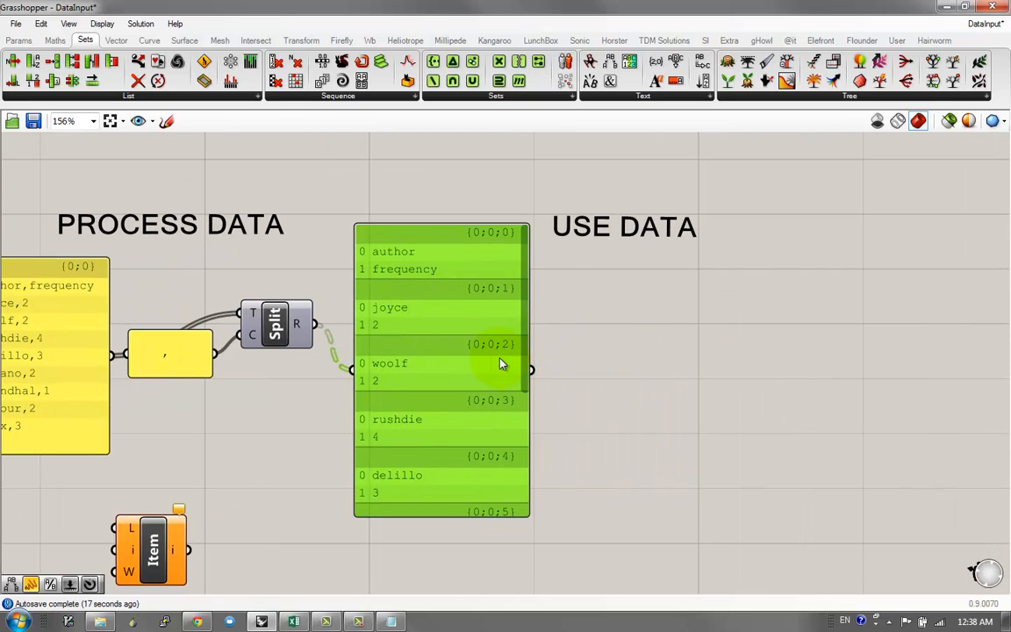
pyautogui.moveTo(447, 379); pyautogui.dragTo(815, 369)
pyautogui.moveTo(276, 335); pyautogui.dragTo(465, 342)
pyautogui.moveTo(450, 353); pyautogui.dragTo(495, 318, button='right')
pyautogui.scroll(-1, 476, 324)
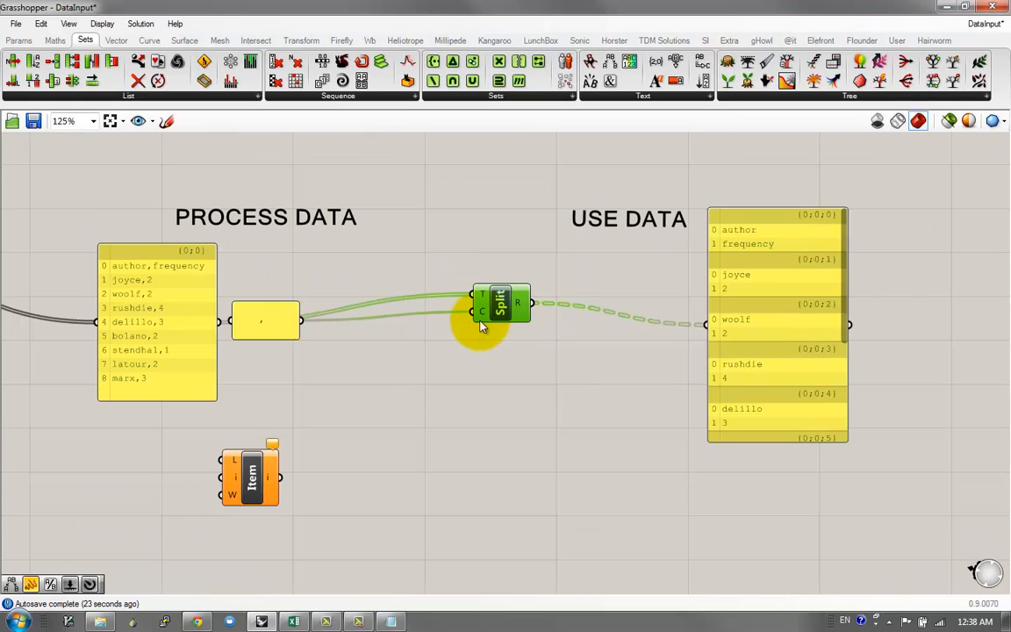
# Step: Review the import chain from the Path parameter to the CSV panel, briefly checking the empty Excel workbook
pyautogui.scroll(1, 475, 326)
pyautogui.moveTo(325, 345); pyautogui.dragTo(514, 293, button='right')
pyautogui.scroll(-3, 476, 289)
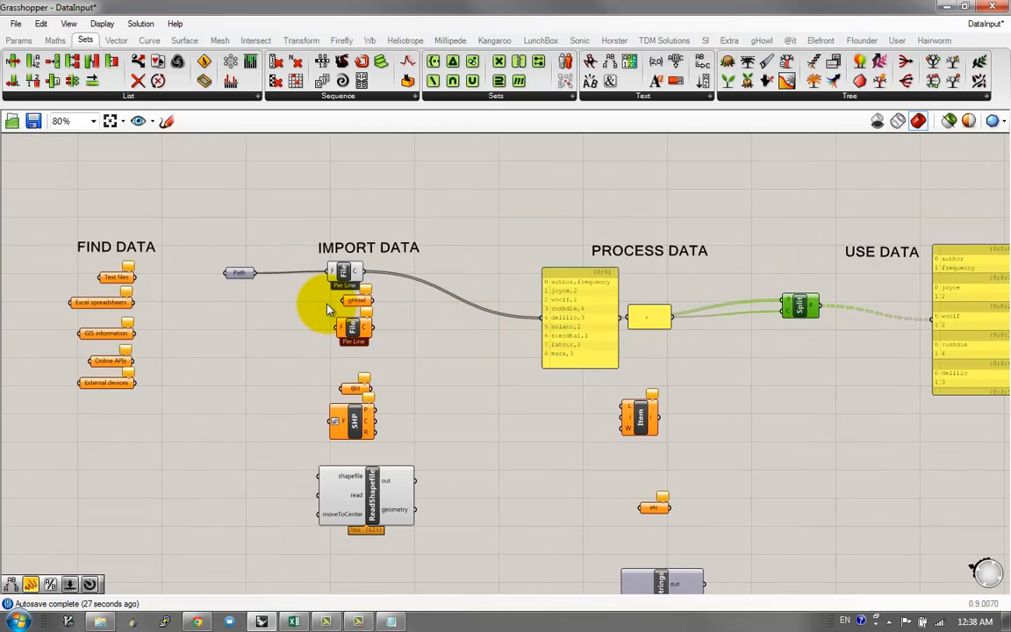
pyautogui.scroll(2, 321, 299)
pyautogui.hotkey('alt', 'Tab')
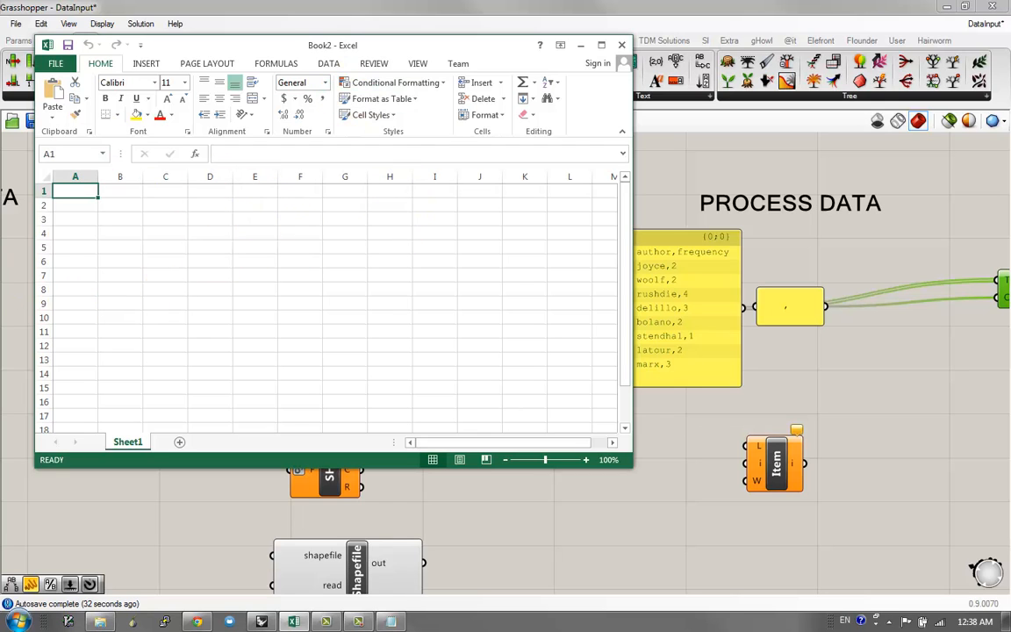
pyautogui.click(680, 441)
pyautogui.click(625, 320)
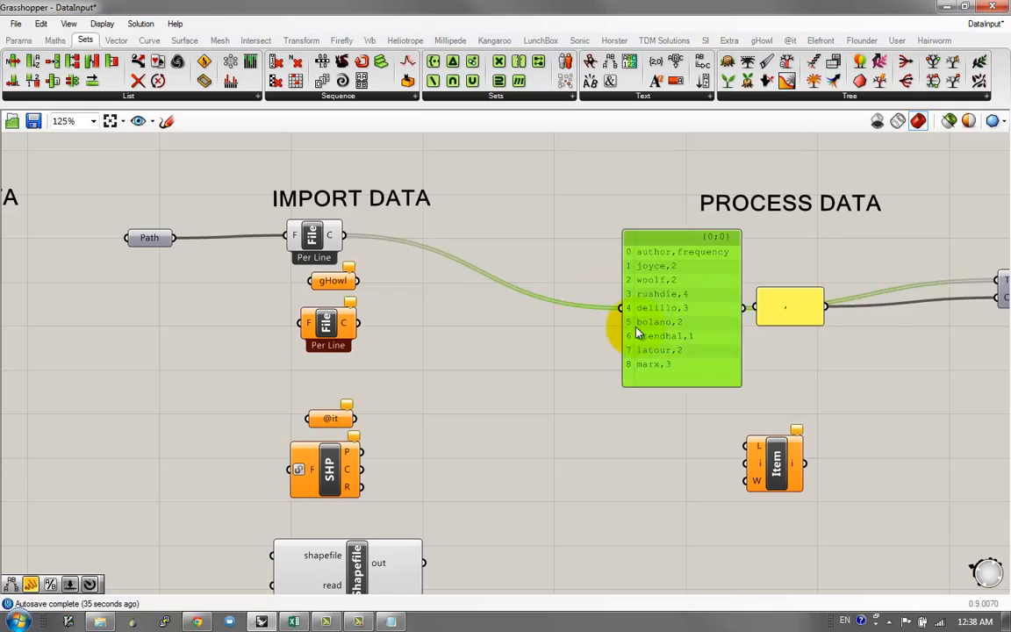
pyautogui.scroll(2, 615, 327)
pyautogui.scroll(2, 516, 290)
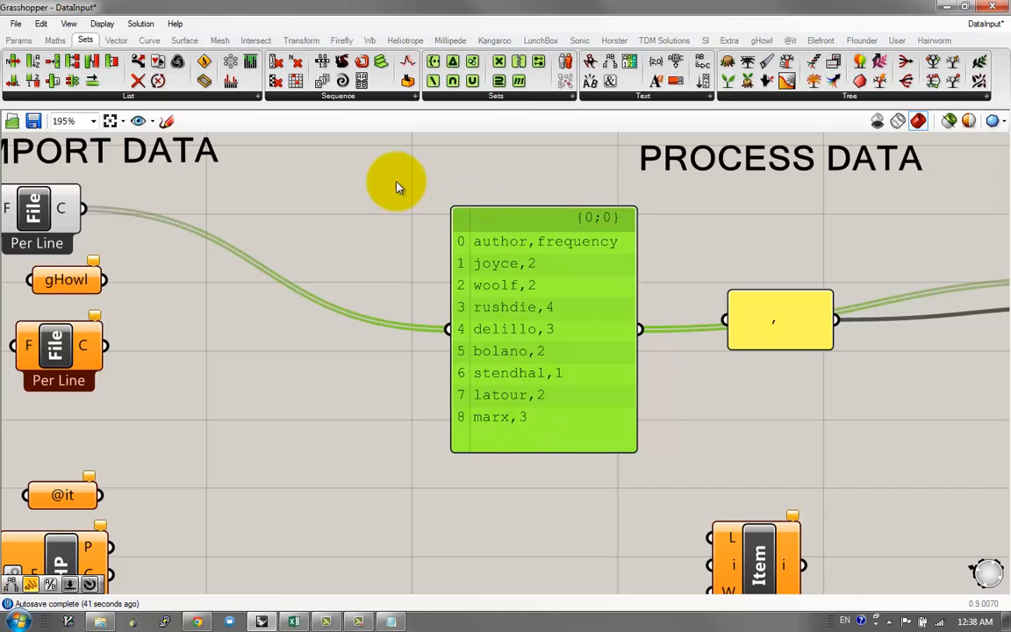
# Step: Switch to Excel, select cell D4, reposition the workbook window over the canvas, and return to Grasshopper
pyautogui.hotkey('alt', 'Tab')
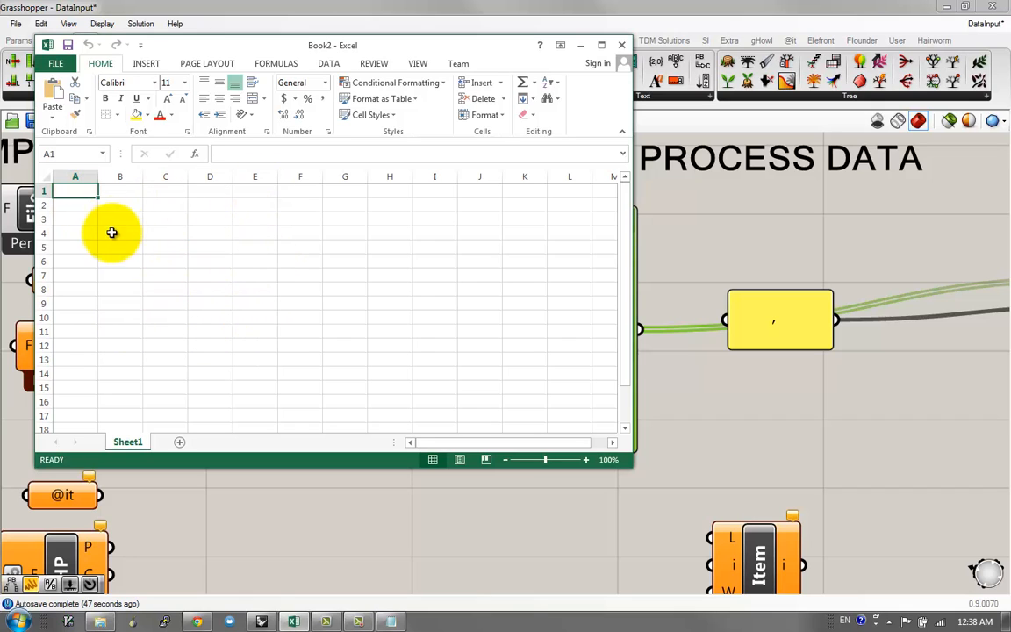
pyautogui.click(211, 233)
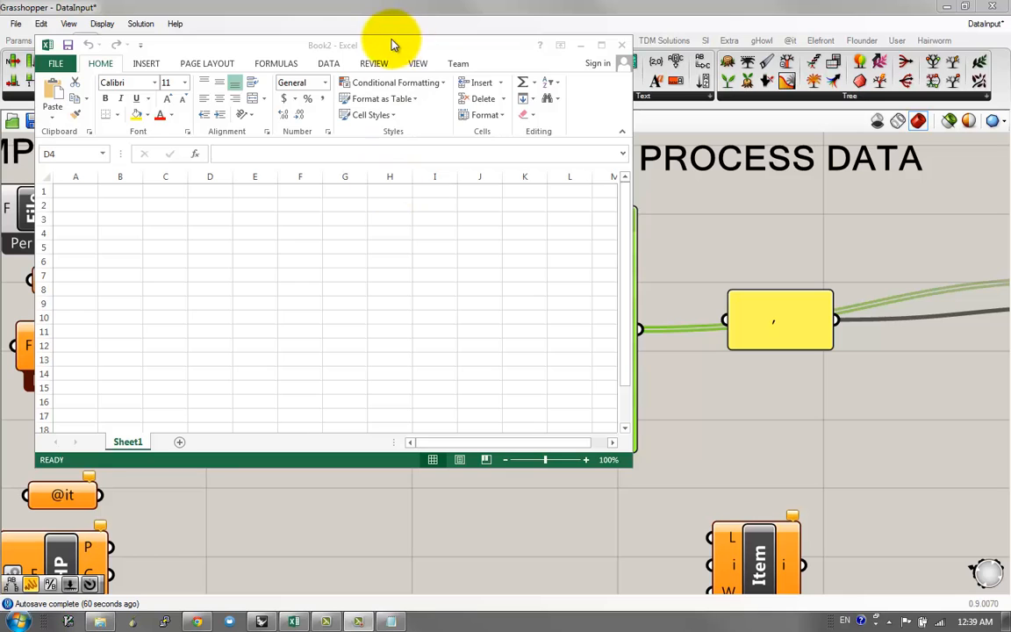
pyautogui.moveTo(368, 42); pyautogui.dragTo(478, 122)
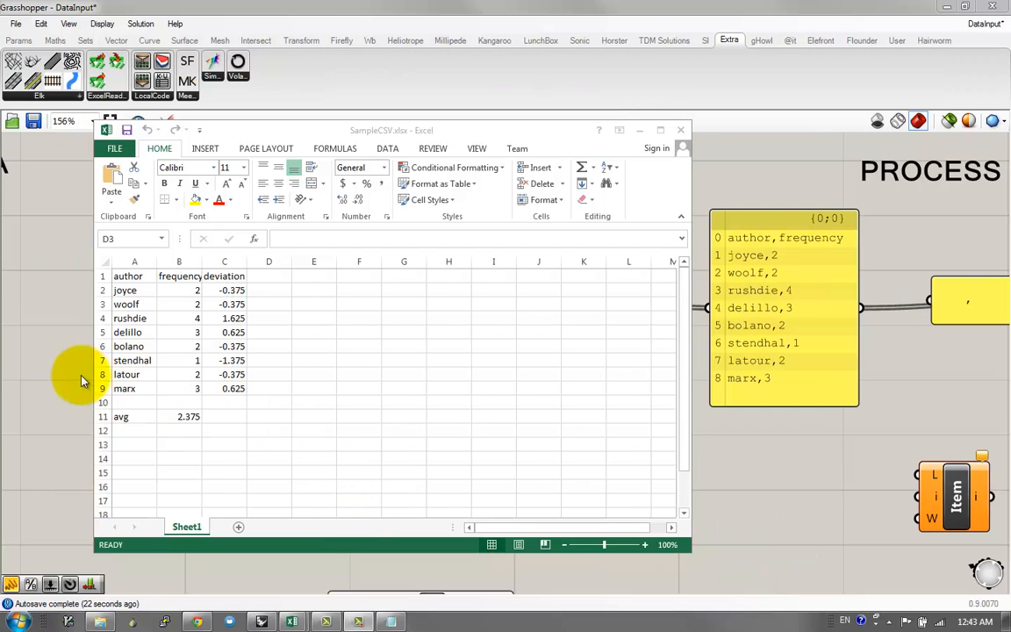
pyautogui.click(58, 491)
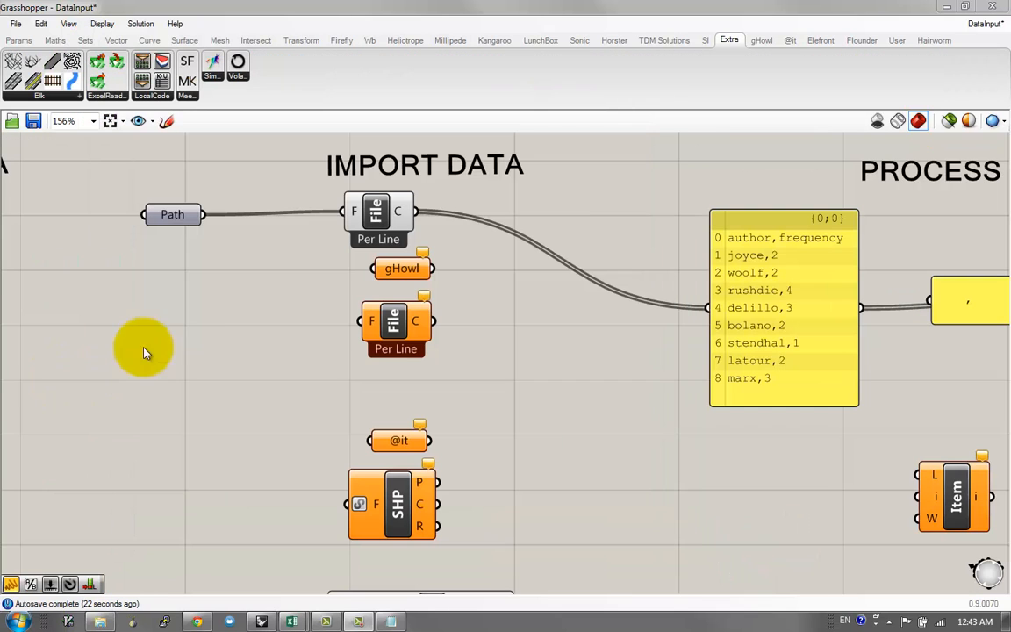
# Step: Duplicate the Path parameter below the original and point the copy to the existing file SampleCSV.xlsx
pyautogui.click(173, 217)
pyautogui.keyDown('alt'); pyautogui.moveTo(178, 233); pyautogui.dragTo(160, 287); pyautogui.keyUp('alt')
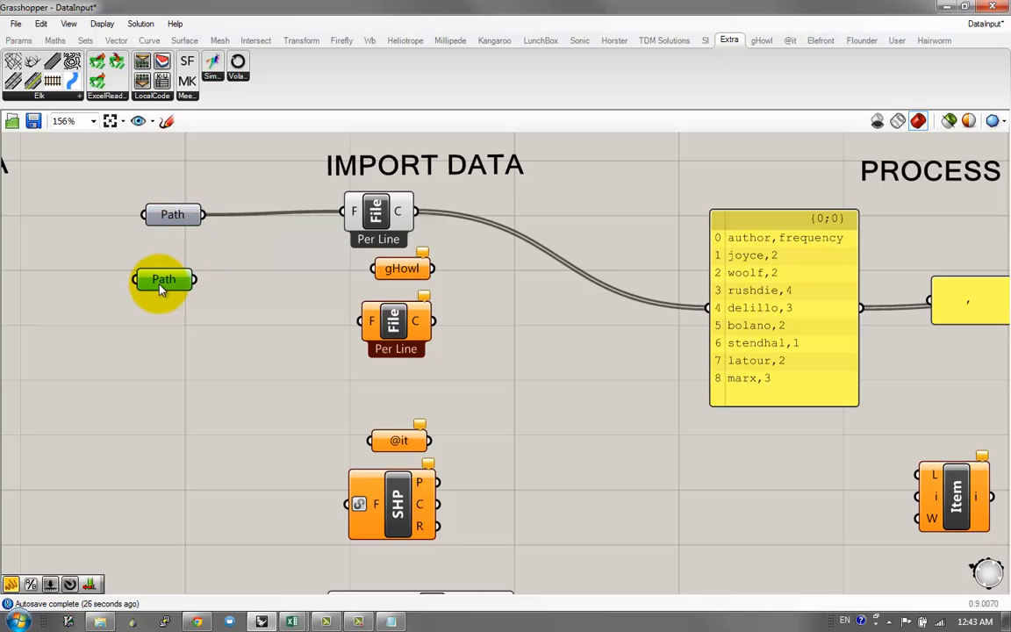
pyautogui.rightClick(160, 287)
pyautogui.click(235, 445)
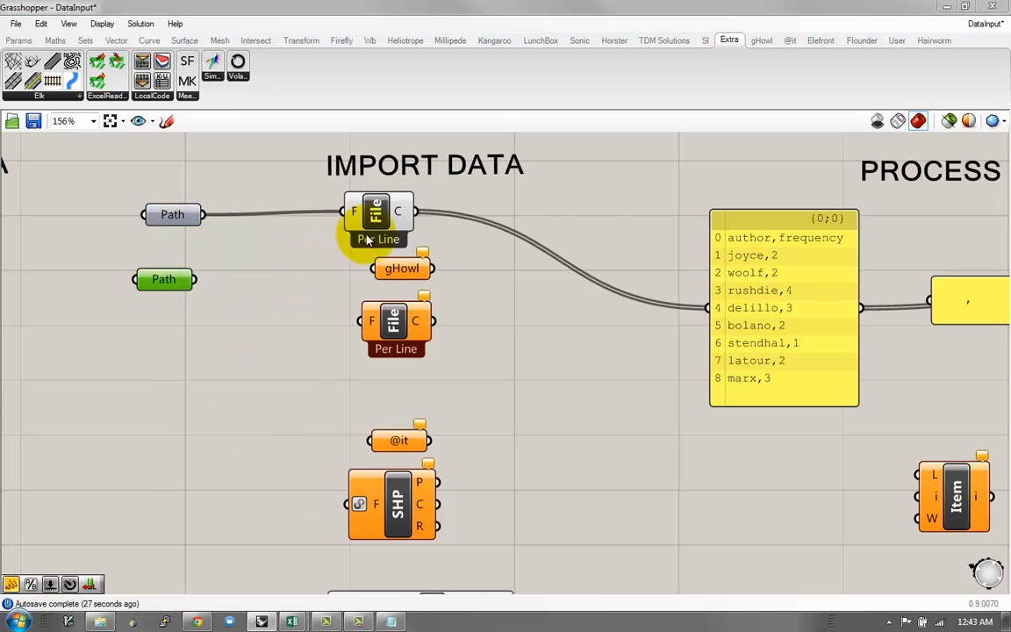
pyautogui.click(456, 296)
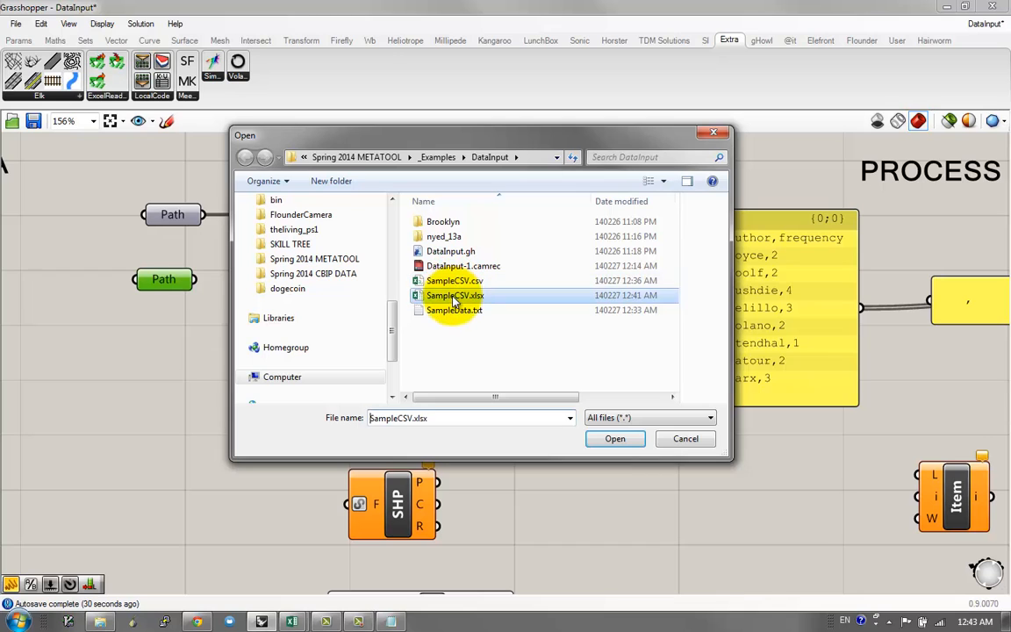
pyautogui.doubleClick(462, 297)
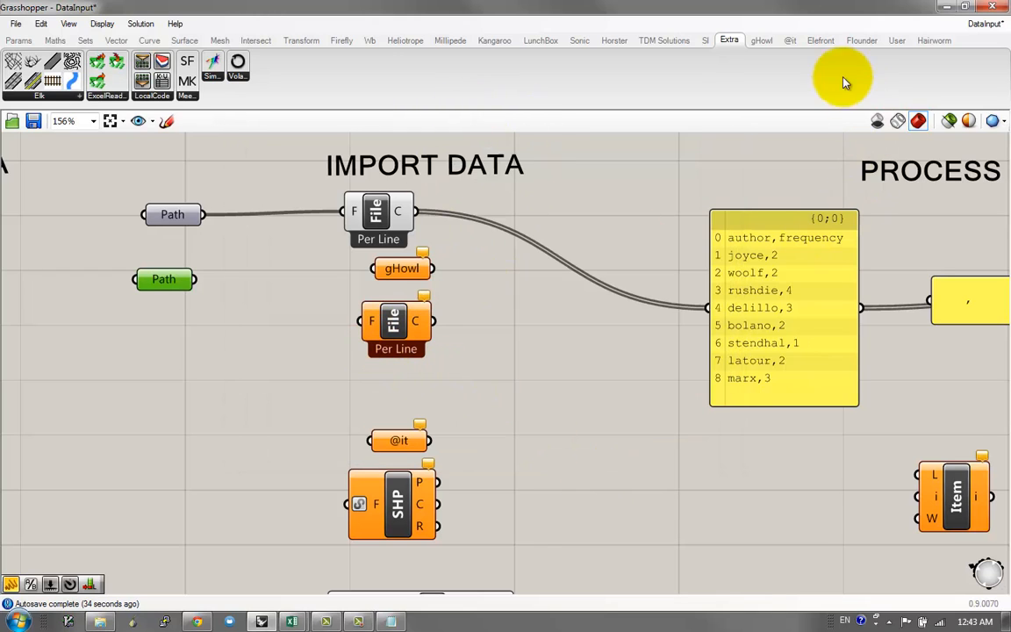
# Step: Add an ExcelStaticRead component under IMPORT DATA and wire the duplicated Path parameter into its Path input
pyautogui.click(760, 41)
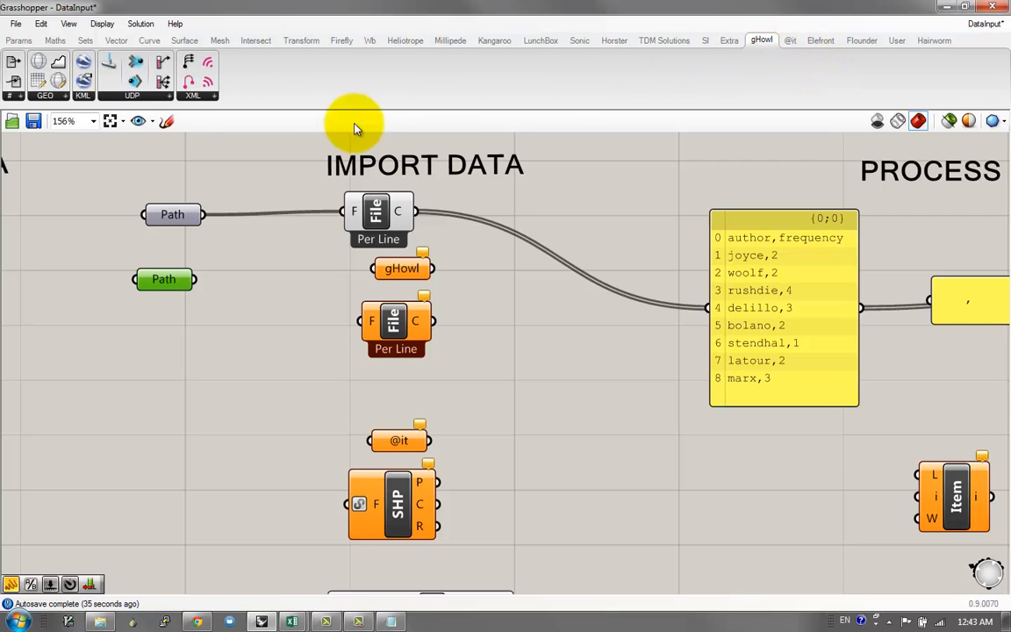
pyautogui.click(14, 95)
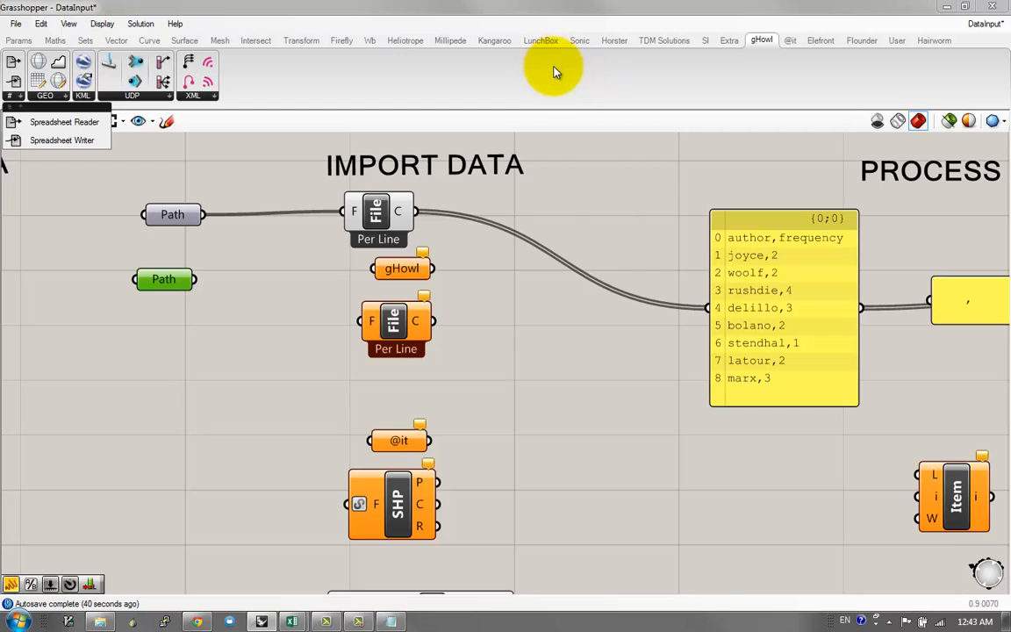
pyautogui.click(727, 42)
pyautogui.click(114, 94)
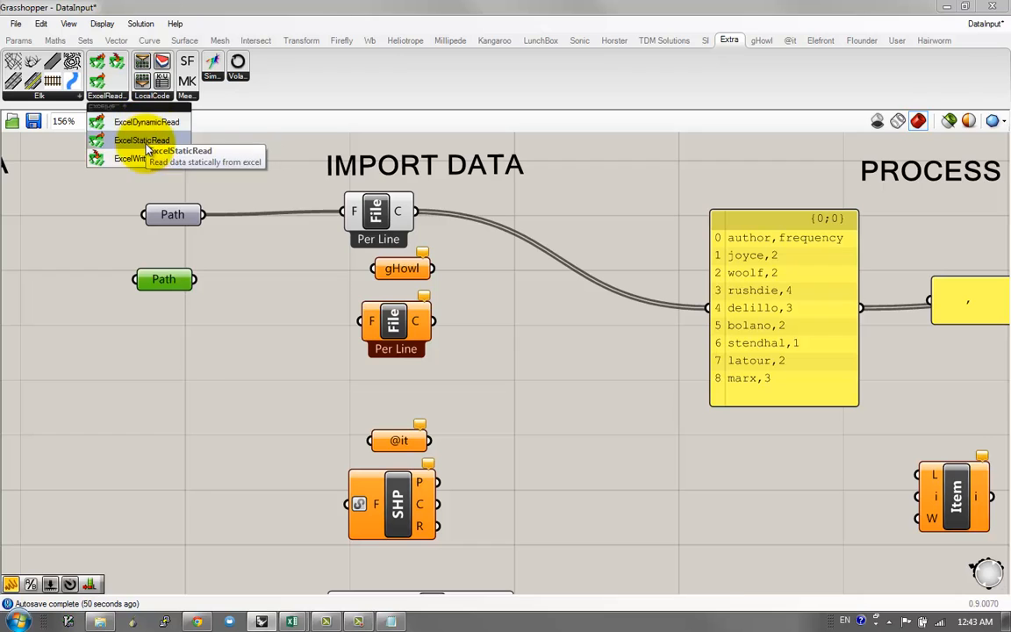
pyautogui.moveTo(145, 151); pyautogui.dragTo(377, 395)
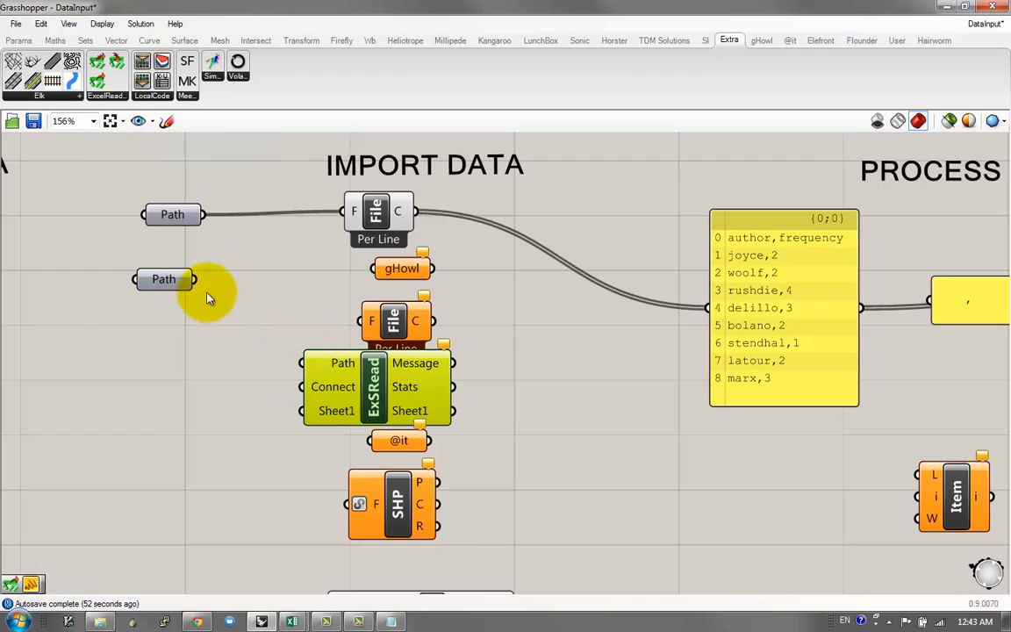
pyautogui.moveTo(249, 332); pyautogui.dragTo(306, 366)
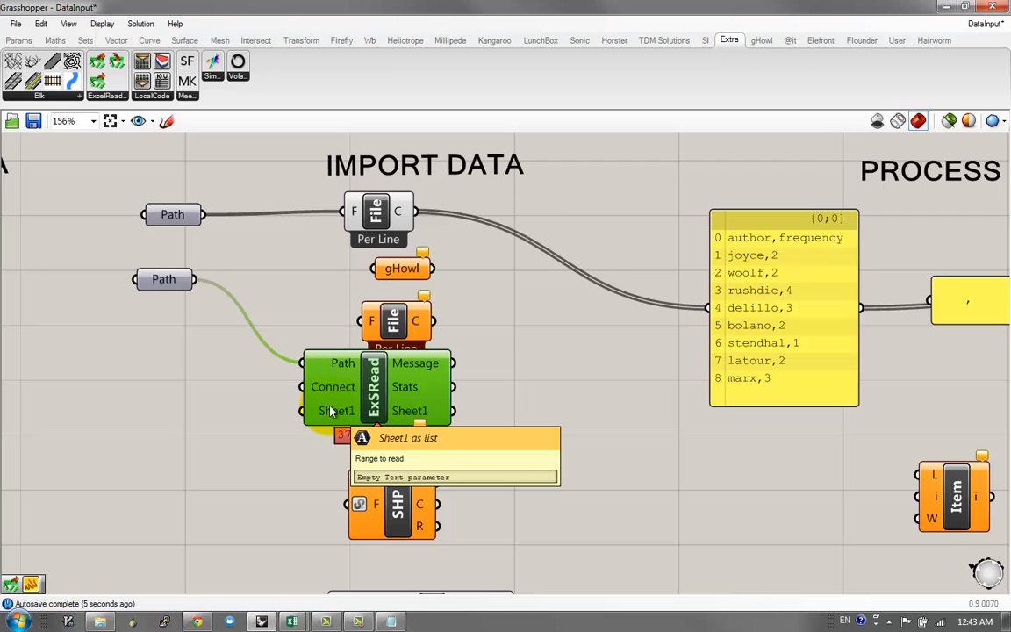
# Step: Nudge the ExcelStaticRead component left, add a panel beside it and wire its Message output into the panel
pyautogui.moveTo(331, 410); pyautogui.dragTo(300, 404, button='right')
pyautogui.moveTo(309, 413); pyautogui.dragTo(296, 412)
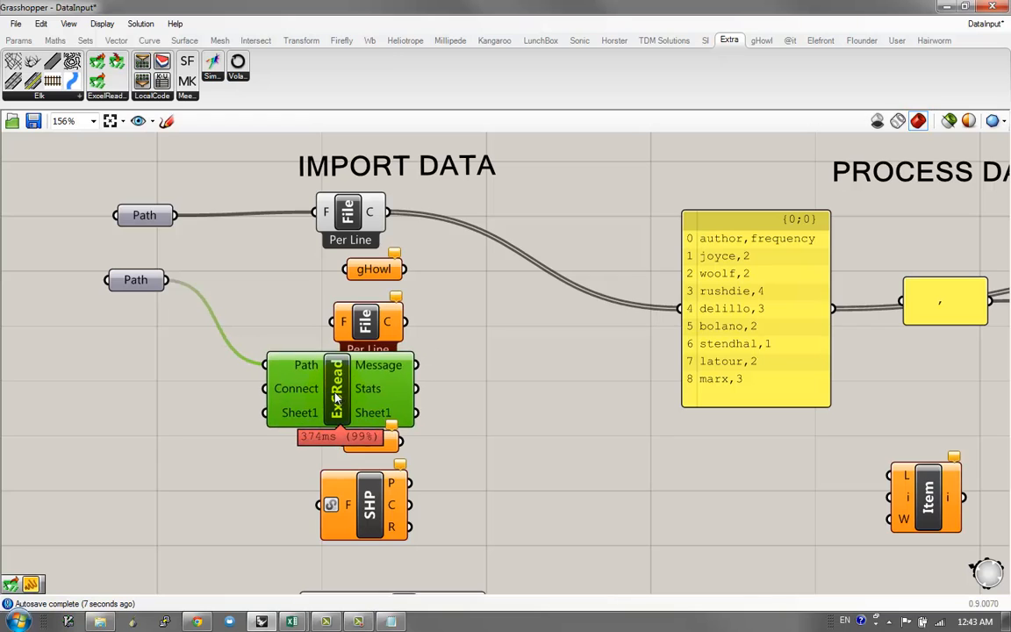
pyautogui.doubleClick(542, 391)
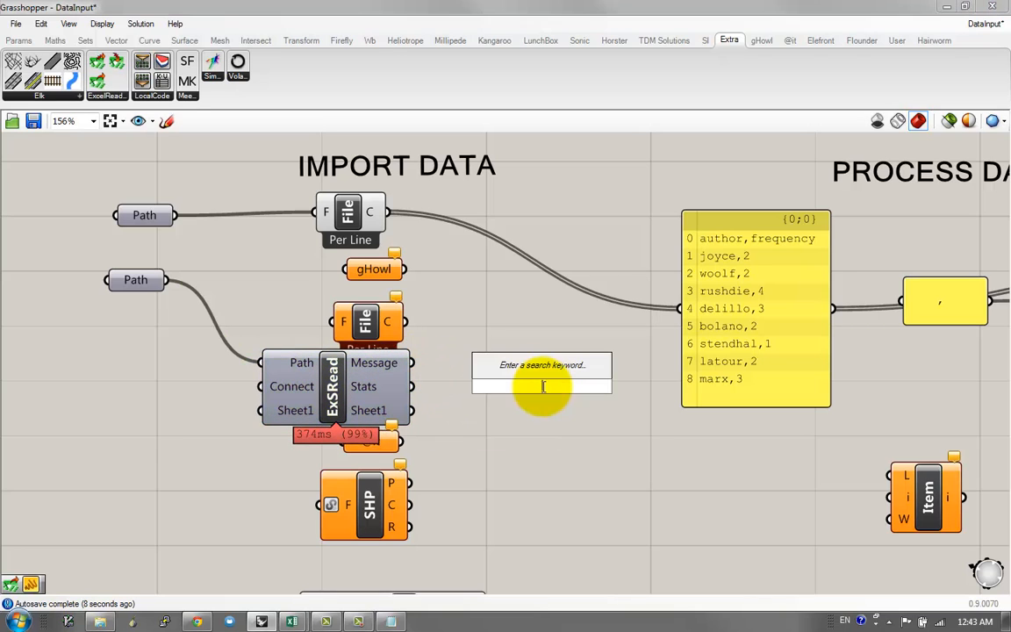
pyautogui.write('//')
pyautogui.press('Return')
pyautogui.moveTo(541, 386); pyautogui.dragTo(590, 372)
pyautogui.moveTo(480, 377); pyautogui.dragTo(501, 372)
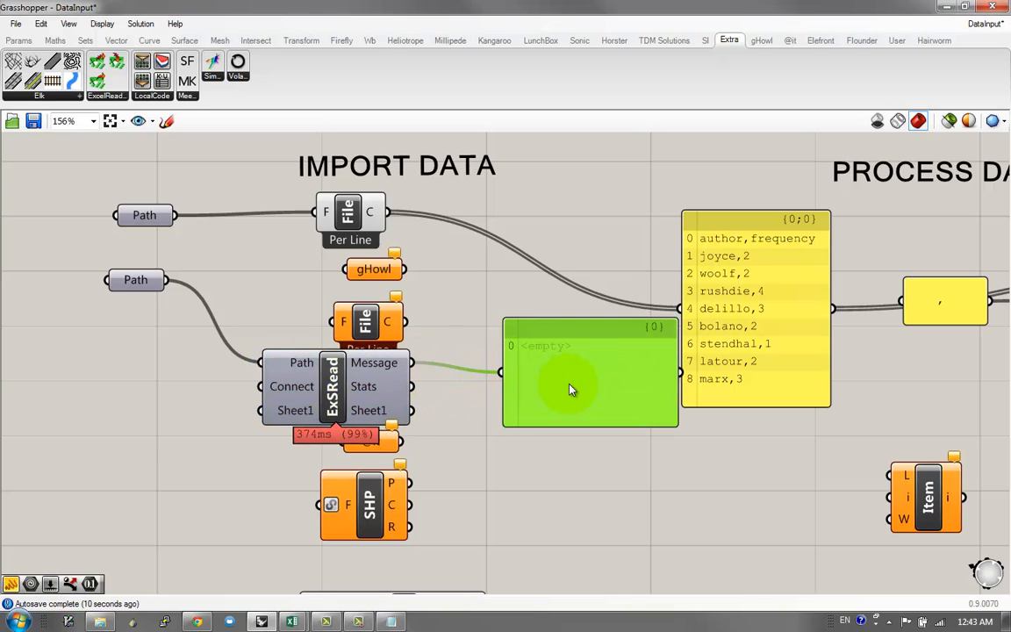
pyautogui.moveTo(571, 385); pyautogui.dragTo(540, 373)
# Step: Replace the new panel's source with the Sheet1 output, then enlarge the panel downward and review its data
pyautogui.moveTo(412, 410); pyautogui.dragTo(494, 370)
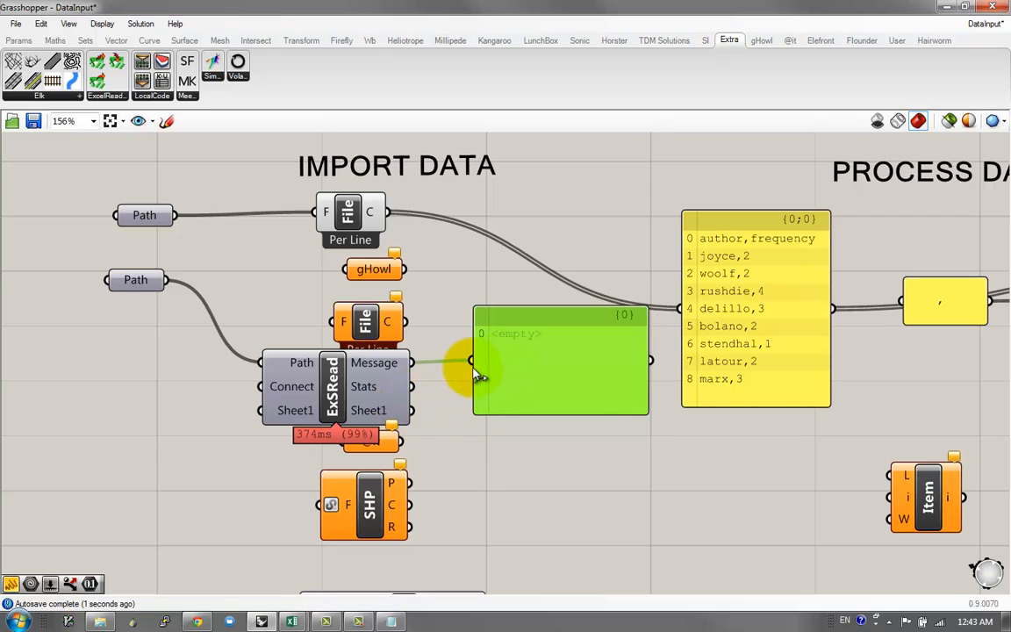
pyautogui.moveTo(411, 410); pyautogui.dragTo(472, 360)
pyautogui.moveTo(553, 408); pyautogui.dragTo(562, 570)
pyautogui.moveTo(647, 351); pyautogui.dragTo(628, 527)
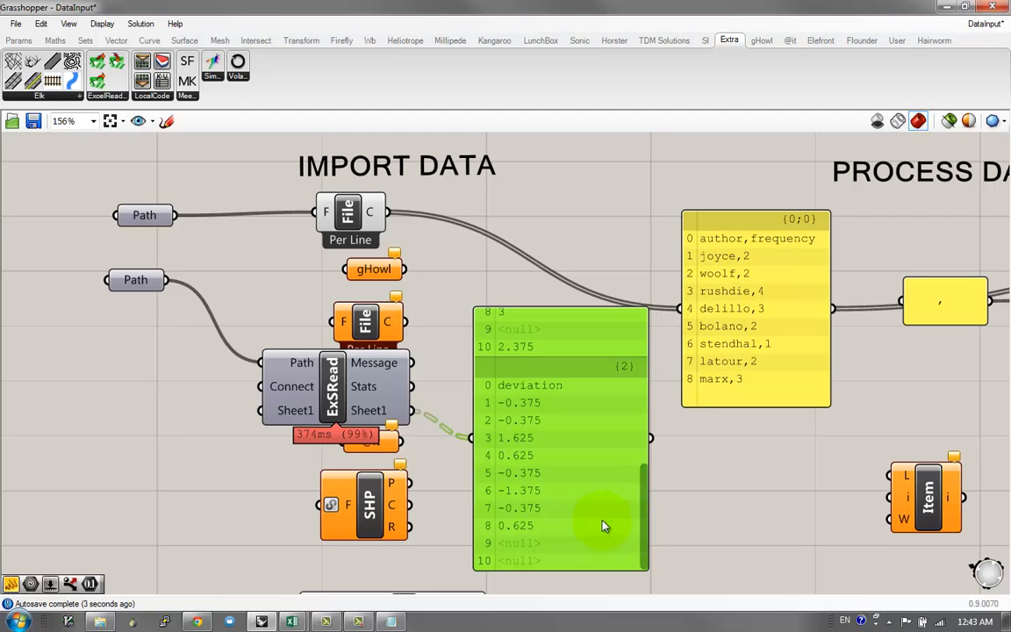
pyautogui.moveTo(602, 520); pyautogui.dragTo(594, 501, button='right')
pyautogui.moveTo(638, 487); pyautogui.dragTo(612, 497)
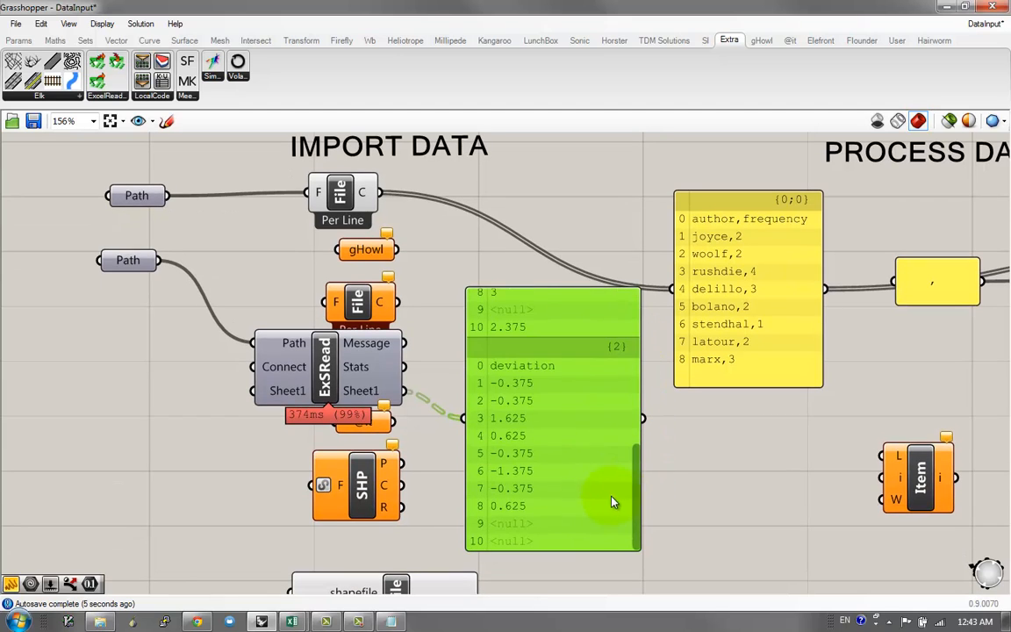
# Step: Switch to Excel and set joyce's frequency in cell B2 to 3, accepting to continue without undo
pyautogui.hotkey('alt', 'Tab')
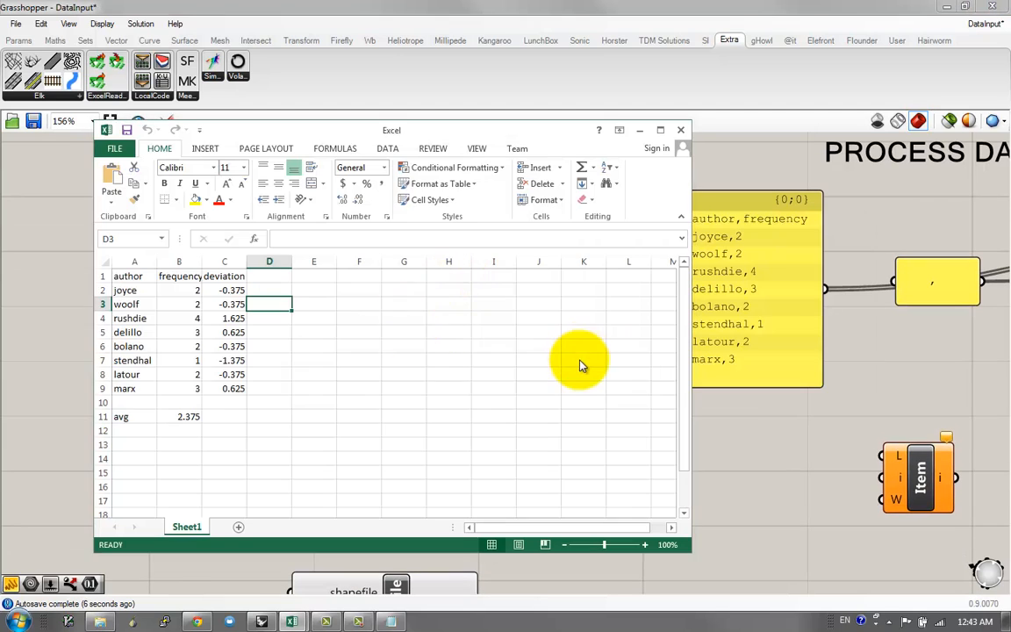
pyautogui.hotkey('alt', 'Tab')
pyautogui.hotkey('alt', 'Tab')
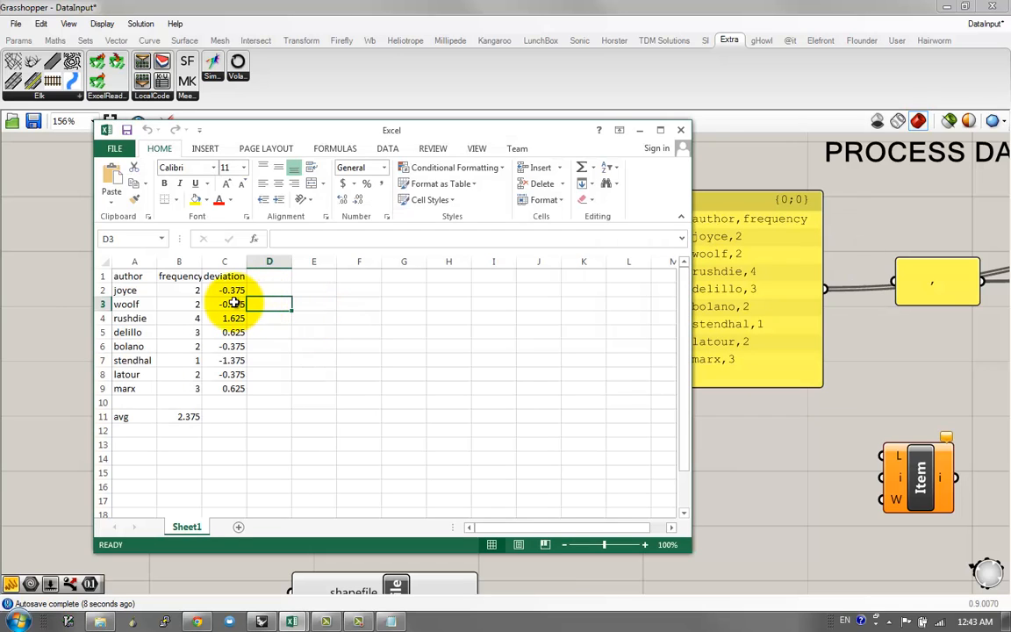
pyautogui.click(235, 304)
pyautogui.click(191, 289)
pyautogui.write('3')
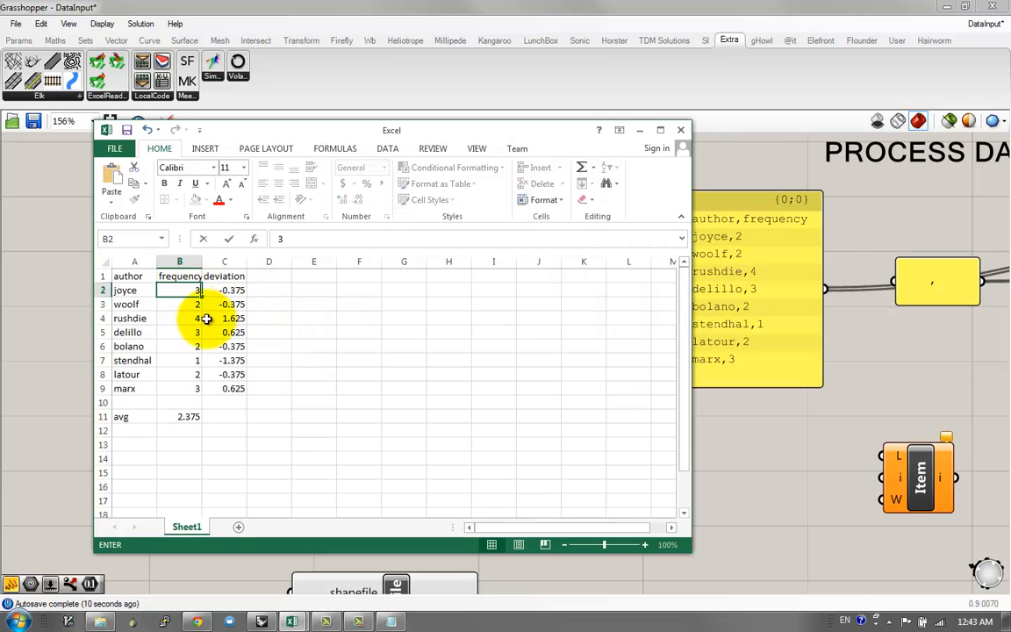
pyautogui.click(272, 318)
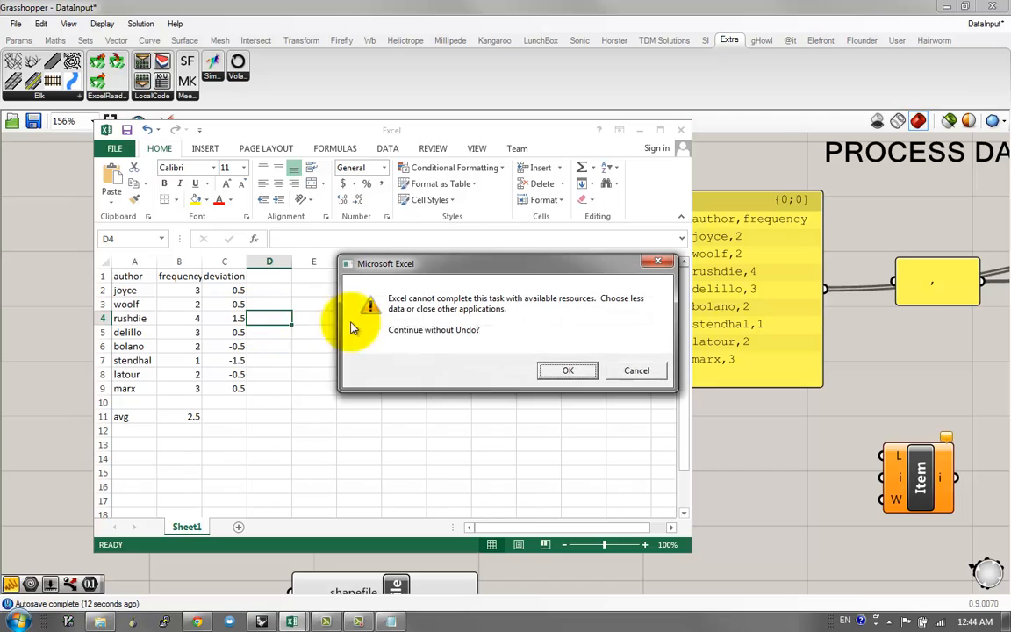
pyautogui.click(572, 370)
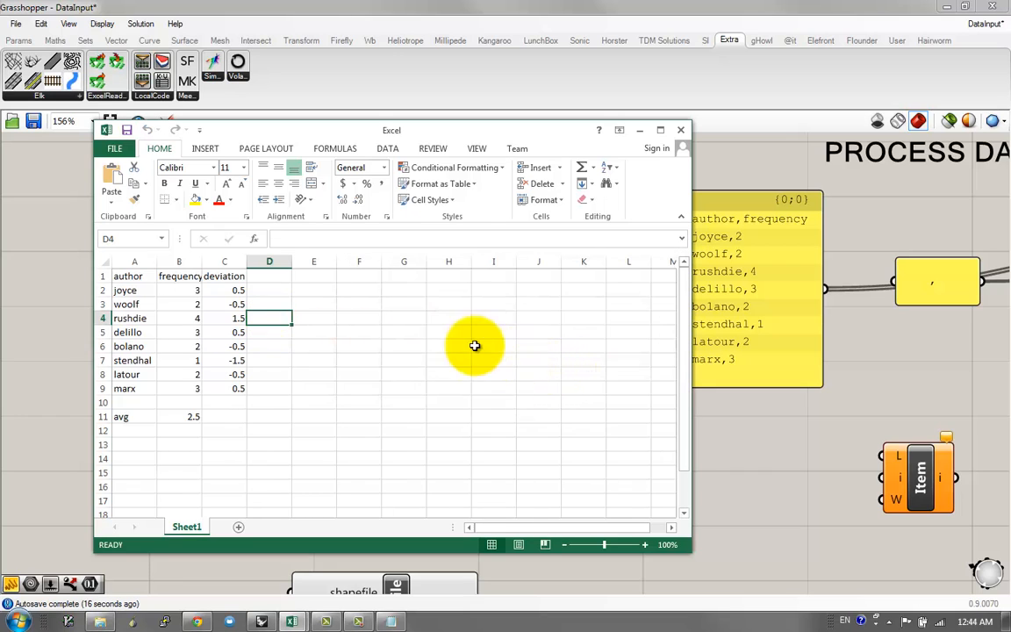
# Step: Return to Grasshopper, bring the frequency values into view in the panel and recompute the ExcelStaticRead component
pyautogui.click(72, 268)
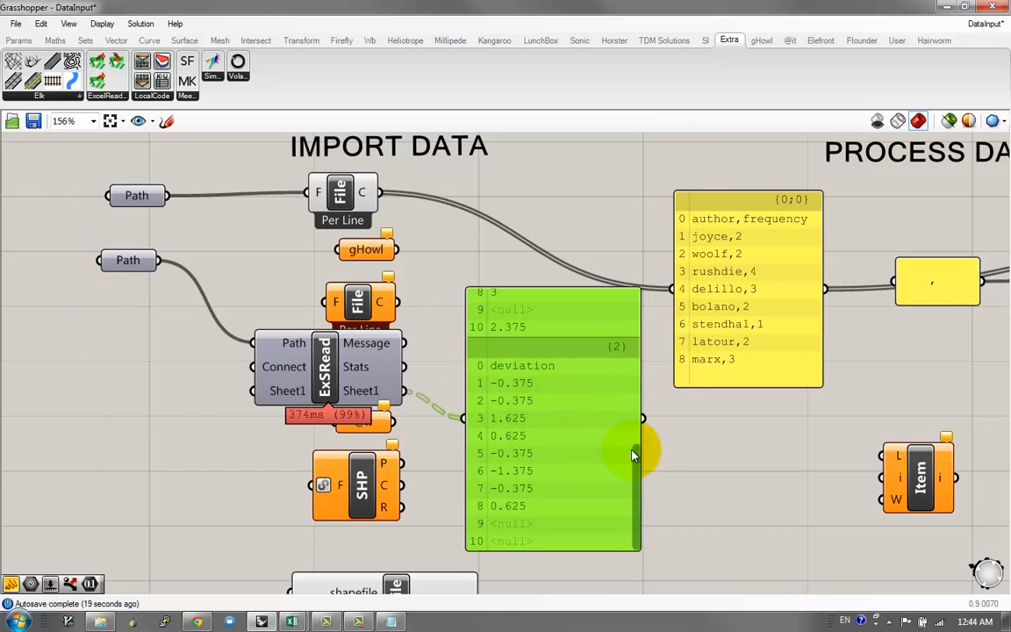
pyautogui.scroll(5, 628, 353)
pyautogui.scroll(-1, 632, 339)
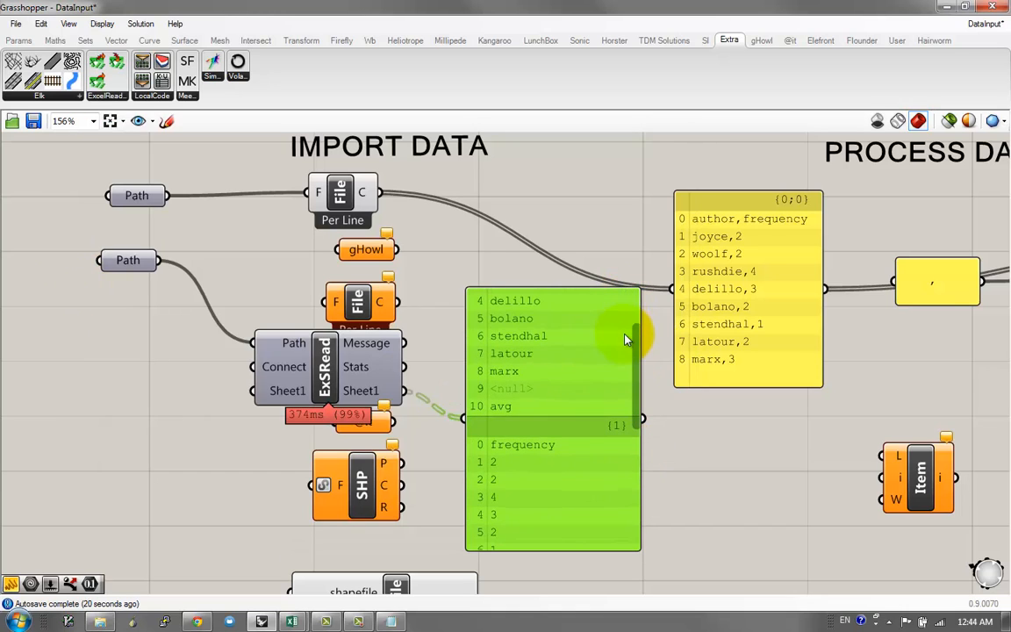
pyautogui.click(339, 365)
pyautogui.middleClick(329, 358)
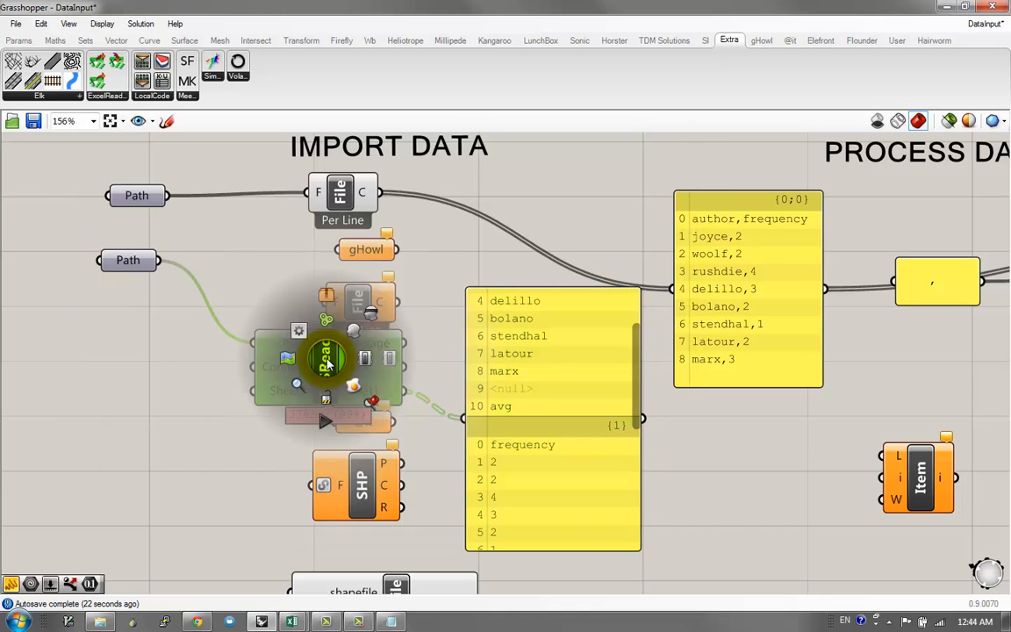
pyautogui.click(325, 424)
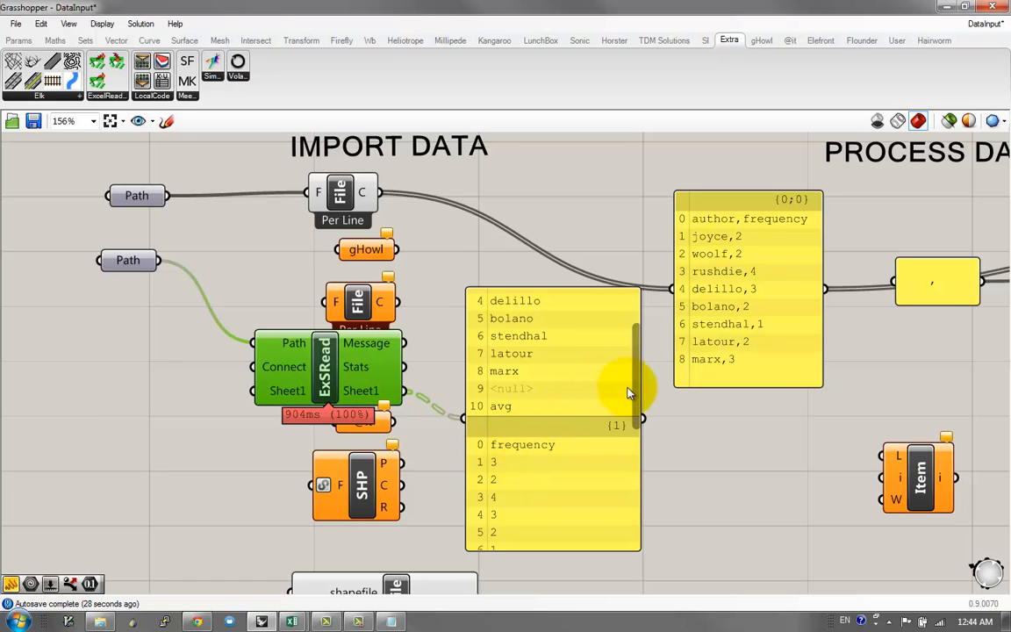
pyautogui.click(105, 95)
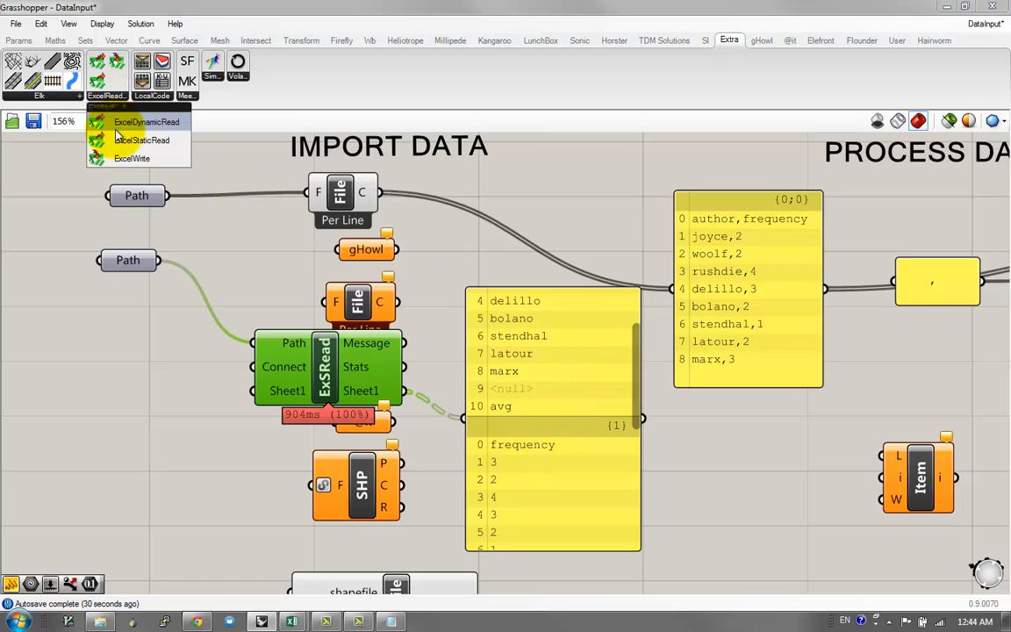
pyautogui.moveTo(117, 136); pyautogui.dragTo(163, 369)
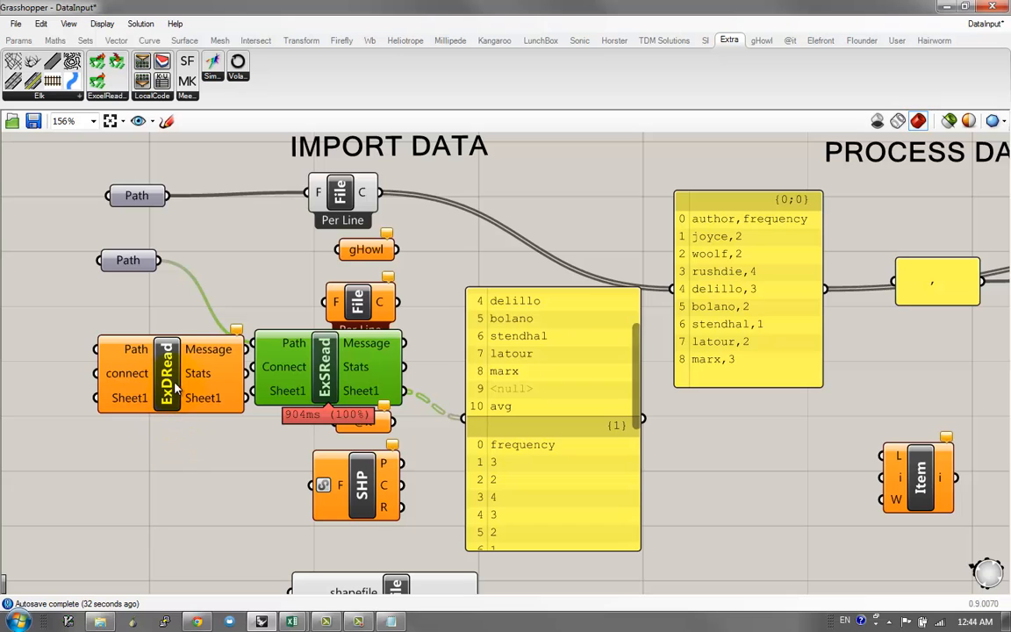
pyautogui.click(175, 388)
pyautogui.press('Delete')
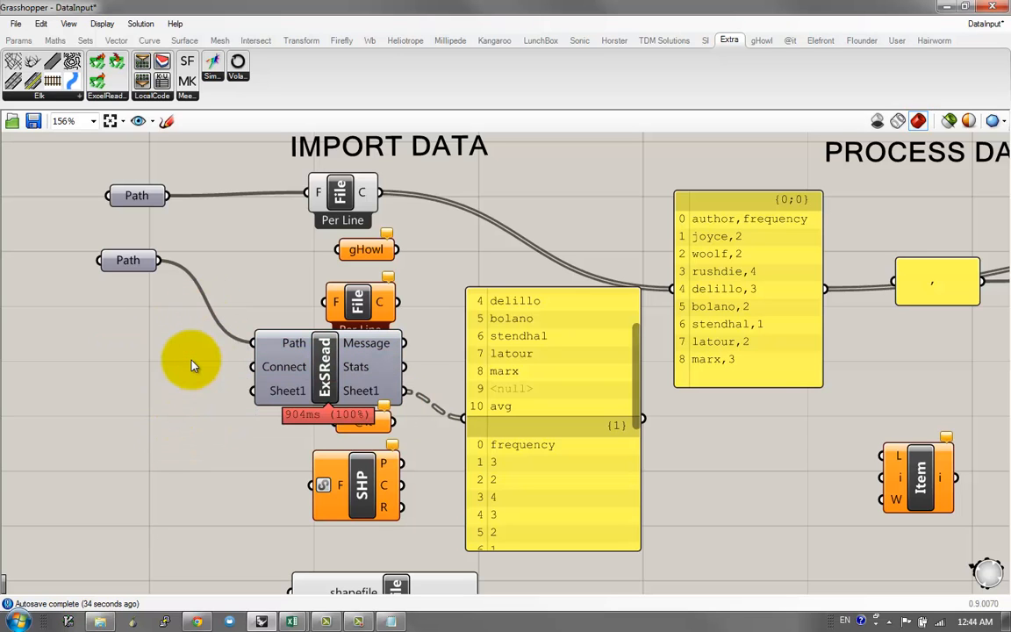
# Step: Move the Sheet1 panel below the Split component near USE DATA and place the split-text panel beside it
pyautogui.moveTo(549, 378); pyautogui.dragTo(370, 355, button='right')
pyautogui.scroll(-1, 370, 354)
pyautogui.moveTo(353, 381); pyautogui.dragTo(892, 399)
pyautogui.moveTo(892, 399); pyautogui.dragTo(520, 346, button='right')
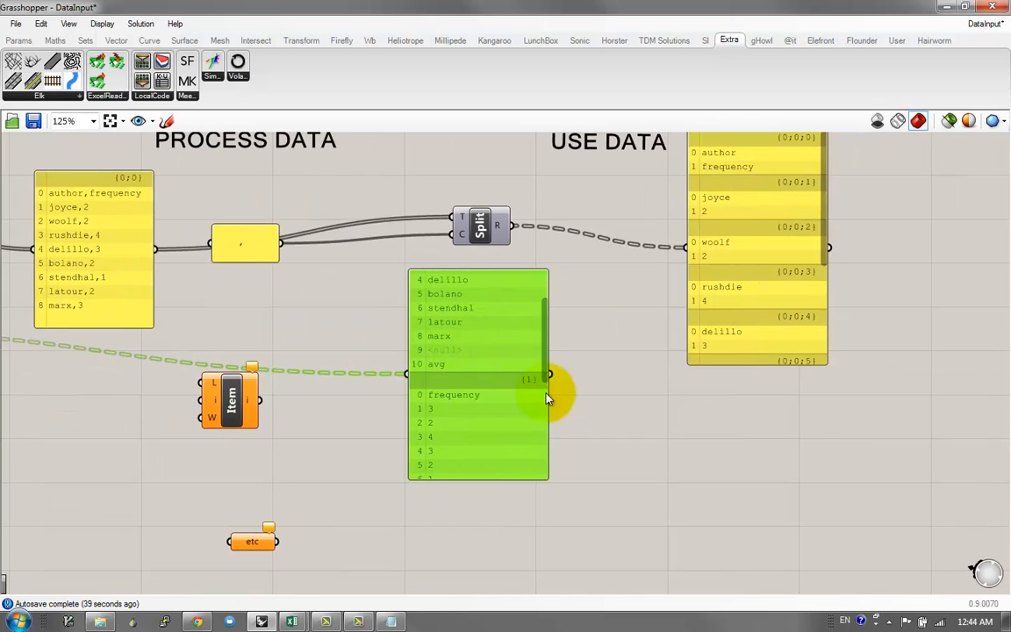
pyautogui.moveTo(546, 399); pyautogui.dragTo(675, 469)
pyautogui.moveTo(708, 294); pyautogui.dragTo(720, 408)
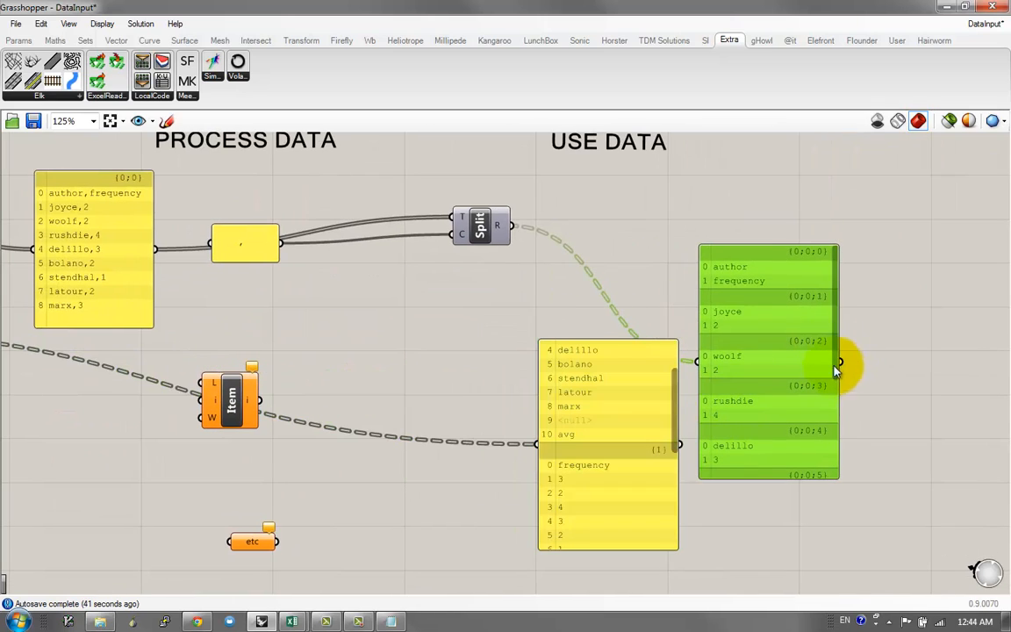
# Step: Show the first rows of the Sheet1 panel and space it apart from the split-text panel for comparison
pyautogui.moveTo(832, 339)
pyautogui.mouseDown()
pyautogui.moveTo(832, 439)
pyautogui.moveTo(832, 337)
pyautogui.mouseUp()
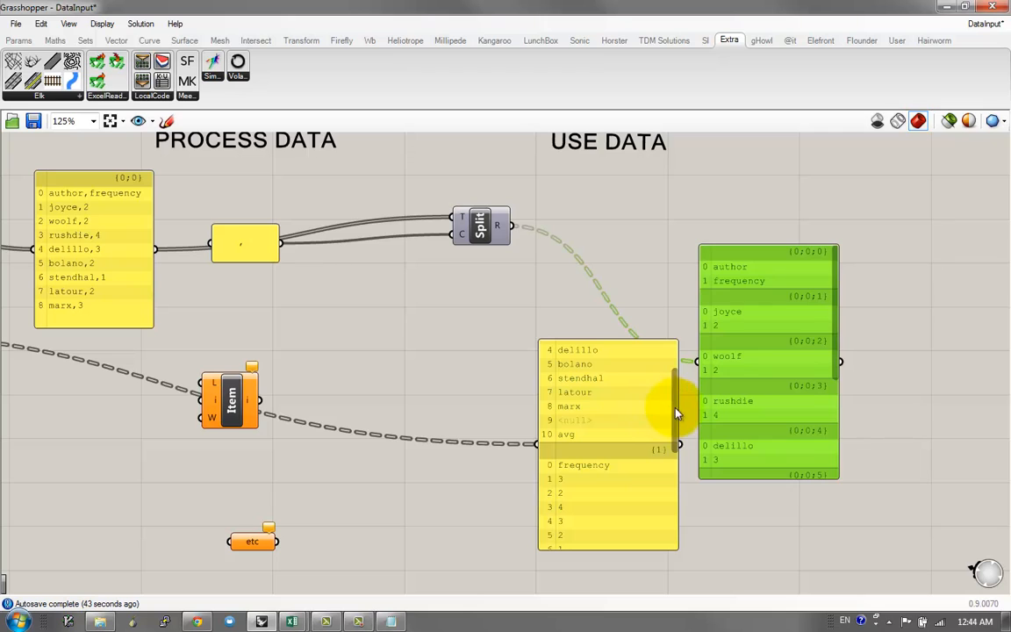
pyautogui.click(676, 412)
pyautogui.moveTo(559, 372); pyautogui.dragTo(501, 334)
pyautogui.moveTo(615, 387); pyautogui.dragTo(616, 362)
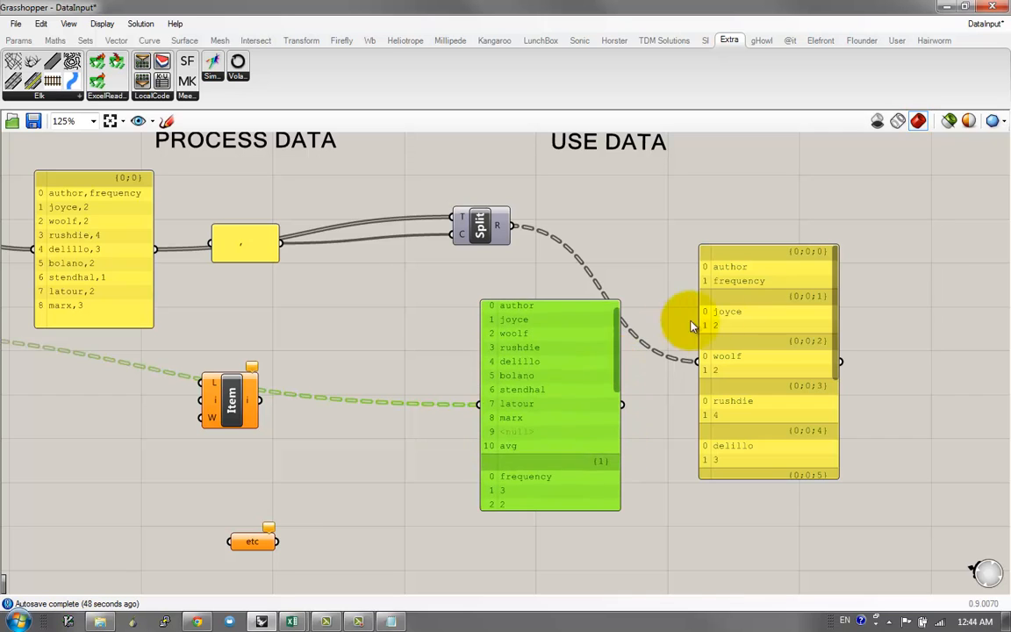
pyautogui.moveTo(751, 258); pyautogui.dragTo(778, 282)
pyautogui.moveTo(865, 350); pyautogui.dragTo(849, 256)
pyautogui.moveTo(791, 370); pyautogui.dragTo(799, 354)
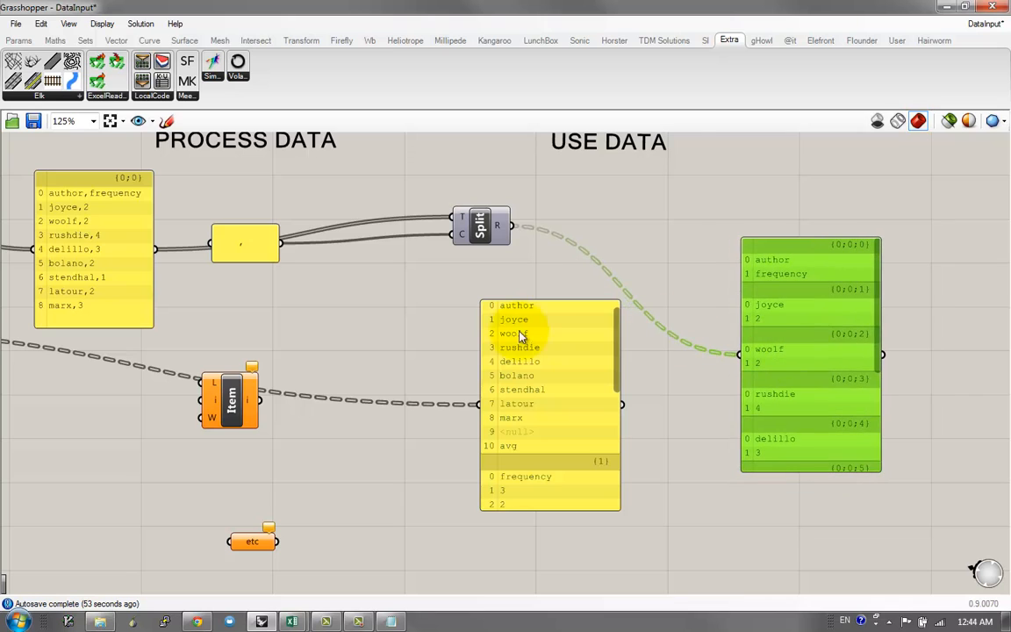
pyautogui.moveTo(591, 408); pyautogui.dragTo(593, 445)
pyautogui.click(700, 254)
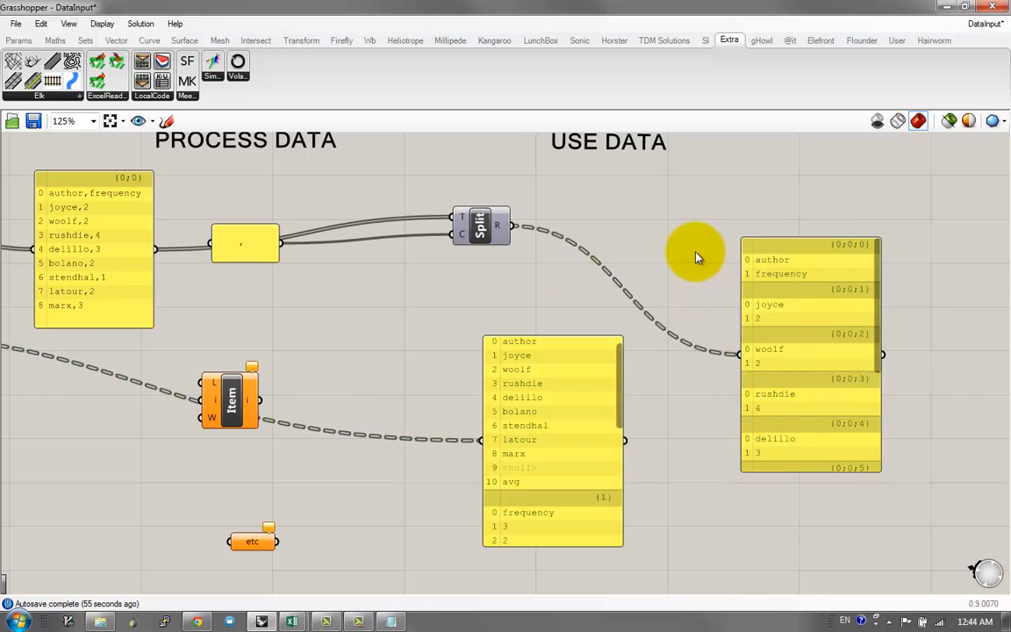
# Step: Add a Flip Matrix component under USE DATA and place it above the split-text panel
pyautogui.doubleClick(694, 251)
pyautogui.write('flip')
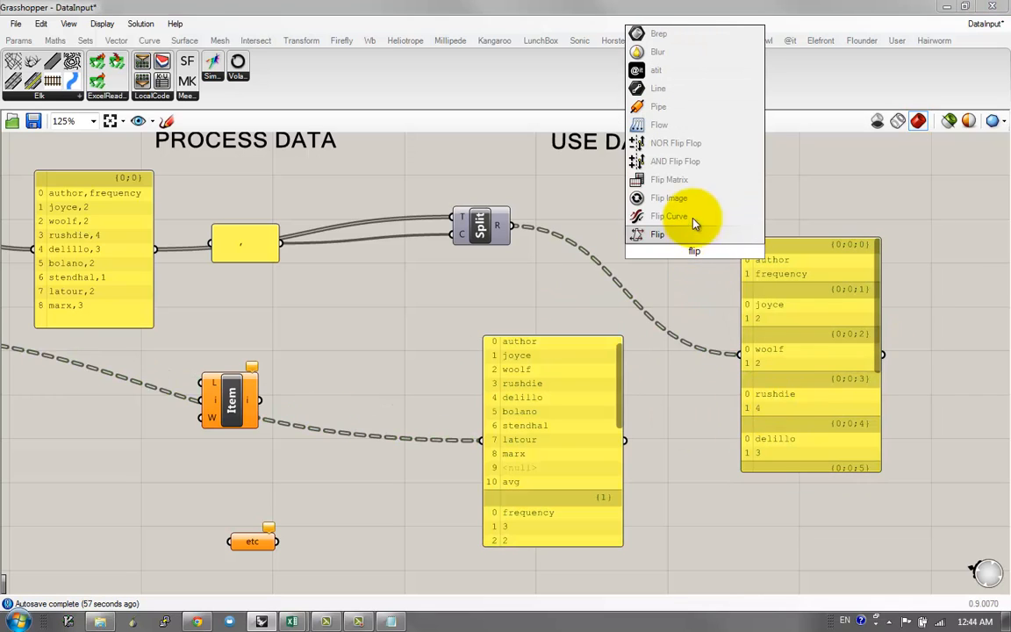
pyautogui.click(683, 180)
pyautogui.moveTo(700, 263); pyautogui.dragTo(679, 255)
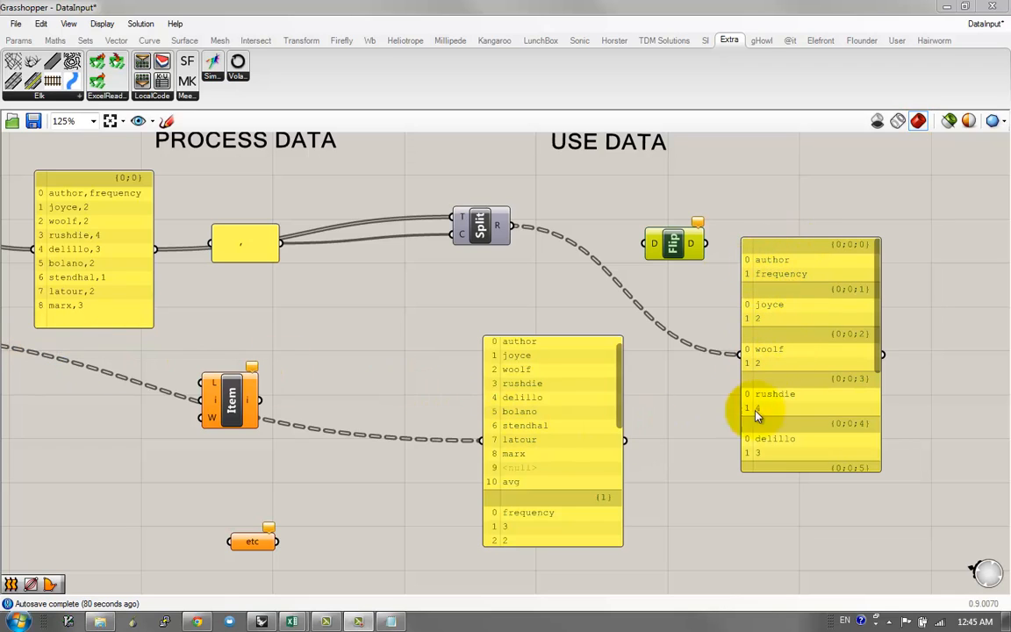
pyautogui.moveTo(691, 247); pyautogui.dragTo(717, 192)
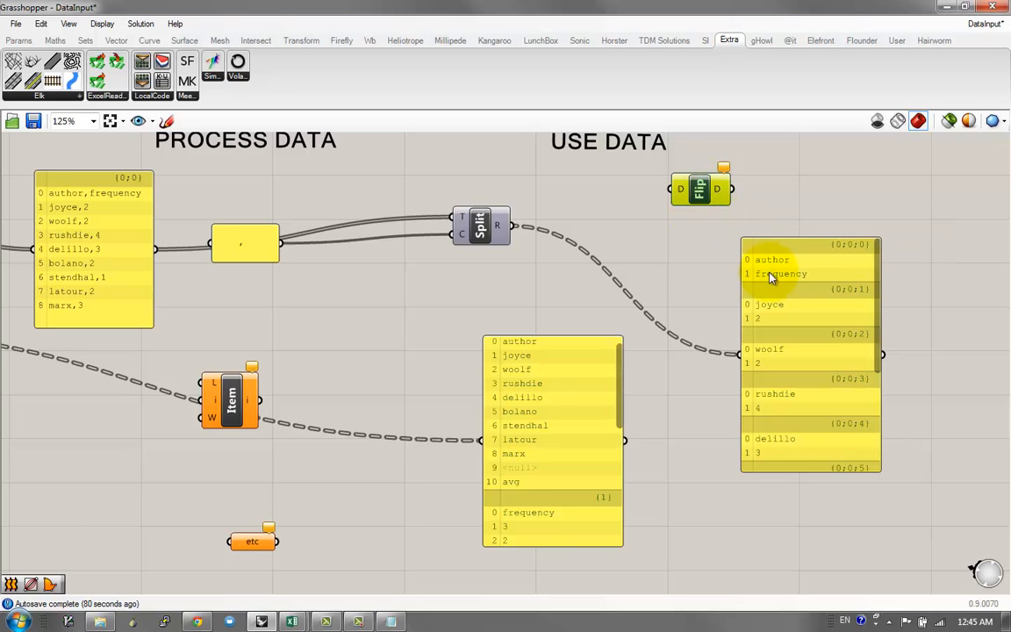
# Step: Examine the branch paths in the split-text panel and shift the panel slightly up and left below Flip Matrix
pyautogui.moveTo(880, 321); pyautogui.dragTo(842, 258)
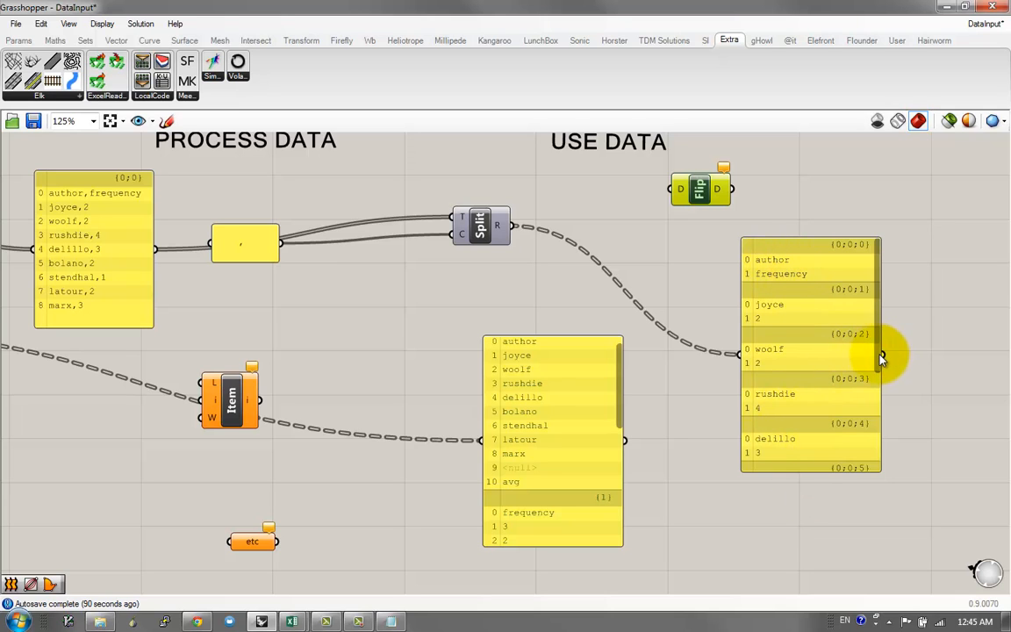
pyautogui.moveTo(880, 356)
pyautogui.mouseDown()
pyautogui.moveTo(880, 462)
pyautogui.moveTo(880, 355)
pyautogui.mouseUp()
pyautogui.moveTo(829, 347); pyautogui.dragTo(795, 357, button='right')
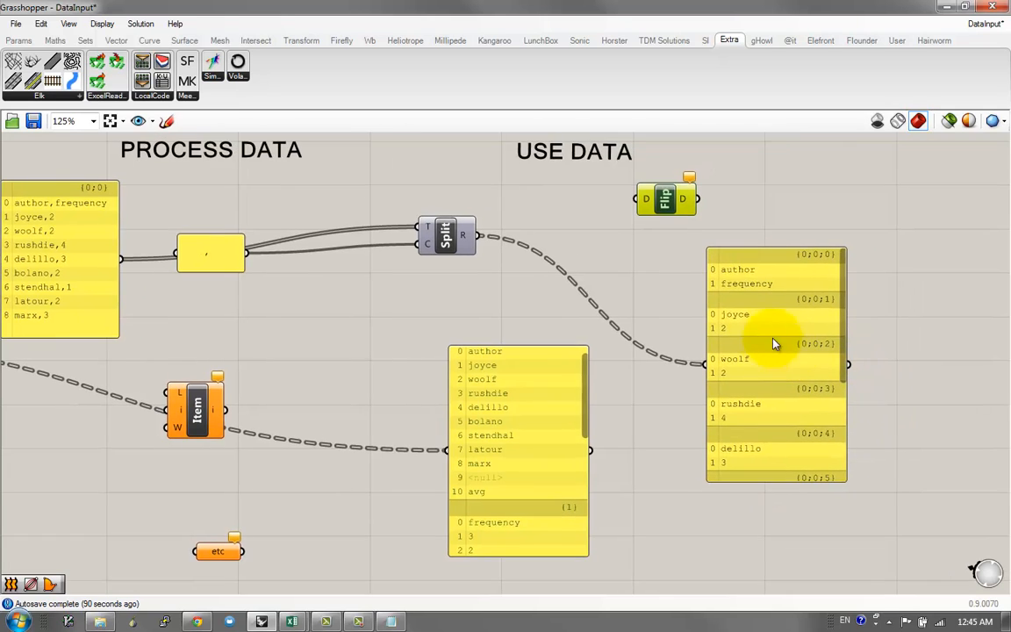
pyautogui.moveTo(774, 343); pyautogui.dragTo(754, 325)
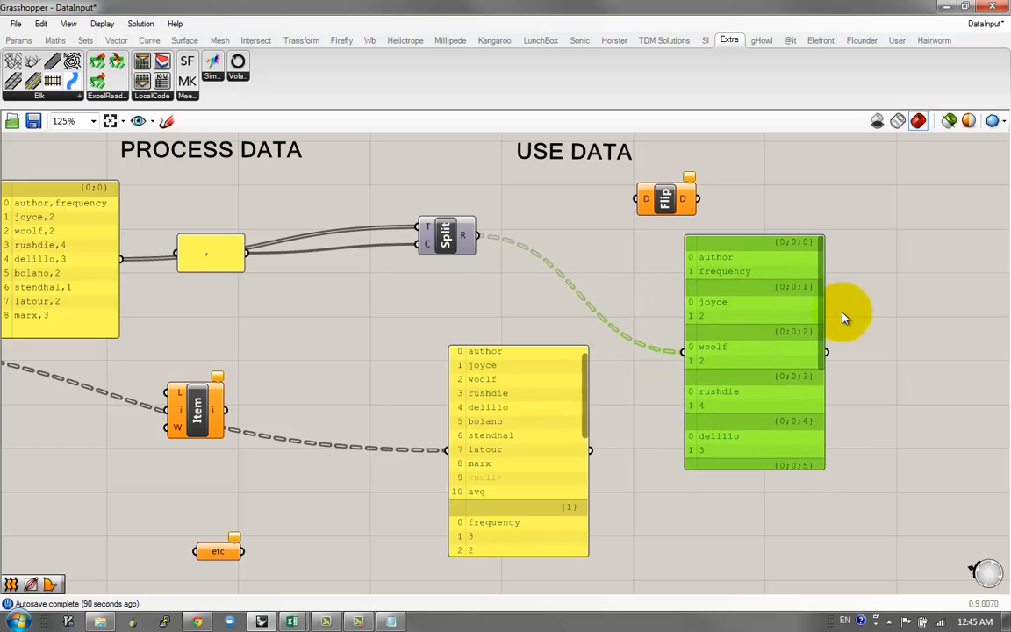
pyautogui.moveTo(817, 330); pyautogui.dragTo(775, 351, button='right')
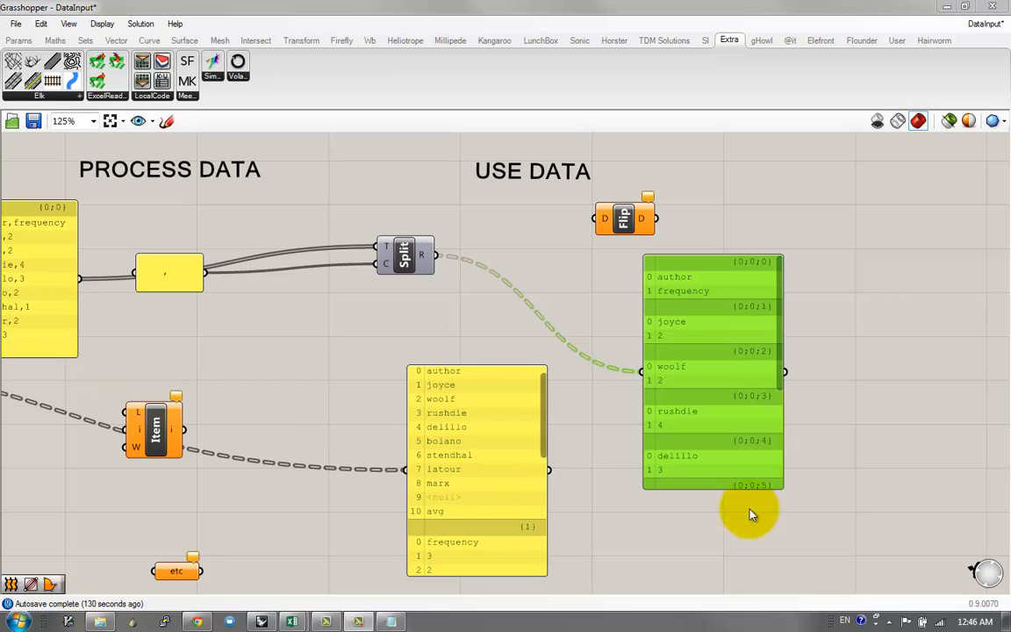
# Step: Simplify the data paths on the Split component's R output and check the branches in its panel
pyautogui.rightClick(416, 253)
pyautogui.click(420, 256)
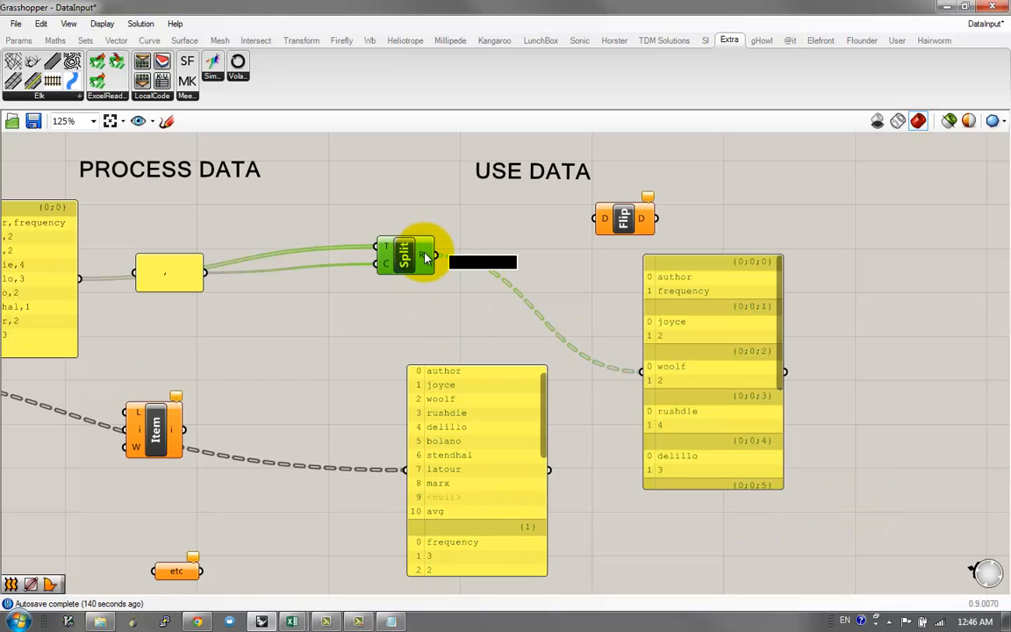
pyautogui.rightClick(424, 255)
pyautogui.click(458, 345)
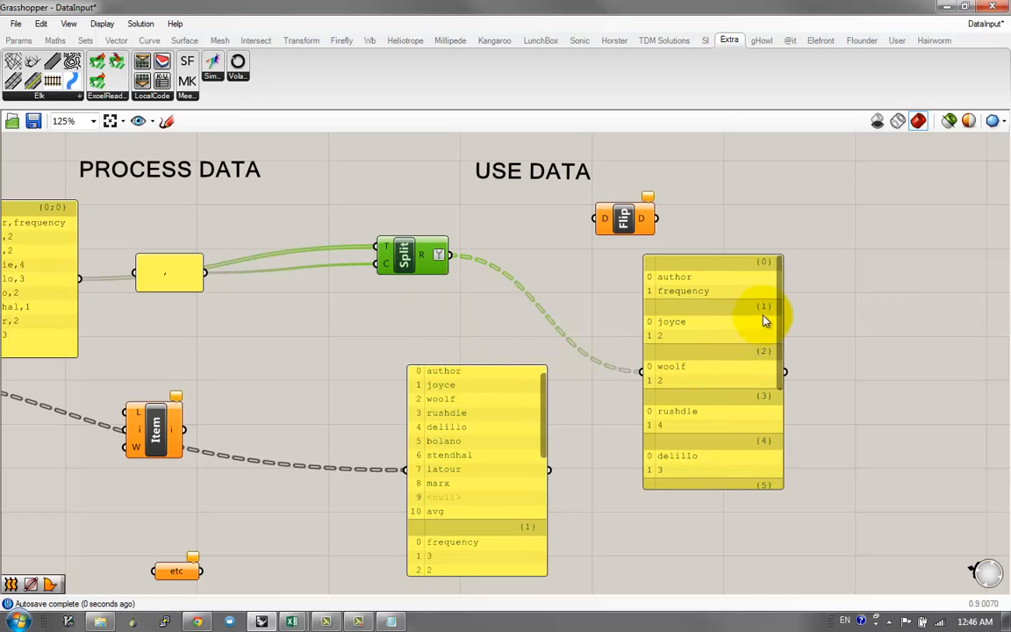
pyautogui.moveTo(765, 268); pyautogui.dragTo(617, 272, button='right')
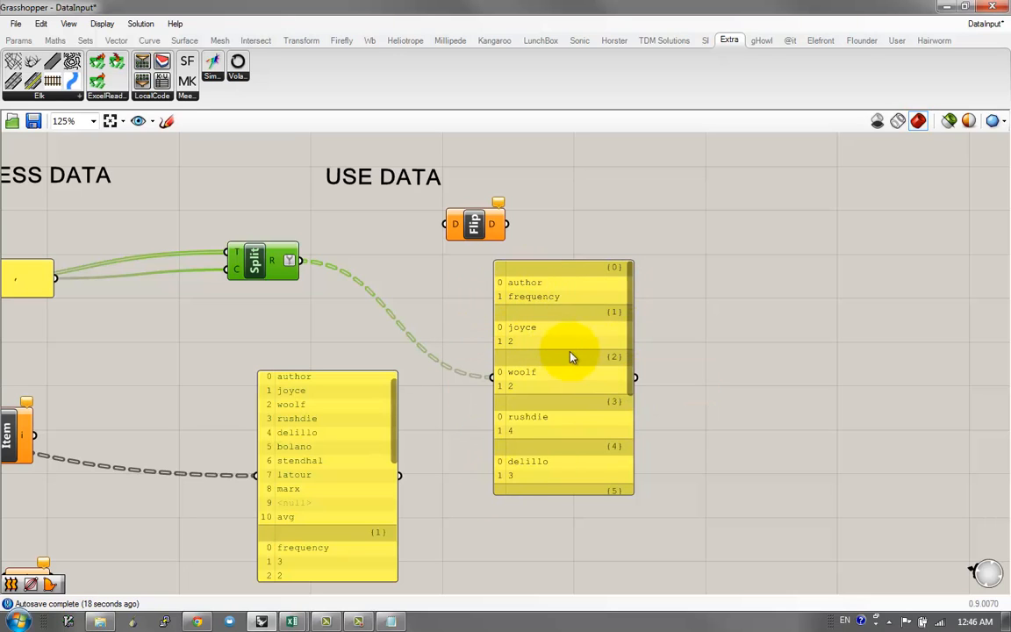
pyautogui.moveTo(571, 355); pyautogui.dragTo(532, 352, button='right')
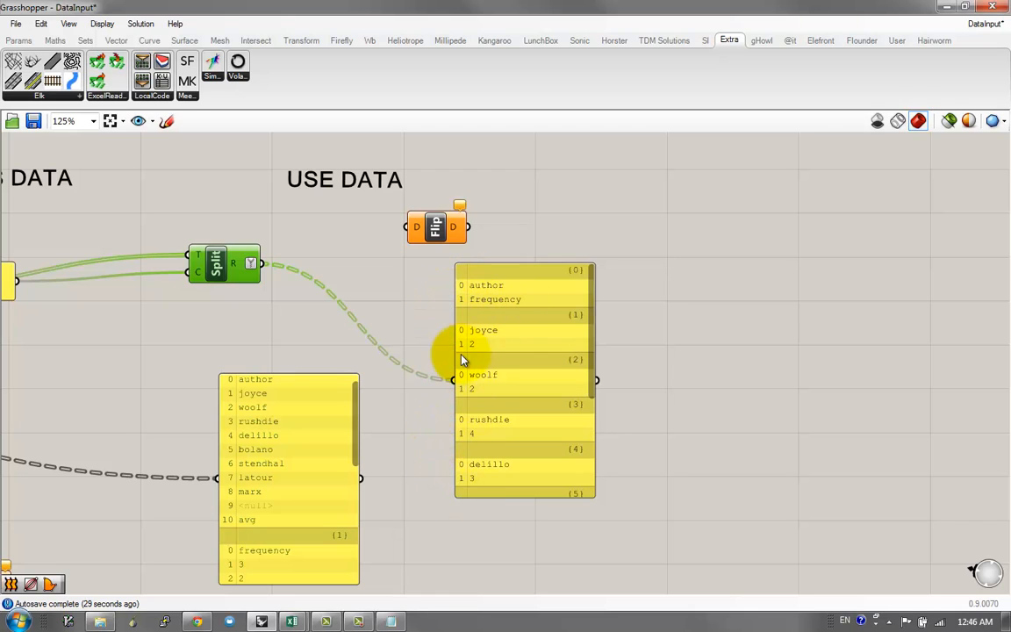
# Step: Move the split-text panel clear of Flip Matrix and connect the Split component's R output to Flip Matrix's D input
pyautogui.moveTo(505, 314); pyautogui.dragTo(545, 346, button='right')
pyautogui.click(597, 349)
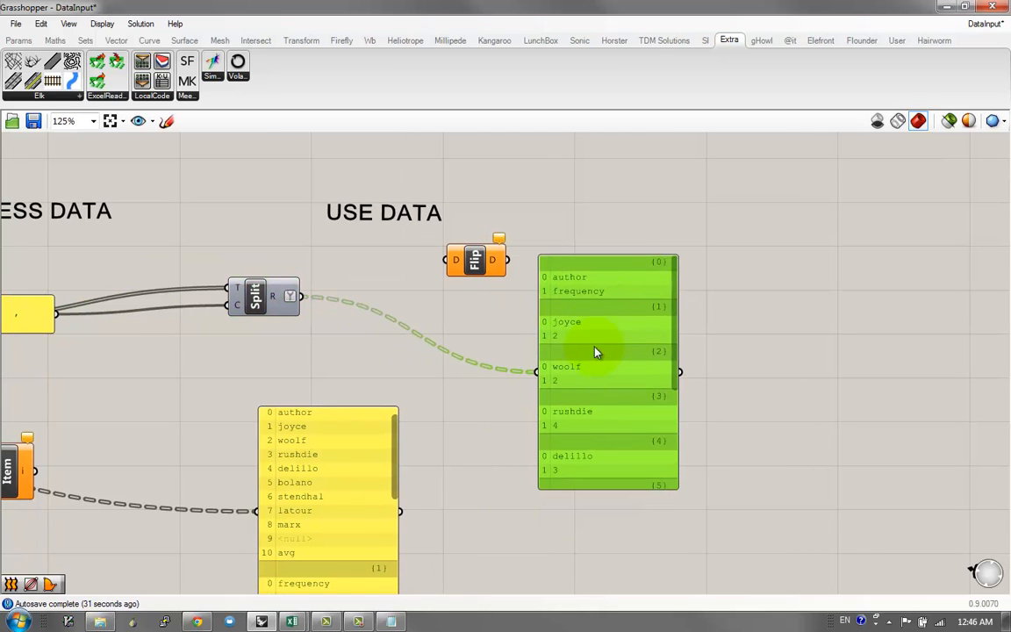
pyautogui.moveTo(301, 297); pyautogui.dragTo(469, 259)
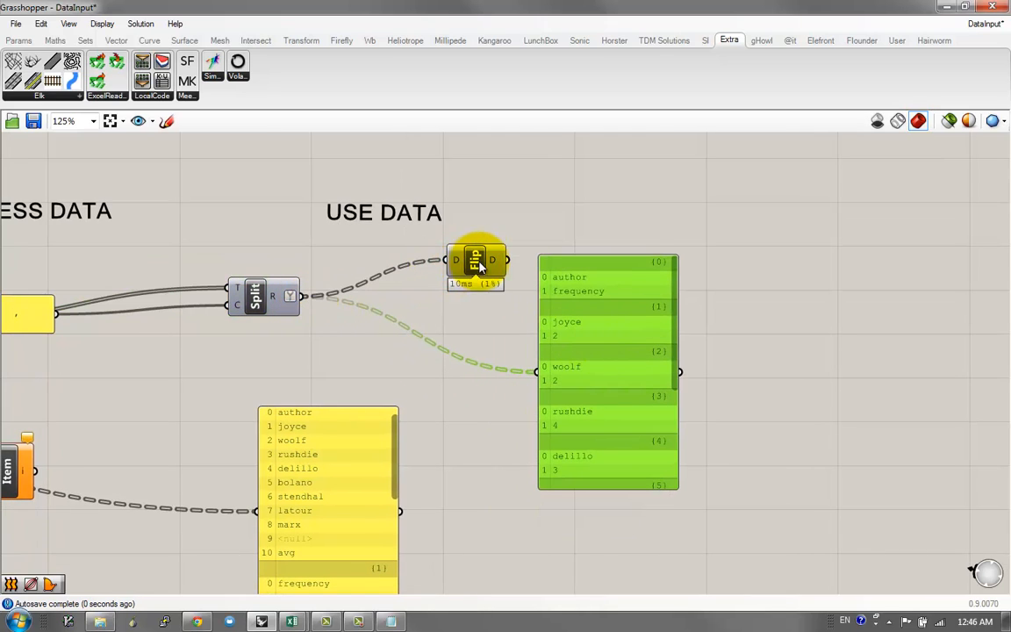
# Step: Duplicate the split-text panel above the original and connect Flip Matrix's D output to the copy
pyautogui.moveTo(607, 347); pyautogui.dragTo(636, 232)
pyautogui.hotkey('ctrl', 'c')
pyautogui.hotkey('ctrl', 'v')
pyautogui.click(604, 247)
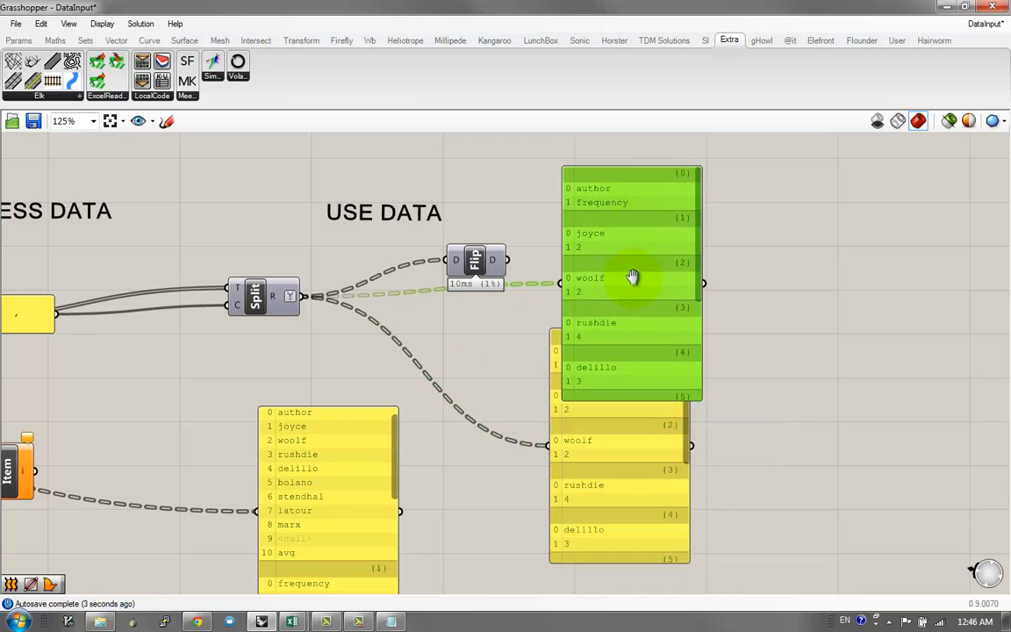
pyautogui.moveTo(634, 277); pyautogui.dragTo(618, 363, button='right')
pyautogui.moveTo(506, 355); pyautogui.dragTo(571, 287)
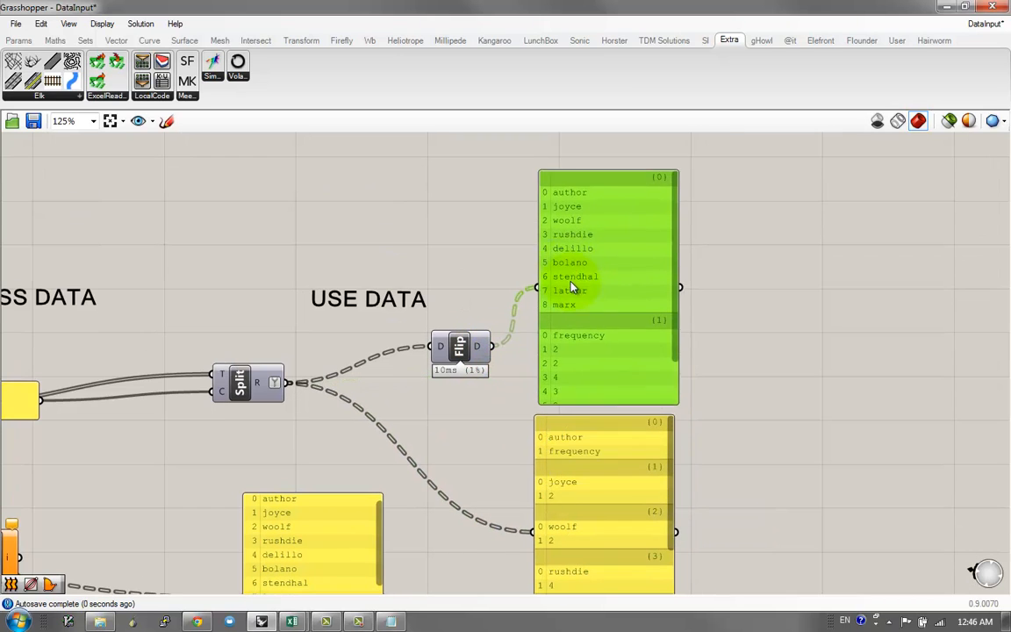
# Step: Compare the flipped author and frequency branches with the Sheet1 panel by temporarily placing the flipped panel above it
pyautogui.moveTo(588, 342); pyautogui.dragTo(589, 329, button='right')
pyautogui.scroll(-1, 586, 330)
pyautogui.scroll(1, 585, 330)
pyautogui.scroll(-1, 539, 282)
pyautogui.scroll(1, 553, 314)
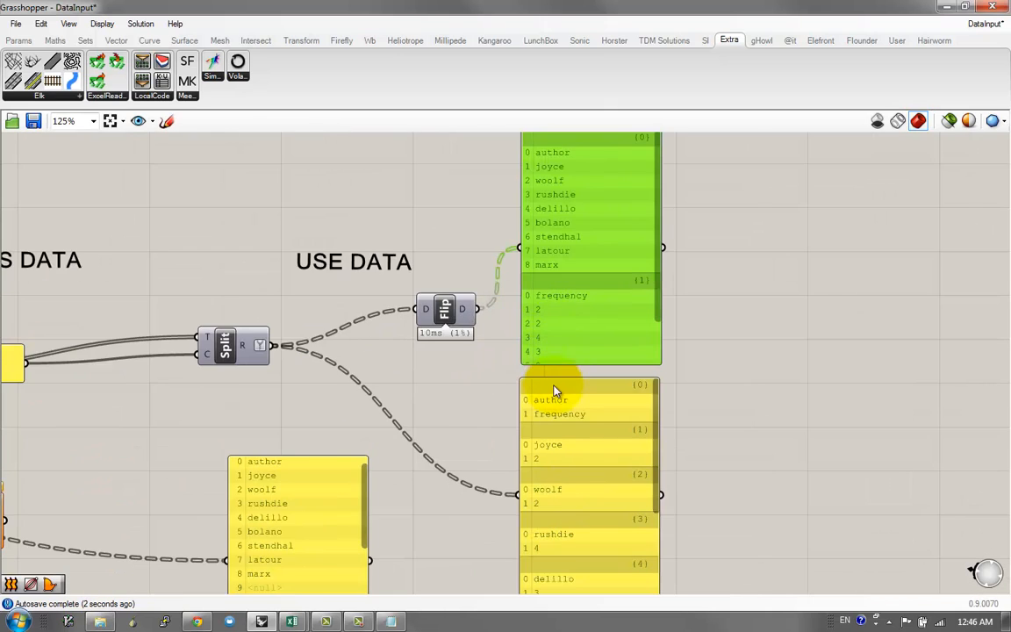
pyautogui.scroll(-1, 555, 386)
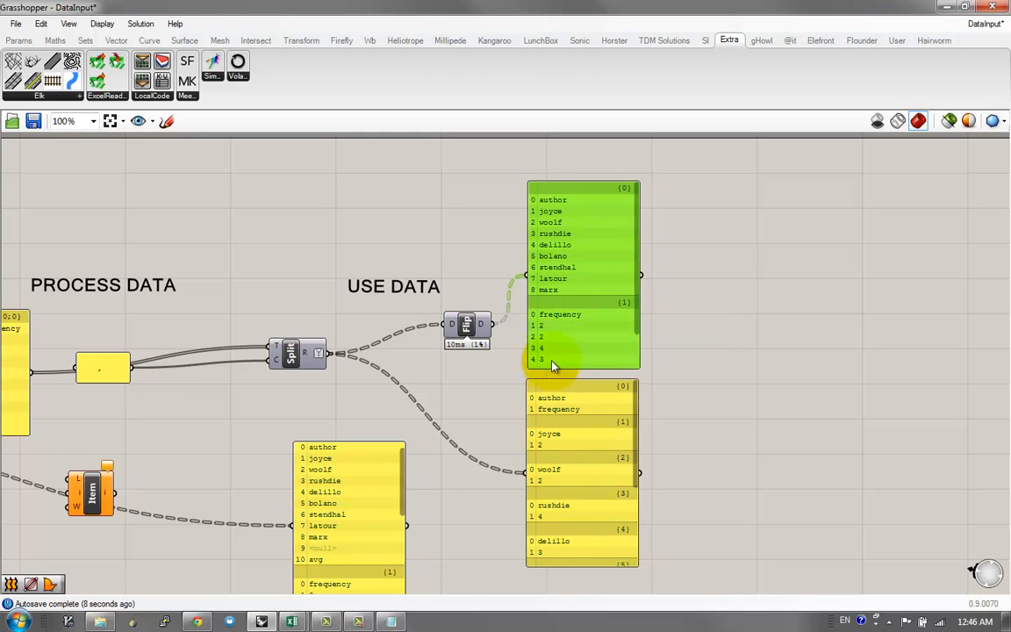
pyautogui.moveTo(637, 330); pyautogui.dragTo(638, 367)
pyautogui.moveTo(590, 294); pyautogui.dragTo(596, 244, button='right')
pyautogui.moveTo(592, 243); pyautogui.dragTo(382, 302)
pyautogui.moveTo(409, 428); pyautogui.dragTo(408, 390)
pyautogui.moveTo(405, 311); pyautogui.dragTo(611, 244)
# Step: Duplicate Flip Matrix for the Excel data, wiring it between the reader's Sheet1 output and the Sheet1 panel under USE DATA
pyautogui.click(478, 277)
pyautogui.keyDown('alt'); pyautogui.moveTo(478, 279); pyautogui.dragTo(451, 426); pyautogui.keyUp('alt')
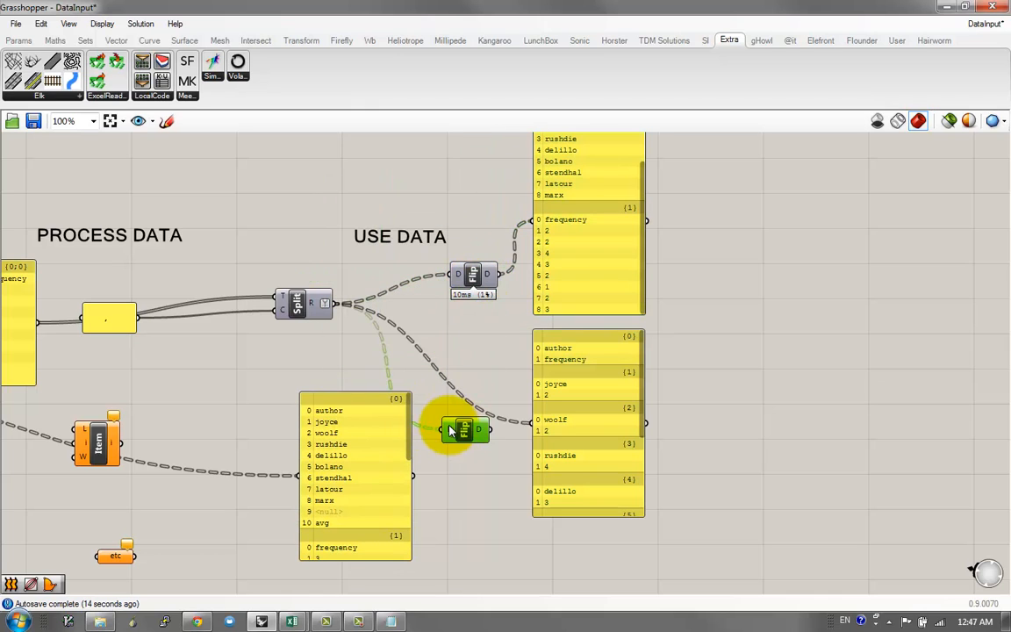
pyautogui.moveTo(370, 462); pyautogui.dragTo(471, 462)
pyautogui.moveTo(463, 430); pyautogui.dragTo(541, 458, button='right')
pyautogui.moveTo(534, 457); pyautogui.dragTo(297, 442)
pyautogui.moveTo(296, 438); pyautogui.dragTo(553, 411, button='right')
pyautogui.scroll(-1, 119, 400)
pyautogui.moveTo(248, 412); pyautogui.dragTo(609, 466)
# Step: Examine the flipped Sheet1 branches in the panel and shift the Excel Flip Matrix and its panel slightly
pyautogui.scroll(3, 697, 443)
pyautogui.scroll(-1, 704, 438)
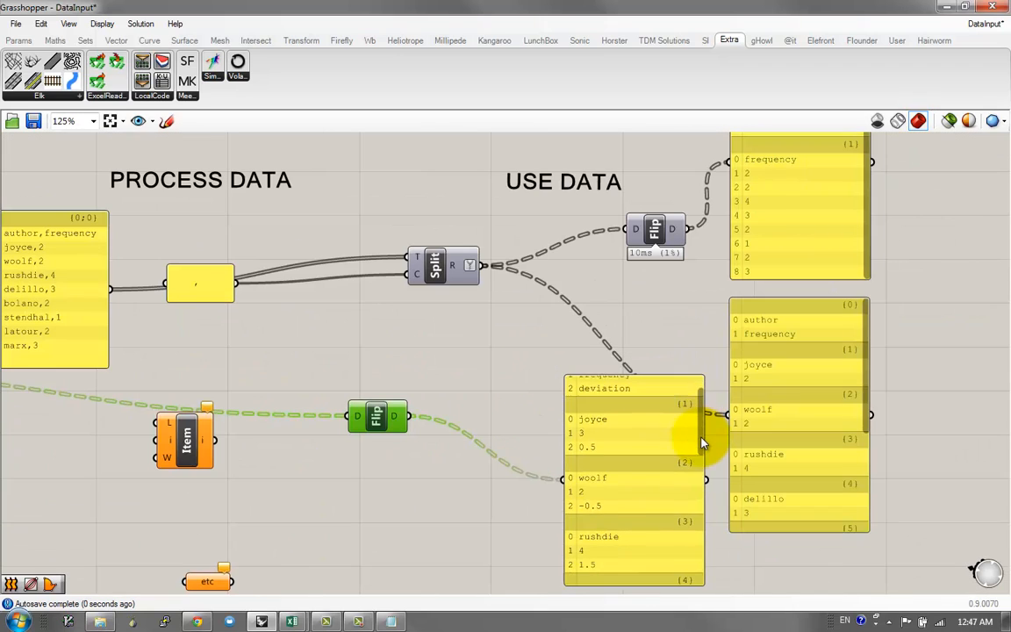
pyautogui.scroll(1, 706, 419)
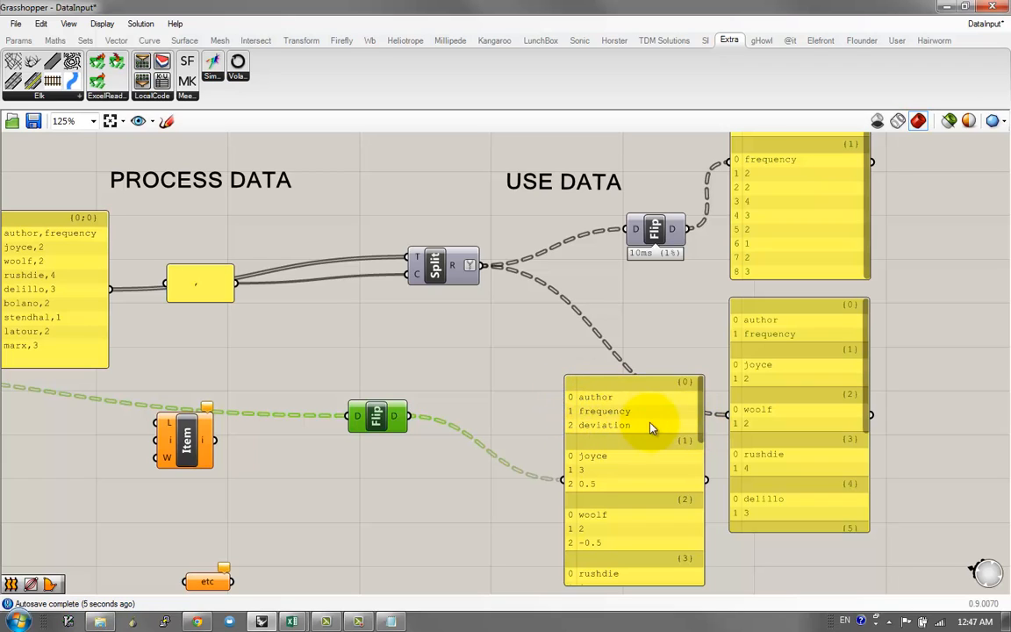
pyautogui.scroll(-1, 667, 414)
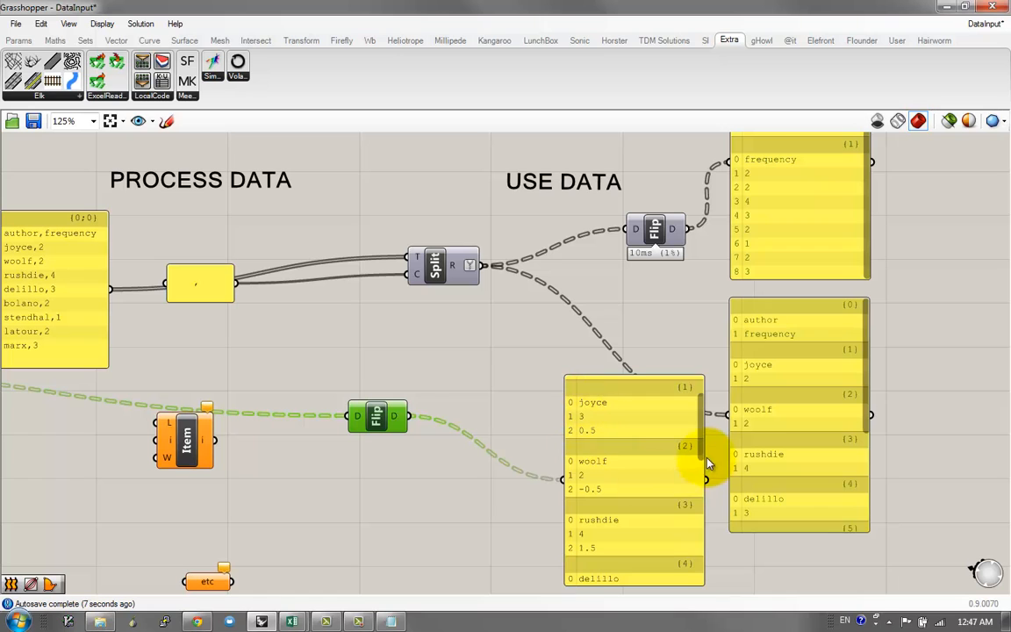
pyautogui.scroll(1, 609, 364)
pyautogui.scroll(-3, 527, 361)
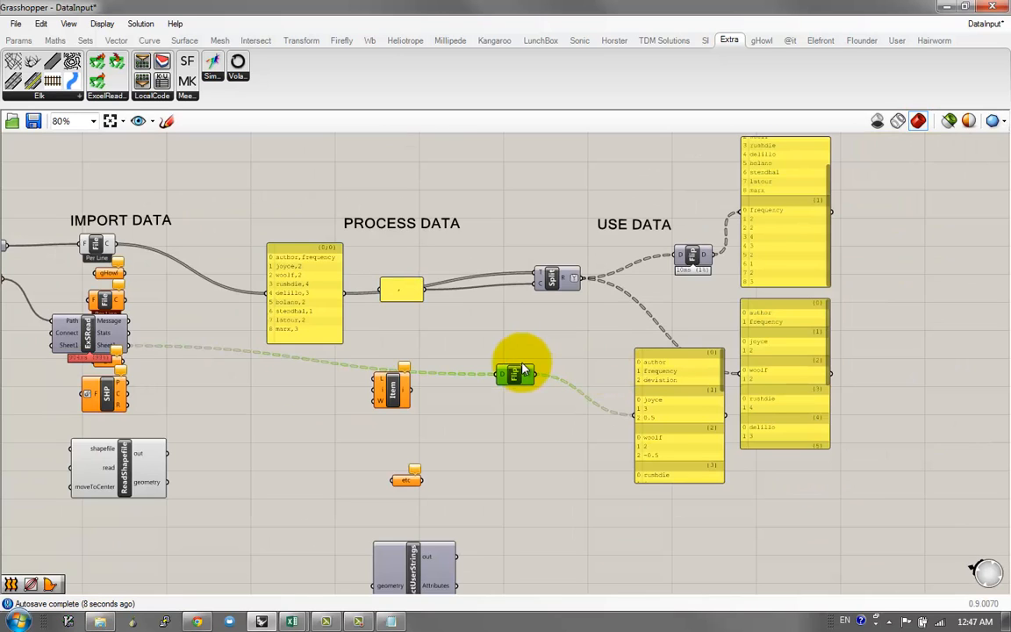
pyautogui.moveTo(524, 375); pyautogui.dragTo(577, 353)
pyautogui.moveTo(636, 412); pyautogui.dragTo(645, 412)
# Step: Review the chain from FIND DATA through the file paths and import readers to PROCESS DATA
pyautogui.moveTo(393, 364); pyautogui.dragTo(578, 378, button='right')
pyautogui.moveTo(258, 343); pyautogui.dragTo(343, 354, button='right')
pyautogui.scroll(1, 335, 351)
pyautogui.moveTo(192, 314); pyautogui.dragTo(288, 346, button='right')
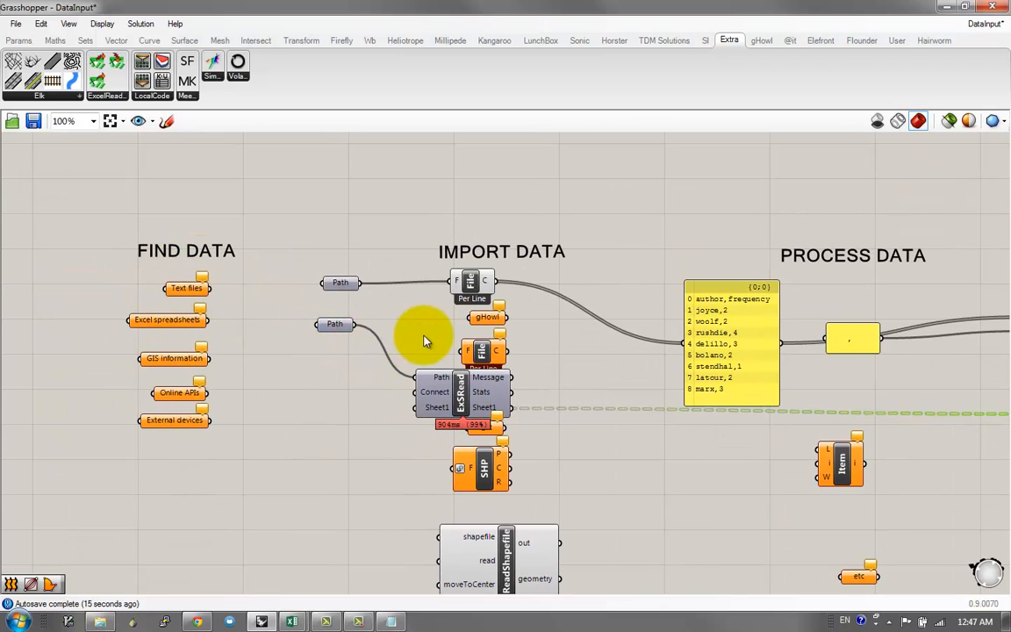
pyautogui.moveTo(425, 341); pyautogui.dragTo(364, 306, button='right')
pyautogui.scroll(-1, 364, 306)
pyautogui.scroll(1, 383, 233)
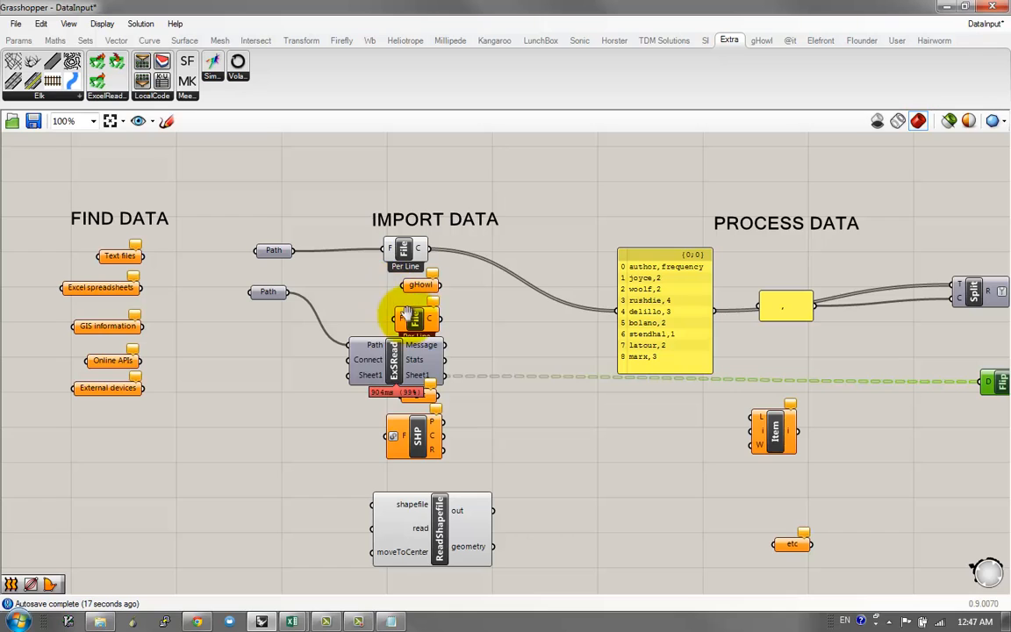
pyautogui.moveTo(416, 343); pyautogui.dragTo(427, 456, button='right')
pyautogui.moveTo(428, 457)
pyautogui.mouseDown()
pyautogui.moveTo(440, 468)
pyautogui.moveTo(433, 474)
pyautogui.mouseUp()
pyautogui.moveTo(403, 395); pyautogui.dragTo(289, 279, button='right')
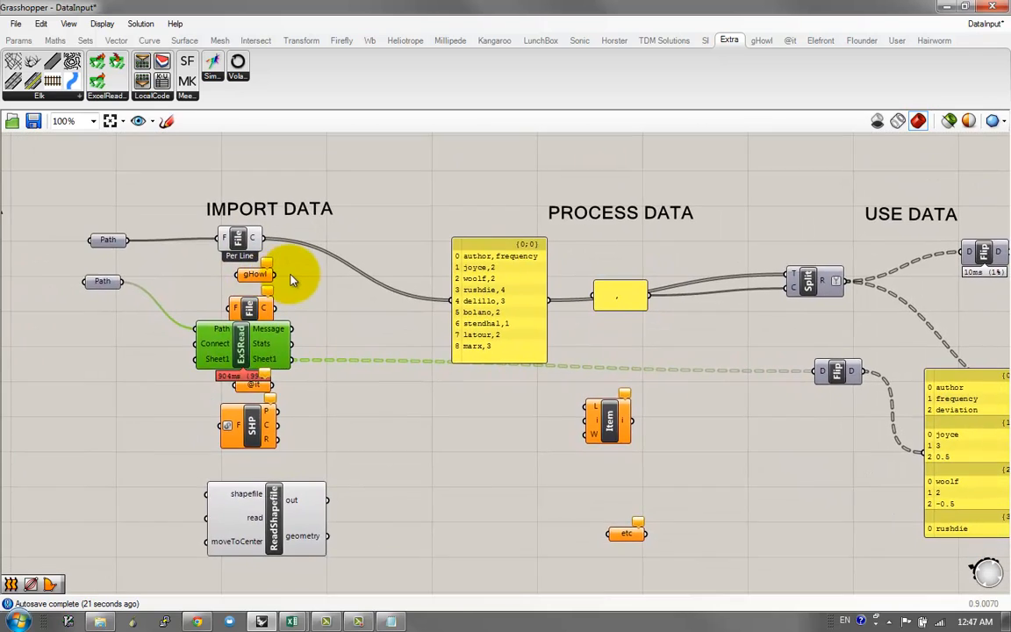
pyautogui.scroll(-1, 290, 277)
pyautogui.moveTo(327, 366); pyautogui.dragTo(375, 348, button='right')
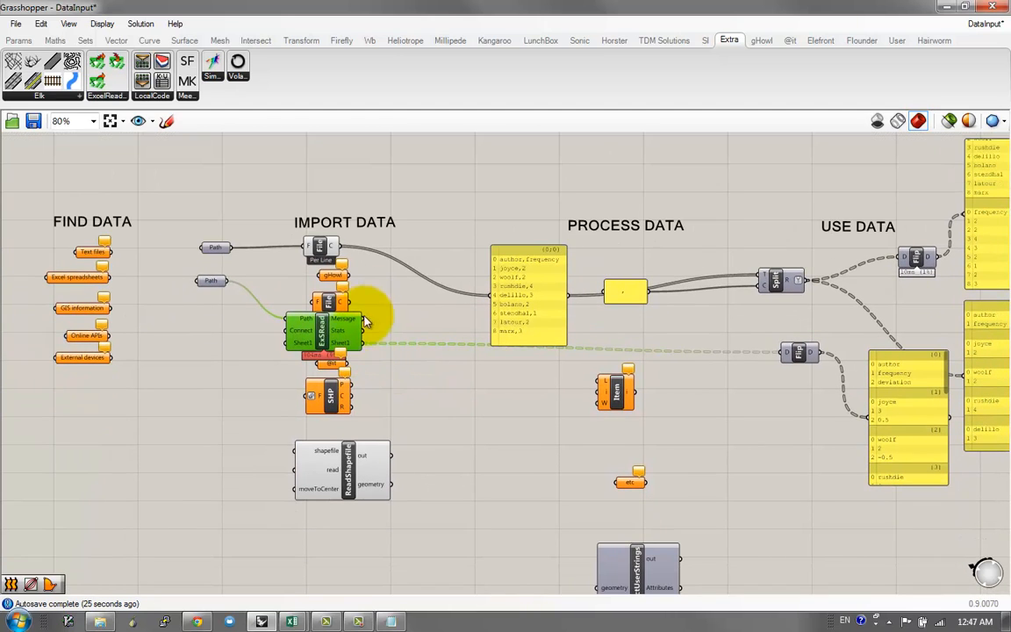
pyautogui.moveTo(516, 312); pyautogui.dragTo(404, 297, button='right')
pyautogui.moveTo(262, 255); pyautogui.dragTo(377, 327, button='right')
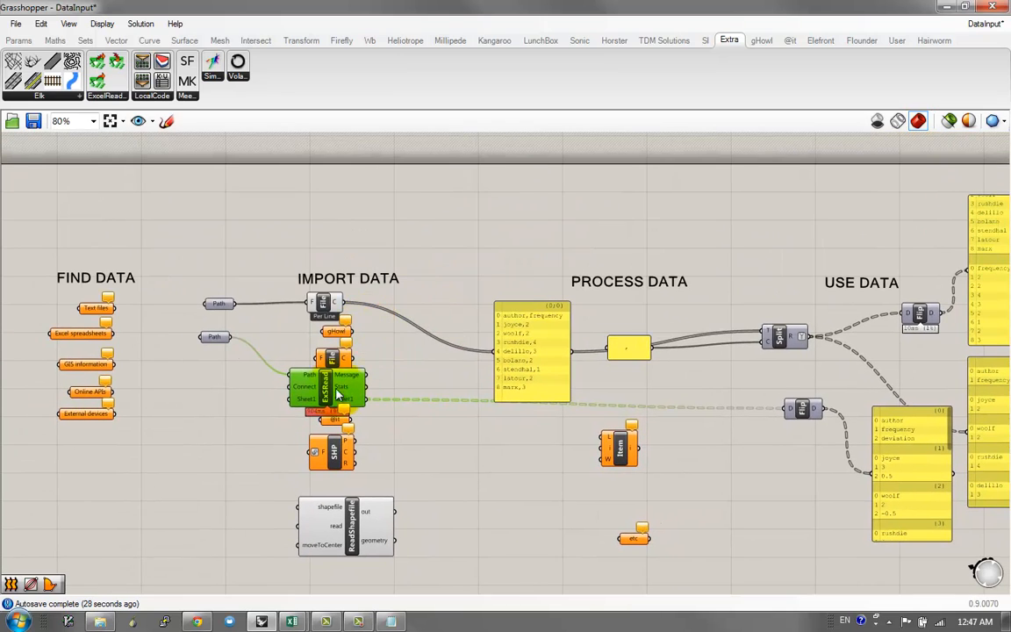
# Step: Move the Excel reader up beneath the text File reader and preview the open Excel workbooks
pyautogui.moveTo(334, 389); pyautogui.dragTo(335, 345)
pyautogui.click(290, 620)
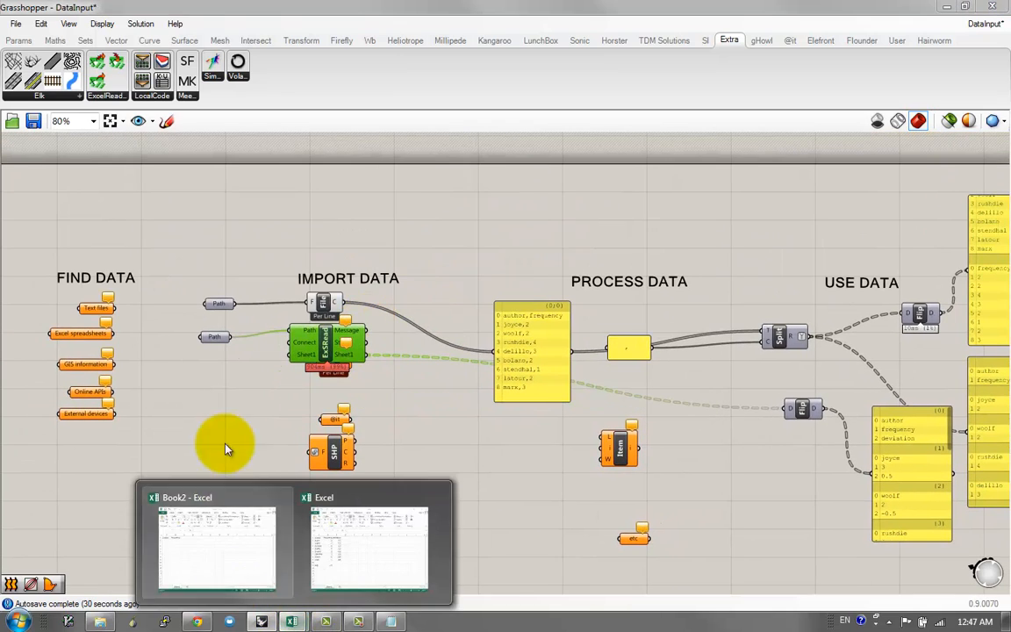
pyautogui.moveTo(523, 322); pyautogui.dragTo(395, 259, button='right')
pyautogui.moveTo(604, 278); pyautogui.dragTo(504, 275, button='right')
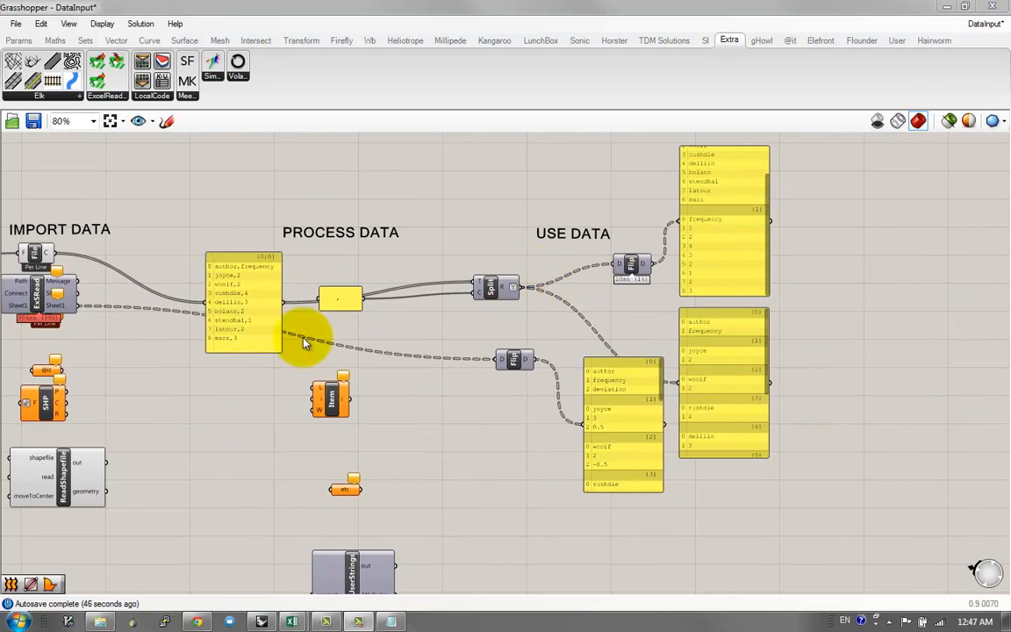
# Step: Move both CSV panels up and right, and delete the Excel data's Flip Matrix and its panel
pyautogui.moveTo(869, 445); pyautogui.dragTo(729, 485, button='right')
pyautogui.moveTo(706, 449); pyautogui.dragTo(605, 261)
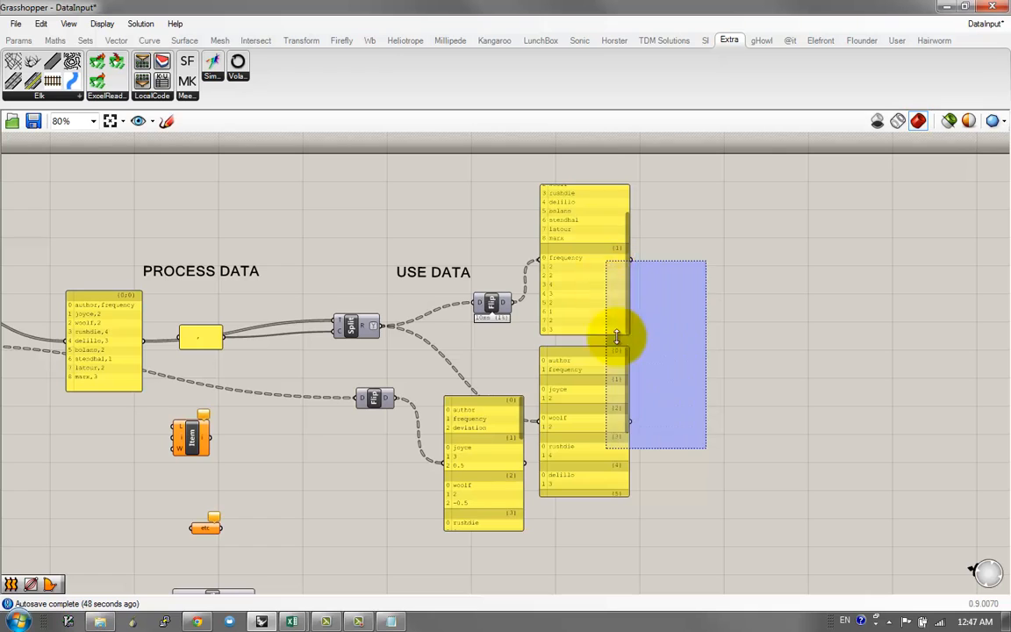
pyautogui.moveTo(632, 364); pyautogui.dragTo(671, 302)
pyautogui.moveTo(575, 514); pyautogui.dragTo(323, 380)
pyautogui.press('Delete')
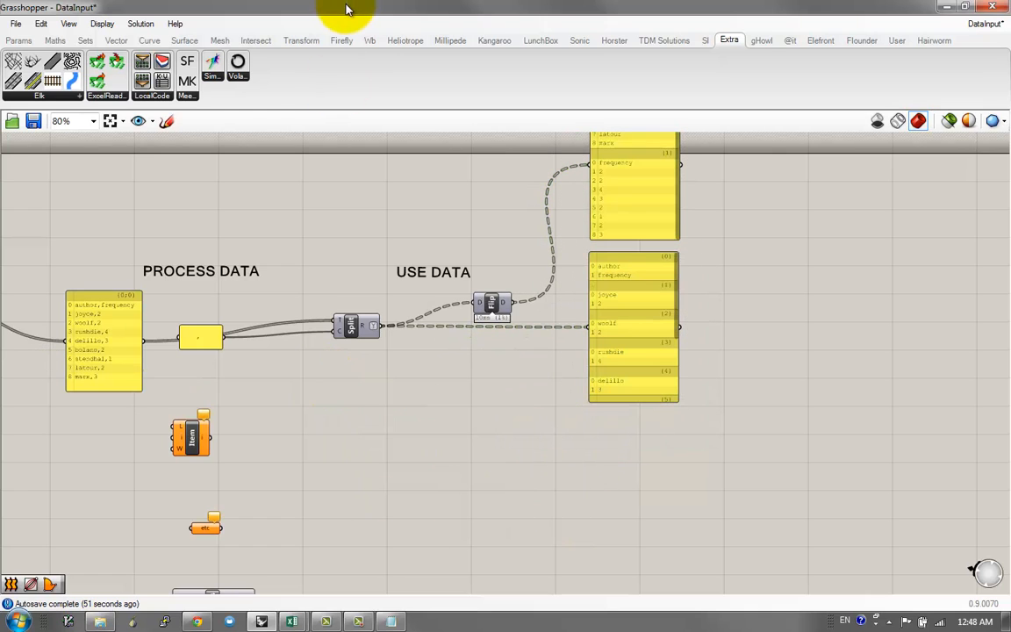
# Step: Fit the Grasshopper window to the right half of the screen and maximize Rhino's Perspective viewport
pyautogui.moveTo(350, 7); pyautogui.dragTo(596, 126)
pyautogui.press('super+Right')
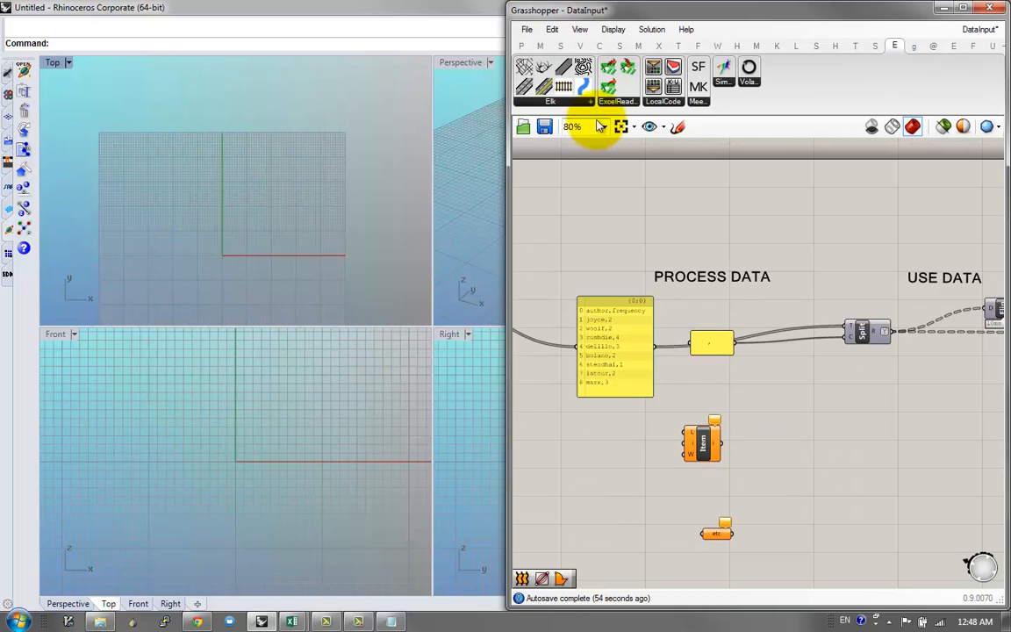
pyautogui.doubleClick(443, 65)
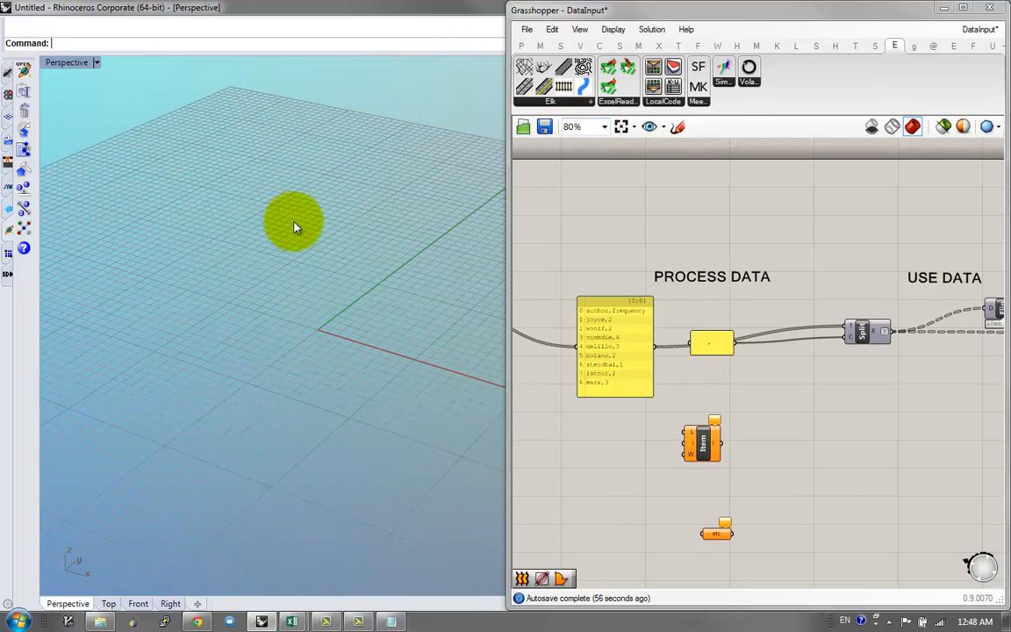
# Step: Lower the unflipped panel, add a List Length component below Flip Matrix and connect the Split results to it
pyautogui.moveTo(654, 406); pyautogui.dragTo(267, 373, button='right')
pyautogui.moveTo(659, 386); pyautogui.dragTo(769, 446, button='right')
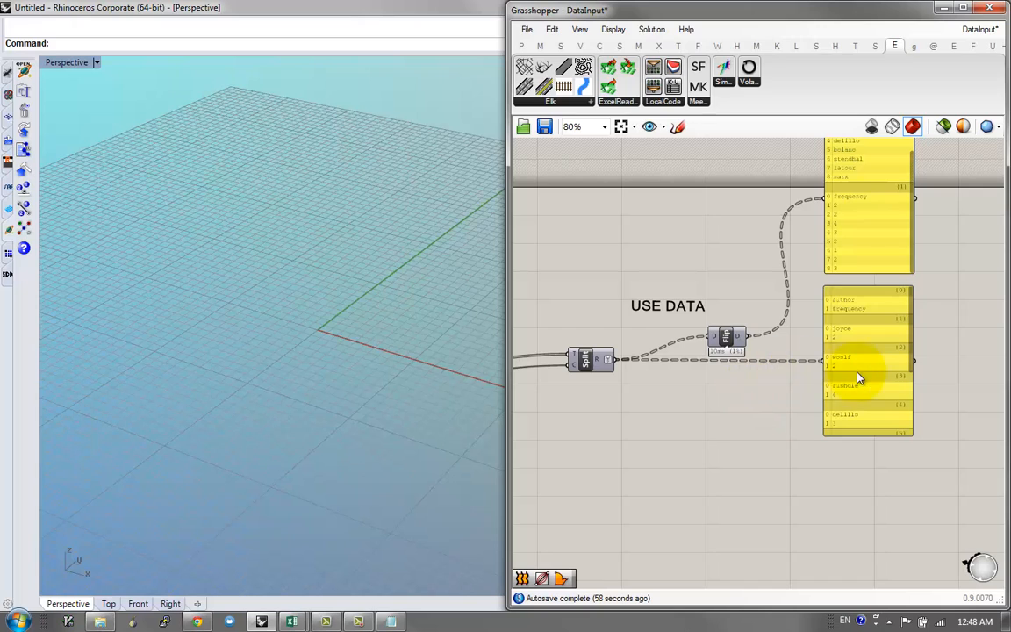
pyautogui.moveTo(873, 380); pyautogui.dragTo(874, 424)
pyautogui.scroll(2, 874, 424)
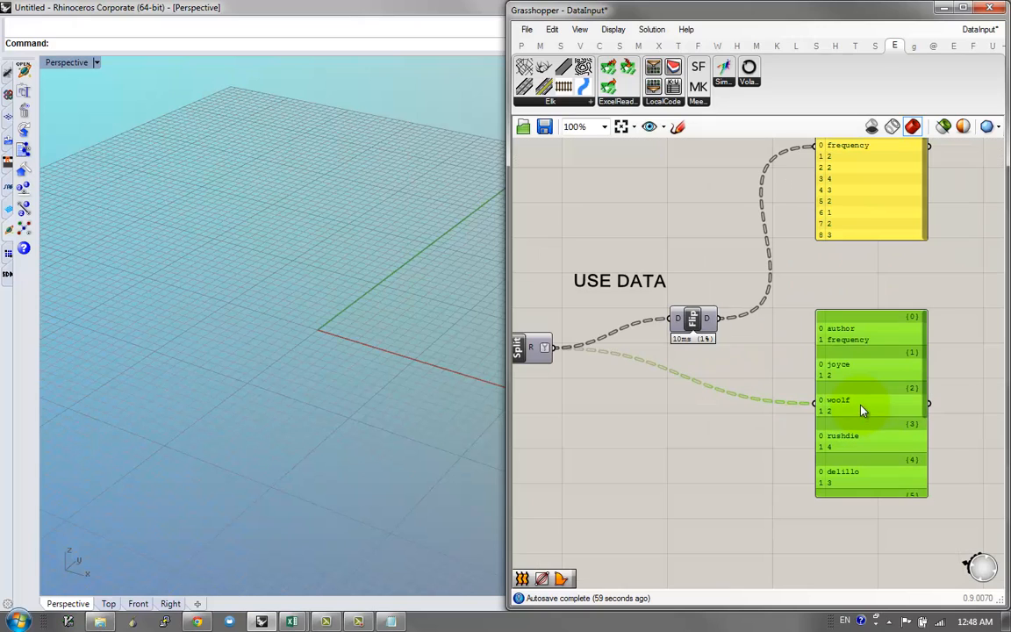
pyautogui.doubleClick(669, 440)
pyautogui.write('len')
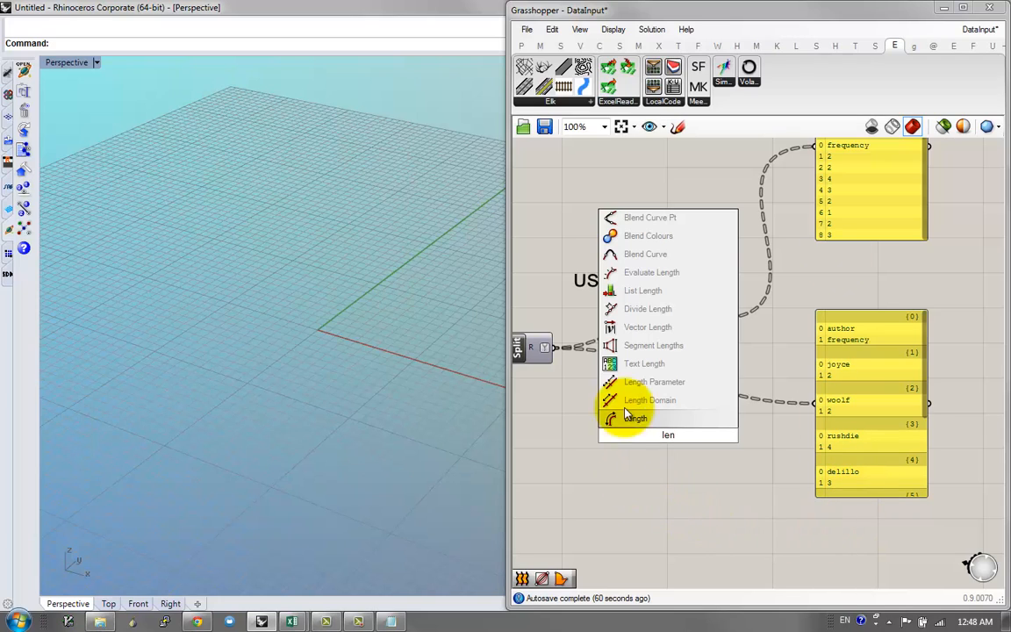
pyautogui.press('Return')
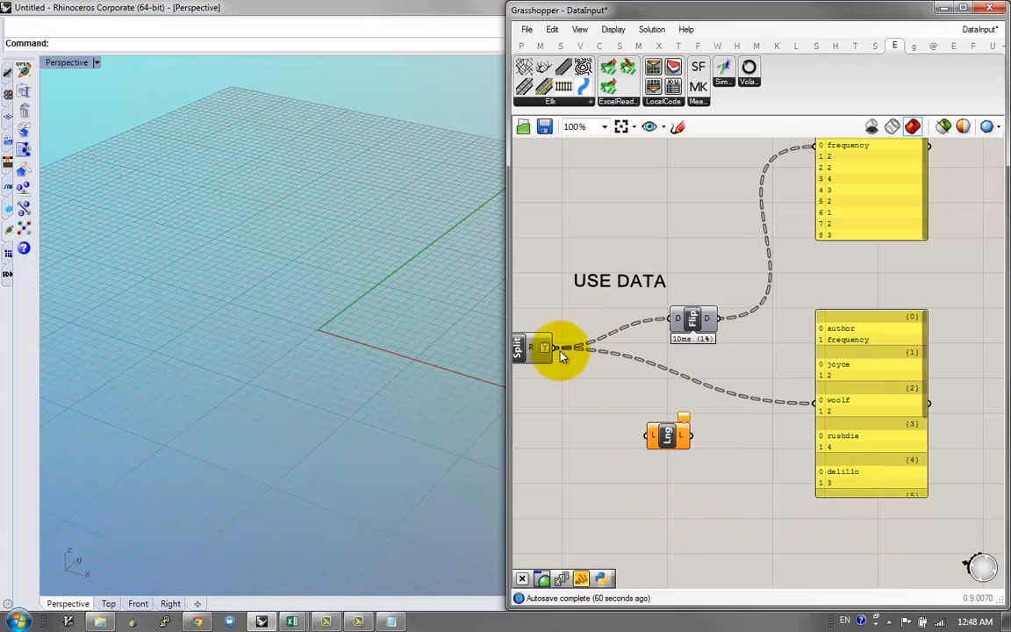
pyautogui.moveTo(561, 355); pyautogui.dragTo(648, 434)
pyautogui.moveTo(555, 348); pyautogui.dragTo(663, 436)
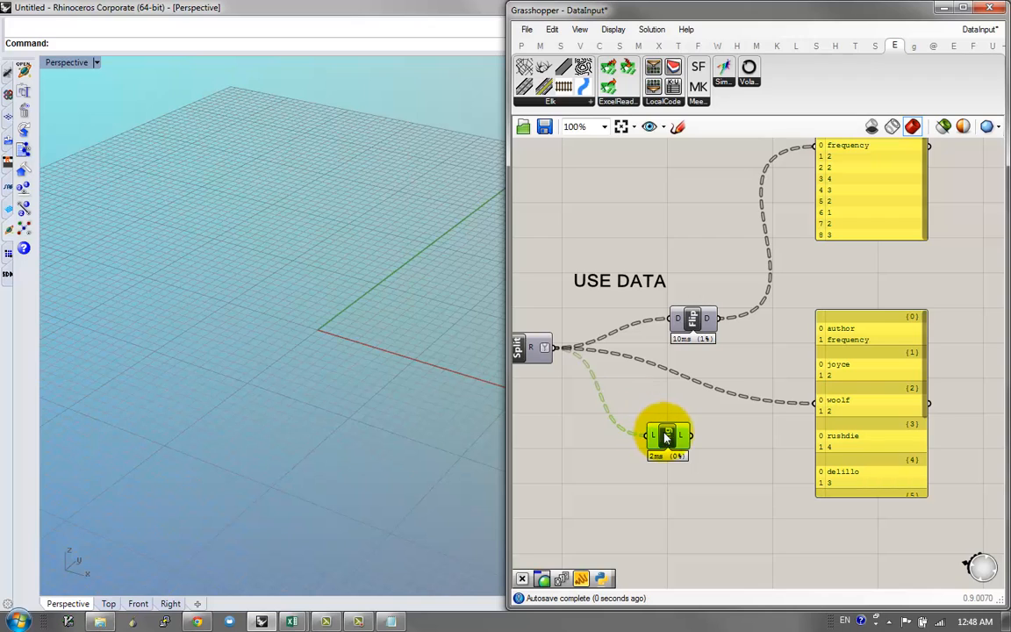
# Step: Space out the unflipped panel and move Flip Matrix above the USE DATA heading, and check List Length's output values
pyautogui.scroll(-2, 662, 426)
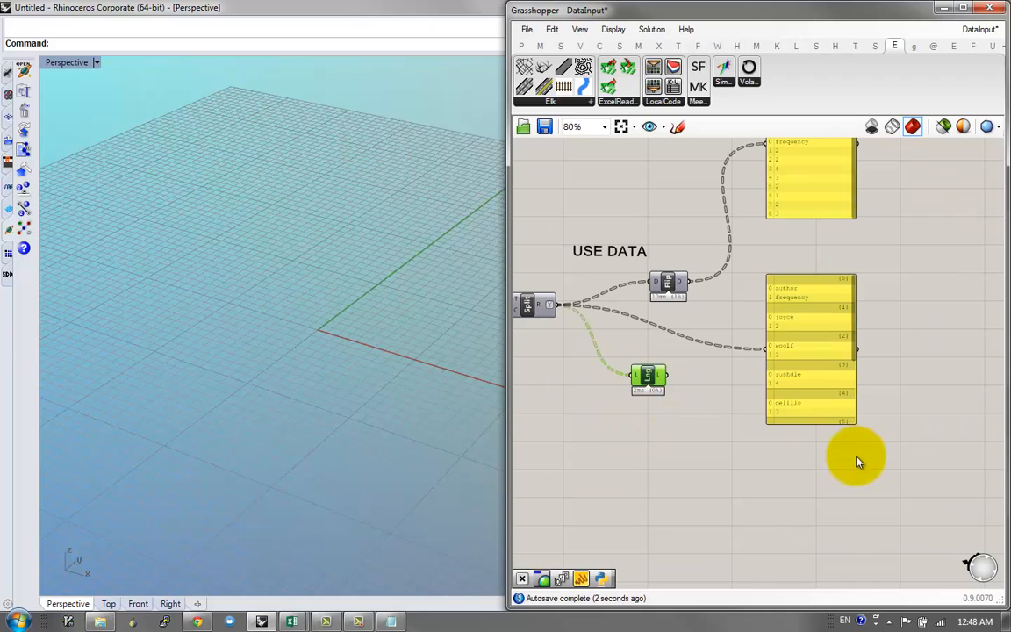
pyautogui.moveTo(833, 347); pyautogui.dragTo(862, 290)
pyautogui.moveTo(834, 348); pyautogui.dragTo(828, 460, button='right')
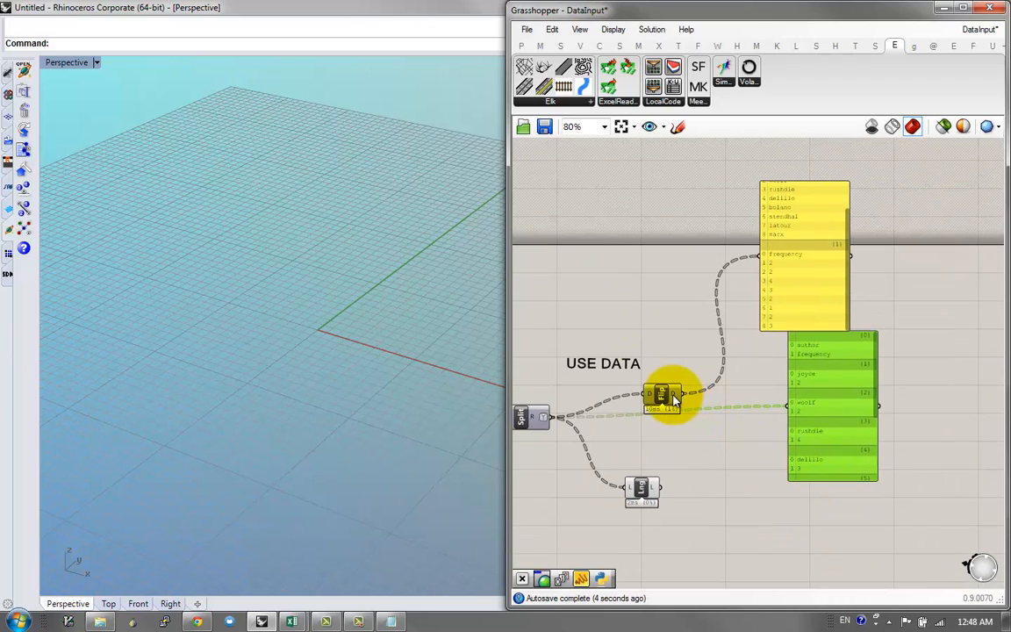
pyautogui.moveTo(674, 399); pyautogui.dragTo(687, 309)
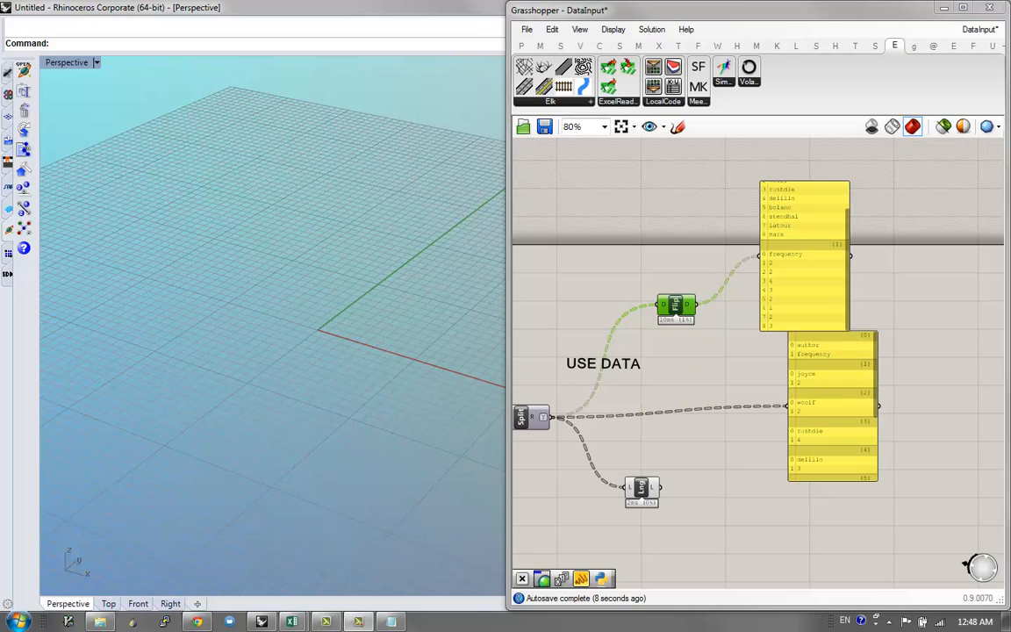
pyautogui.moveTo(651, 489)
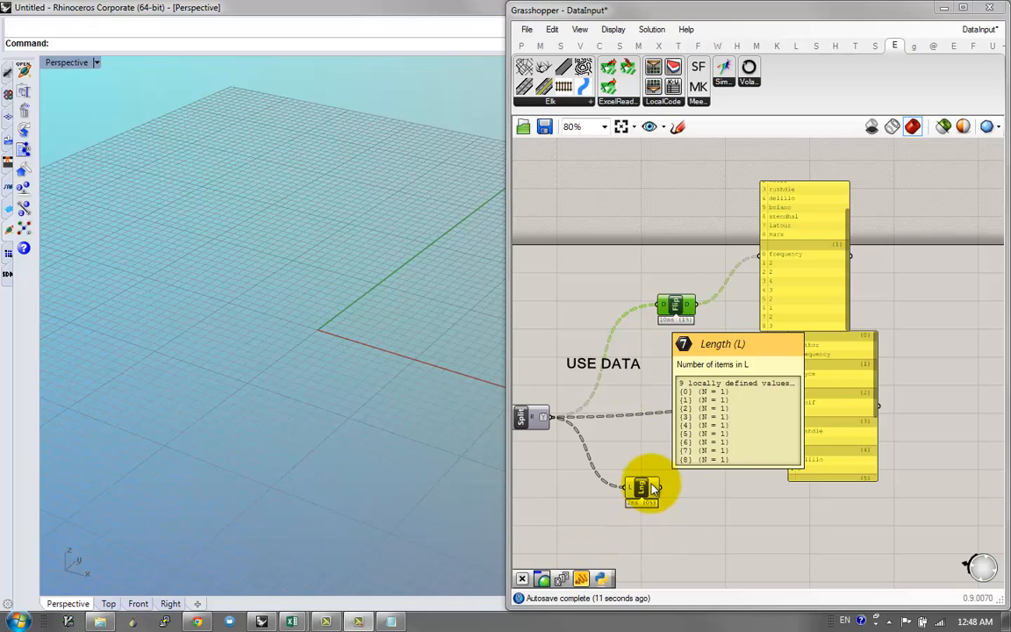
pyautogui.moveTo(651, 484); pyautogui.dragTo(651, 450, button='right')
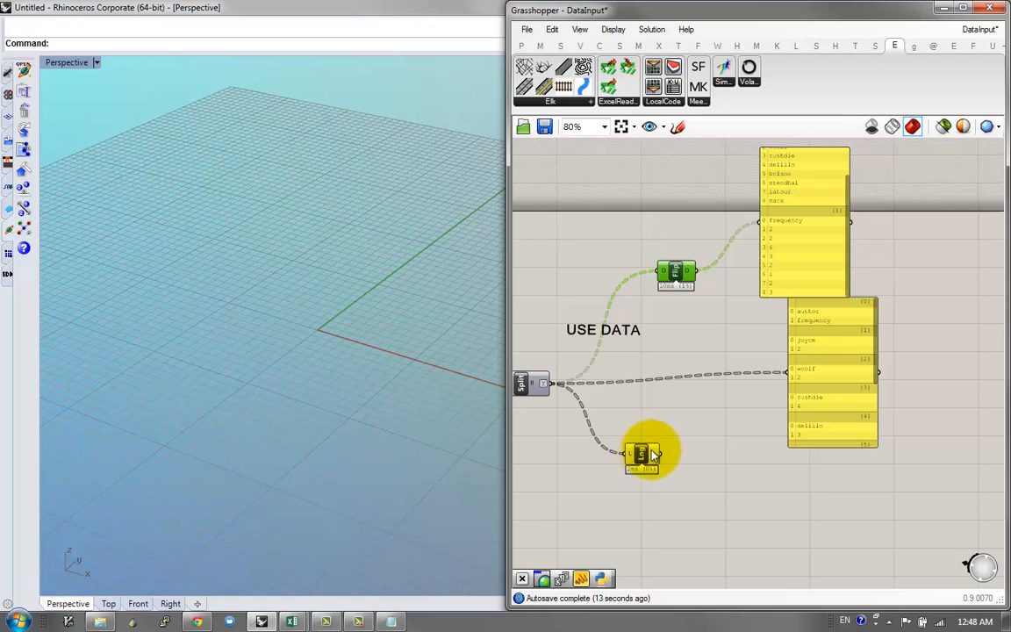
# Step: Move List Length lower and add a Tree Statistics component between it and the USE DATA heading
pyautogui.moveTo(643, 454); pyautogui.dragTo(668, 476)
pyautogui.scroll(1, 702, 444)
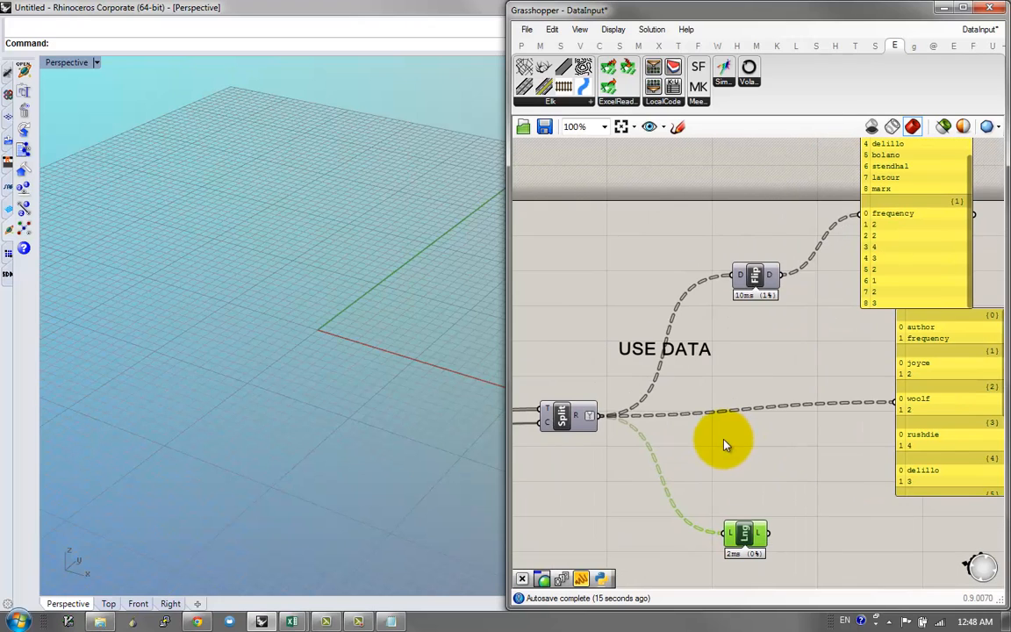
pyautogui.doubleClick(725, 440)
pyautogui.write('tree')
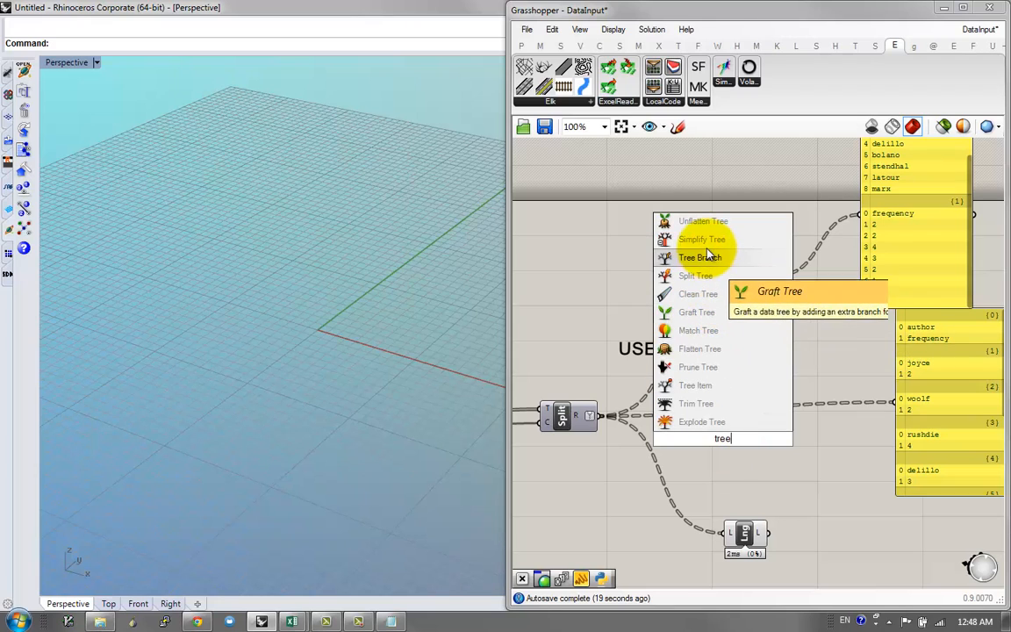
pyautogui.write(' sta')
pyautogui.click(702, 422)
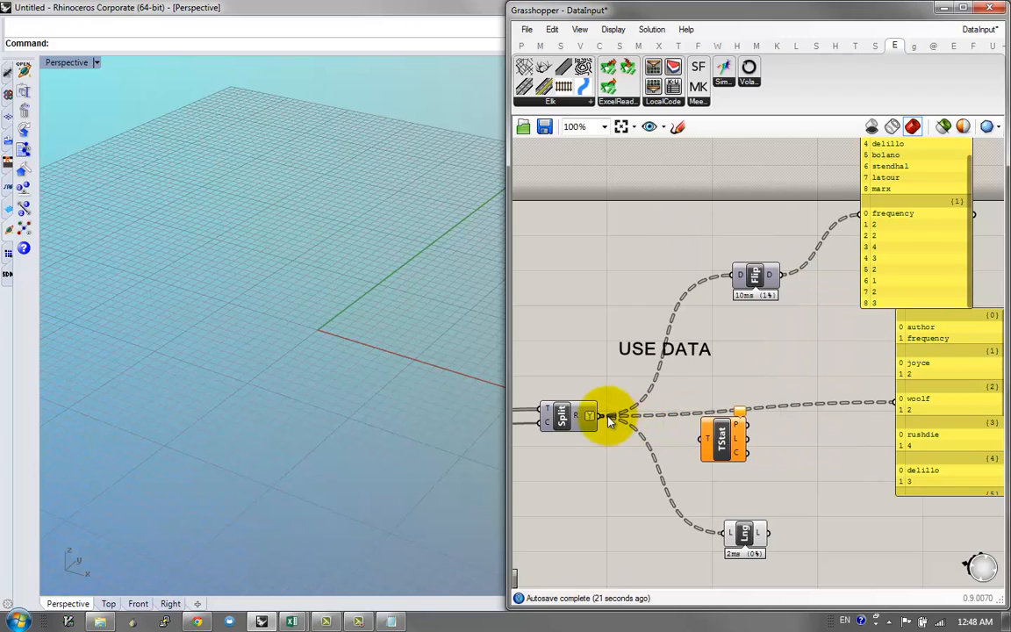
# Step: Connect the Split results to Tree Statistics and add a Series component beside it, clear of List Length
pyautogui.moveTo(605, 413); pyautogui.dragTo(708, 438)
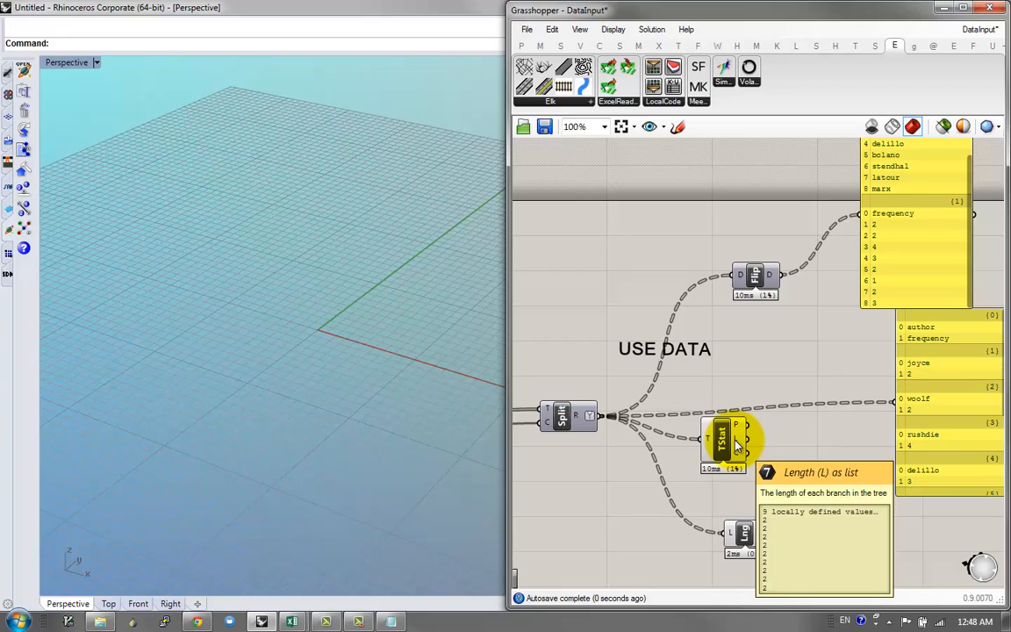
pyautogui.moveTo(721, 439); pyautogui.dragTo(683, 451)
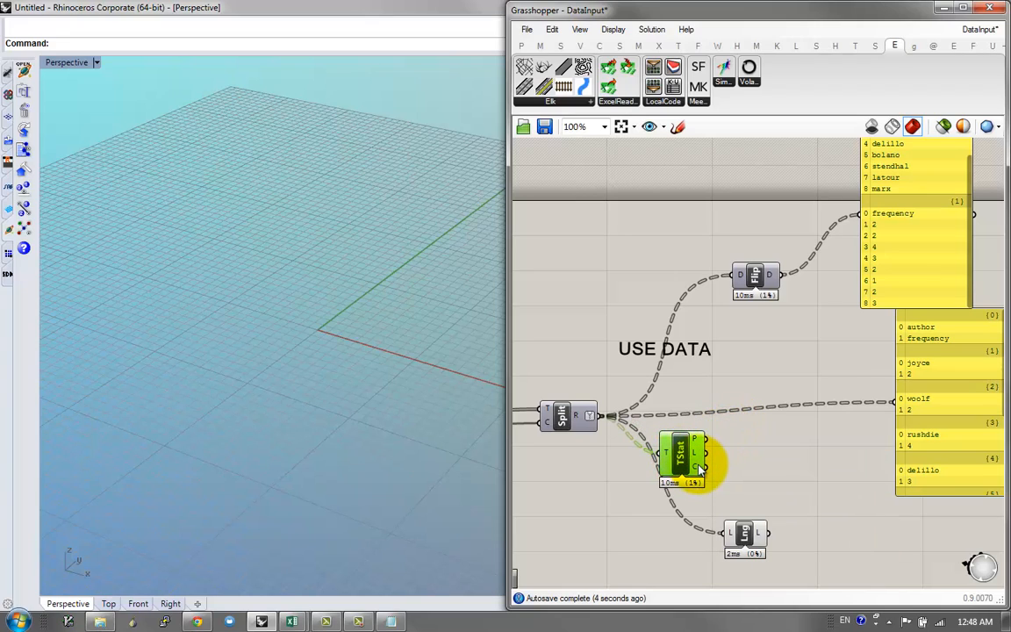
pyautogui.moveTo(699, 470); pyautogui.dragTo(621, 450, button='right')
pyautogui.doubleClick(700, 464)
pyautogui.write('ser')
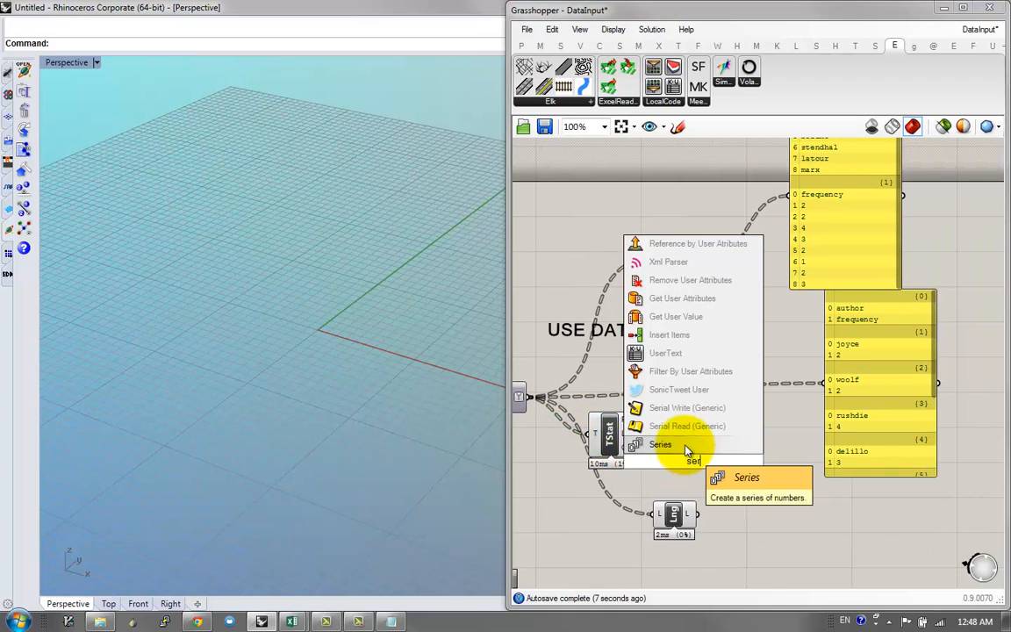
pyautogui.click(686, 446)
pyautogui.moveTo(686, 508); pyautogui.dragTo(634, 527)
pyautogui.moveTo(687, 461); pyautogui.dragTo(706, 477)
pyautogui.moveTo(707, 477); pyautogui.dragTo(711, 461, button='right')
pyautogui.scroll(1, 713, 463)
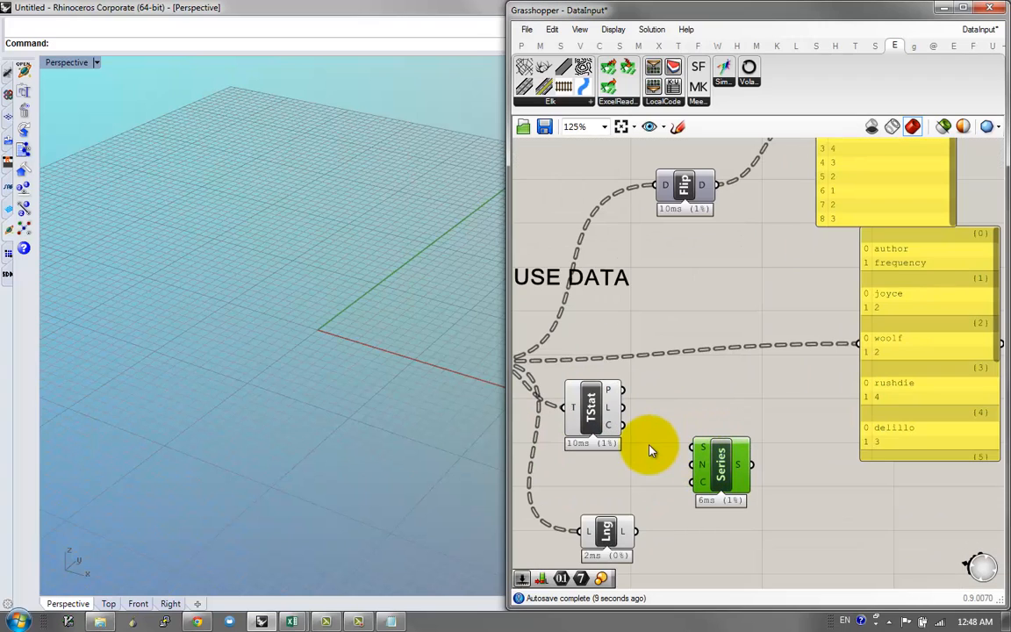
# Step: Connect Tree Statistics' C output to the C input of Series and delete the List Length component
pyautogui.click(602, 421)
pyautogui.moveTo(622, 425); pyautogui.dragTo(707, 464)
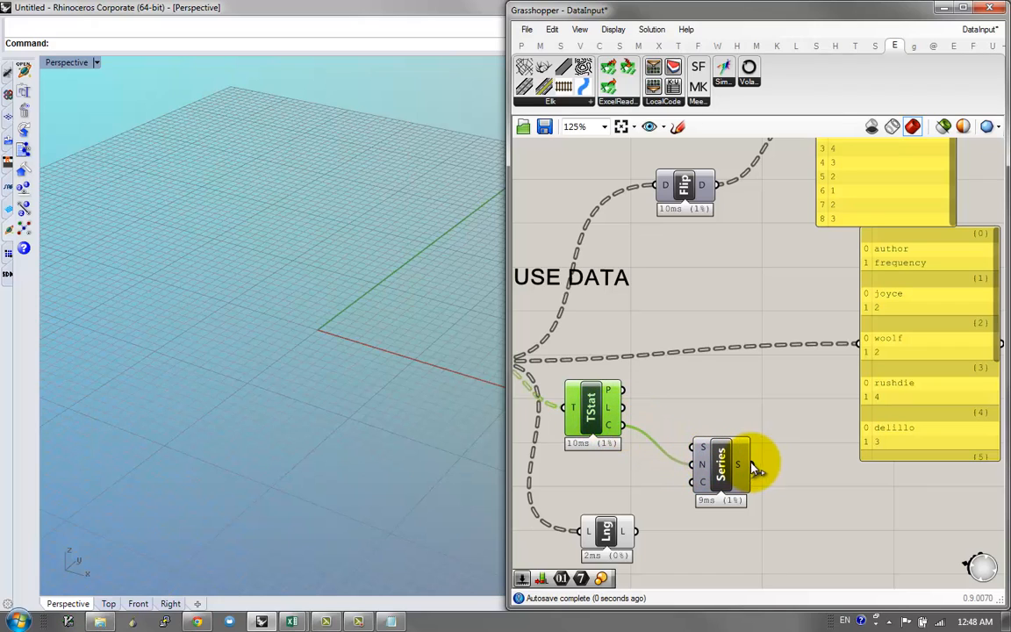
pyautogui.moveTo(748, 465)
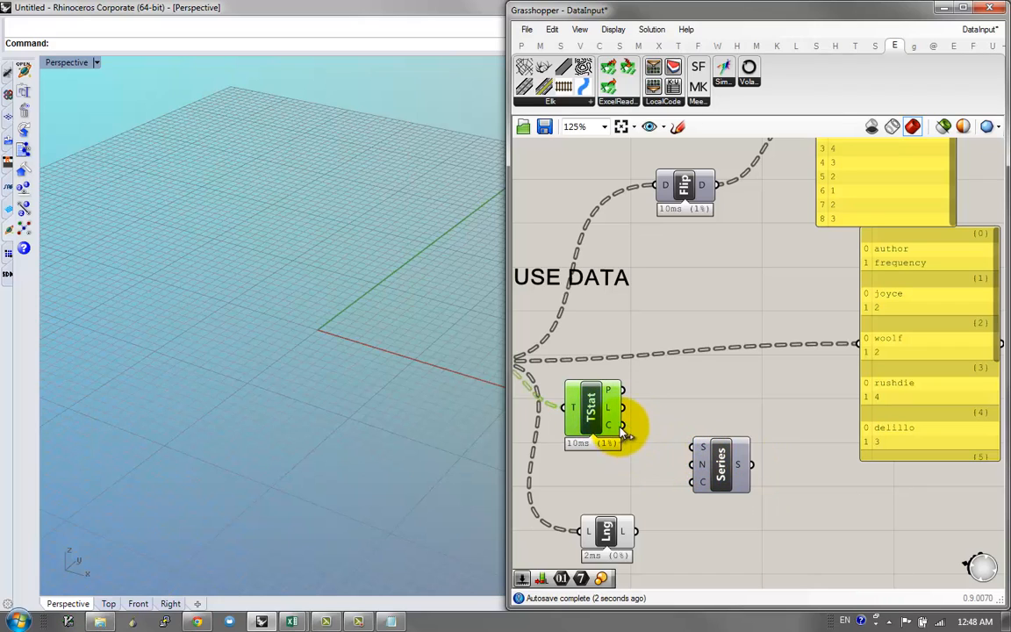
pyautogui.moveTo(621, 426); pyautogui.dragTo(692, 482)
pyautogui.moveTo(742, 464); pyautogui.dragTo(729, 400, button='right')
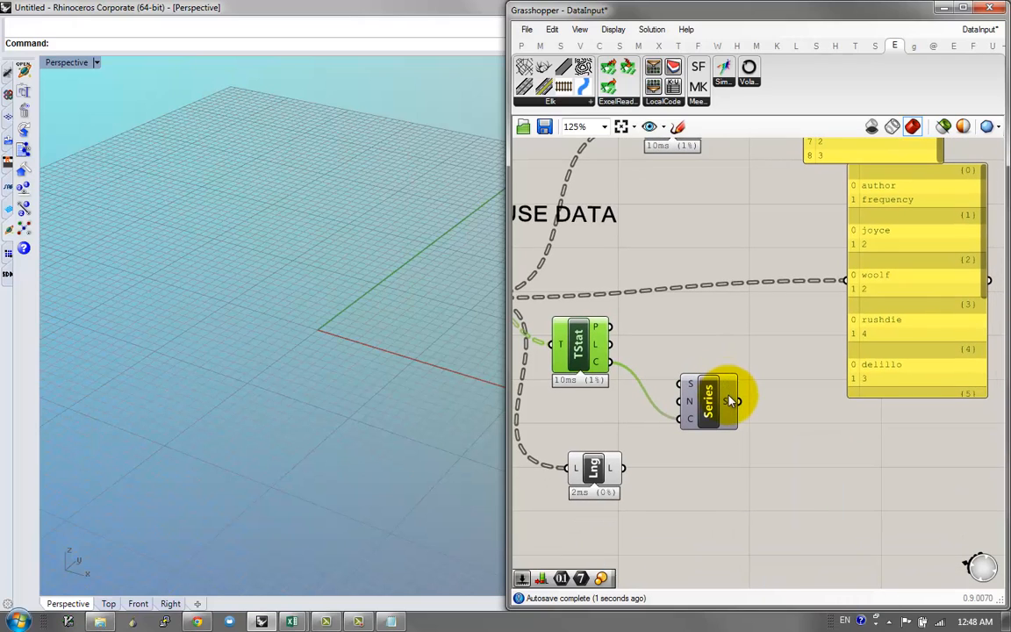
pyautogui.click(591, 472)
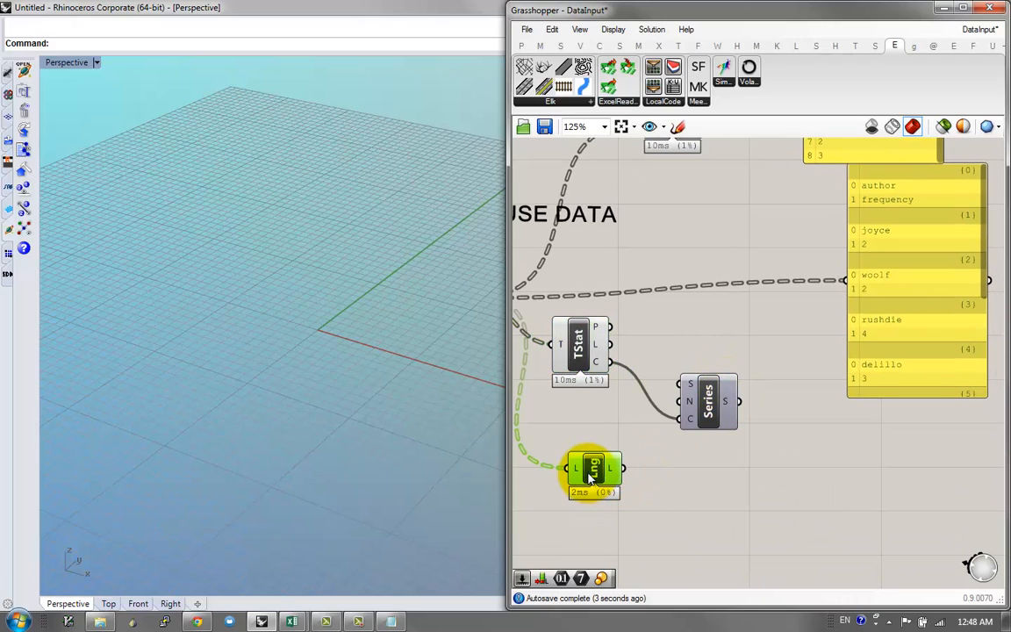
pyautogui.press('Delete')
pyautogui.write('op')
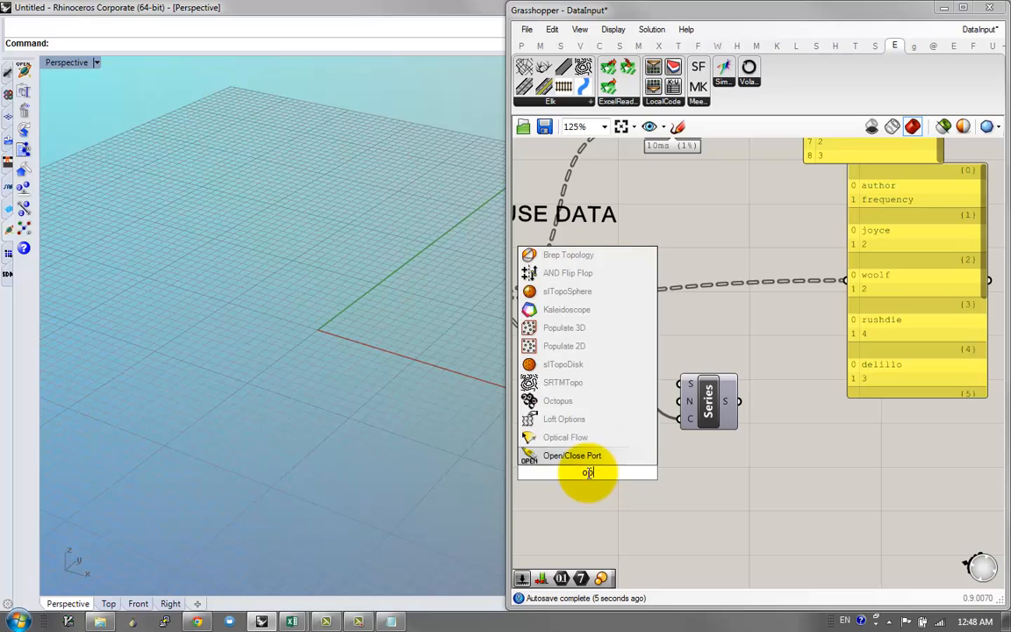
pyautogui.press('BackSpace')
pyautogui.press('BackSpace')
pyautogui.write('points')
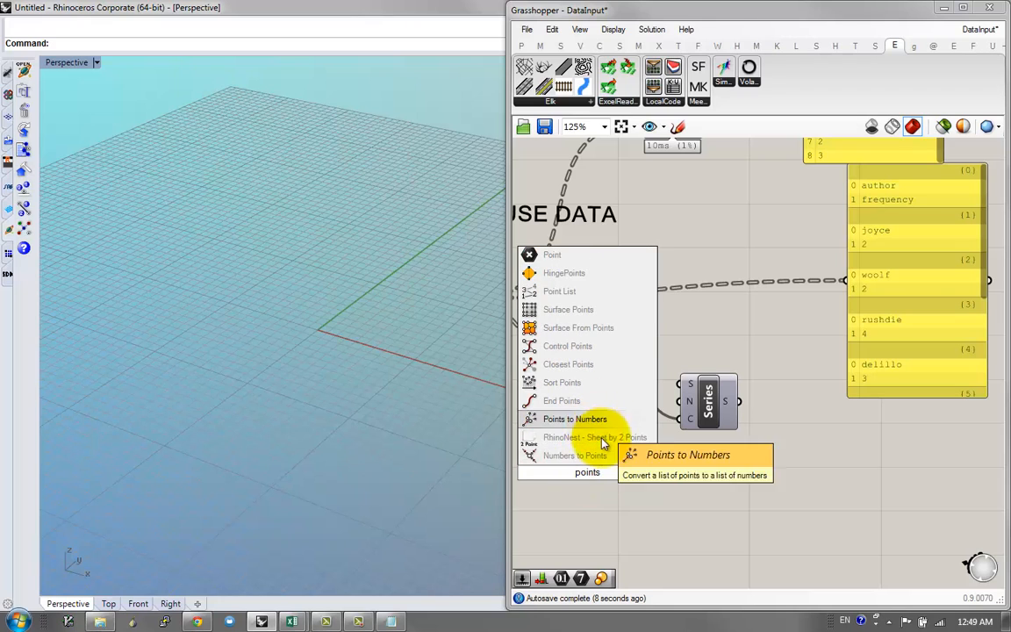
pyautogui.click(668, 524)
pyautogui.doubleClick(675, 519)
pyautogui.write('point')
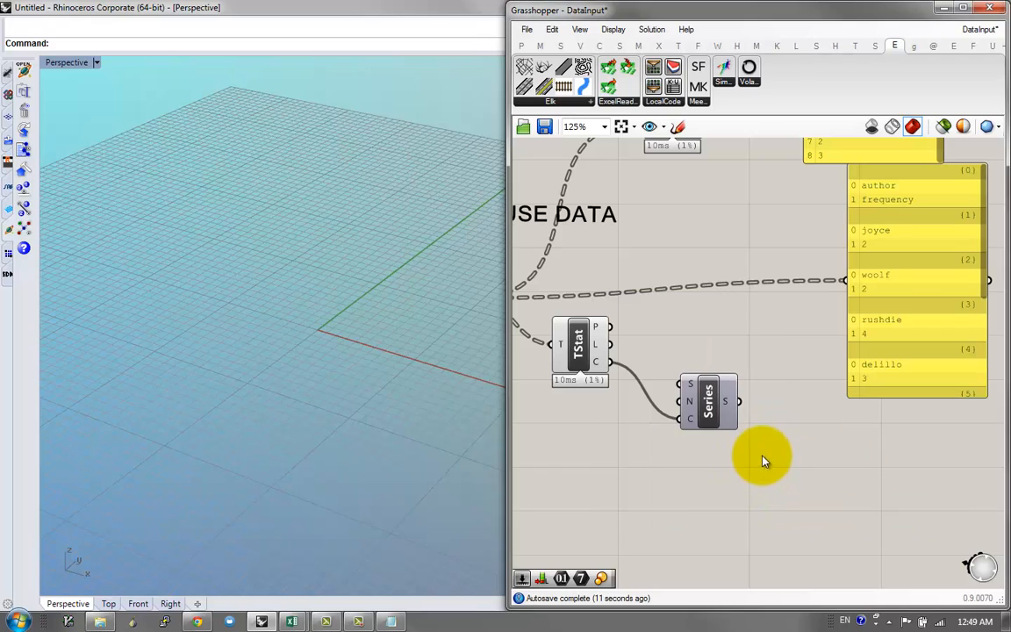
pyautogui.doubleClick(762, 455)
pyautogui.write('box')
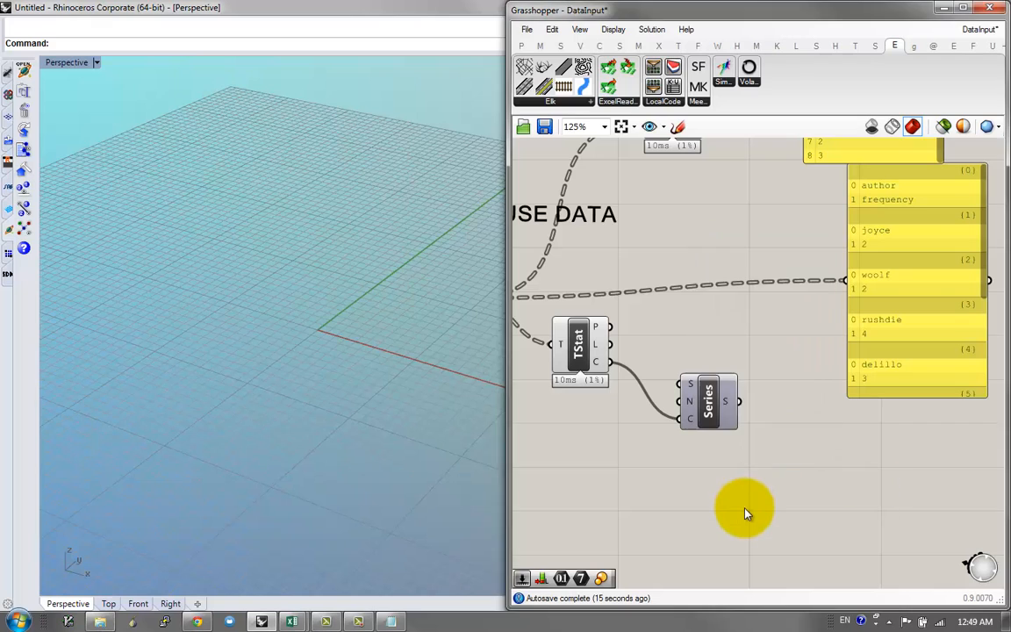
# Step: Add a Sphere component below Series and space the two components apart
pyautogui.doubleClick(744, 507)
pyautogui.write('sphere')
pyautogui.click(745, 492)
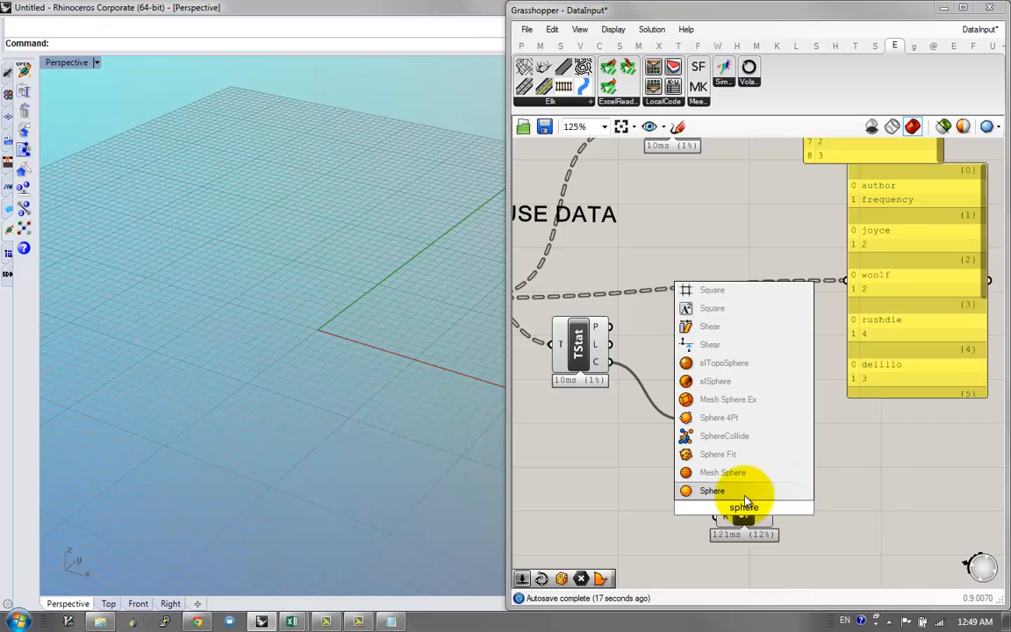
pyautogui.moveTo(747, 511); pyautogui.dragTo(688, 474)
pyautogui.moveTo(727, 479); pyautogui.dragTo(680, 494, button='right')
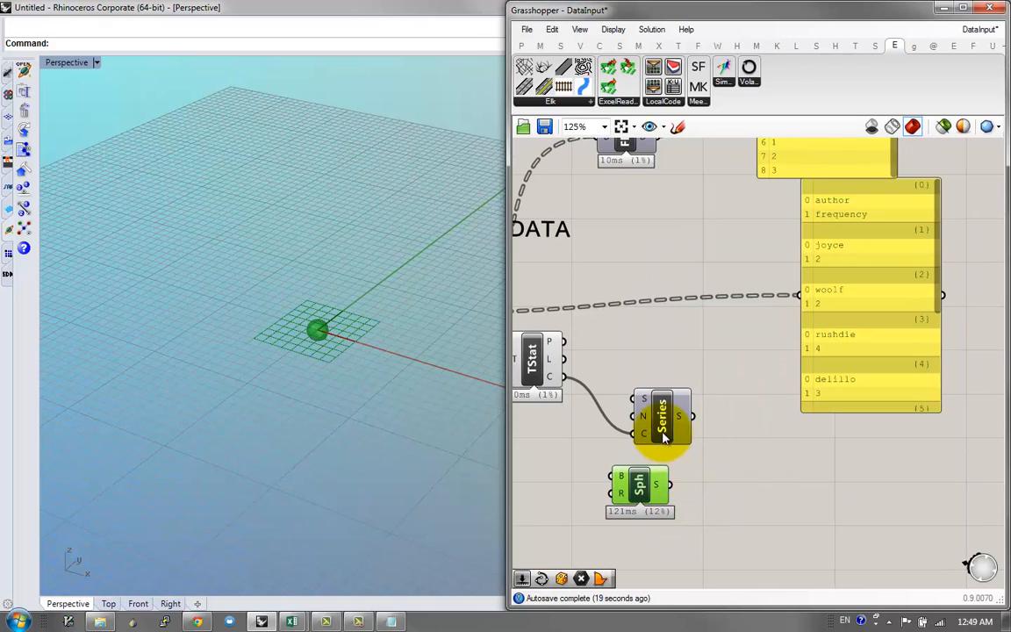
pyautogui.moveTo(670, 424); pyautogui.dragTo(689, 402)
pyautogui.moveTo(645, 485); pyautogui.dragTo(667, 494)
pyautogui.doubleClick(712, 483)
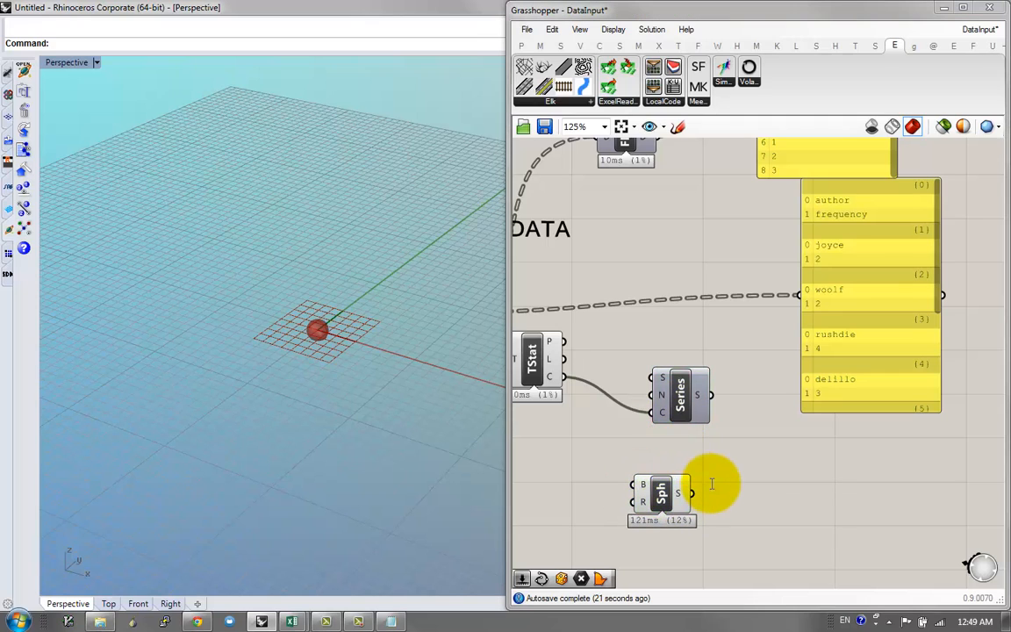
pyautogui.write('move')
pyautogui.click(713, 449)
pyautogui.hotkey('ctrl', 'z')
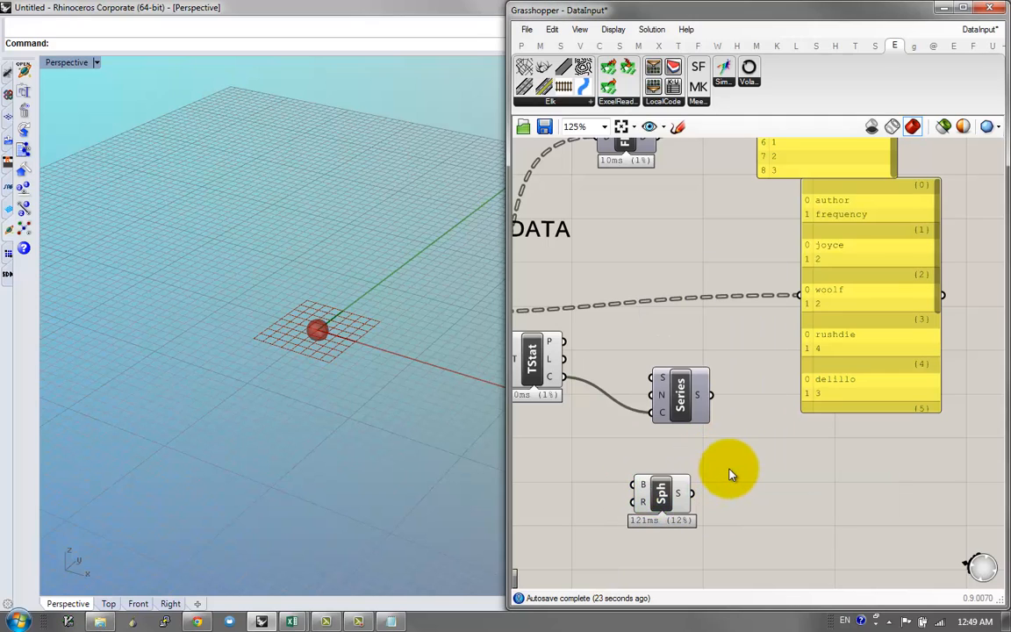
# Step: Add a Move component beside Sphere and connect the sphere output to its G input
pyautogui.doubleClick(728, 468)
pyautogui.write('move')
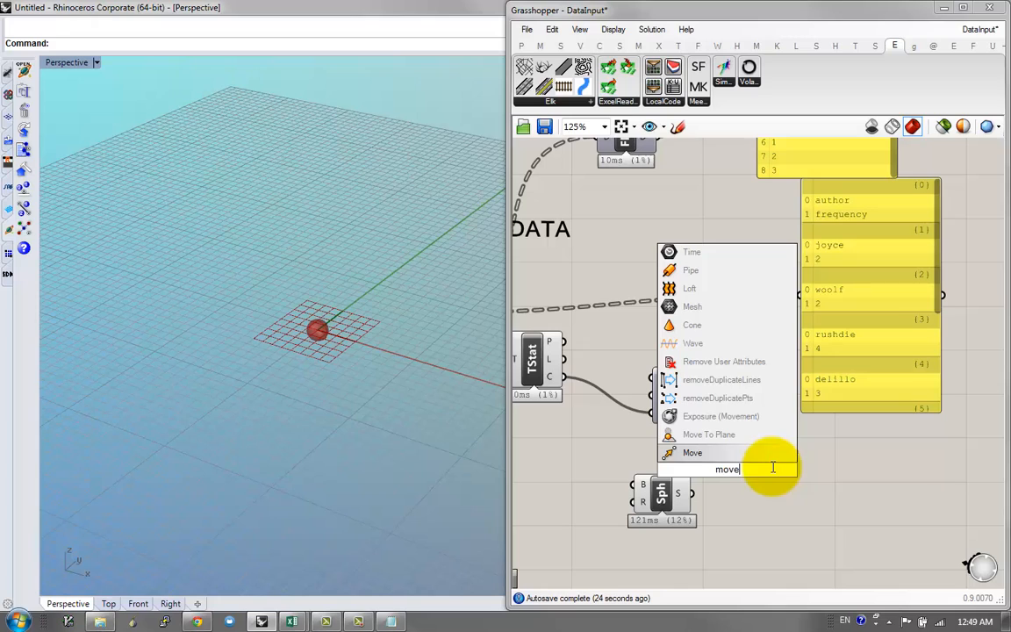
pyautogui.click(725, 452)
pyautogui.moveTo(691, 493); pyautogui.dragTo(741, 458)
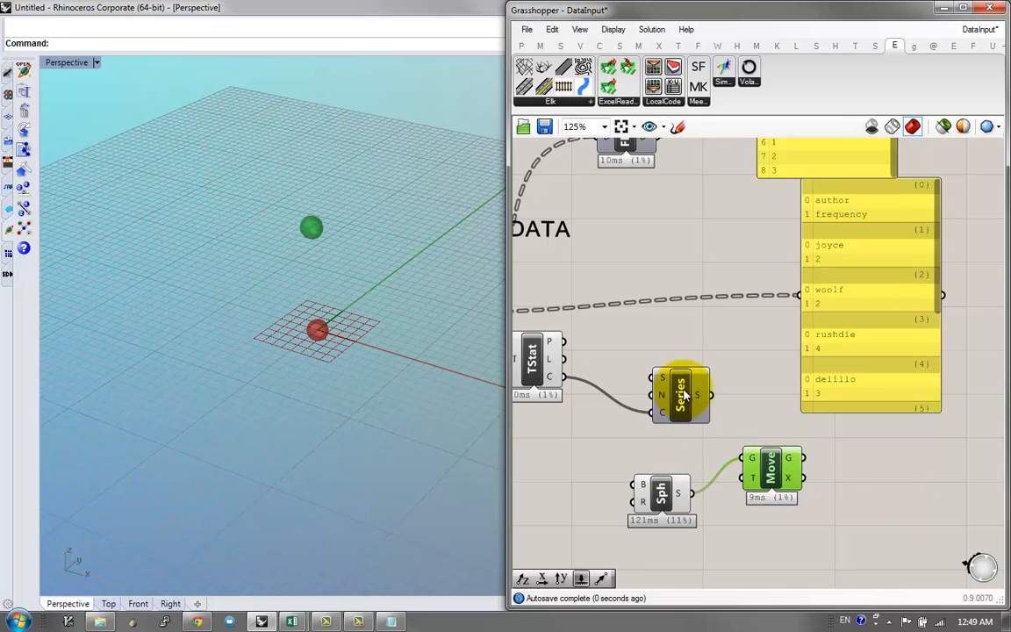
# Step: Add a Unit X component between Series and Move, feeding Series into its factor and its vector into Move's T input
pyautogui.moveTo(711, 395); pyautogui.dragTo(702, 455)
pyautogui.doubleClick(681, 447)
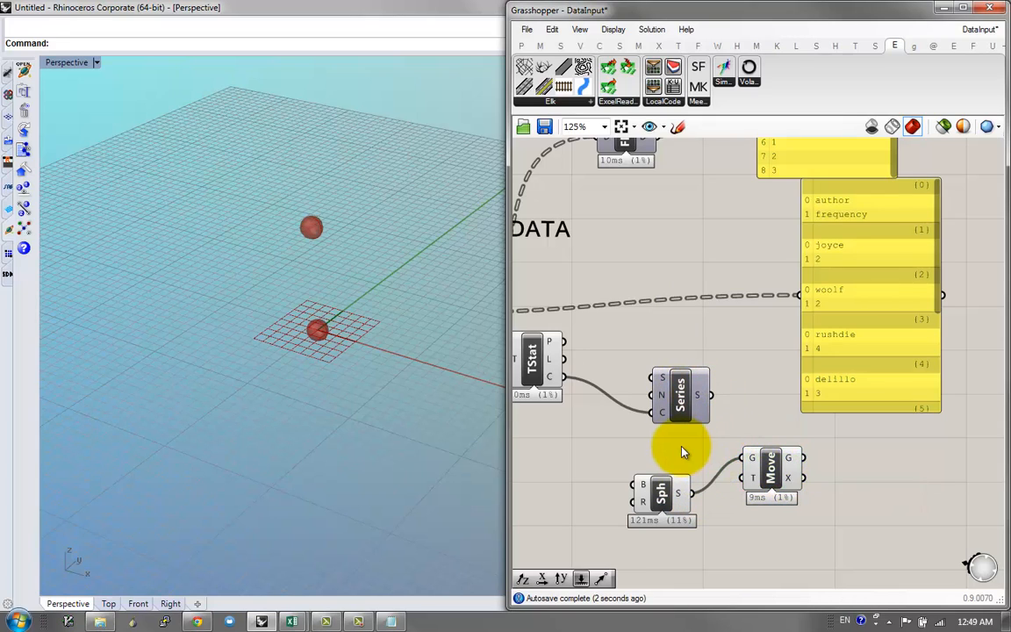
pyautogui.write('x')
pyautogui.click(667, 428)
pyautogui.moveTo(711, 395); pyautogui.dragTo(660, 451)
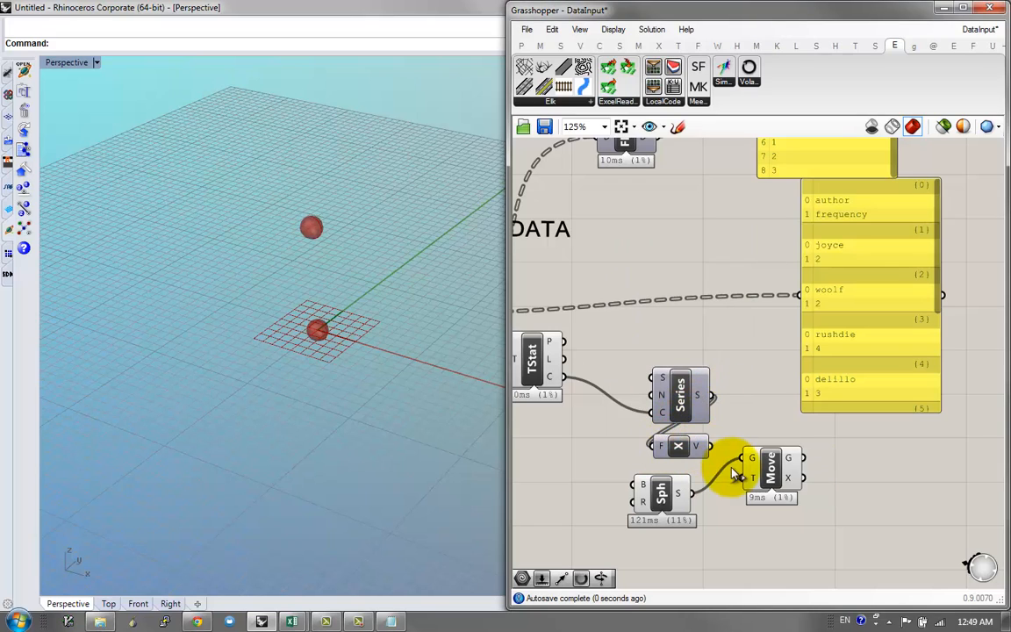
pyautogui.moveTo(733, 474); pyautogui.dragTo(752, 479)
pyautogui.click(768, 470)
pyautogui.moveTo(375, 361)
pyautogui.mouseDown(button='right')
pyautogui.moveTo(372, 339)
pyautogui.moveTo(377, 348)
pyautogui.mouseUp(button='right')
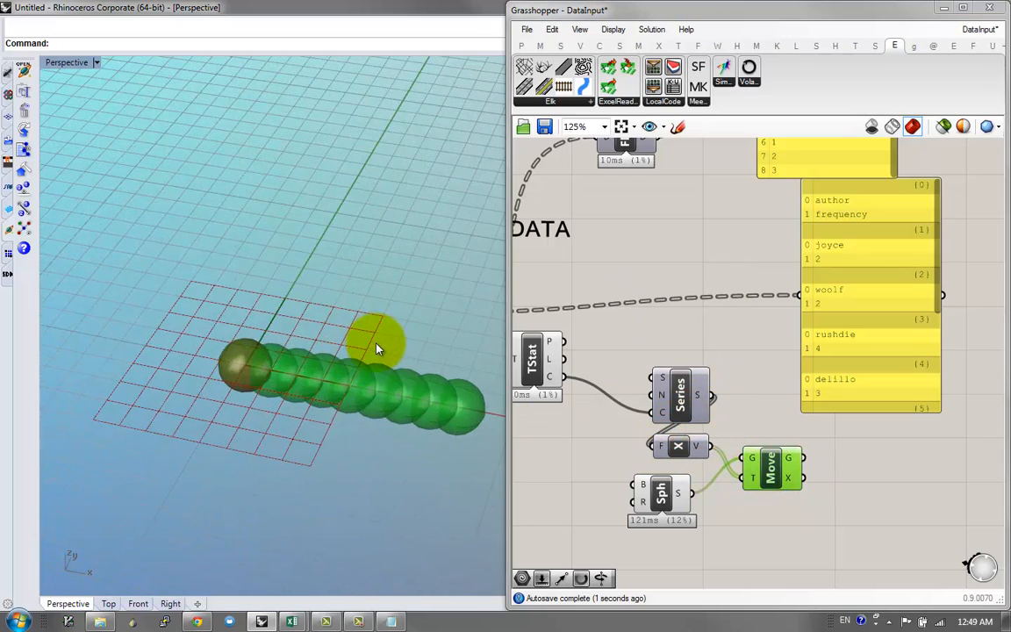
pyautogui.scroll(-6, 290, 321)
pyautogui.keyDown('shift'); pyautogui.moveTo(289, 320); pyautogui.dragTo(238, 302, button='right'); pyautogui.keyUp('shift')
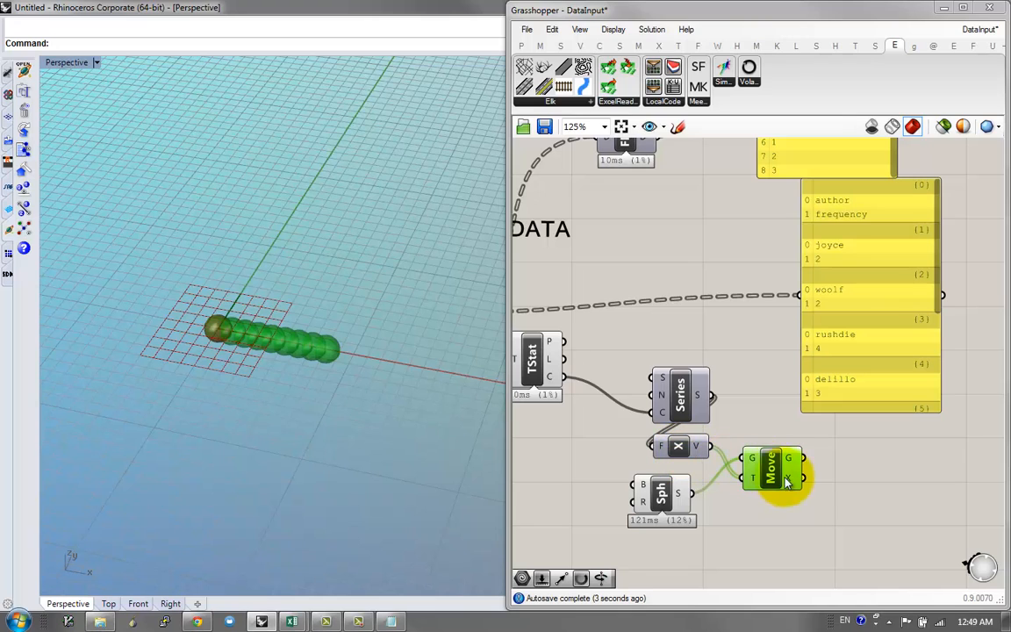
# Step: Spread Sphere, Unit X and Move apart so the wires between them are readable
pyautogui.moveTo(783, 478); pyautogui.dragTo(807, 478)
pyautogui.moveTo(677, 446); pyautogui.dragTo(740, 489)
pyautogui.moveTo(672, 497); pyautogui.dragTo(574, 491)
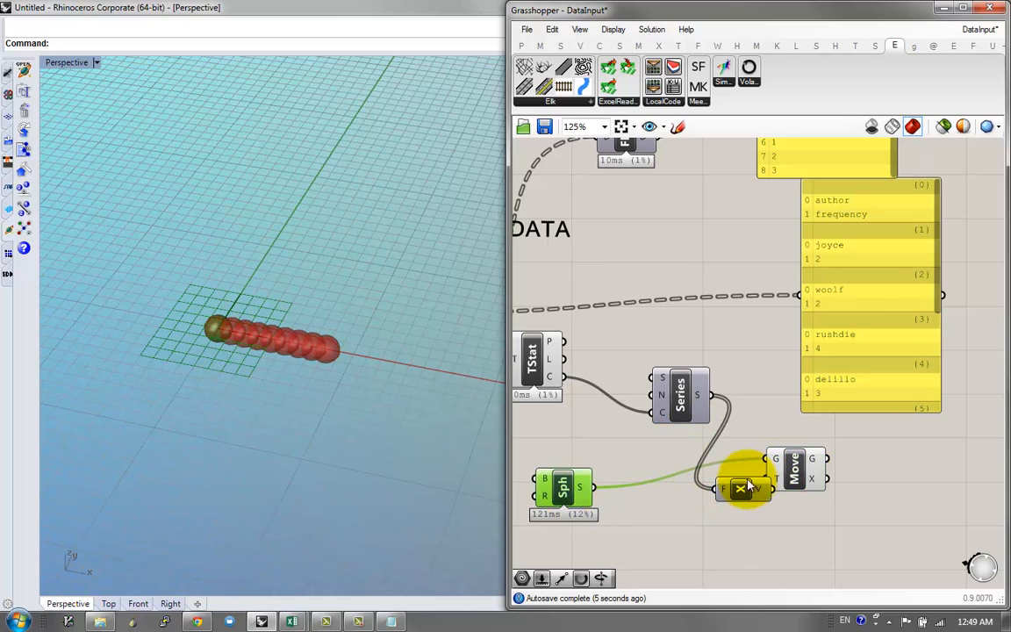
pyautogui.moveTo(805, 474); pyautogui.dragTo(846, 475)
pyautogui.moveTo(846, 474); pyautogui.dragTo(879, 477, button='right')
# Step: Add a number slider set to 3, connect it to the N input of Series, and inspect the spaced spheres in Rhino
pyautogui.doubleClick(624, 443)
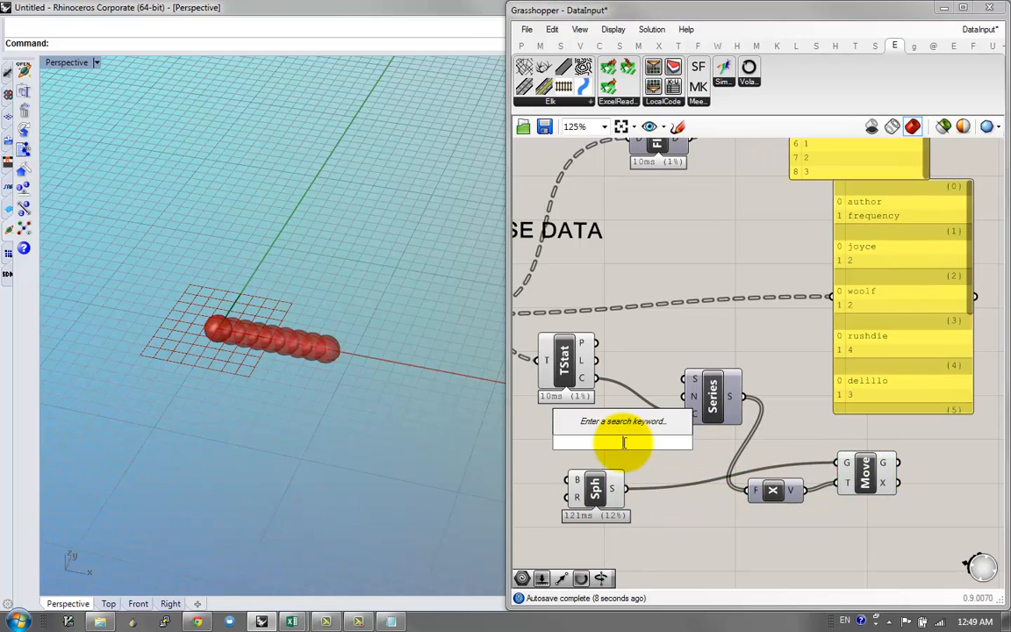
pyautogui.write('3')
pyautogui.click(643, 424)
pyautogui.moveTo(687, 397); pyautogui.dragTo(694, 442)
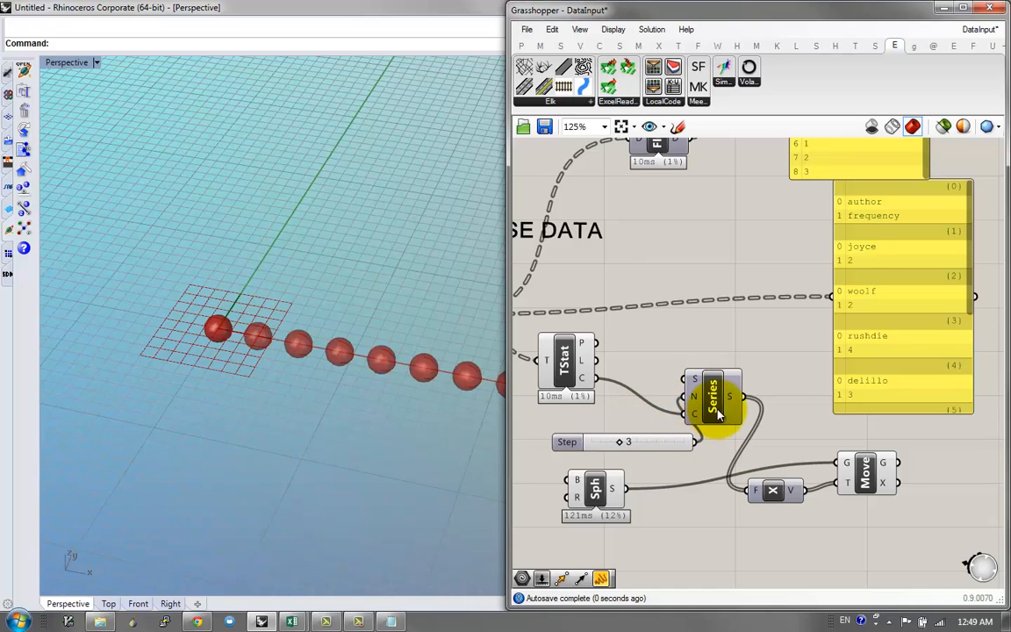
pyautogui.moveTo(734, 399)
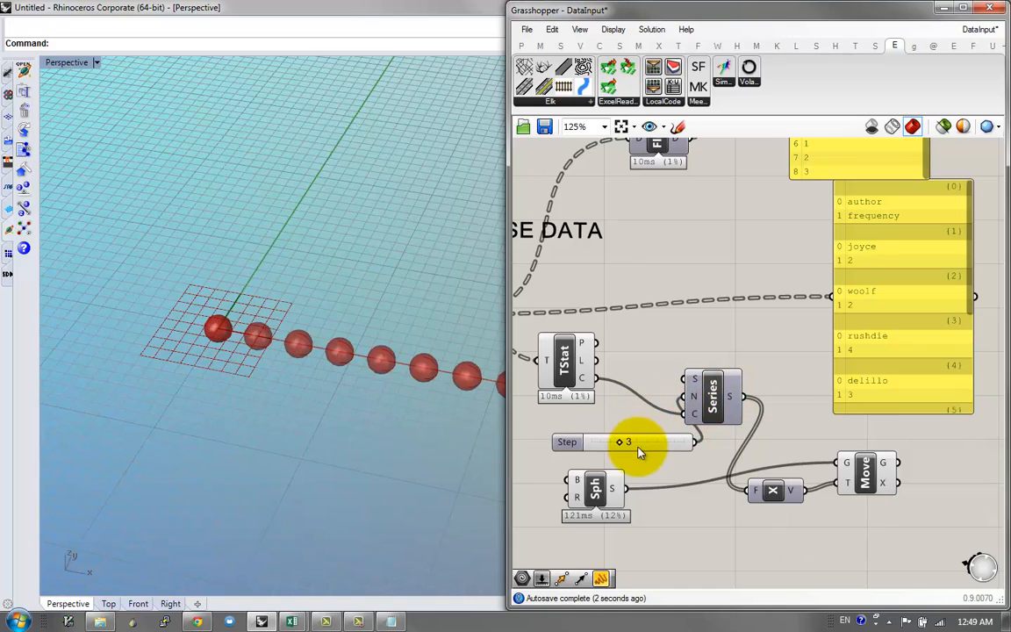
pyautogui.moveTo(621, 442)
pyautogui.mouseDown()
pyautogui.moveTo(600, 444)
pyautogui.moveTo(623, 443)
pyautogui.mouseUp()
pyautogui.click(291, 361)
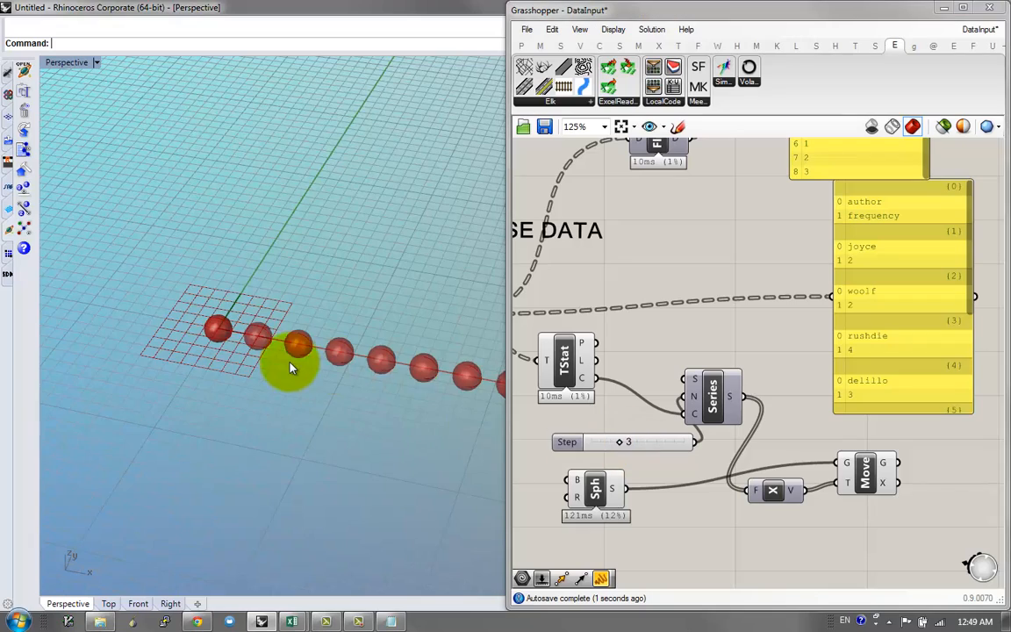
pyautogui.scroll(-6, 292, 361)
pyautogui.moveTo(292, 361); pyautogui.dragTo(327, 321, button='right')
pyautogui.scroll(4, 331, 342)
# Step: Move both data panels farther from the component chain and shift Sphere closer to Unit X
pyautogui.moveTo(764, 425); pyautogui.dragTo(661, 410, button='right')
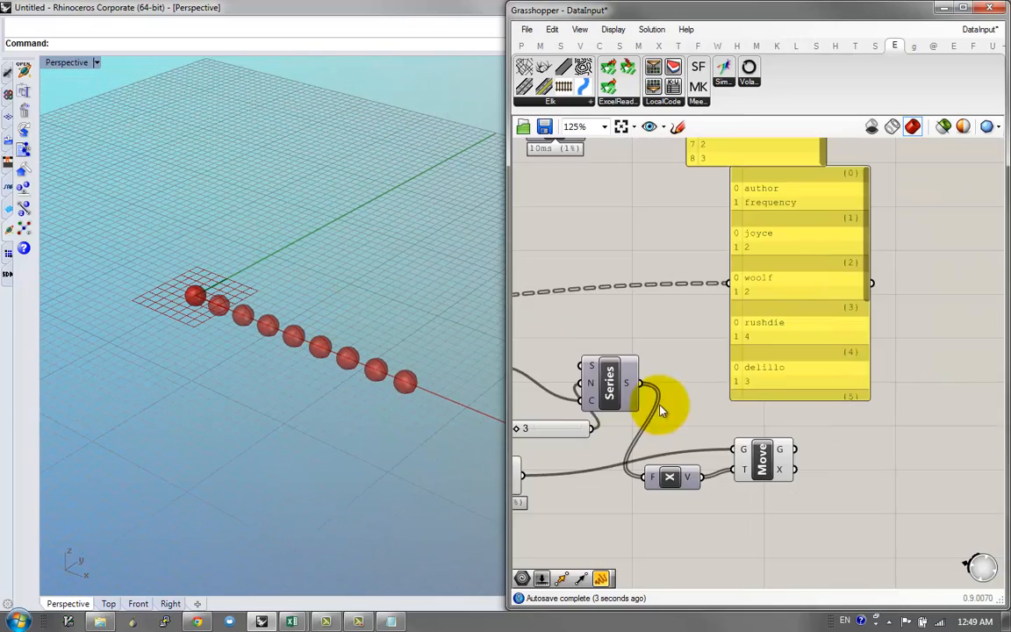
pyautogui.moveTo(767, 375); pyautogui.dragTo(734, 430, button='right')
pyautogui.scroll(-2, 734, 430)
pyautogui.moveTo(880, 338); pyautogui.dragTo(805, 222)
pyautogui.click(926, 303)
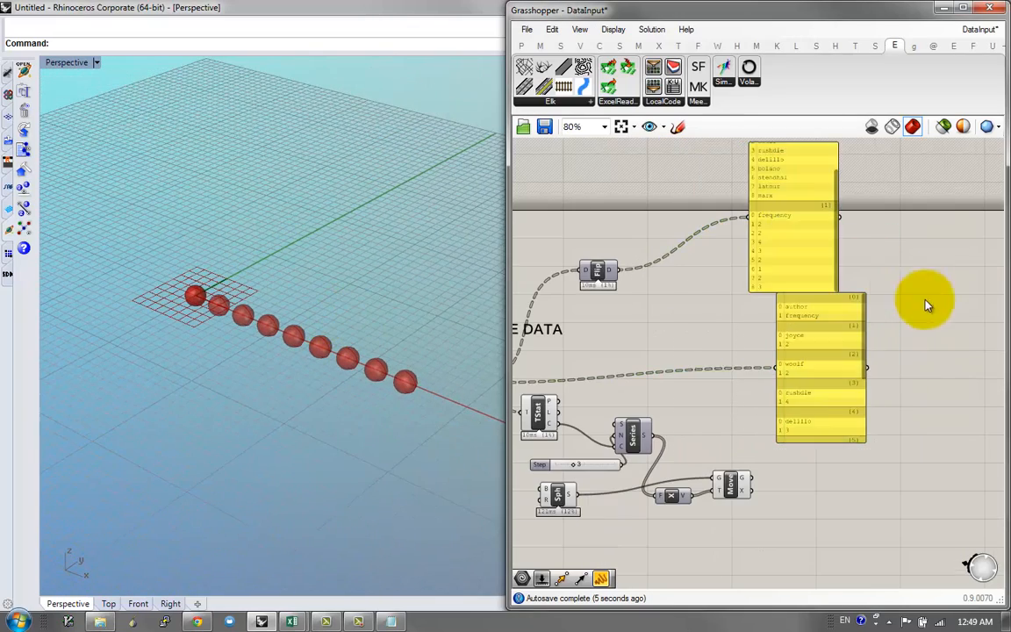
pyautogui.moveTo(812, 422); pyautogui.dragTo(852, 411, button='right')
pyautogui.scroll(2, 749, 443)
pyautogui.moveTo(570, 495); pyautogui.dragTo(614, 494)
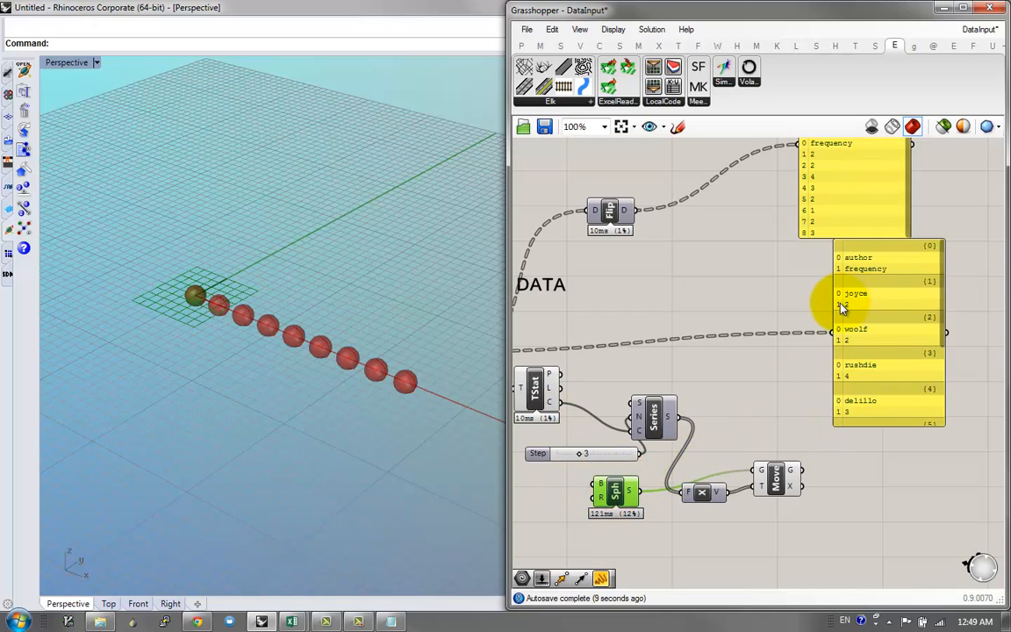
# Step: Examine how the author and frequency items are arranged in each branch of the unflipped data panel
pyautogui.moveTo(943, 318); pyautogui.dragTo(940, 253)
pyautogui.moveTo(823, 356); pyautogui.dragTo(871, 397, button='right')
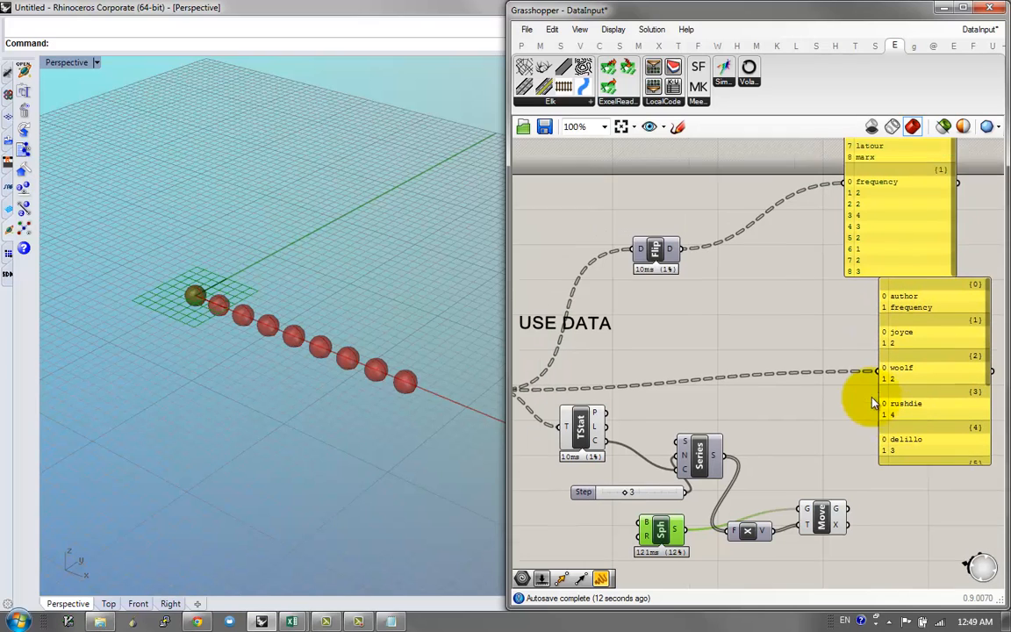
pyautogui.scroll(-1, 724, 374)
pyautogui.moveTo(736, 359); pyautogui.dragTo(736, 336, button='right')
pyautogui.scroll(1, 736, 336)
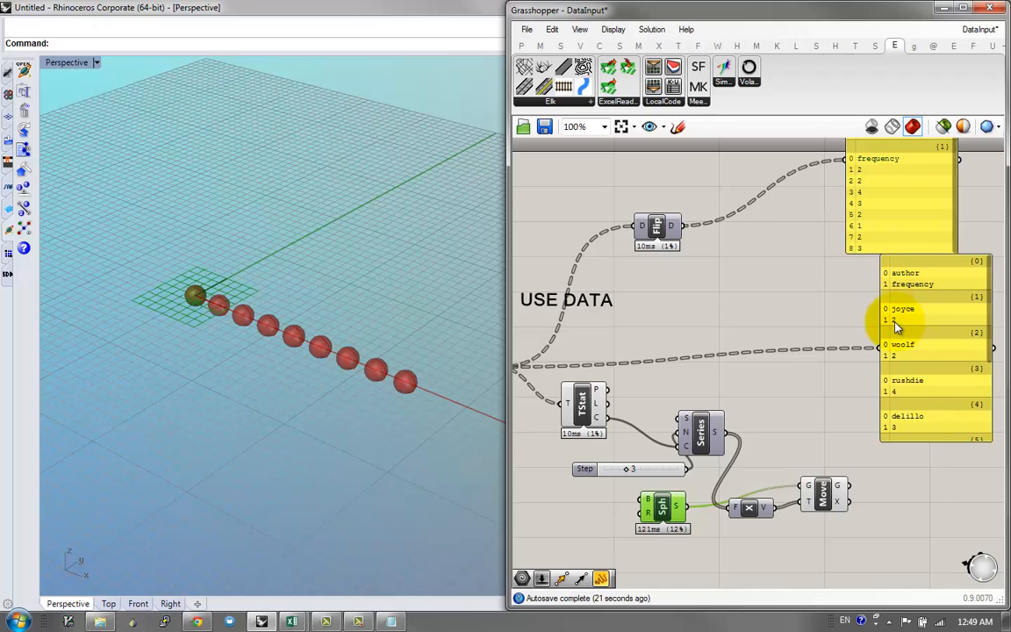
pyautogui.moveTo(726, 312); pyautogui.dragTo(551, 256, button='right')
pyautogui.moveTo(996, 263); pyautogui.dragTo(686, 300, button='right')
pyautogui.moveTo(869, 275); pyautogui.dragTo(873, 328, button='right')
# Step: Add a List Item component below Flip Matrix and connect the Split results to its L input
pyautogui.click(682, 296)
pyautogui.doubleClick(684, 301)
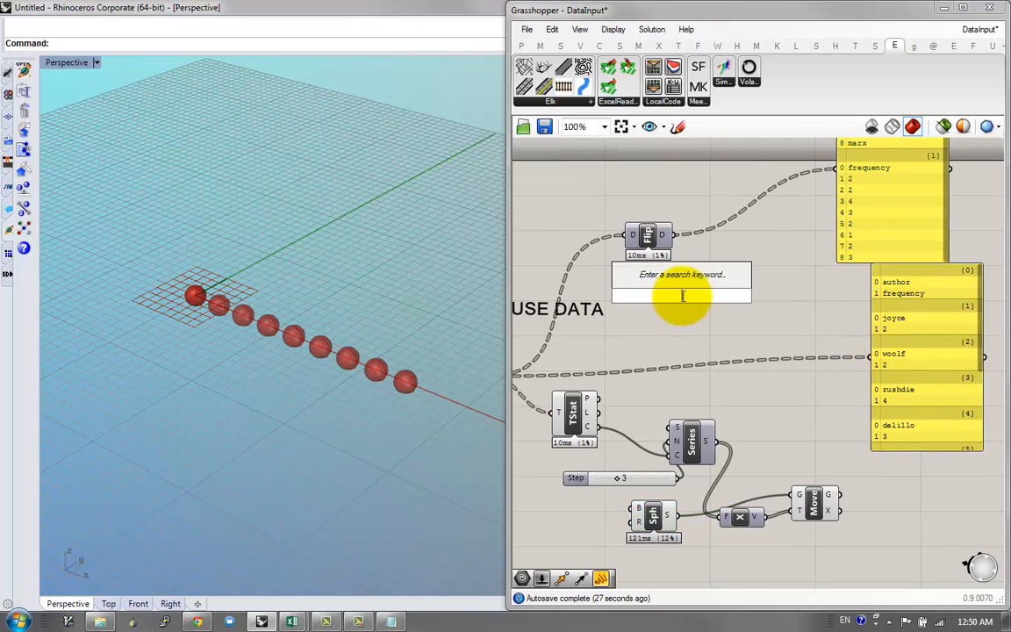
pyautogui.write('item')
pyautogui.click(678, 263)
pyautogui.moveTo(520, 383); pyautogui.dragTo(578, 406, button='right')
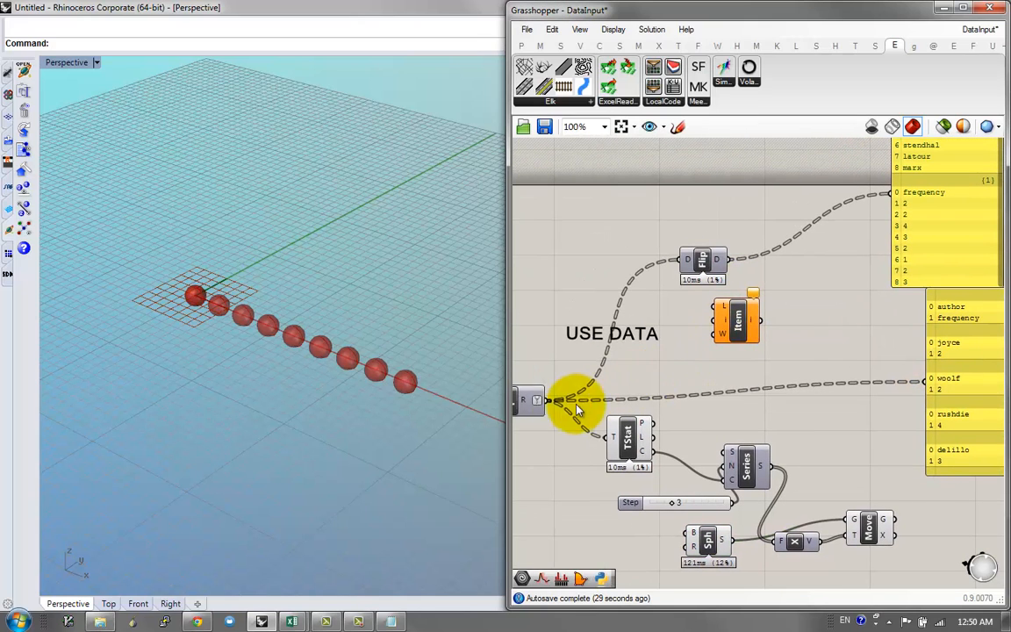
pyautogui.moveTo(719, 332); pyautogui.dragTo(748, 332)
# Step: Add a number slider set to 1 and connect it to List Item's index input
pyautogui.doubleClick(727, 357)
pyautogui.write('1')
pyautogui.click(718, 342)
pyautogui.moveTo(698, 348); pyautogui.dragTo(556, 349, button='right')
pyautogui.scroll(1, 792, 313)
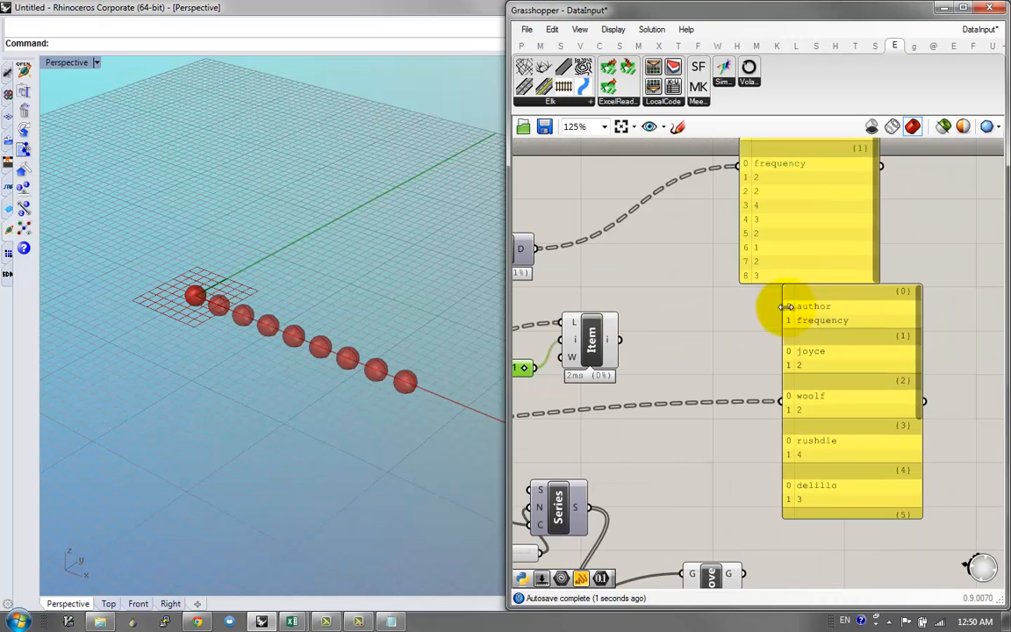
# Step: Connect List Item's output to the flipped data panel and arrange both panels side by side next to List Item
pyautogui.moveTo(846, 327); pyautogui.dragTo(880, 332, button='right')
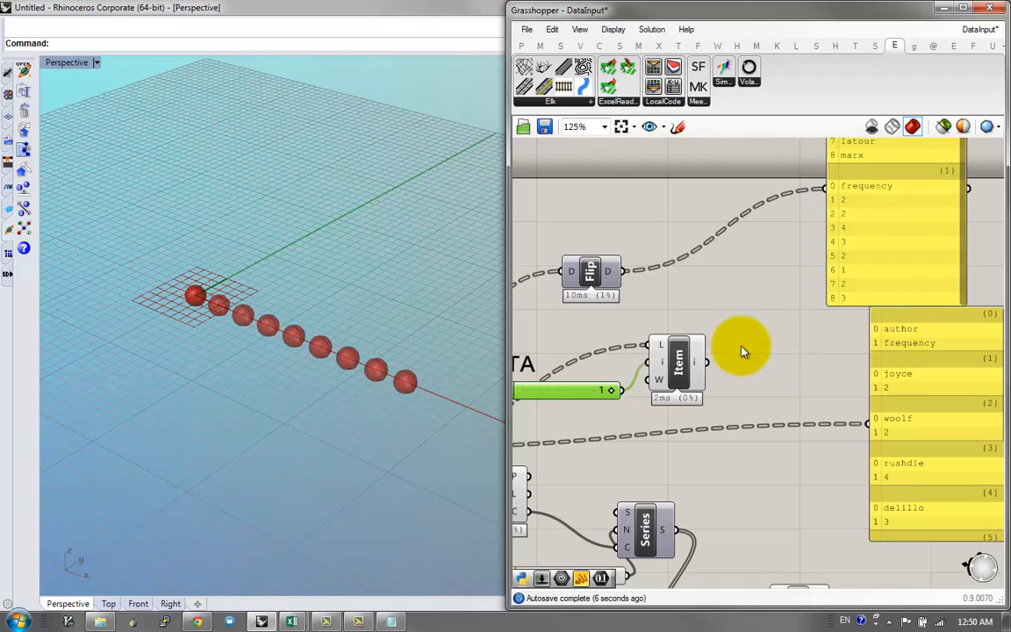
pyautogui.moveTo(707, 362); pyautogui.dragTo(825, 189)
pyautogui.moveTo(898, 262); pyautogui.dragTo(819, 449)
pyautogui.moveTo(820, 394); pyautogui.dragTo(770, 312, button='right')
pyautogui.scroll(-1, 827, 305)
pyautogui.moveTo(910, 337); pyautogui.dragTo(954, 328)
pyautogui.moveTo(737, 308); pyautogui.dragTo(710, 330, button='right')
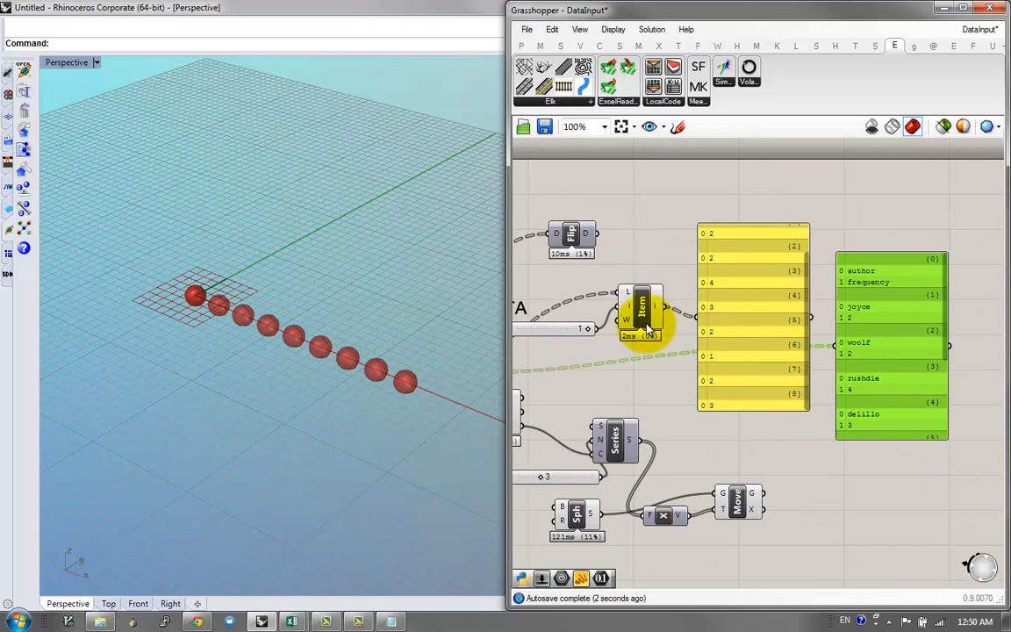
# Step: Try List Item's index at 0 and return it to 1
pyautogui.moveTo(579, 333); pyautogui.dragTo(604, 334, button='right')
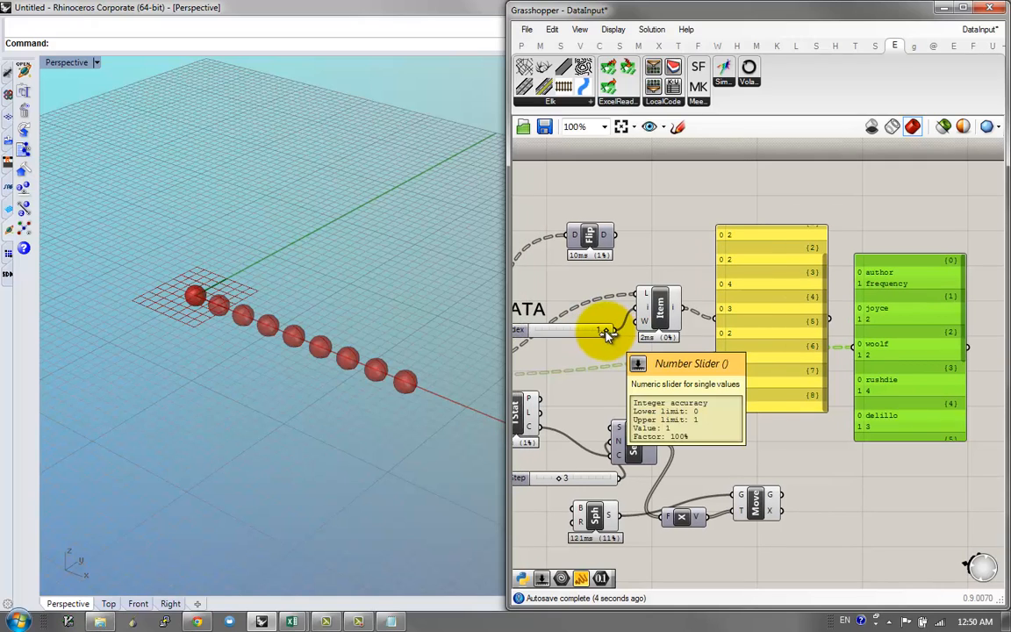
pyautogui.scroll(2, 766, 305)
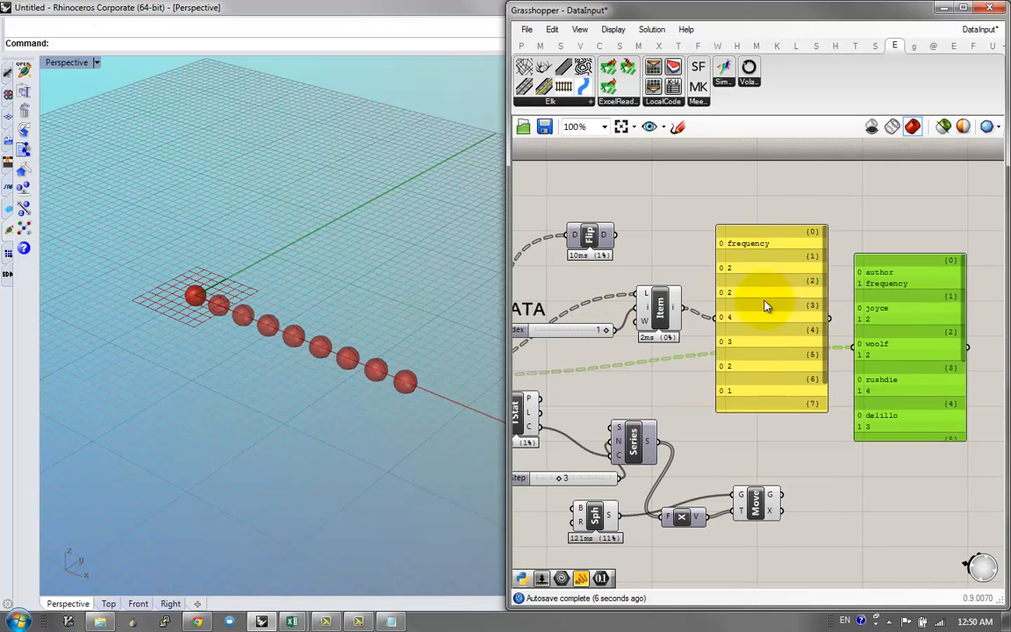
pyautogui.moveTo(605, 333); pyautogui.dragTo(541, 334)
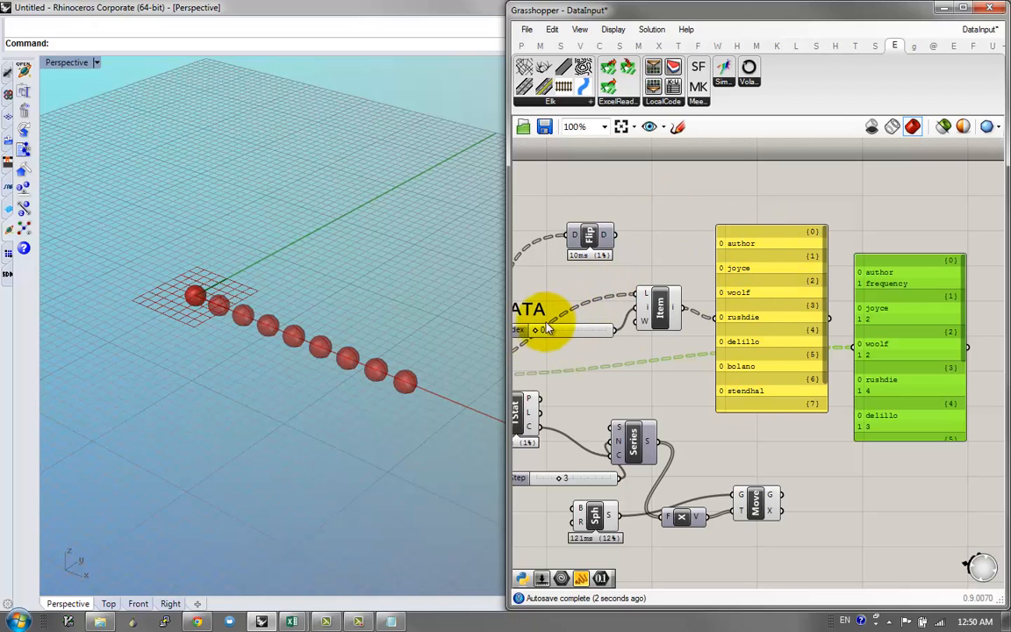
pyautogui.moveTo(544, 330); pyautogui.dragTo(605, 332)
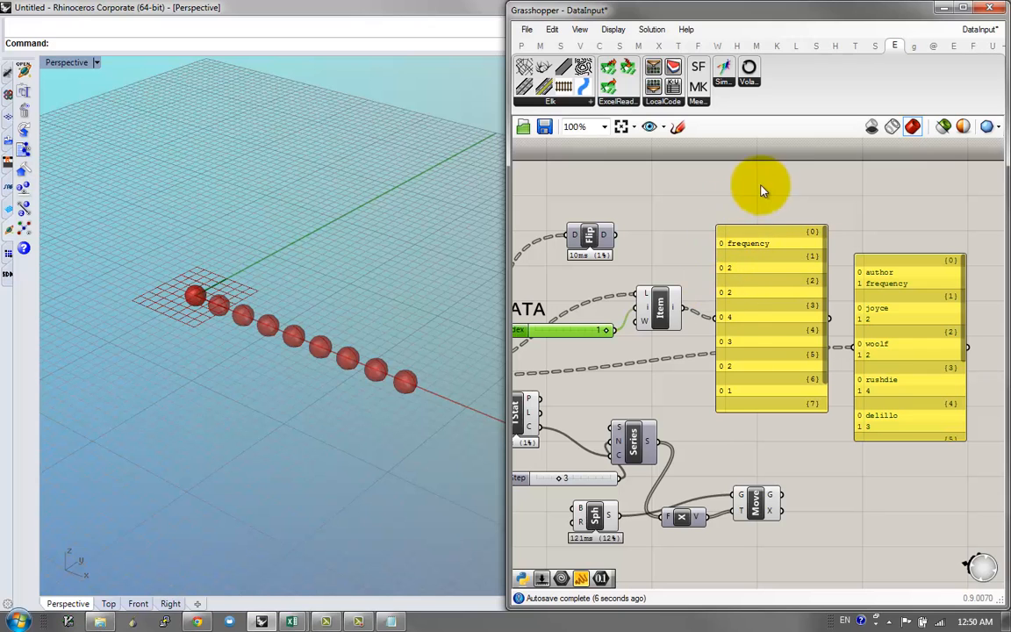
# Step: Move the Index slider, List Item and both data panels together farther from the USE DATA label
pyautogui.moveTo(762, 190); pyautogui.dragTo(607, 333)
pyautogui.keyDown('shift'); pyautogui.click(604, 332); pyautogui.keyUp('shift')
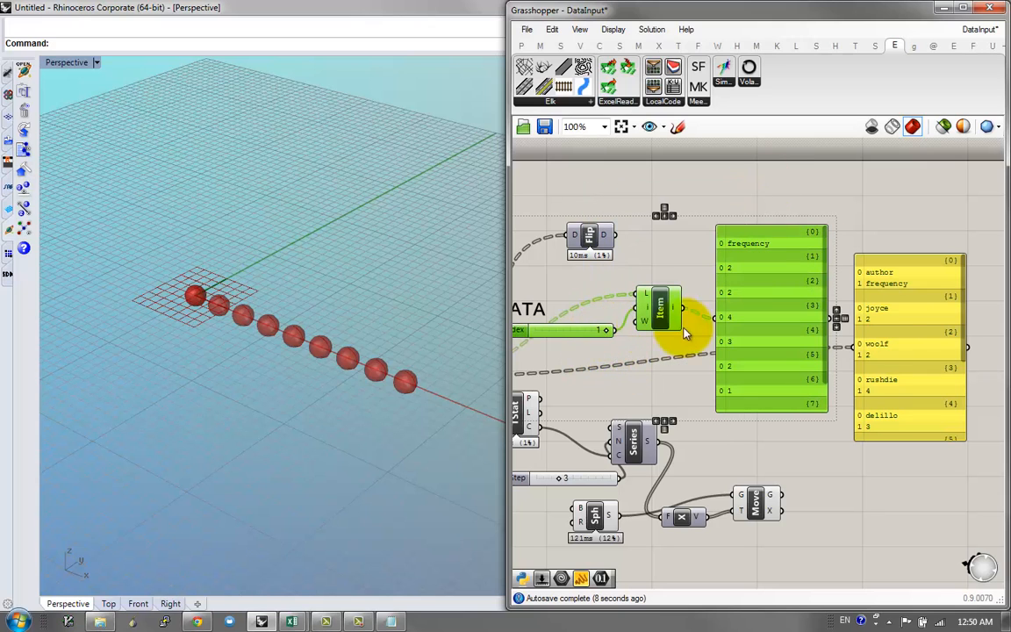
pyautogui.keyDown('shift'); pyautogui.click(902, 343); pyautogui.keyUp('shift')
pyautogui.moveTo(776, 345); pyautogui.dragTo(615, 353, button='right')
pyautogui.moveTo(624, 359); pyautogui.dragTo(824, 330)
pyautogui.moveTo(824, 330); pyautogui.dragTo(719, 343, button='right')
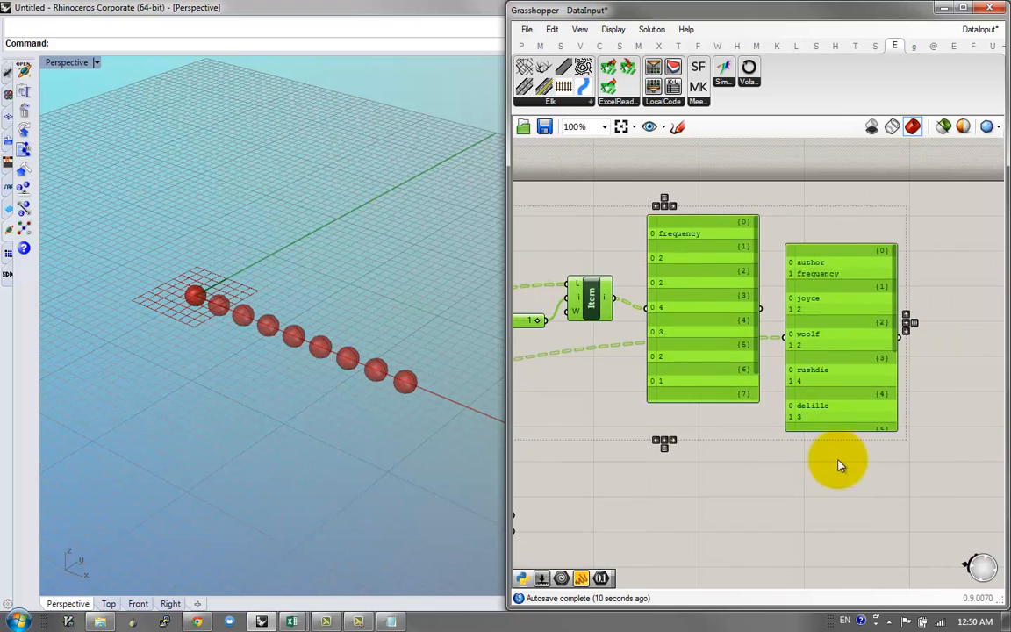
pyautogui.click(838, 464)
# Step: Add a Split Tree component between the USE DATA label and the Index slider
pyautogui.moveTo(795, 273); pyautogui.dragTo(886, 293, button='right')
pyautogui.scroll(-2, 834, 319)
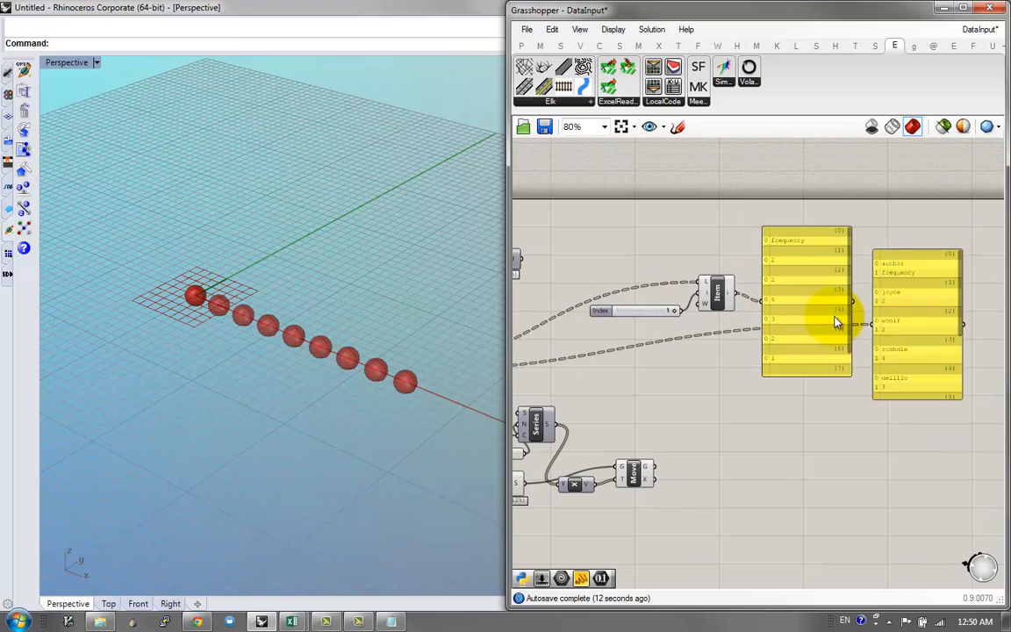
pyautogui.moveTo(677, 312); pyautogui.dragTo(841, 348, button='right')
pyautogui.scroll(1, 840, 347)
pyautogui.moveTo(702, 345); pyautogui.dragTo(517, 403, button='right')
pyautogui.scroll(-1, 526, 401)
pyautogui.scroll(-1, 604, 361)
pyautogui.moveTo(605, 363); pyautogui.dragTo(694, 355, button='right')
pyautogui.scroll(1, 684, 360)
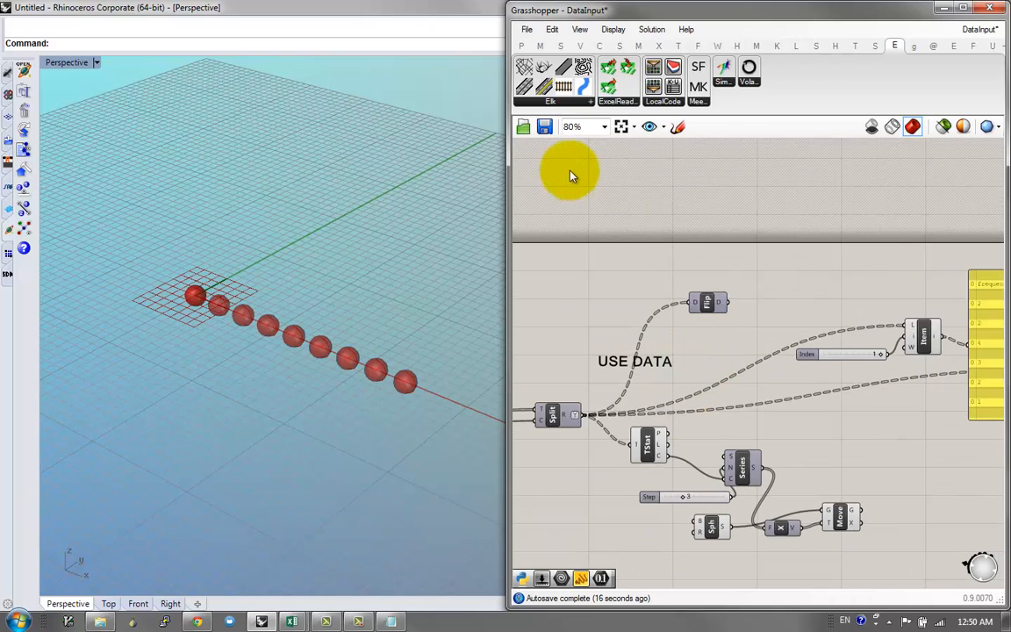
pyautogui.click(540, 46)
pyautogui.click(578, 46)
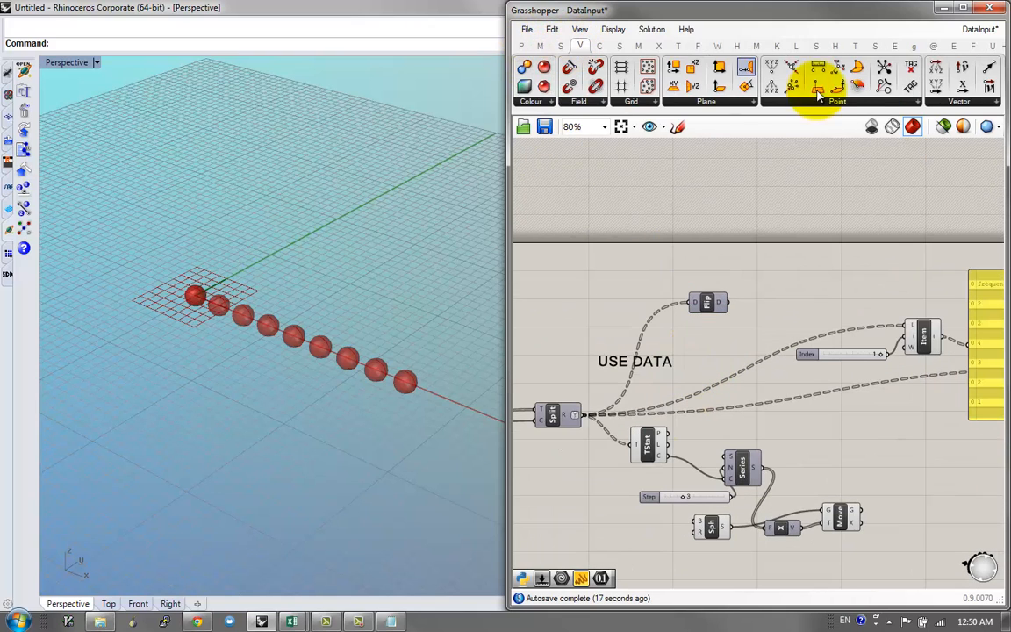
pyautogui.click(522, 45)
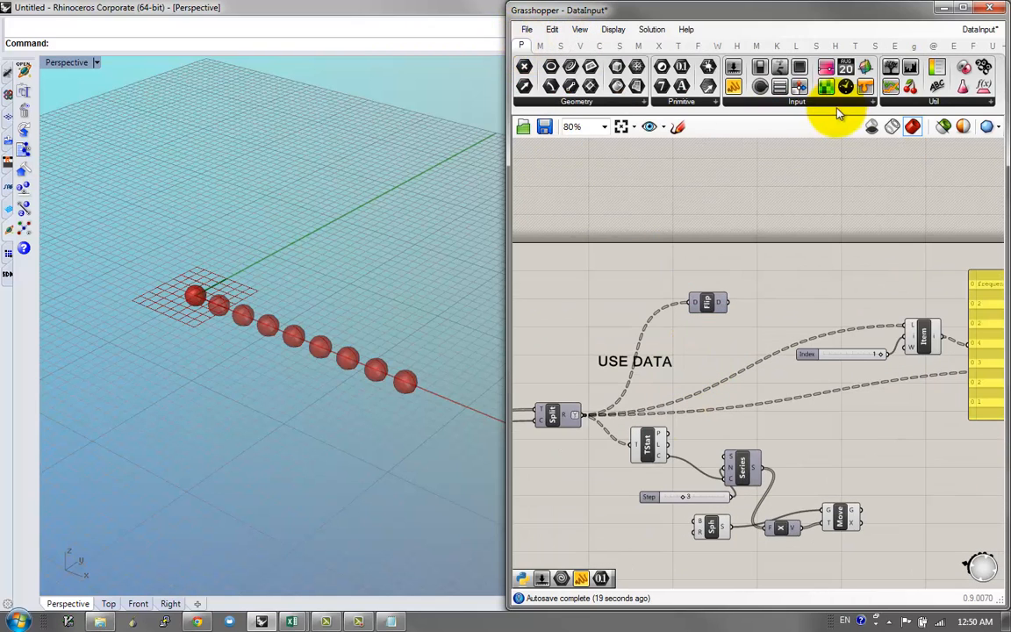
pyautogui.click(540, 46)
pyautogui.click(560, 46)
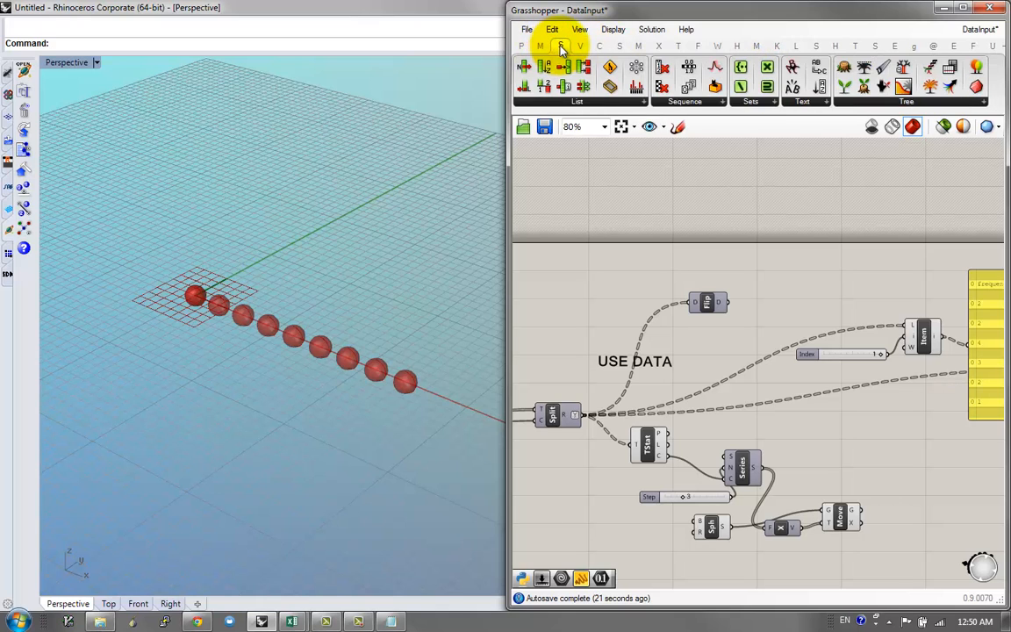
pyautogui.click(846, 103)
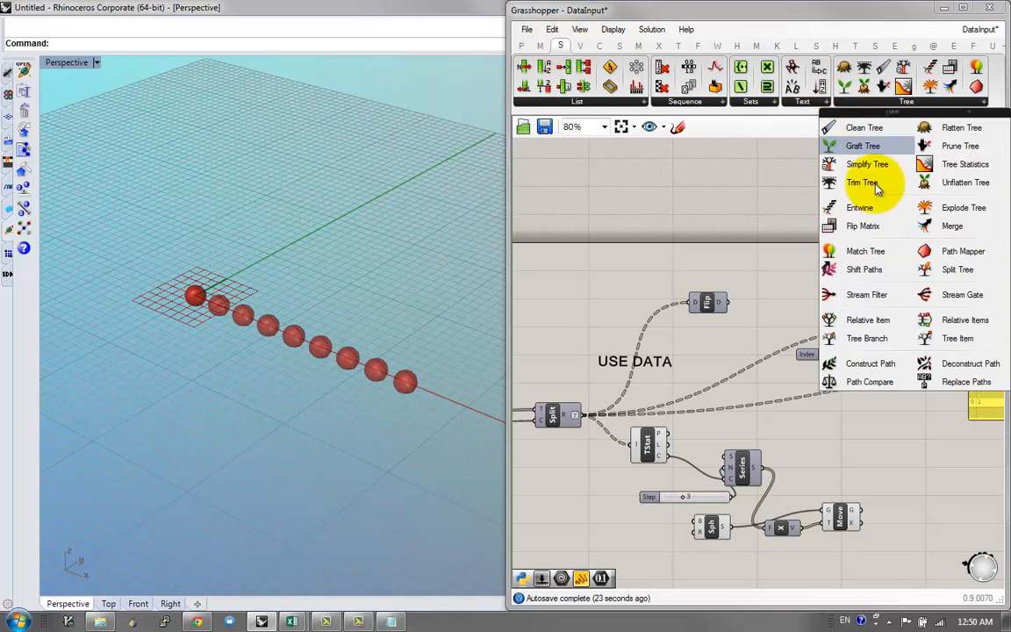
pyautogui.click(949, 272)
pyautogui.click(722, 388)
pyautogui.scroll(2, 722, 388)
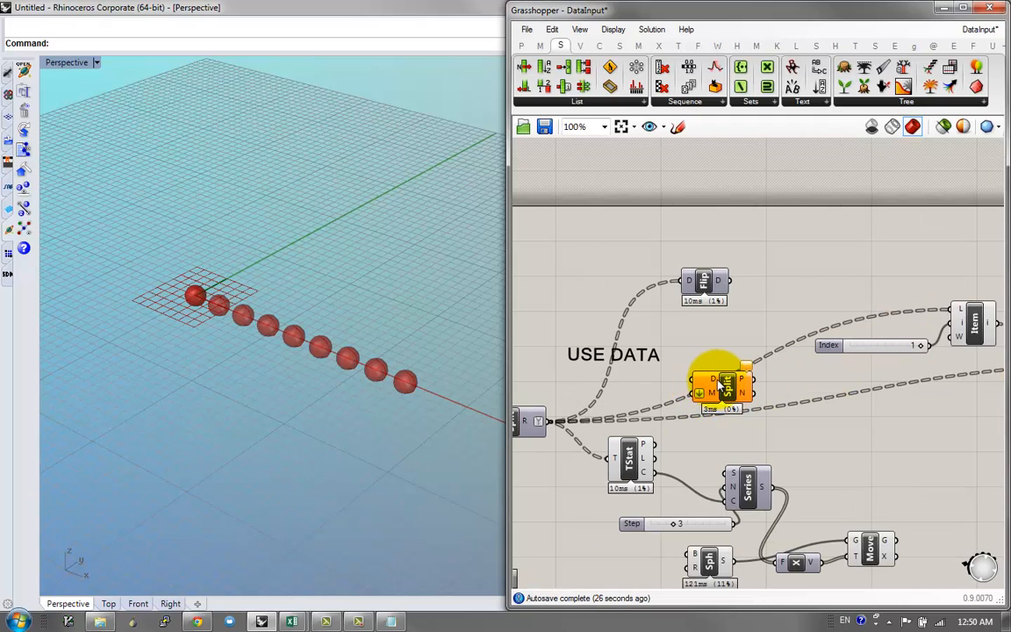
# Step: Delete the Flip Matrix component
pyautogui.moveTo(720, 386); pyautogui.dragTo(637, 335, button='right')
pyautogui.scroll(-1, 693, 302)
pyautogui.scroll(1, 694, 303)
pyautogui.moveTo(652, 256); pyautogui.dragTo(648, 227)
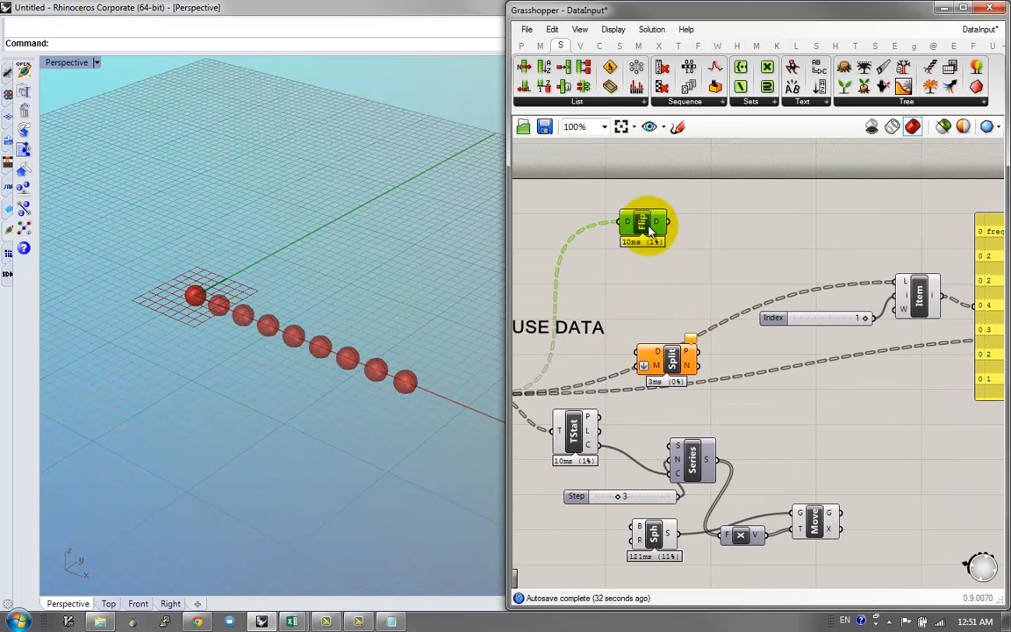
pyautogui.press('Delete')
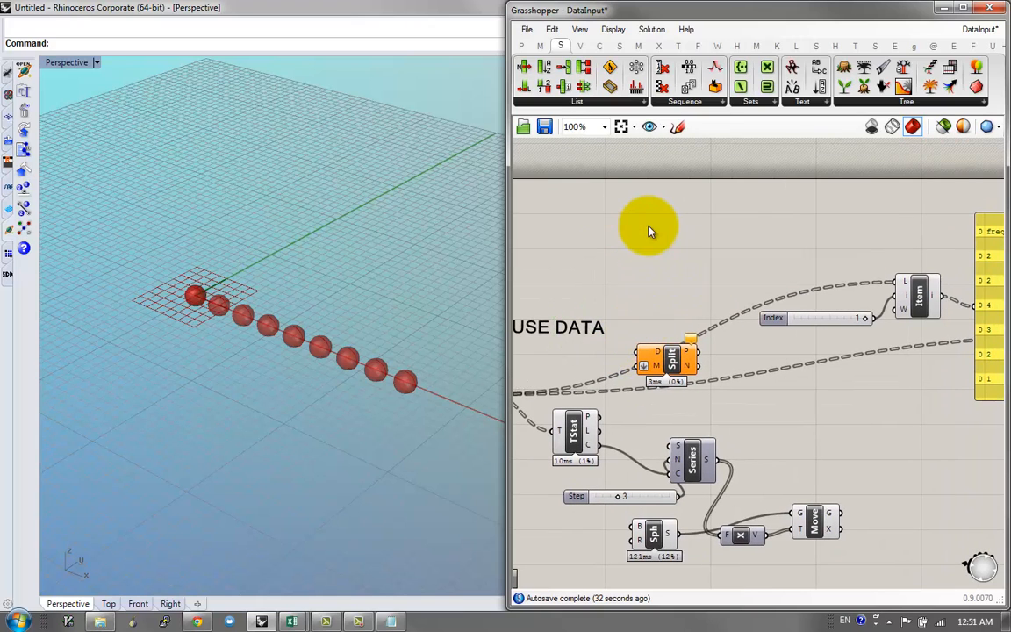
# Step: Shift Split Tree away from the USE DATA label and add an empty panel in front of it
pyautogui.moveTo(676, 359); pyautogui.dragTo(752, 379)
pyautogui.doubleClick(704, 357)
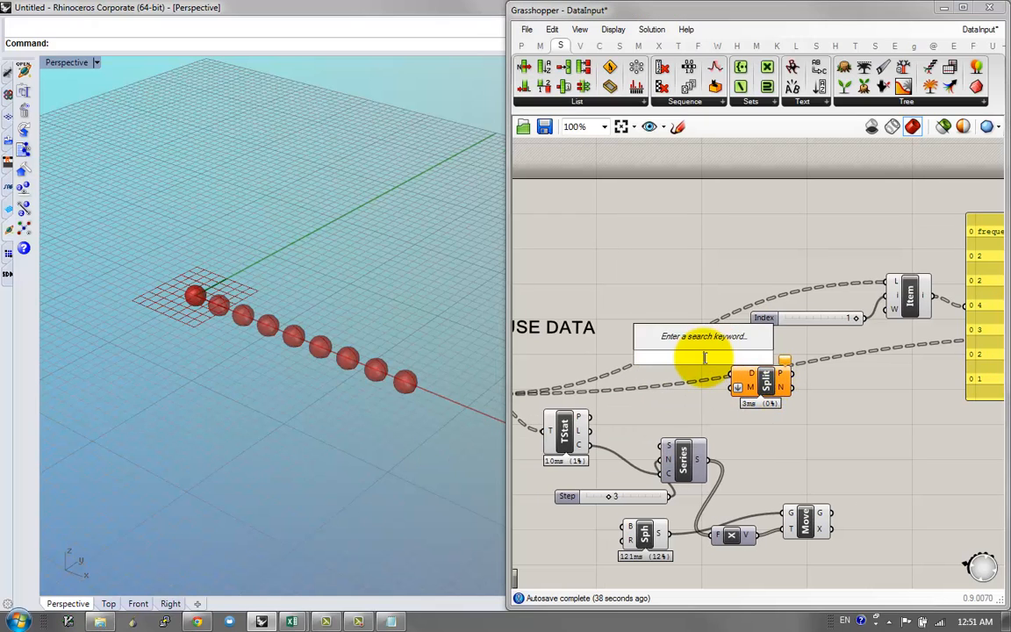
pyautogui.write('"')
pyautogui.click(703, 339)
# Step: Move the author and frequency data panel back beside the USE DATA label, near the empty panel
pyautogui.moveTo(676, 343); pyautogui.dragTo(609, 337, button='right')
pyautogui.moveTo(950, 331); pyautogui.dragTo(709, 354, button='right')
pyautogui.moveTo(848, 318); pyautogui.dragTo(676, 398)
pyautogui.moveTo(676, 399); pyautogui.dragTo(955, 387, button='right')
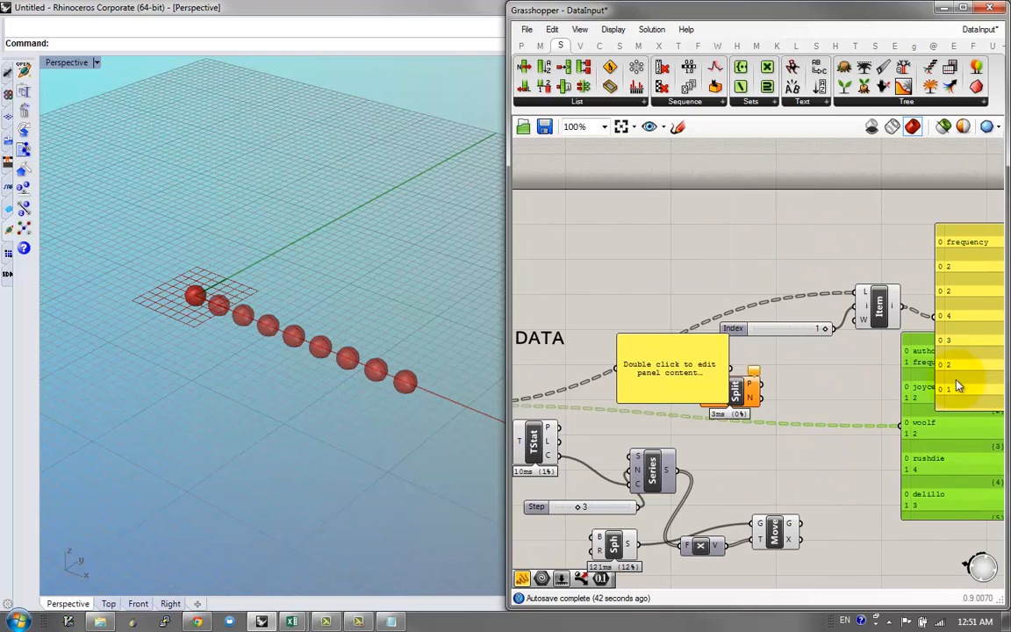
pyautogui.moveTo(948, 456); pyautogui.dragTo(568, 326)
pyautogui.moveTo(653, 275); pyautogui.dragTo(704, 280, button='right')
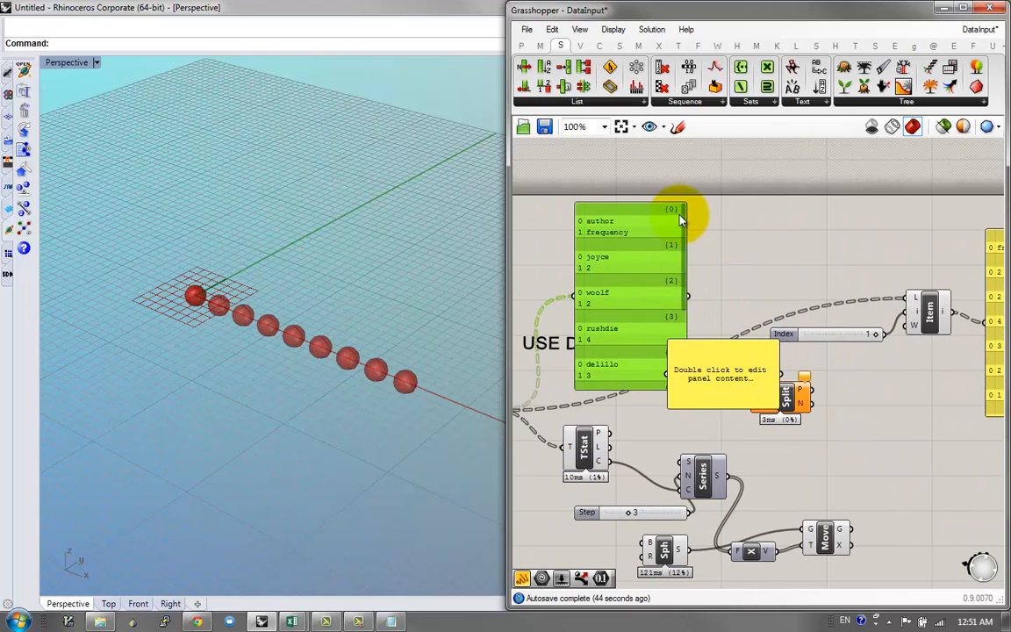
# Step: Enter {0} in the new panel and wire it to Split Tree's M input, with the Split results feeding D
pyautogui.doubleClick(737, 356)
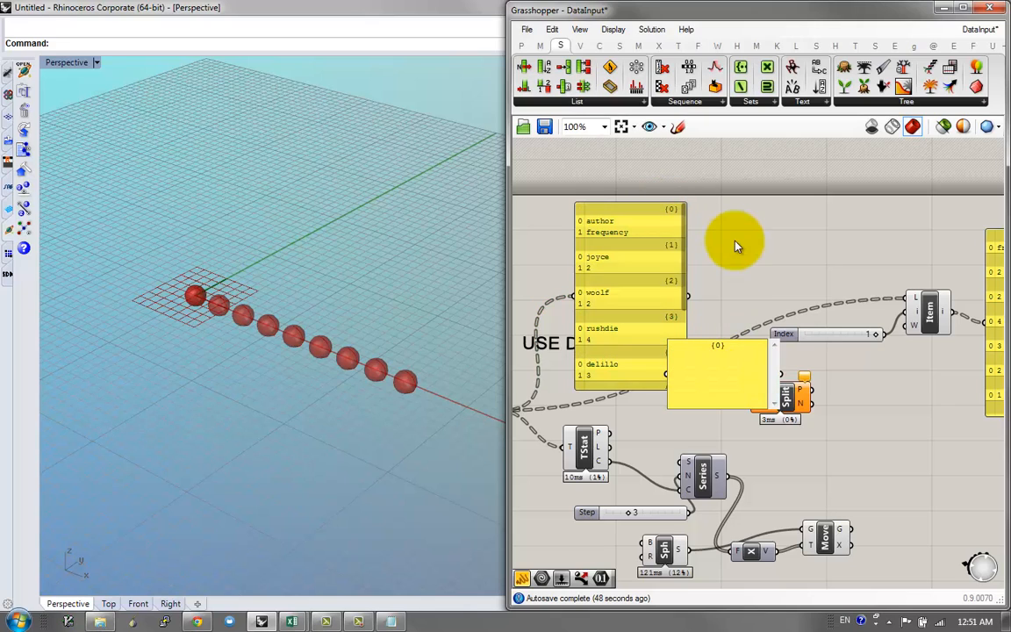
pyautogui.moveTo(774, 404)
pyautogui.mouseDown()
pyautogui.moveTo(713, 384)
pyautogui.moveTo(702, 355)
pyautogui.moveTo(782, 399)
pyautogui.mouseUp()
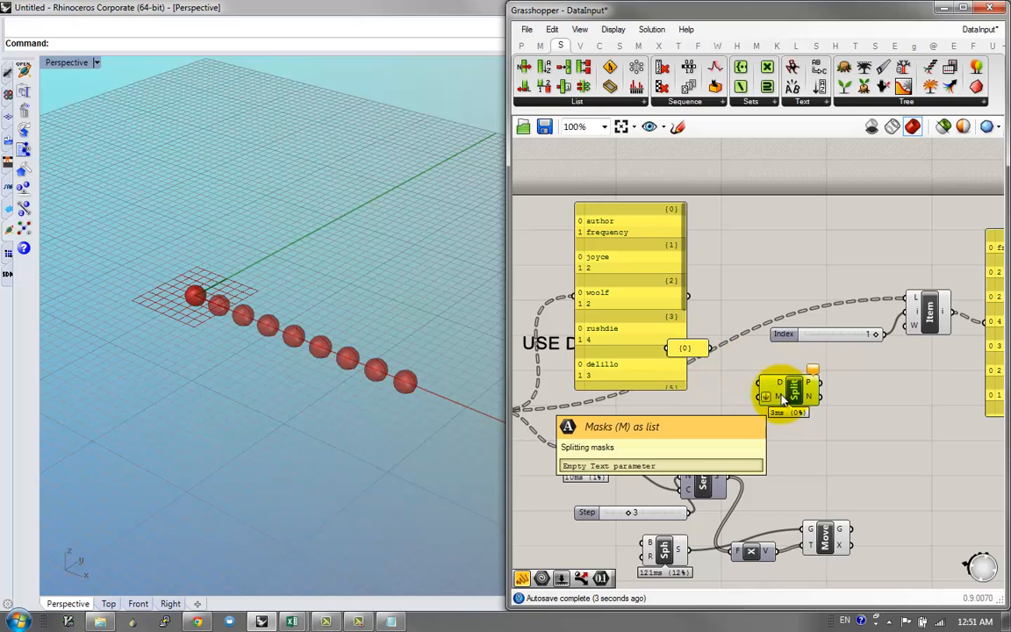
pyautogui.moveTo(778, 391); pyautogui.dragTo(841, 400, button='right')
pyautogui.moveTo(829, 404); pyautogui.dragTo(772, 357)
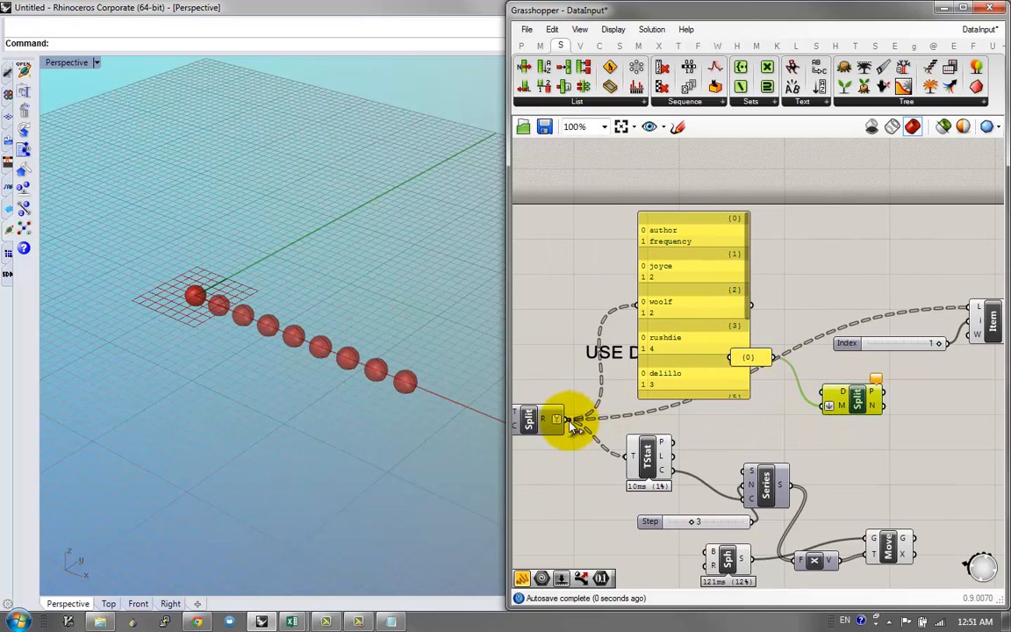
pyautogui.moveTo(776, 374); pyautogui.dragTo(674, 376, button='right')
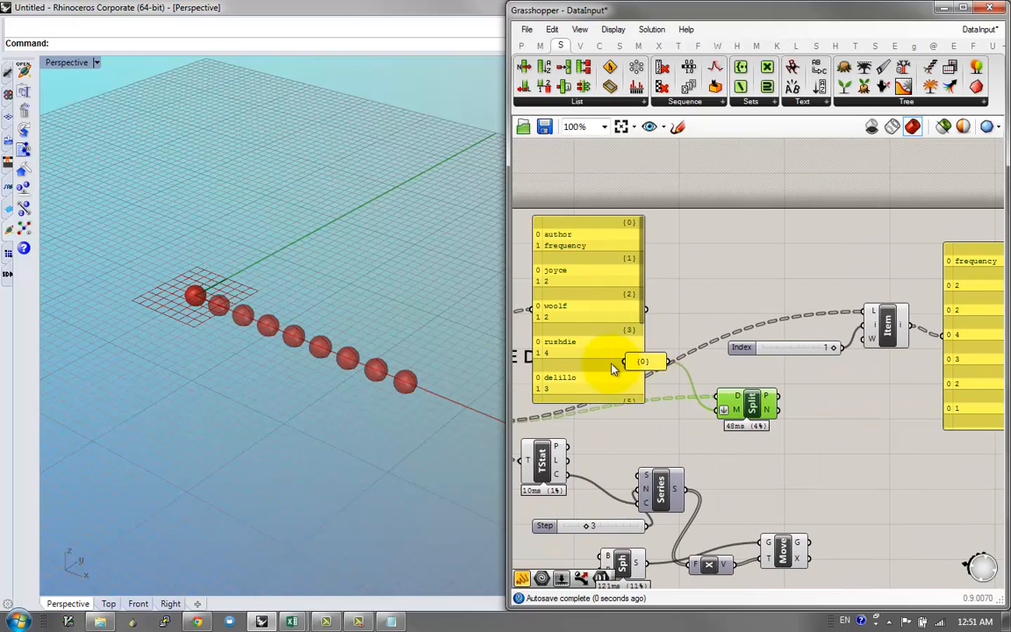
# Step: Connect the author and frequency panel to Split Tree's N output and place it below the List Item panel
pyautogui.moveTo(621, 369); pyautogui.dragTo(912, 451)
pyautogui.moveTo(788, 404); pyautogui.dragTo(862, 475)
pyautogui.moveTo(784, 419); pyautogui.dragTo(814, 456)
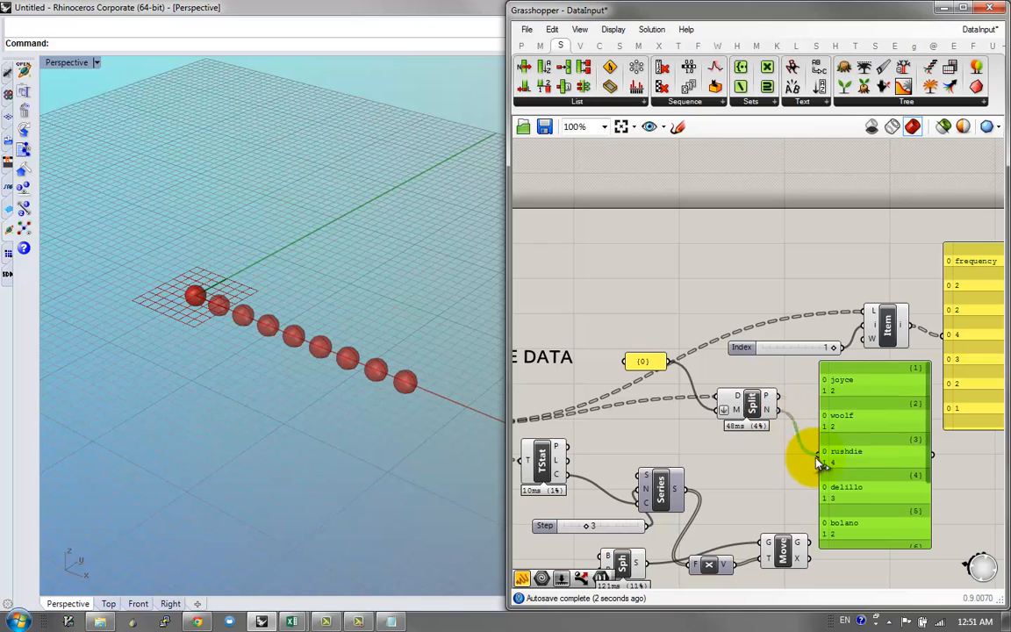
pyautogui.moveTo(927, 444); pyautogui.dragTo(920, 402)
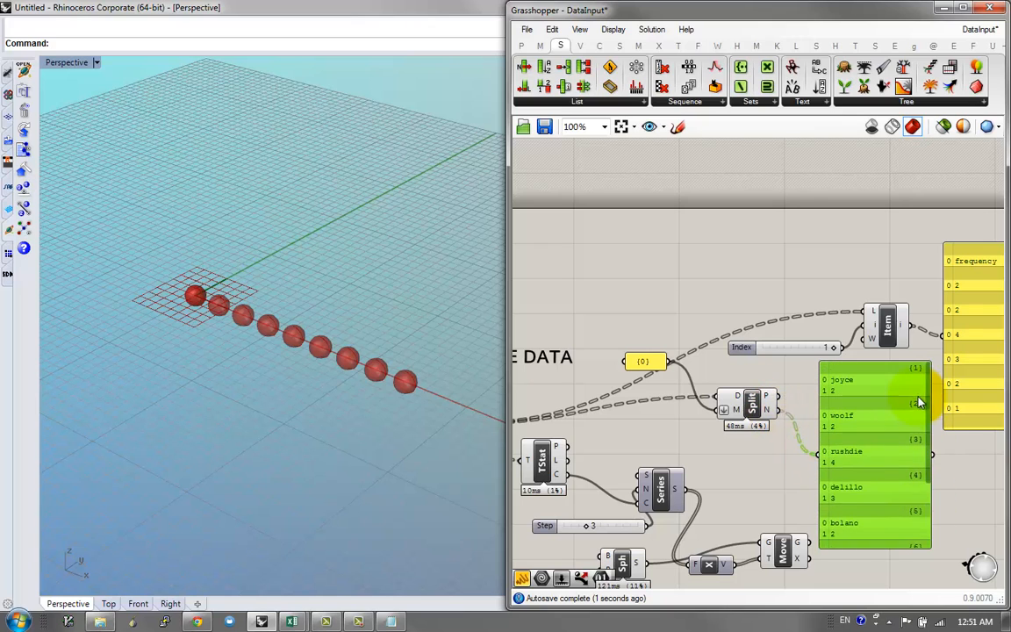
pyautogui.moveTo(903, 453); pyautogui.dragTo(798, 503, button='right')
pyautogui.moveTo(798, 502); pyautogui.dragTo(854, 575)
pyautogui.moveTo(828, 492); pyautogui.dragTo(831, 409, button='right')
pyautogui.scroll(-2, 831, 409)
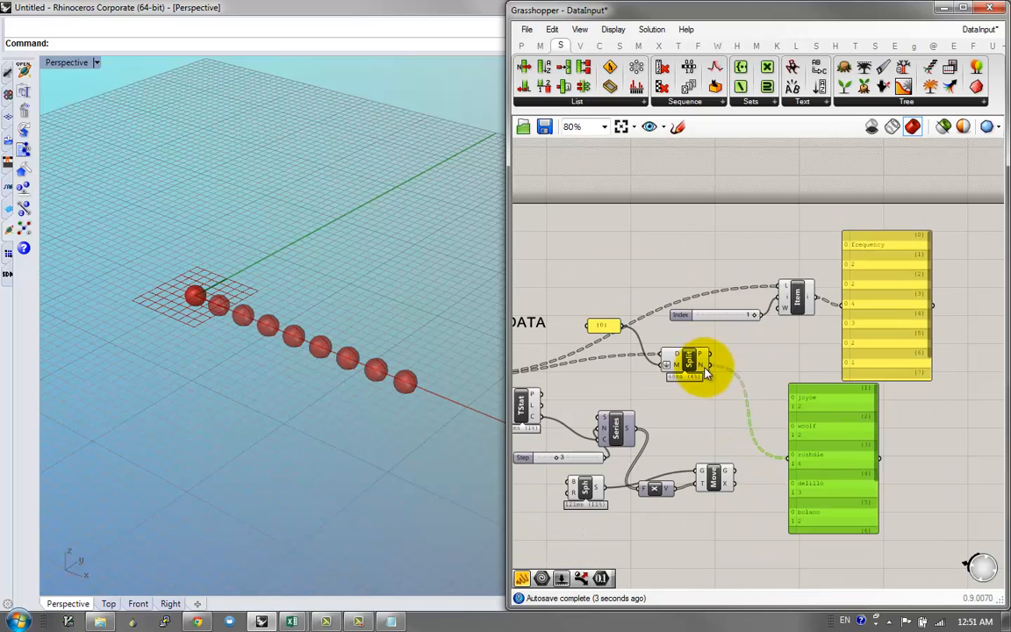
# Step: Connect Split Tree's N output to List Item's L input and shift the Index slider away from List Item
pyautogui.moveTo(708, 365); pyautogui.dragTo(777, 286)
pyautogui.moveTo(898, 293); pyautogui.dragTo(853, 321, button='right')
pyautogui.scroll(2, 838, 318)
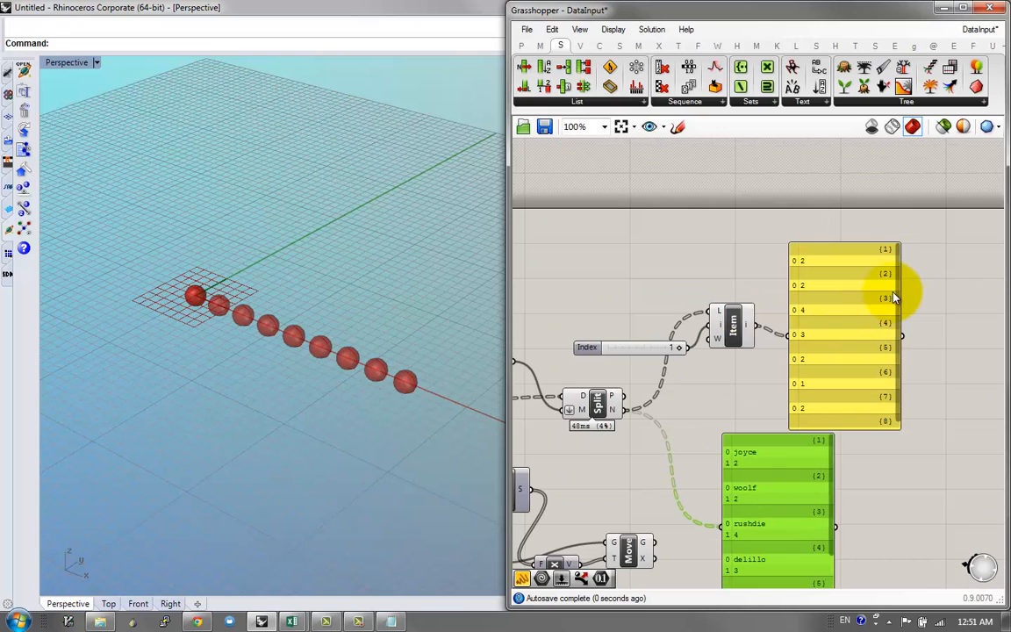
pyautogui.moveTo(894, 298); pyautogui.dragTo(893, 325)
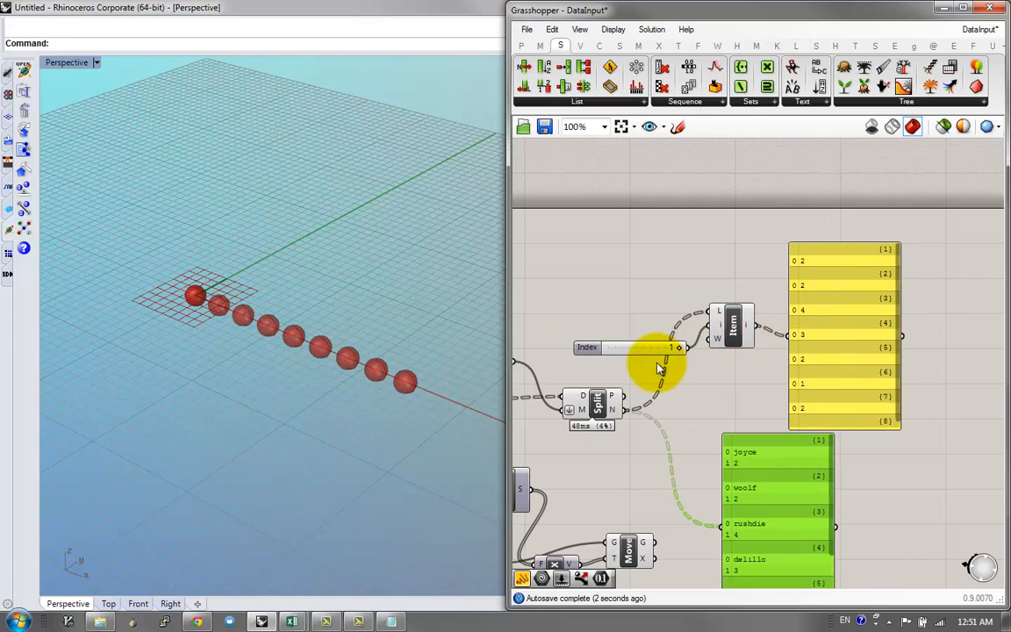
pyautogui.moveTo(680, 349); pyautogui.dragTo(654, 343)
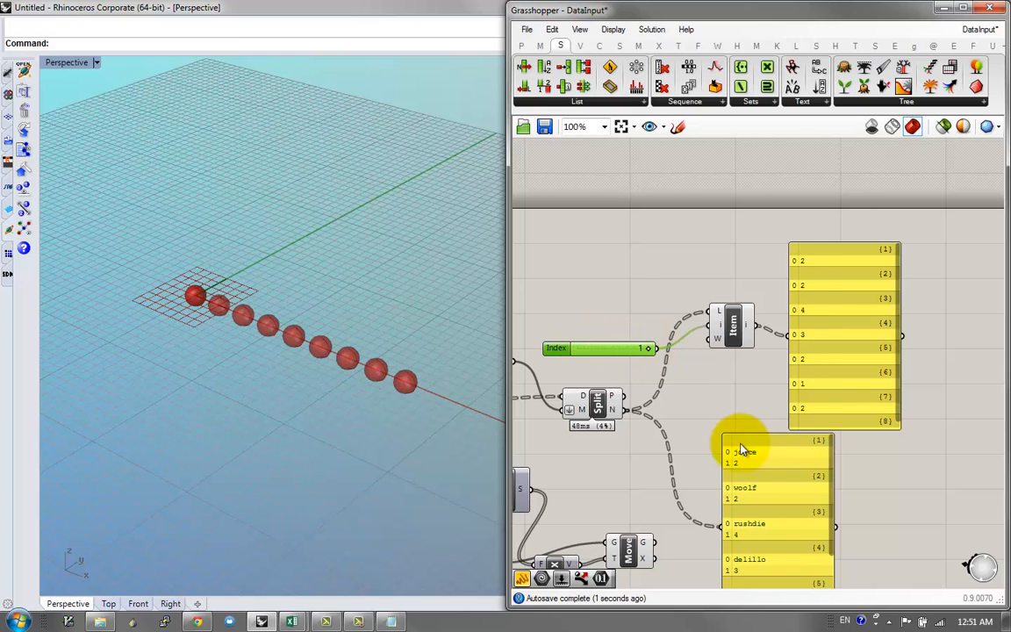
# Step: Delete the author and frequency panel and nudge the List Item results panel down slightly
pyautogui.scroll(-1, 737, 463)
pyautogui.moveTo(737, 462); pyautogui.dragTo(865, 406, button='right')
pyautogui.click(902, 467)
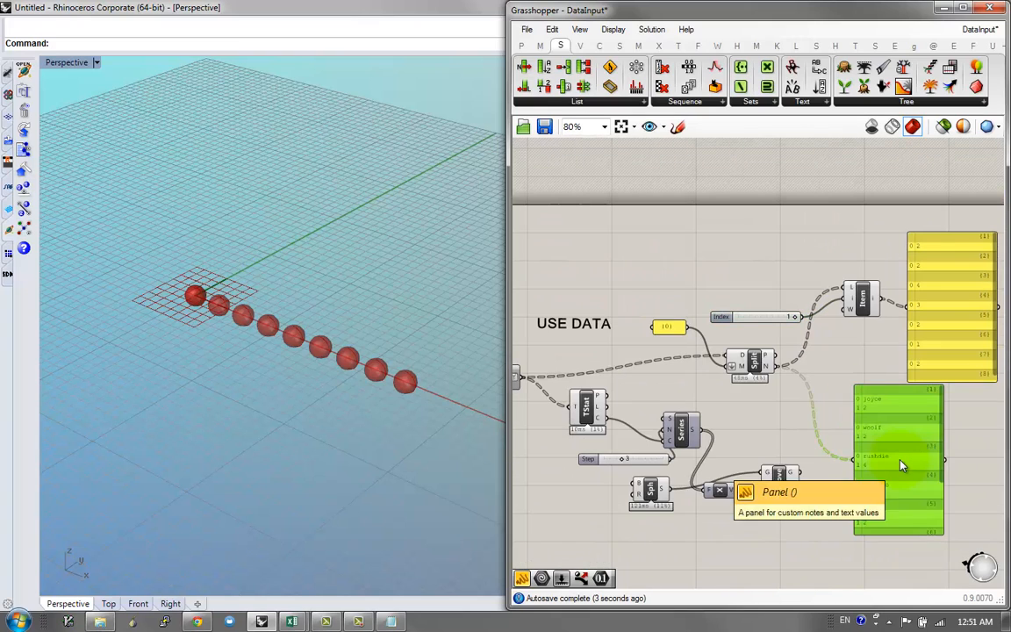
pyautogui.press('Delete')
pyautogui.moveTo(959, 372); pyautogui.dragTo(961, 384)
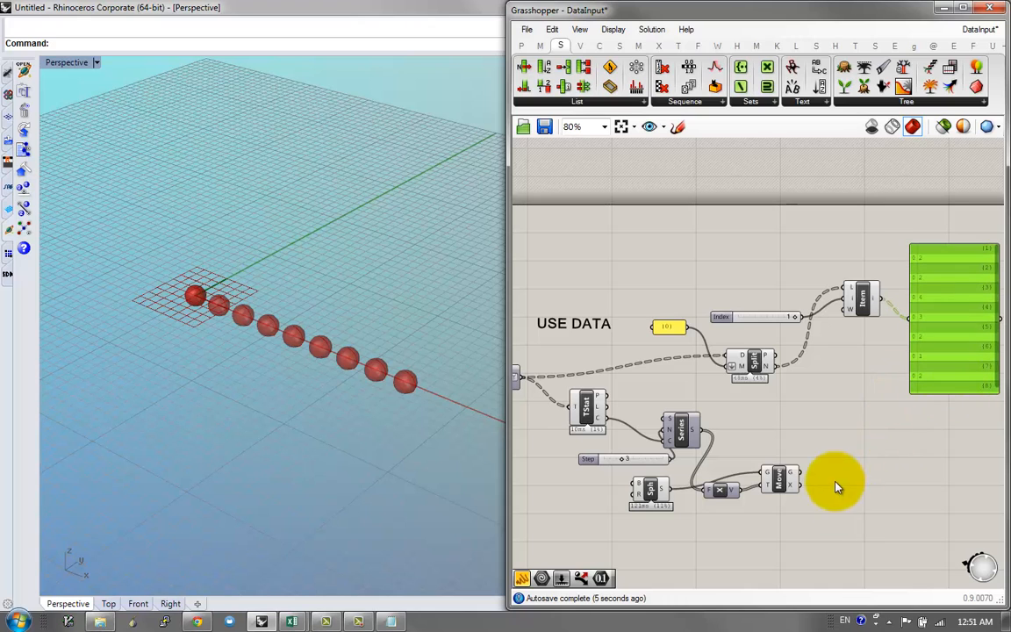
# Step: Move the Tree Statistics, Series, Step slider, Sphere, Unit X and Move group so it sits beneath List Item
pyautogui.moveTo(899, 358); pyautogui.dragTo(840, 355, button='right')
pyautogui.moveTo(764, 508); pyautogui.dragTo(545, 418)
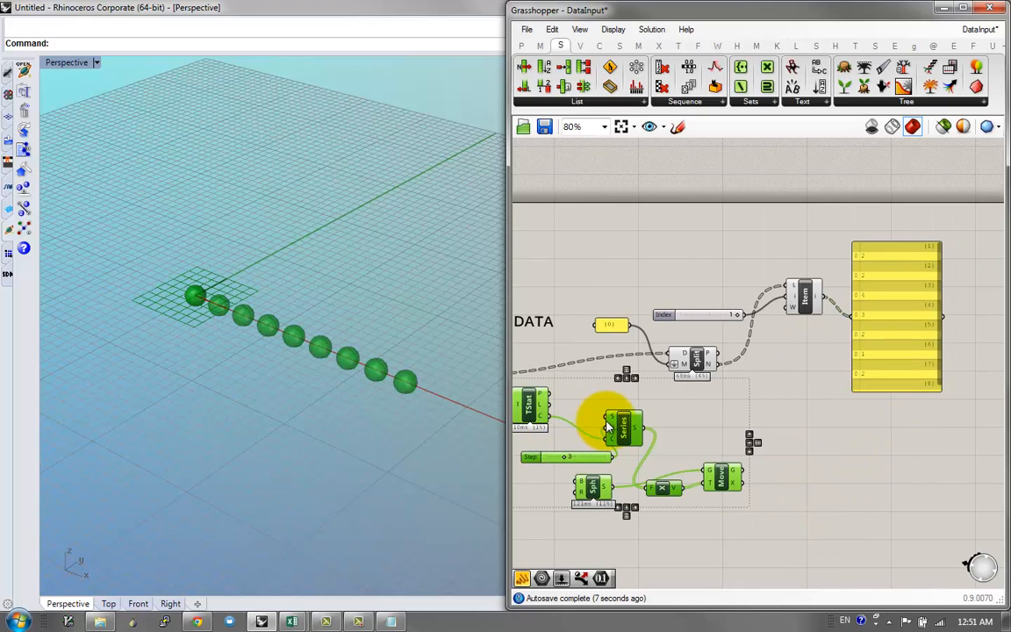
pyautogui.moveTo(630, 425); pyautogui.dragTo(789, 448)
pyautogui.click(936, 412)
# Step: Move the frequency panel farther from List Item and place Sphere just below that panel
pyautogui.moveTo(936, 413); pyautogui.dragTo(826, 383, button='right')
pyautogui.scroll(1, 842, 352)
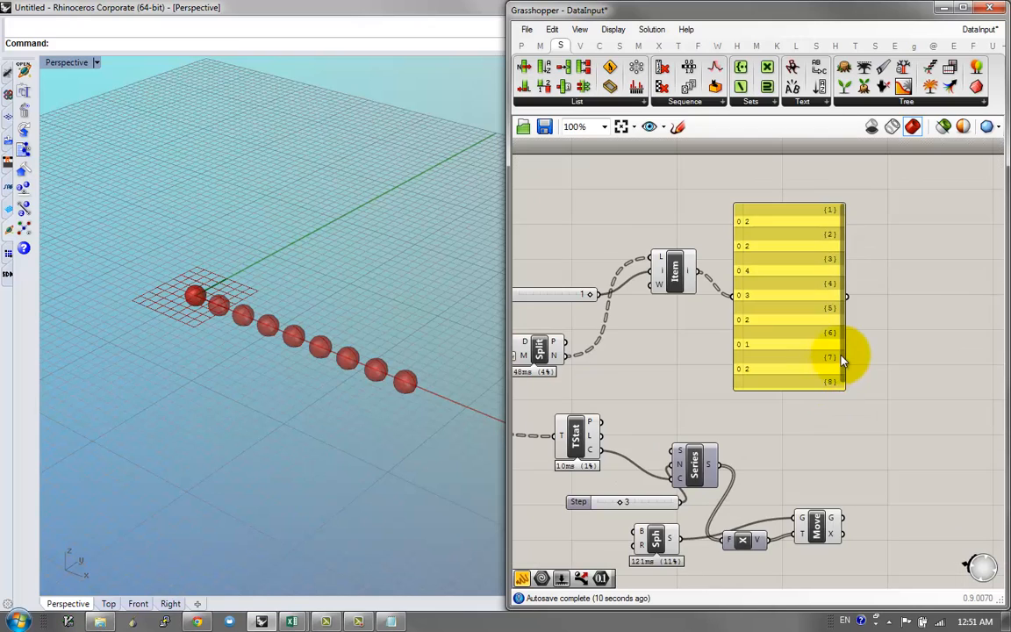
pyautogui.click(846, 380)
pyautogui.moveTo(847, 379); pyautogui.dragTo(893, 352)
pyautogui.moveTo(654, 540); pyautogui.dragTo(737, 413)
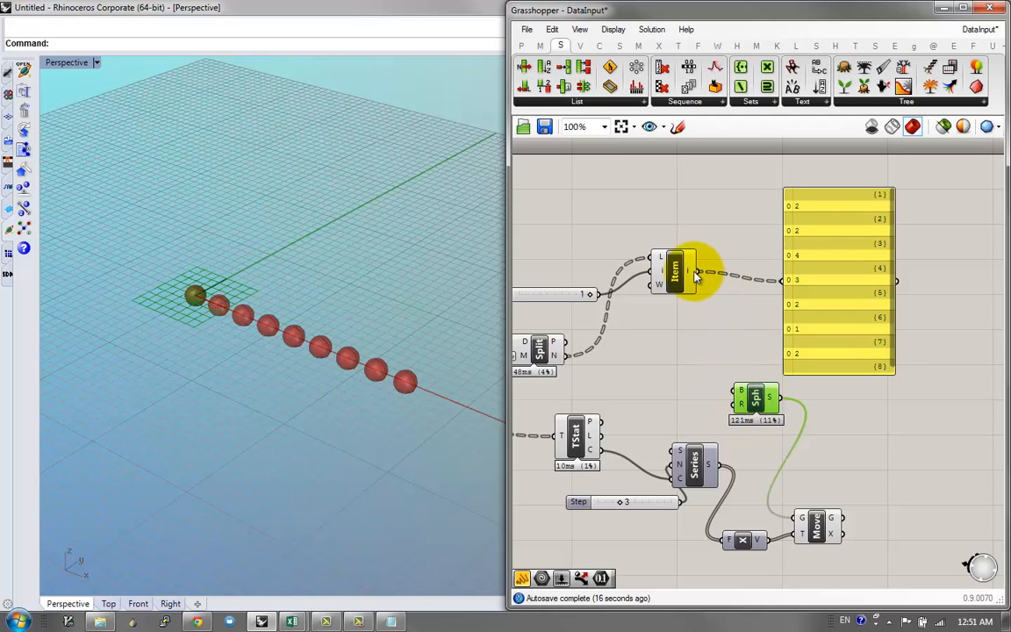
# Step: Connect List Item's i output to Sphere's R input and move the frequency panel slightly up and away from List Item
pyautogui.moveTo(696, 275); pyautogui.dragTo(713, 367)
pyautogui.moveTo(742, 408); pyautogui.dragTo(741, 404)
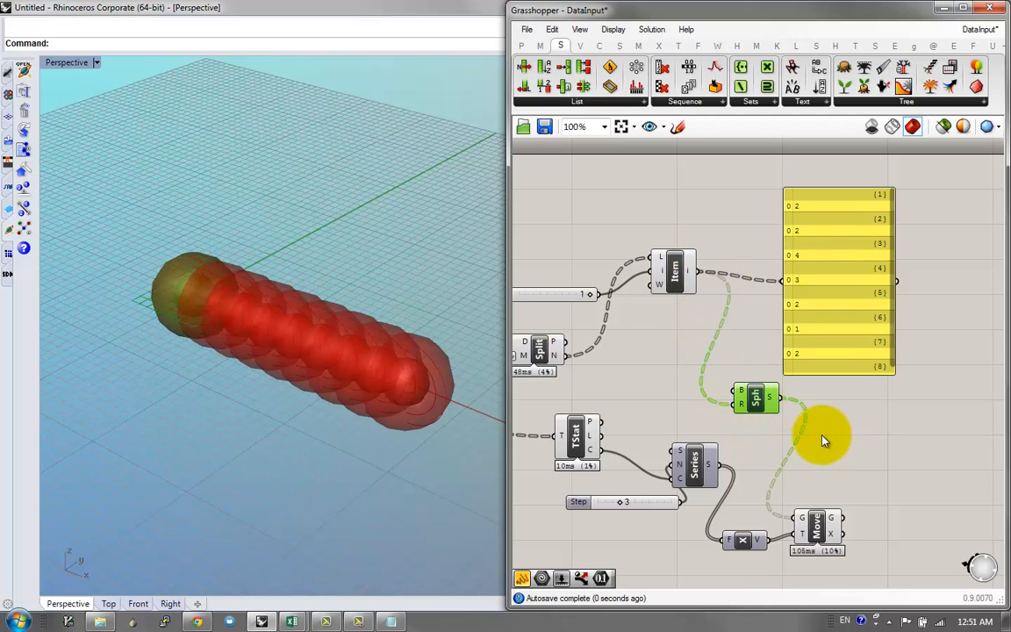
pyautogui.scroll(1, 793, 417)
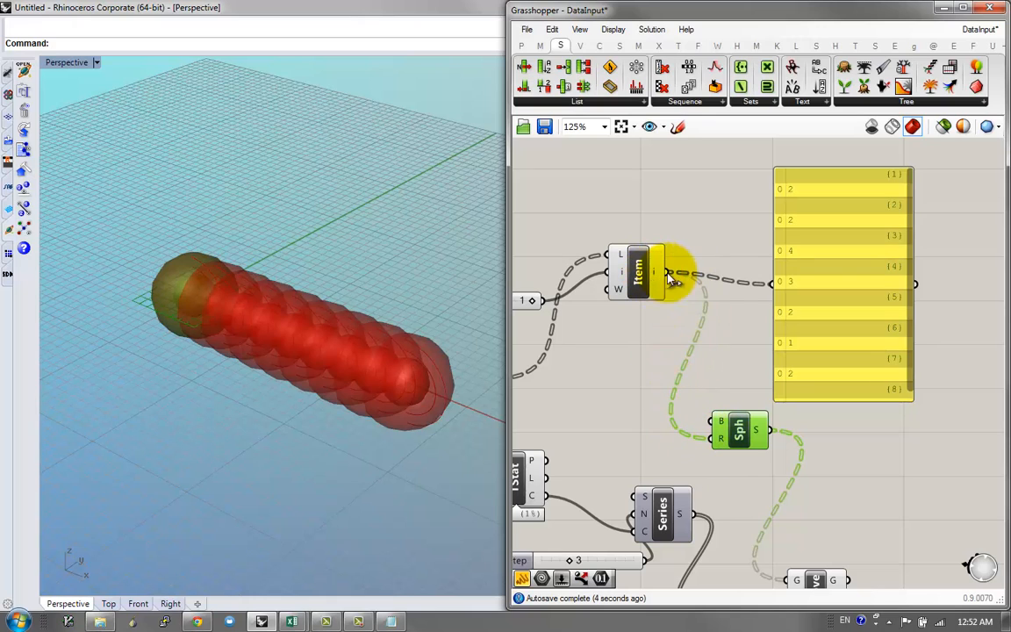
pyautogui.scroll(-1, 715, 397)
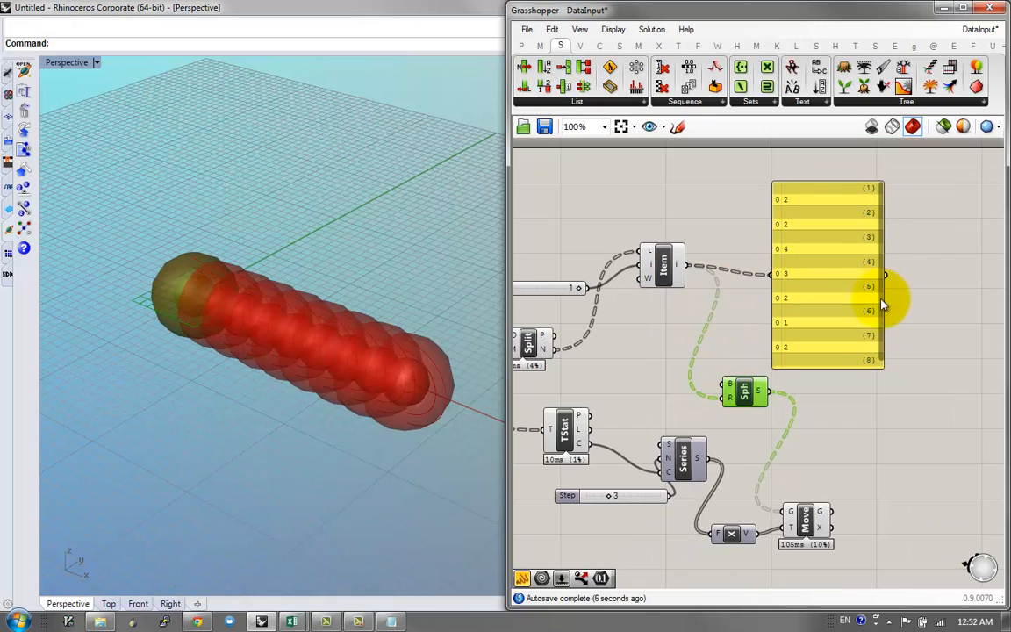
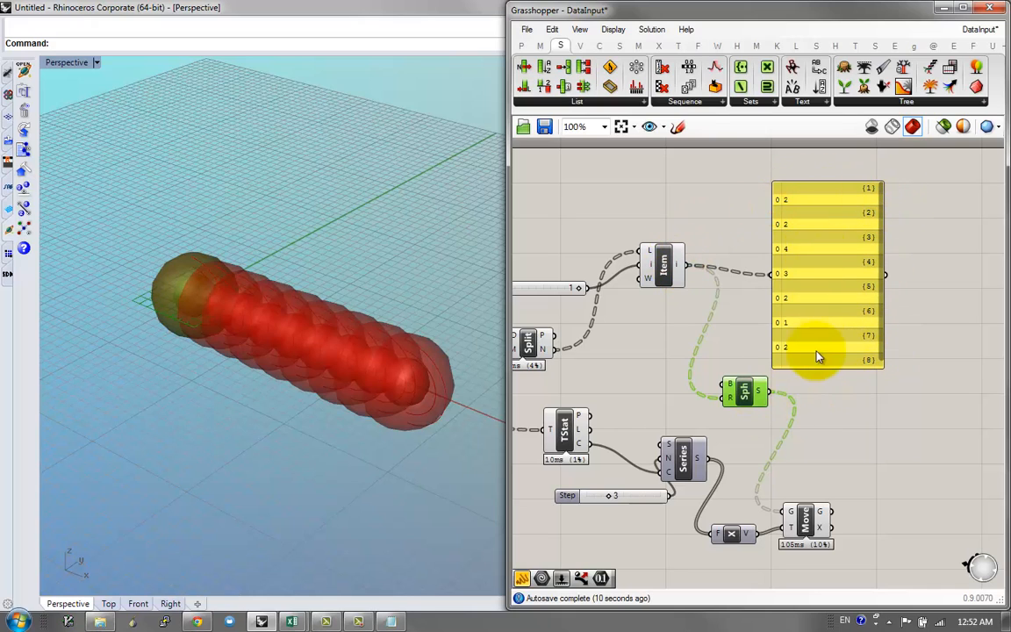
pyautogui.moveTo(816, 355); pyautogui.dragTo(843, 322)
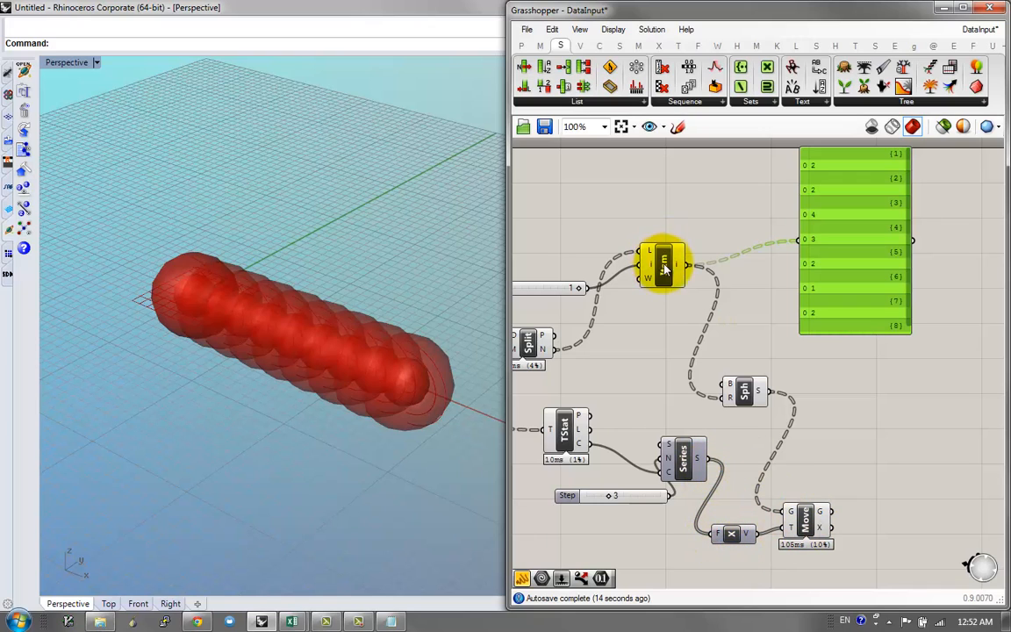
pyautogui.scroll(1, 762, 427)
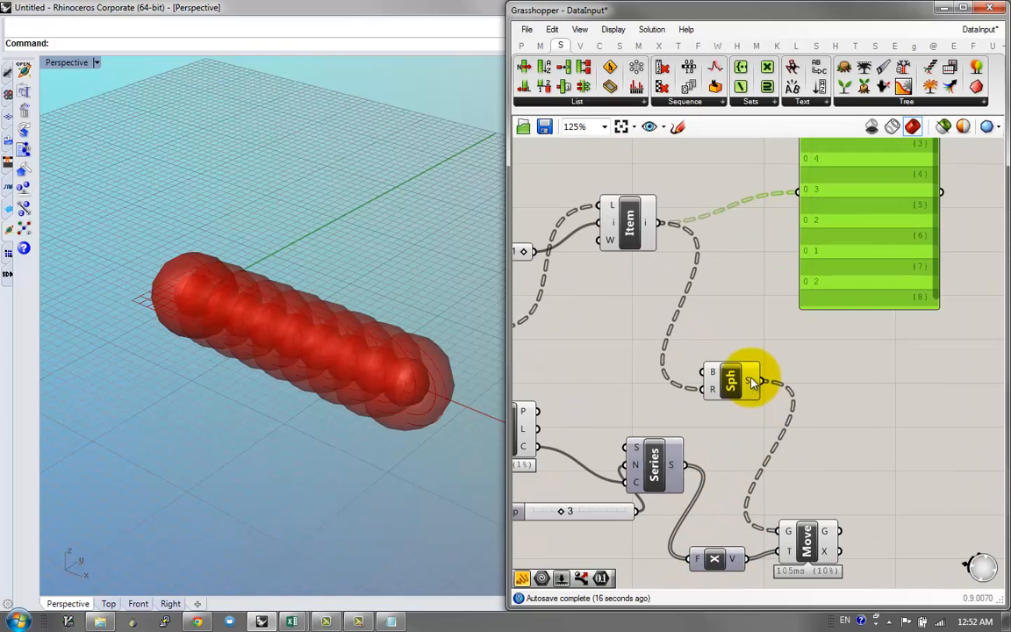
# Step: Try flattening Sphere's S output, examine the resulting sphere row, and shift the Move component farther from Unit X
pyautogui.rightClick(749, 379)
pyautogui.click(769, 462)
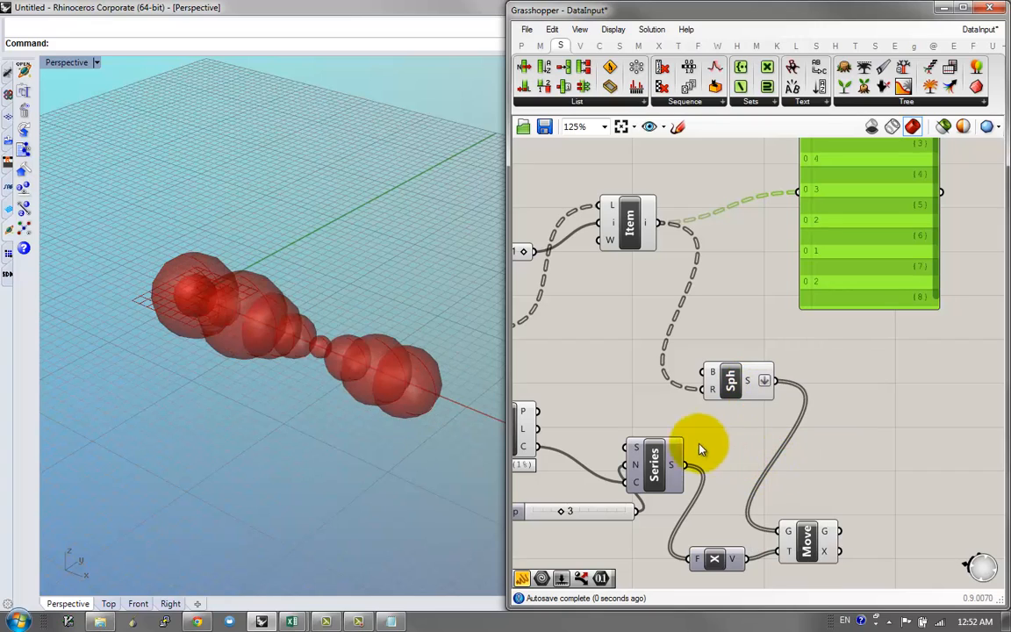
pyautogui.moveTo(305, 315); pyautogui.dragTo(318, 402, button='right')
pyautogui.moveTo(406, 416); pyautogui.dragTo(174, 301, button='right')
pyautogui.moveTo(174, 217); pyautogui.dragTo(180, 180, button='right')
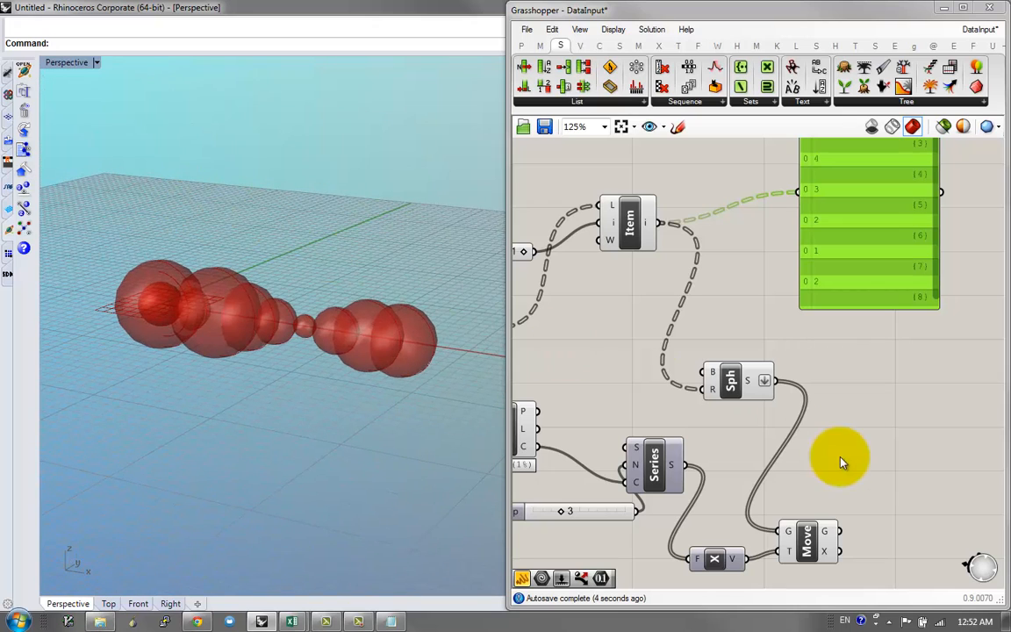
pyautogui.moveTo(820, 531); pyautogui.dragTo(856, 534)
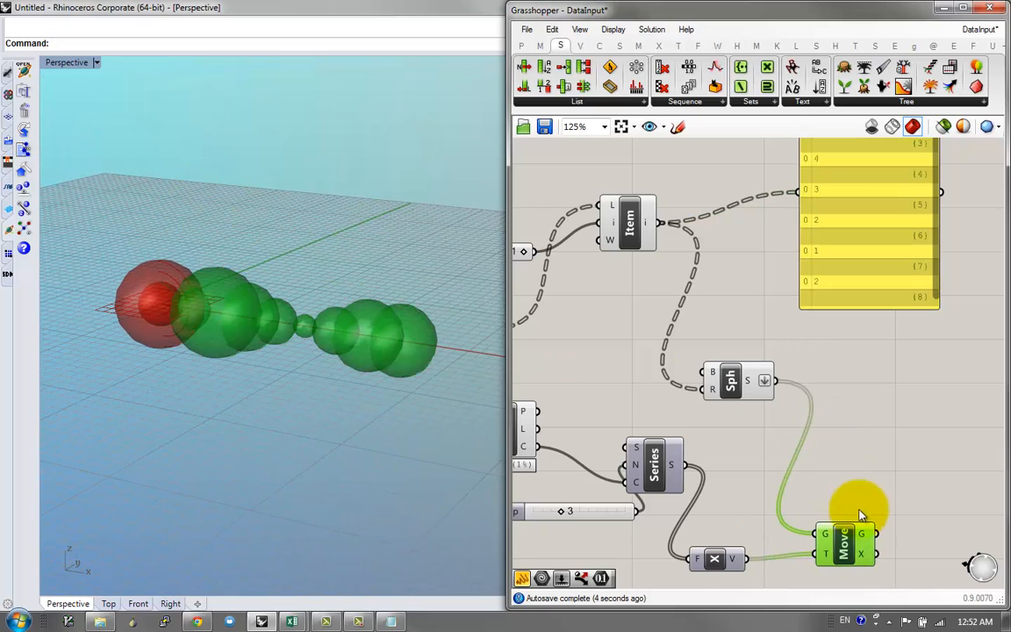
# Step: Undo the Move component's shift and the flattening of Sphere's S output
pyautogui.rightClick(744, 381)
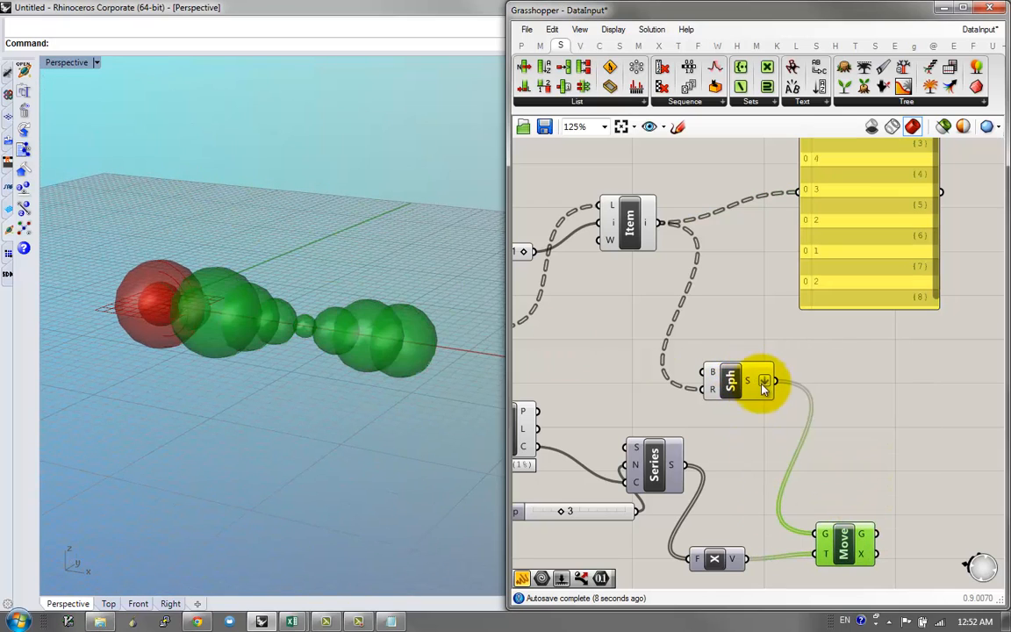
pyautogui.hotkey('ctrl', 'z')
pyautogui.hotkey('ctrl', 'z')
# Step: Graft Unit X's V output and place the Move component farther from Unit X
pyautogui.rightClick(740, 553)
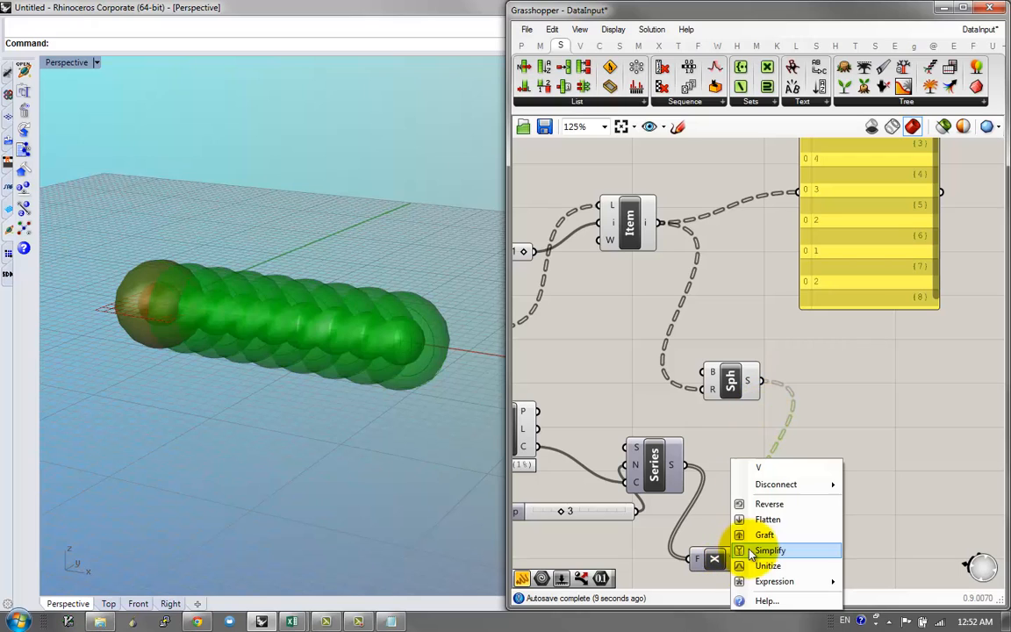
pyautogui.click(746, 533)
pyautogui.moveTo(401, 370); pyautogui.dragTo(386, 386, button='right')
pyautogui.scroll(-1, 680, 441)
pyautogui.moveTo(690, 441); pyautogui.dragTo(738, 421, button='right')
pyautogui.moveTo(842, 508); pyautogui.dragTo(882, 487)
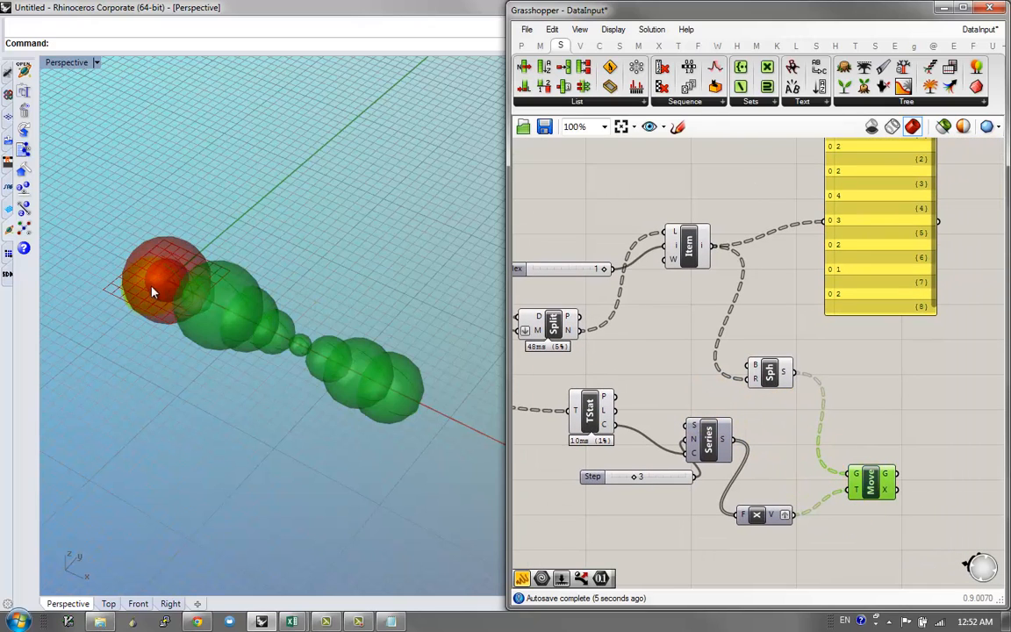
# Step: Turn off the preview of the original Sphere component and check the moved spheres in the Perspective viewport
pyautogui.click(775, 373)
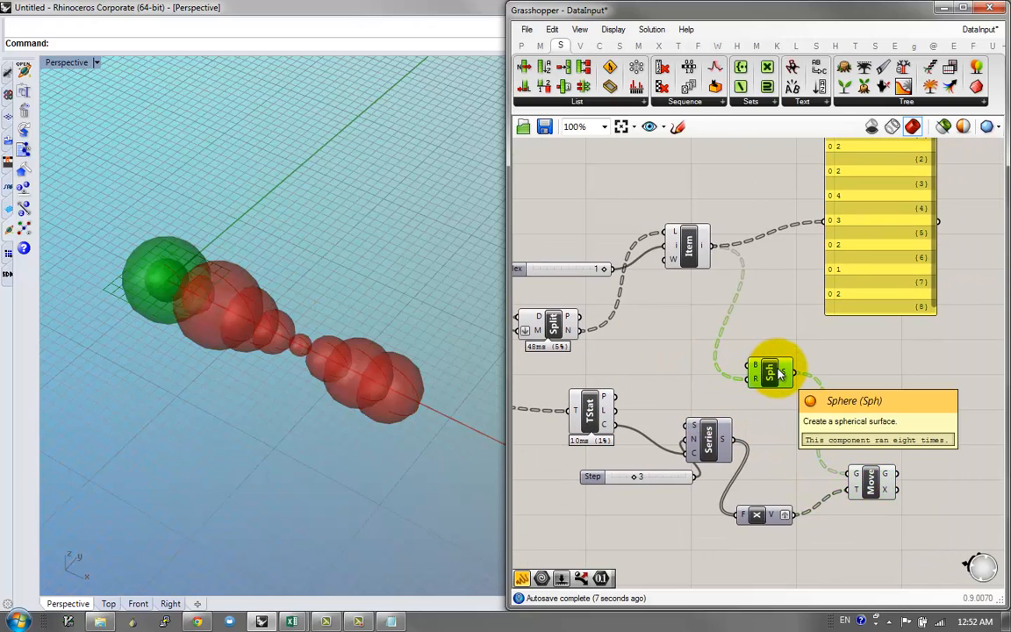
pyautogui.middleClick(772, 373)
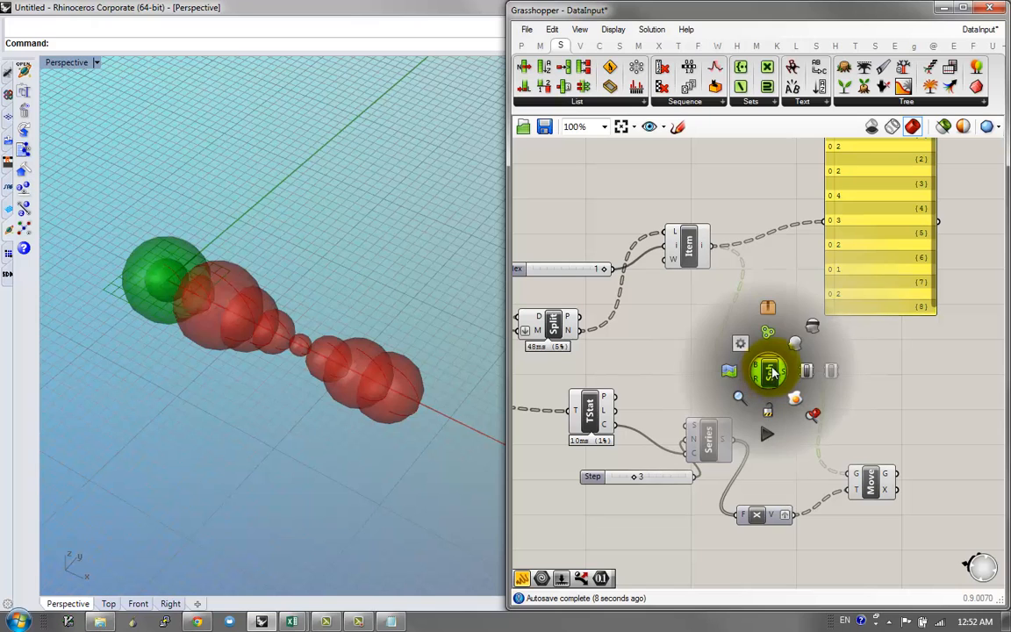
pyautogui.click(812, 328)
pyautogui.click(727, 272)
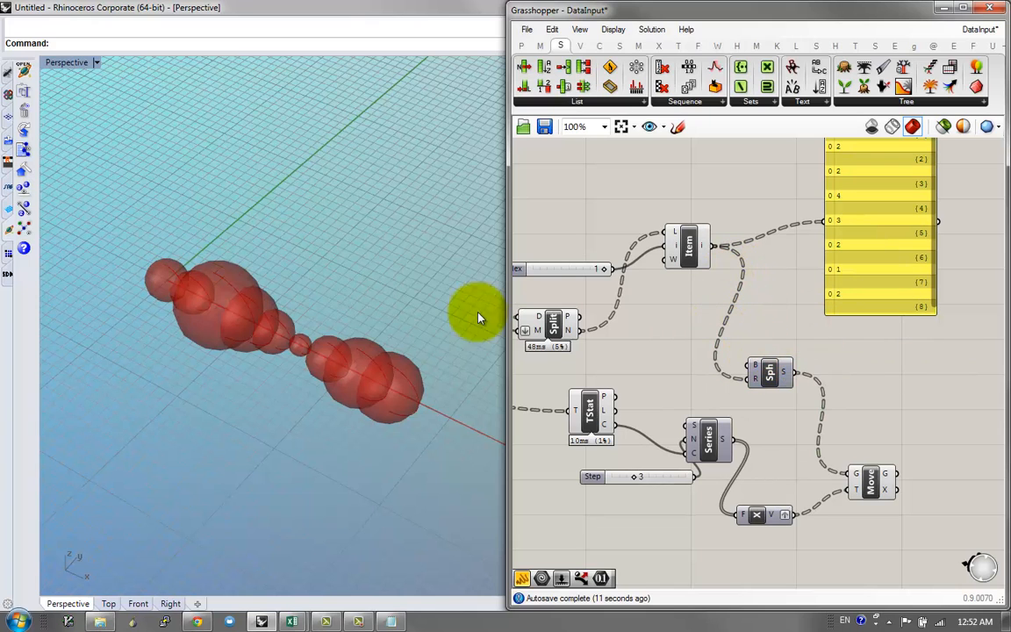
pyautogui.moveTo(478, 318); pyautogui.dragTo(455, 291, button='right')
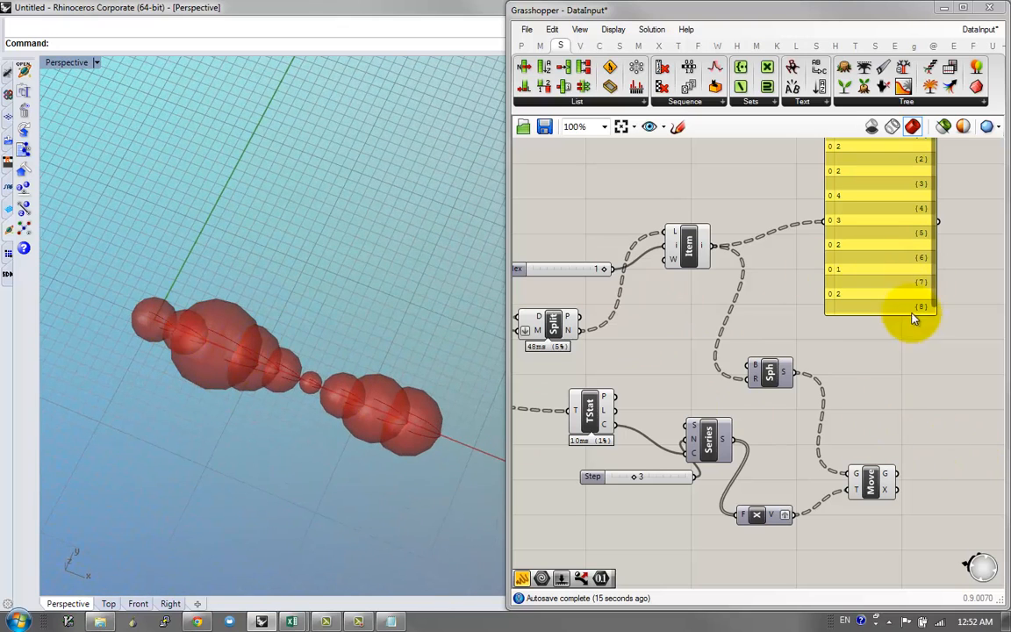
# Step: Duplicate List Item and its Index slider above the originals, with the new slider at 0
pyautogui.moveTo(939, 257); pyautogui.dragTo(927, 311, button='right')
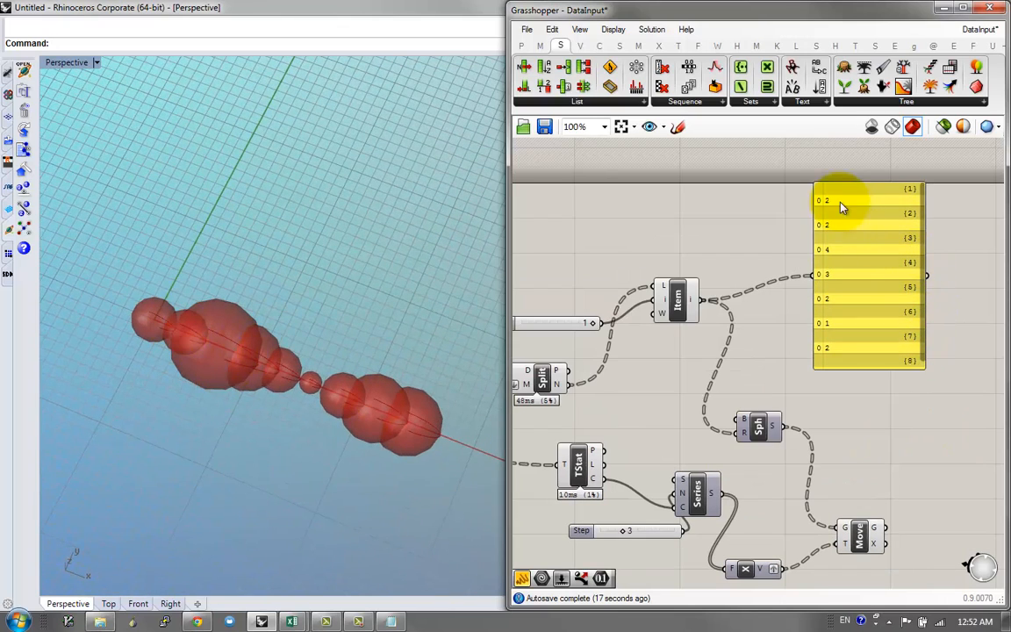
pyautogui.scroll(-1, 925, 292)
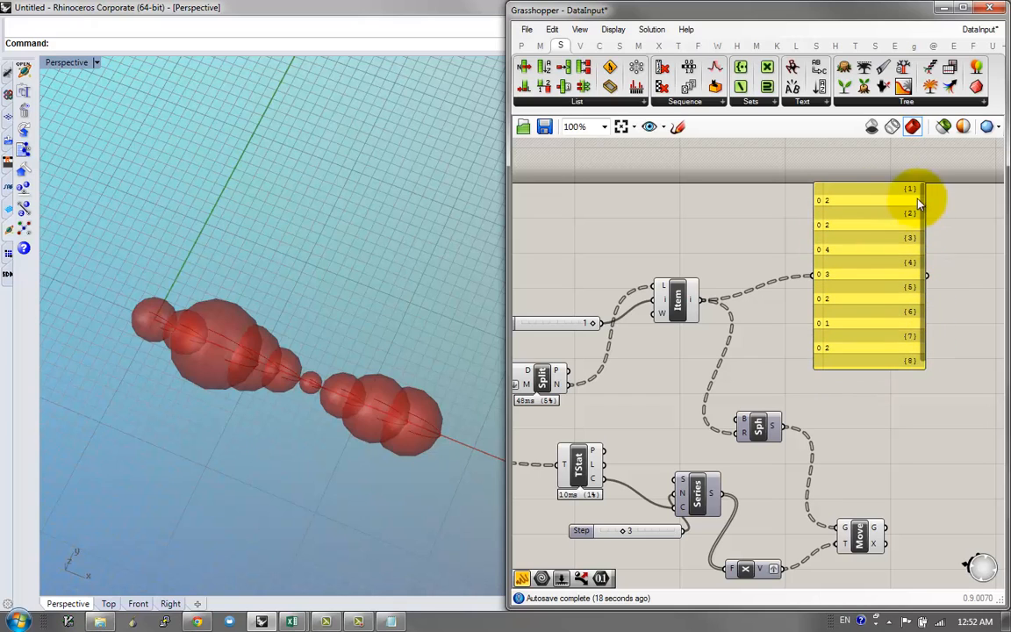
pyautogui.click(676, 303)
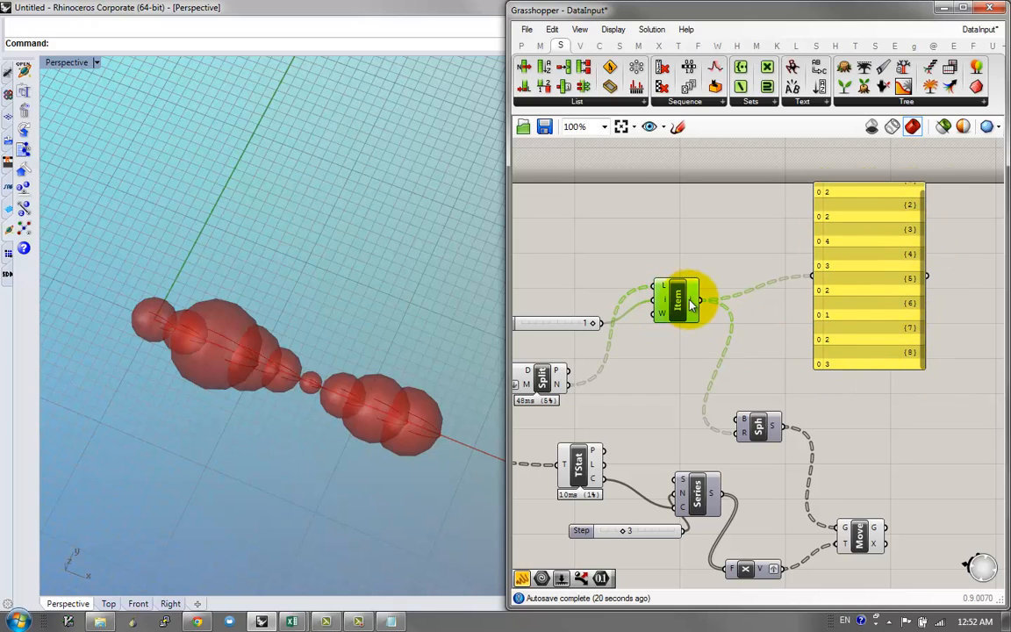
pyautogui.keyDown('alt'); pyautogui.moveTo(688, 303); pyautogui.dragTo(684, 229); pyautogui.keyUp('alt')
pyautogui.click(574, 326)
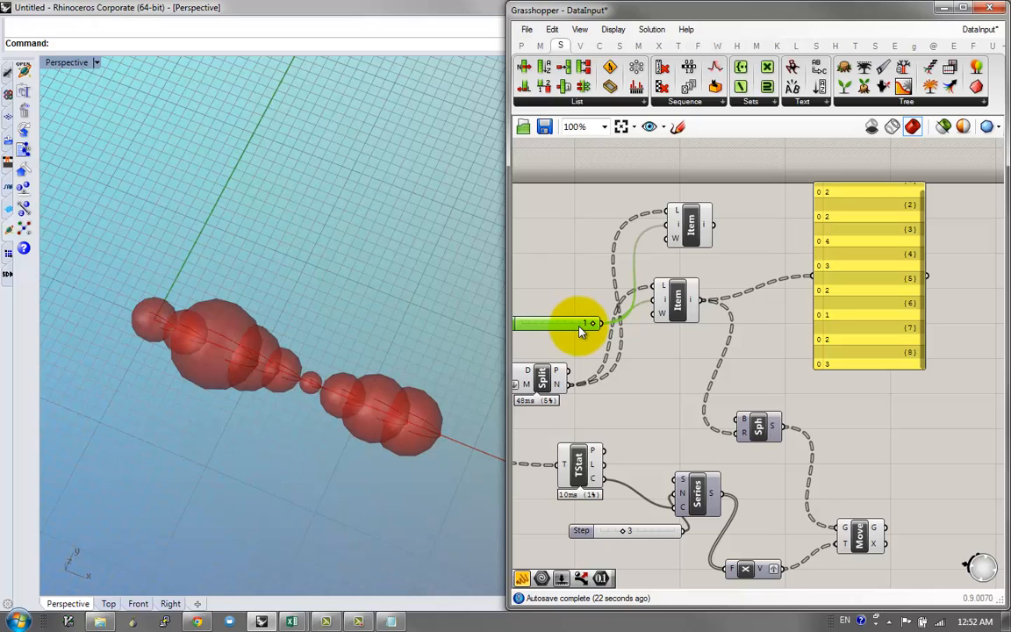
pyautogui.keyDown('alt'); pyautogui.moveTo(579, 330); pyautogui.dragTo(524, 228); pyautogui.keyUp('alt')
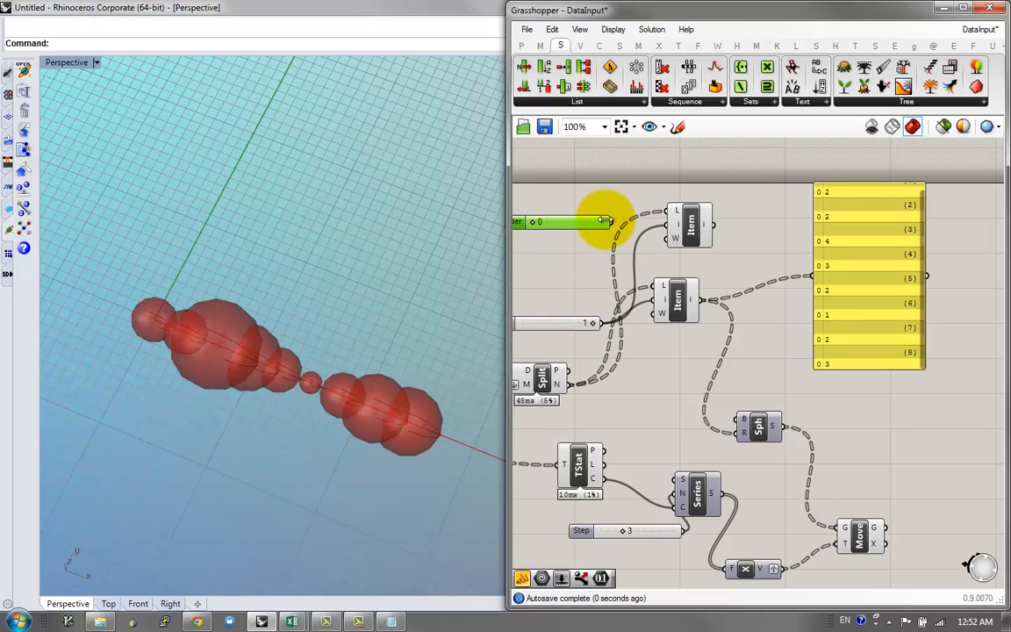
# Step: Wire the new 0 slider to the duplicate List Item and feed its output into the panel, placed farther out
pyautogui.moveTo(619, 225); pyautogui.dragTo(811, 279)
pyautogui.moveTo(873, 293); pyautogui.dragTo(779, 308, button='right')
pyautogui.moveTo(773, 311); pyautogui.dragTo(893, 349)
pyautogui.moveTo(893, 349); pyautogui.dragTo(842, 306, button='right')
pyautogui.moveTo(825, 327); pyautogui.dragTo(897, 332)
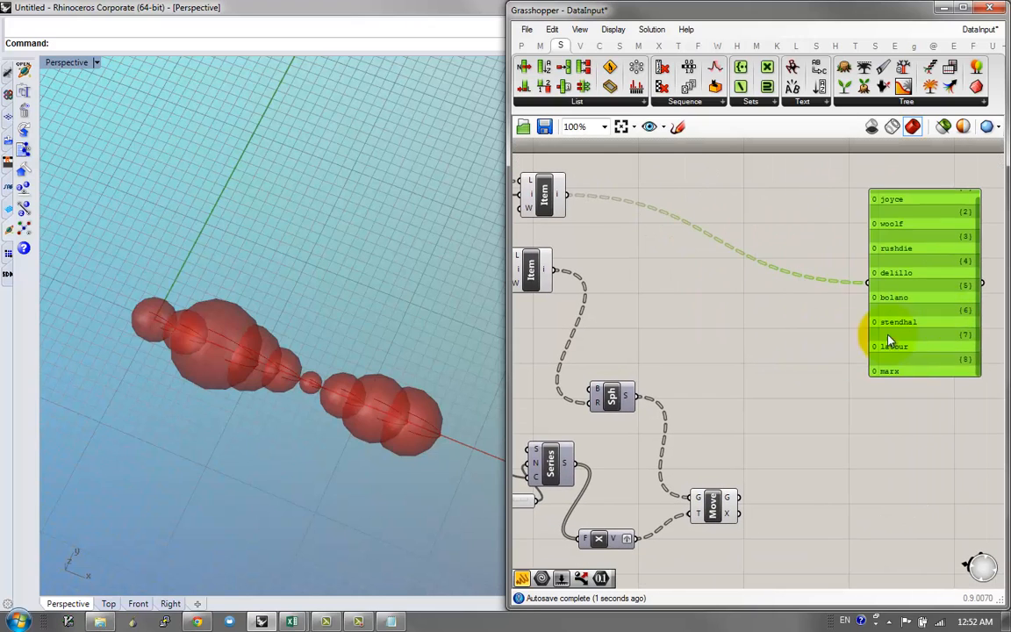
# Step: Add a Text Tag 3D component between the List Items and the author name panel
pyautogui.click(830, 348)
pyautogui.doubleClick(830, 348)
pyautogui.write('text')
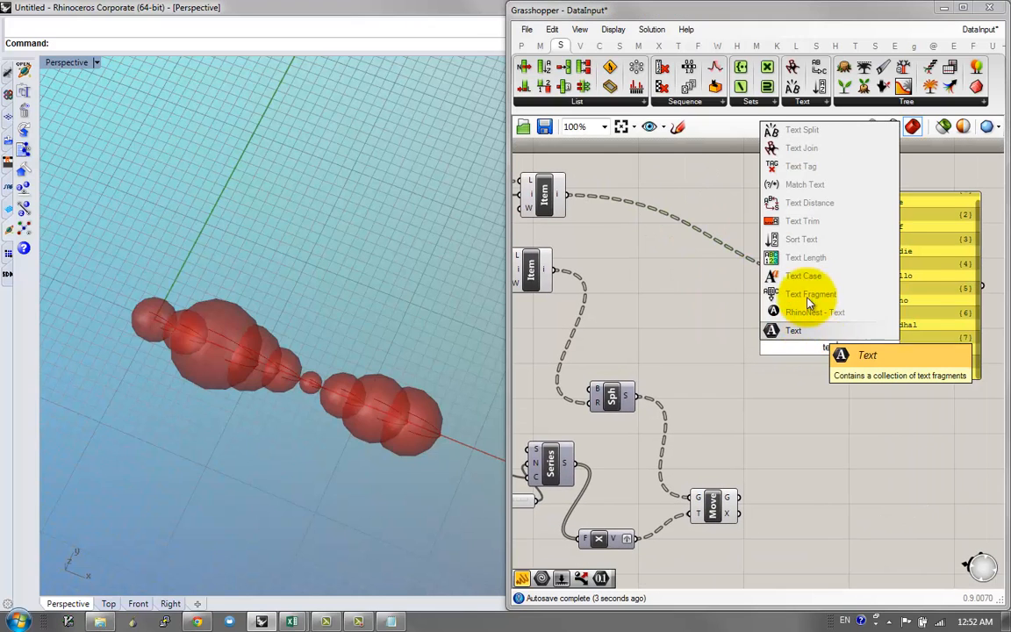
pyautogui.click(786, 334)
pyautogui.doubleClick(786, 334)
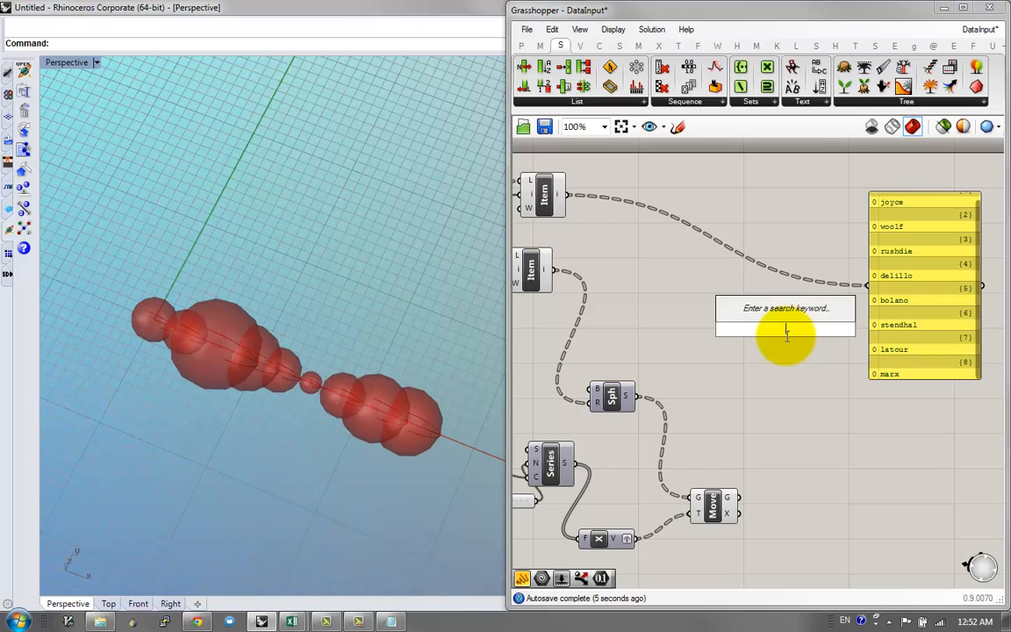
pyautogui.write('3d text')
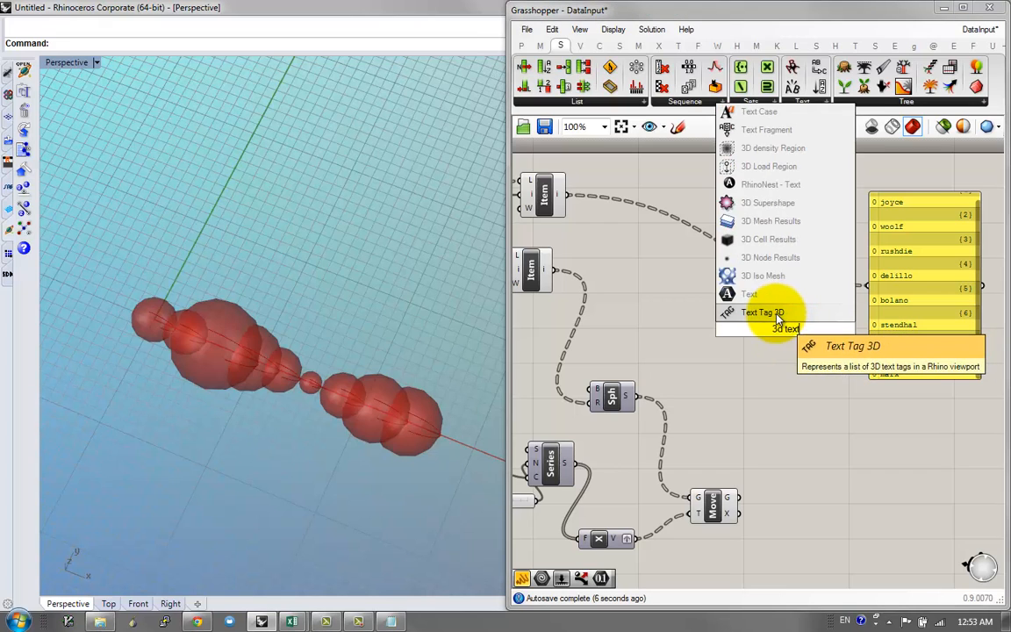
pyautogui.click(781, 315)
pyautogui.moveTo(787, 338); pyautogui.dragTo(809, 348)
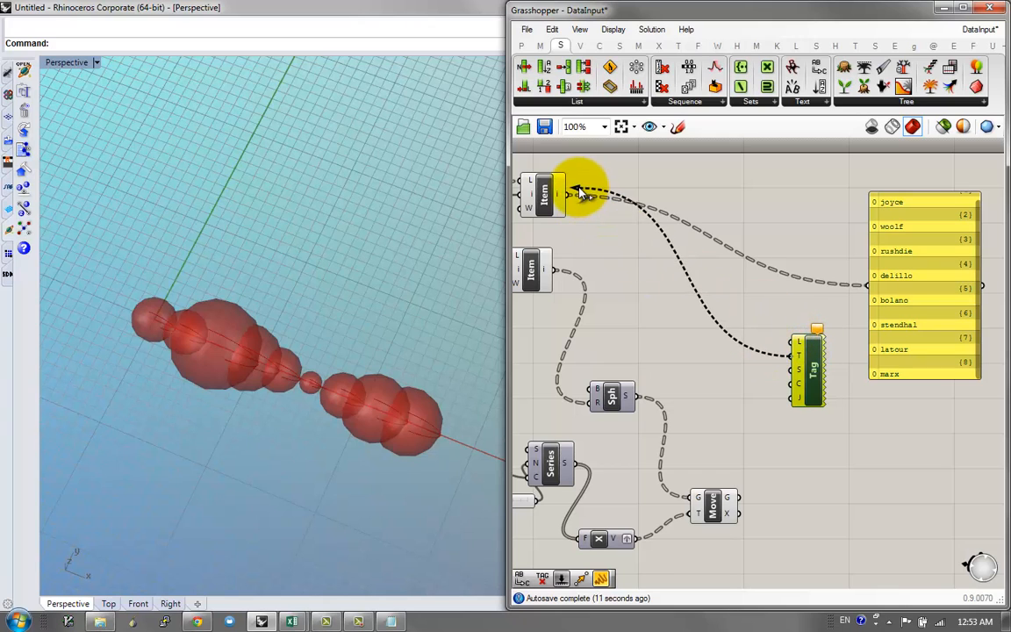
# Step: Connect the duplicate List Item's i output to Text Tag 3D's T input
pyautogui.moveTo(579, 189); pyautogui.dragTo(572, 193)
pyautogui.moveTo(803, 330); pyautogui.dragTo(825, 282, button='right')
pyautogui.scroll(-1, 799, 317)
pyautogui.moveTo(760, 355); pyautogui.dragTo(821, 356, button='right')
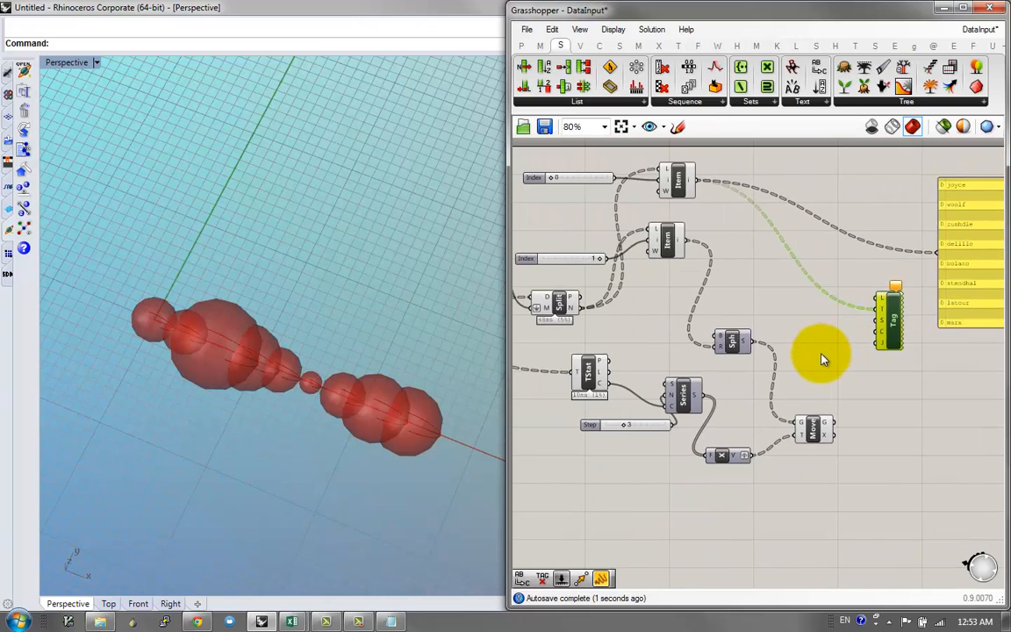
pyautogui.scroll(1, 821, 355)
pyautogui.click(670, 512)
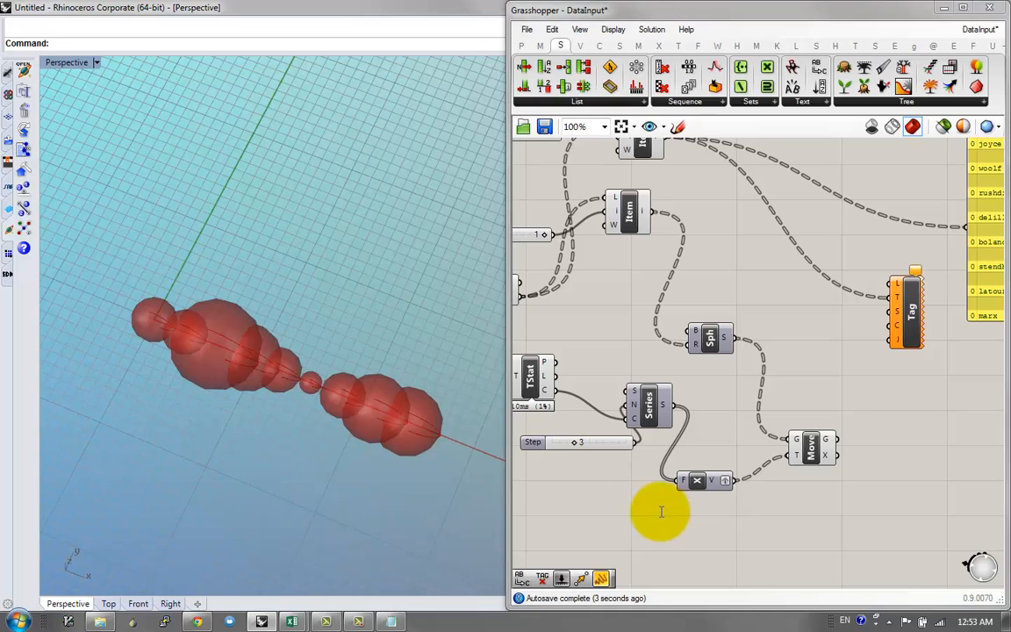
pyautogui.doubleClick(641, 515)
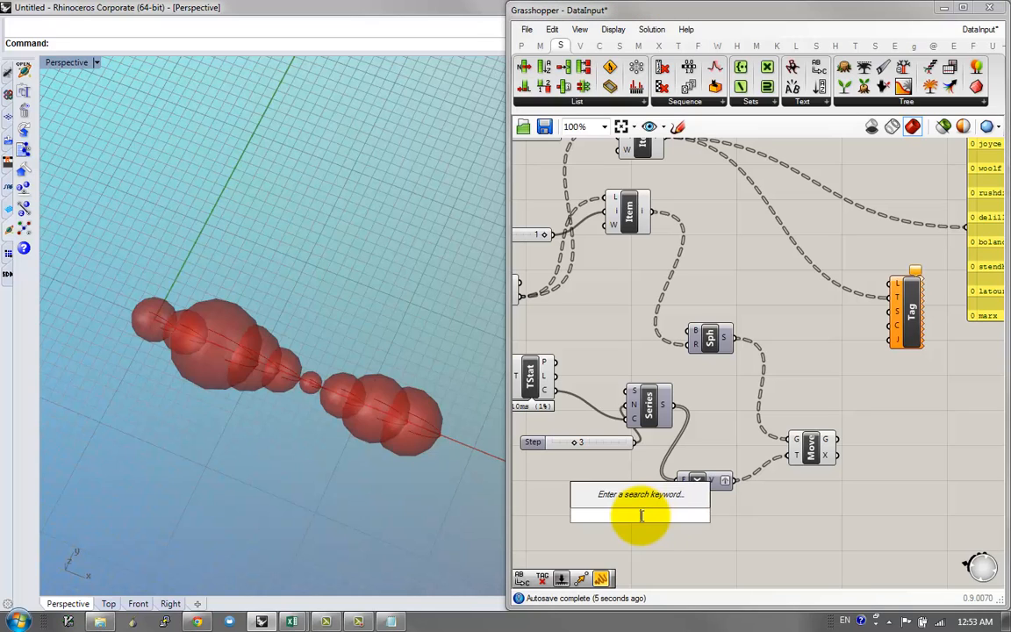
pyautogui.click(812, 446)
# Step: Add a Volume component beside Move and connect Move's G output to its G input
pyautogui.moveTo(870, 421); pyautogui.dragTo(766, 443, button='right')
pyautogui.doubleClick(765, 443)
pyautogui.write('vole')
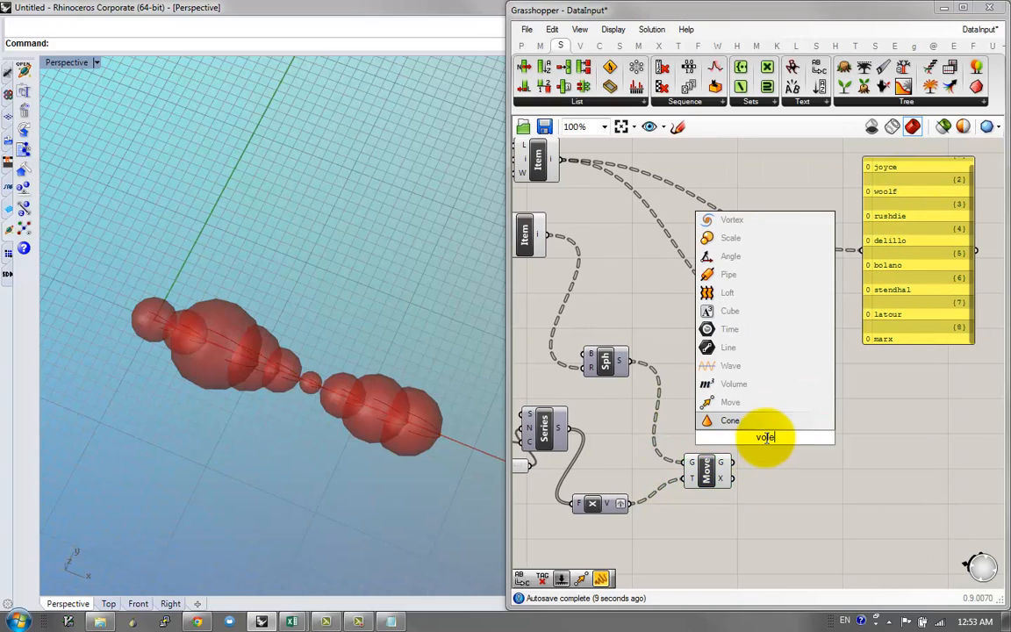
pyautogui.click(718, 383)
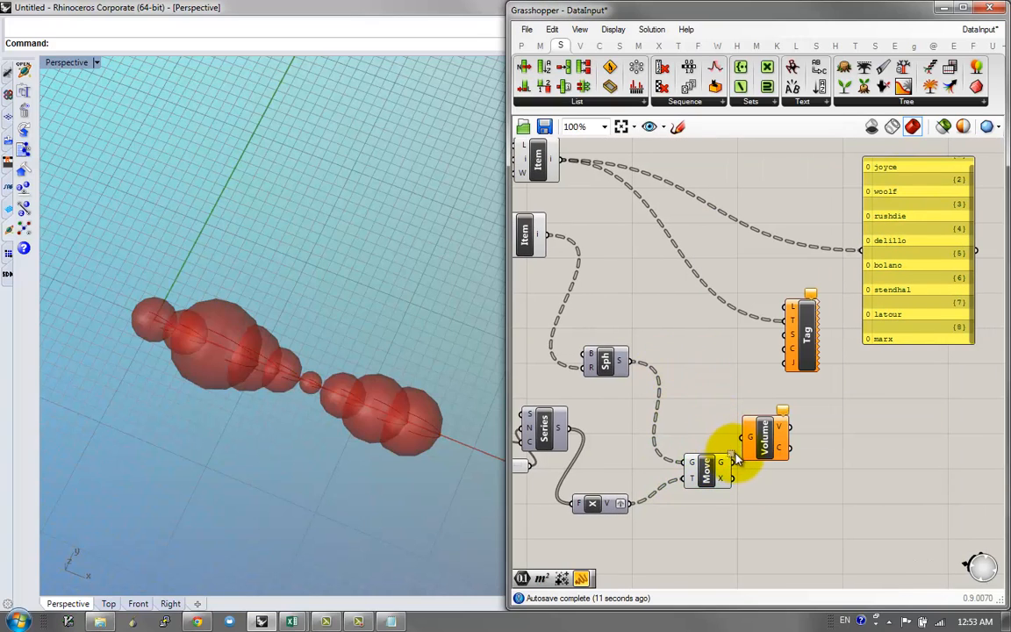
pyautogui.click(765, 443)
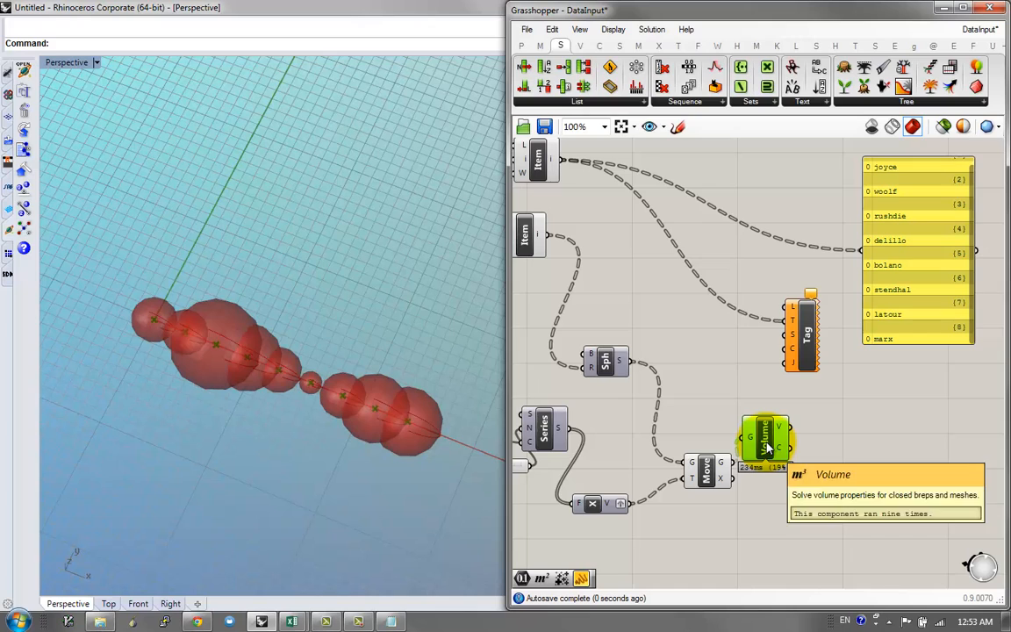
pyautogui.scroll(1, 755, 479)
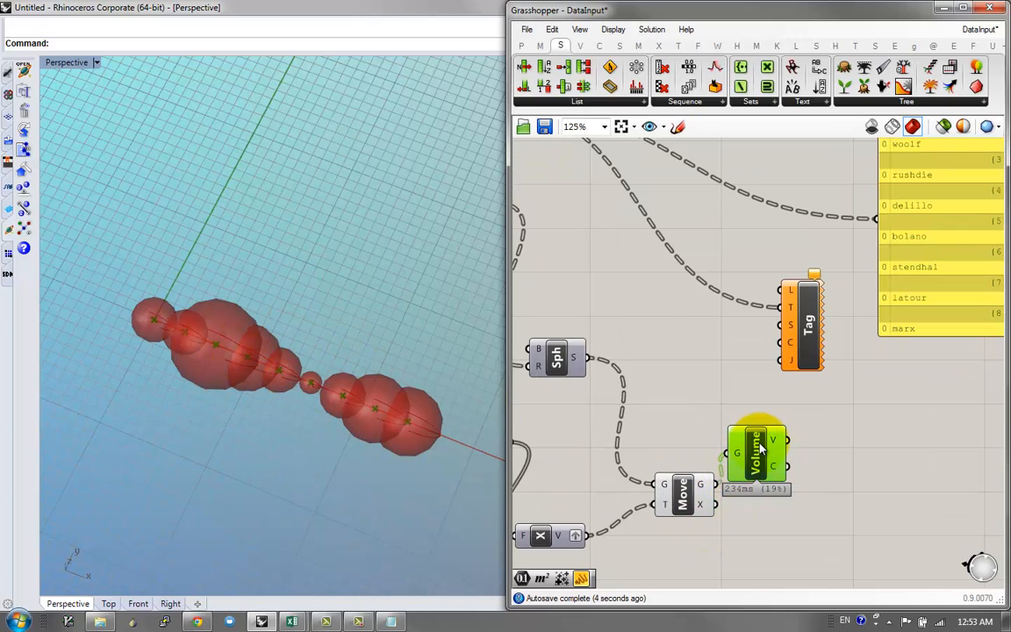
# Step: Add a Construct Point component between the Series and Move components
pyautogui.moveTo(602, 430); pyautogui.dragTo(793, 353, button='right')
pyautogui.doubleClick(793, 352)
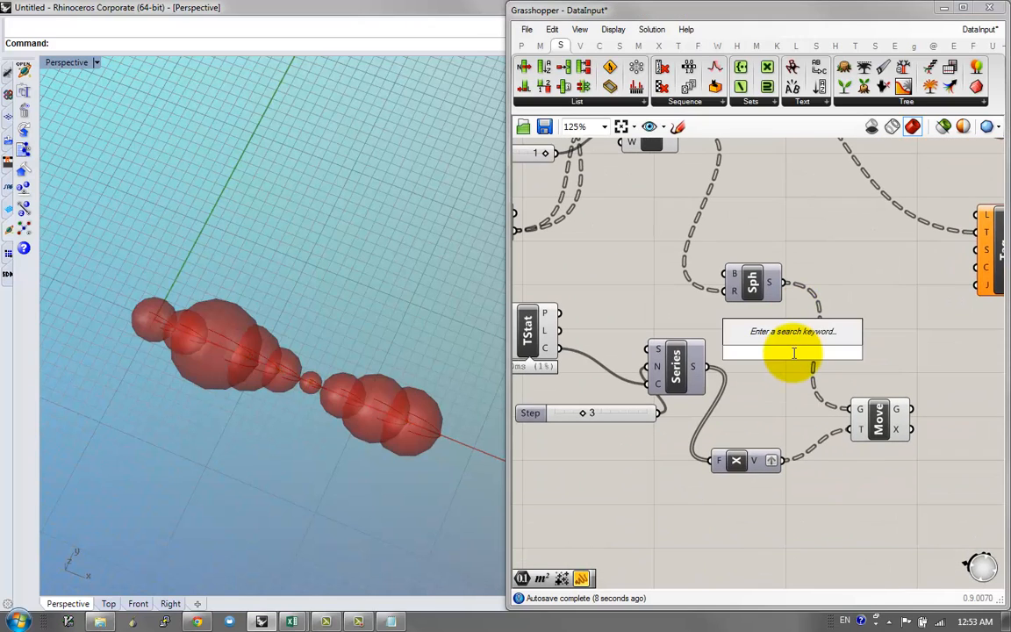
pyautogui.write('point')
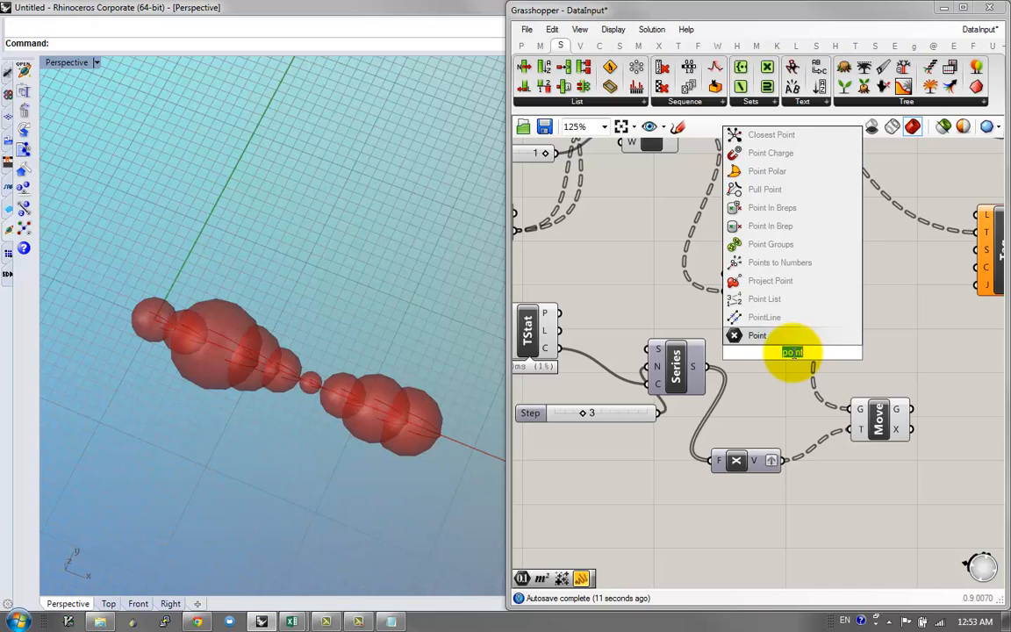
pyautogui.write('xyz')
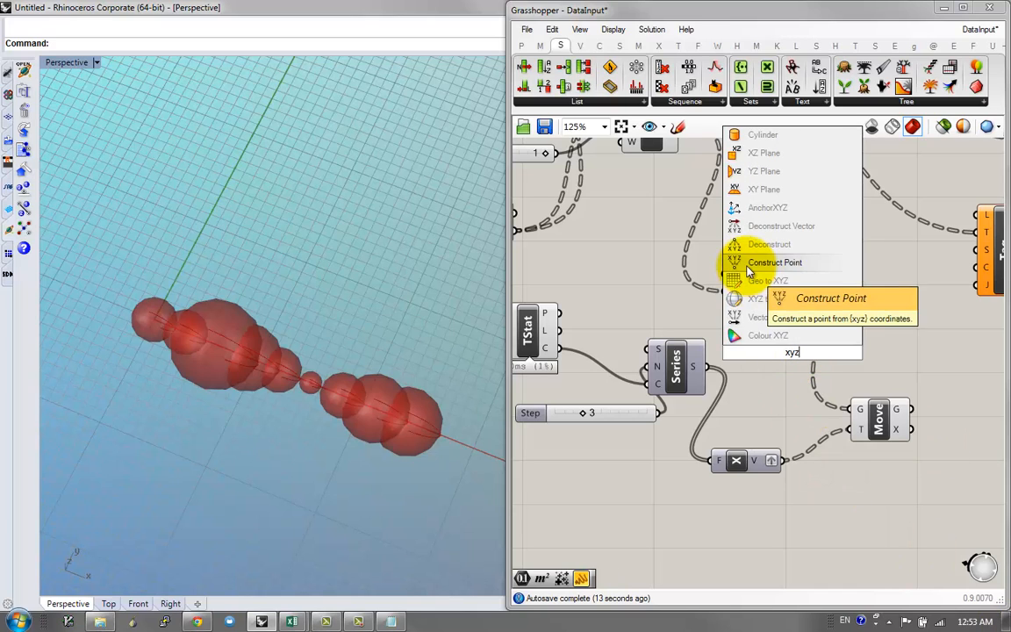
pyautogui.click(748, 263)
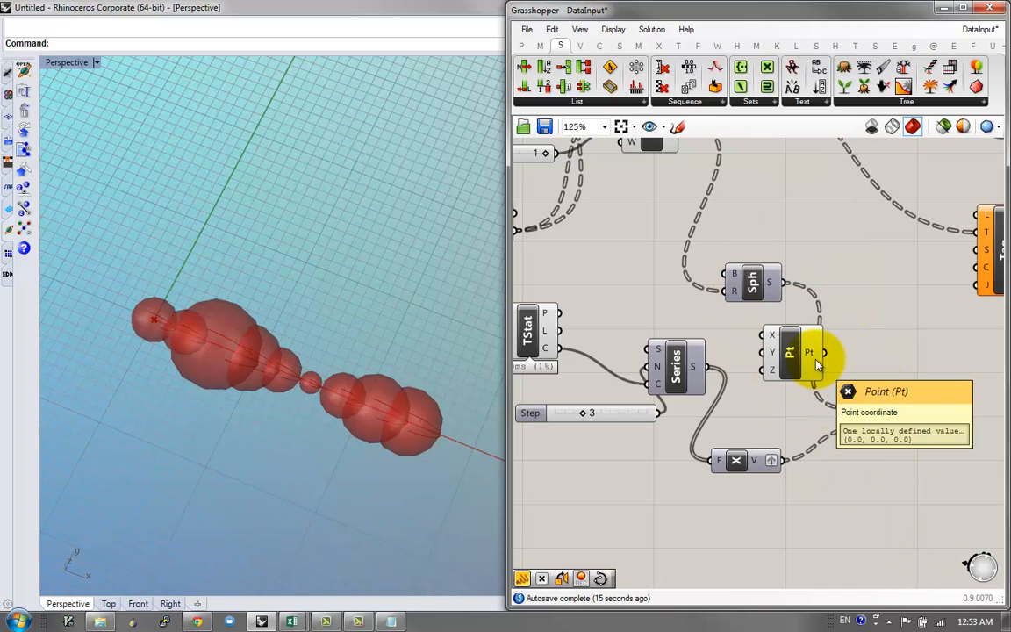
# Step: Duplicate the Move component and feed Construct Point's Pt output into the copy's G input
pyautogui.moveTo(858, 414); pyautogui.dragTo(783, 415, button='right')
pyautogui.moveTo(808, 435); pyautogui.dragTo(825, 368)
pyautogui.hotkey('ctrl', 'c')
pyautogui.hotkey('ctrl', 'v')
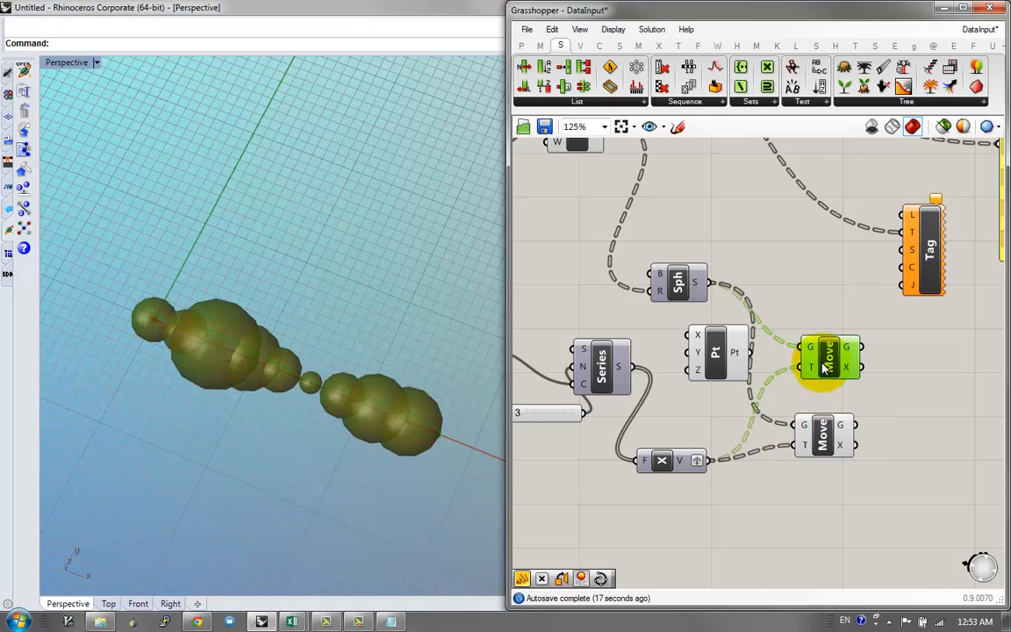
pyautogui.moveTo(755, 360); pyautogui.dragTo(807, 349)
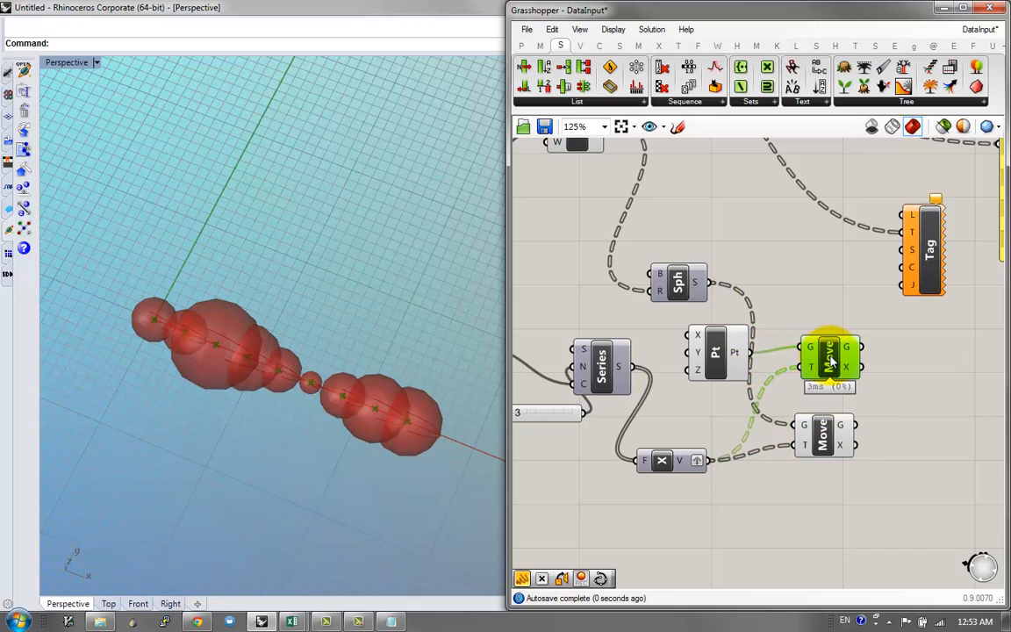
# Step: Shift Construct Point closer to the Sphere and connect the point Move's G output to Text Tag 3D's L input
pyautogui.moveTo(842, 360); pyautogui.dragTo(702, 388, button='right')
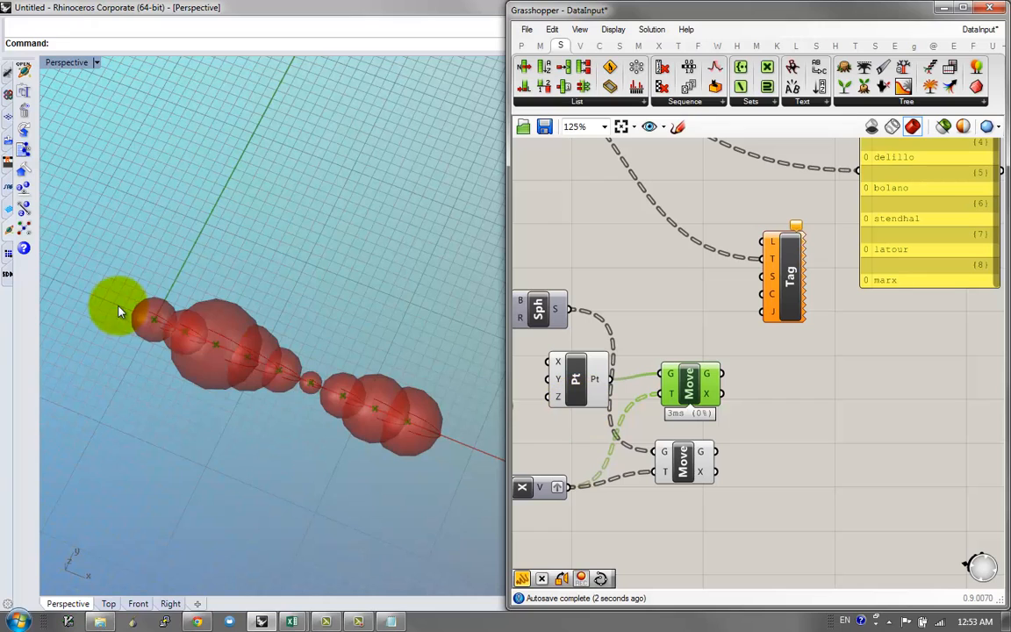
pyautogui.click(569, 364)
pyautogui.click(541, 320)
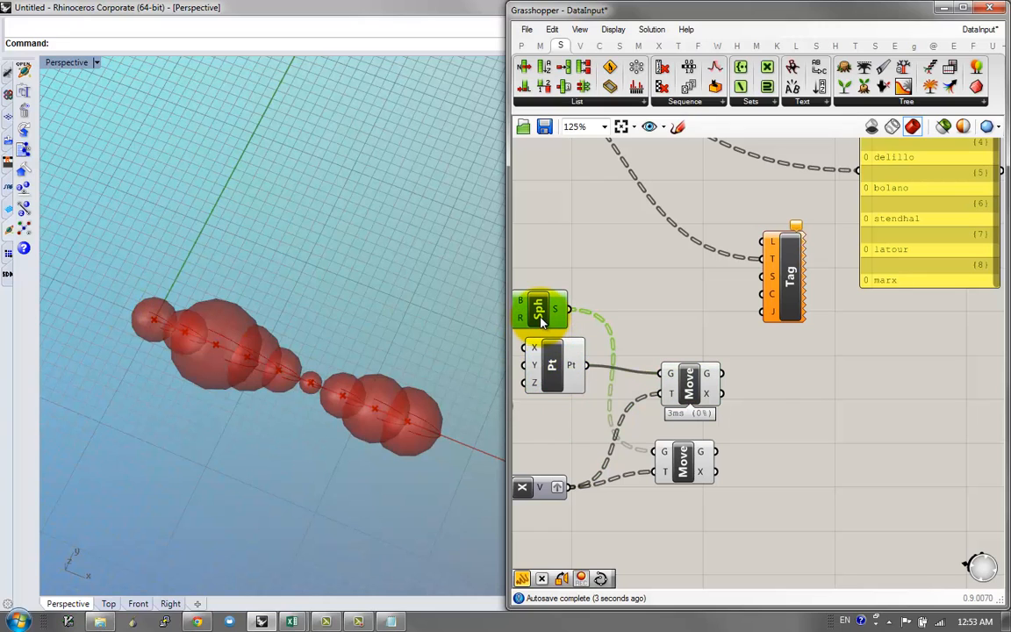
pyautogui.click(687, 383)
pyautogui.click(683, 465)
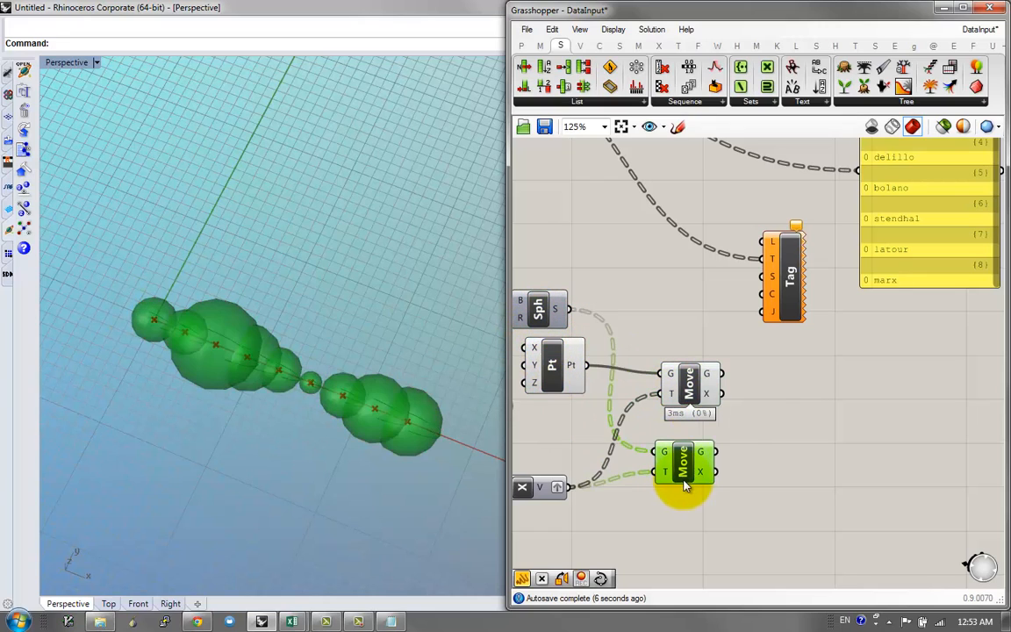
pyautogui.moveTo(733, 389); pyautogui.dragTo(715, 399, button='right')
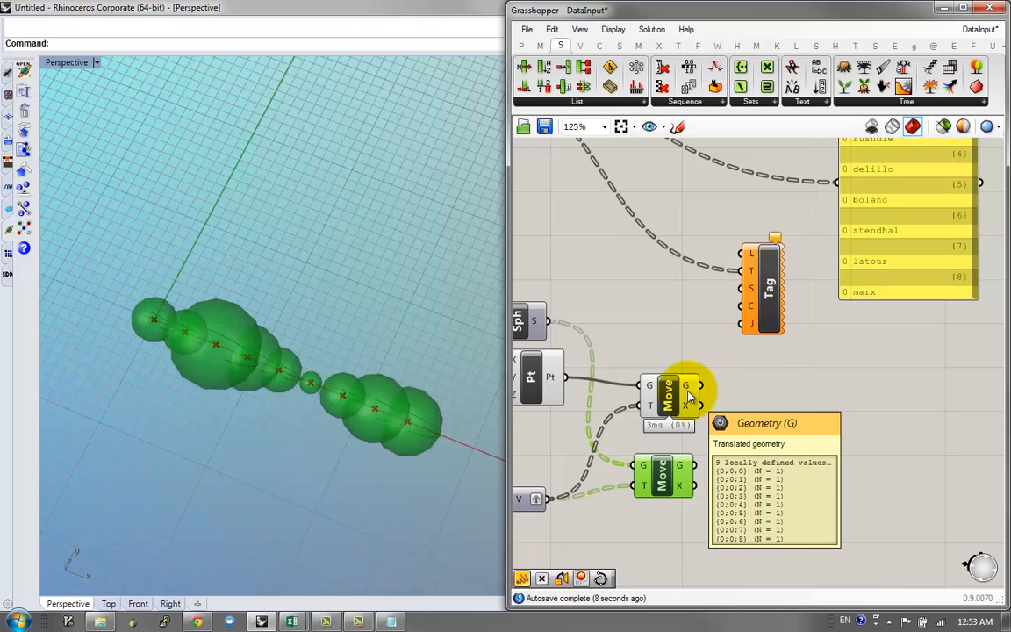
pyautogui.moveTo(706, 387); pyautogui.dragTo(739, 270)
pyautogui.click(766, 288)
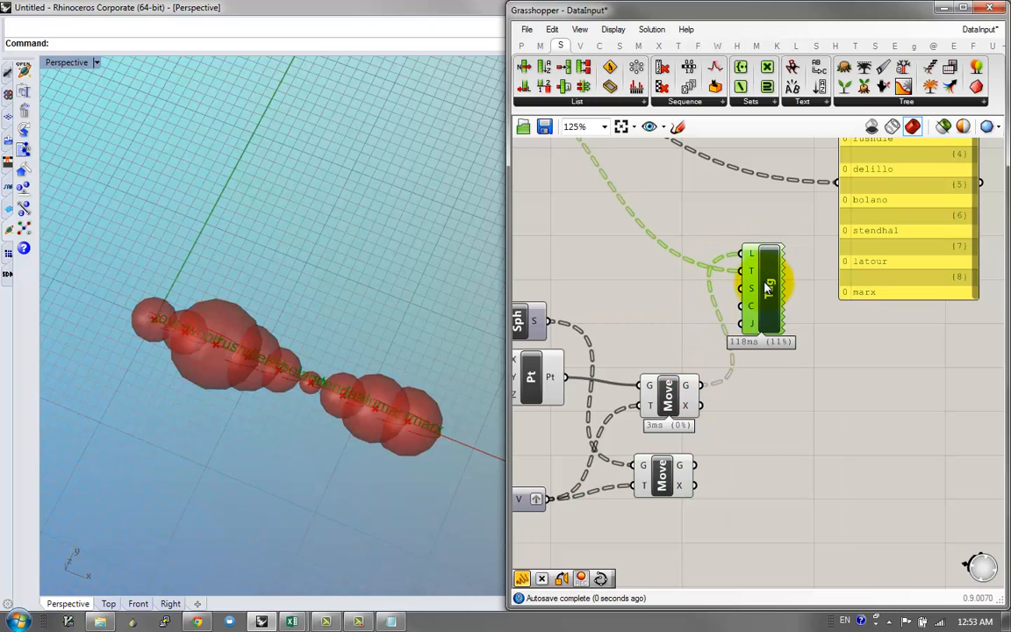
# Step: Add a number slider at 0.4 and wire it into Text Tag 3D's S input to size the labels
pyautogui.moveTo(233, 351); pyautogui.dragTo(251, 311, button='right')
pyautogui.moveTo(276, 430); pyautogui.dragTo(303, 399, button='right')
pyautogui.write('Z')
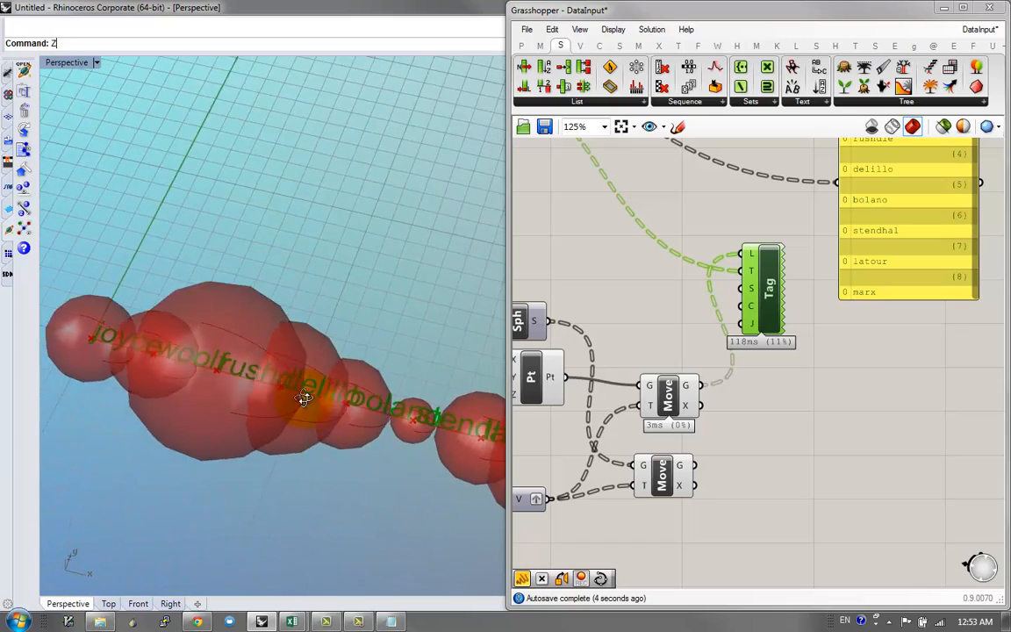
pyautogui.scroll(-6, 325, 400)
pyautogui.moveTo(320, 351); pyautogui.dragTo(339, 368, button='right')
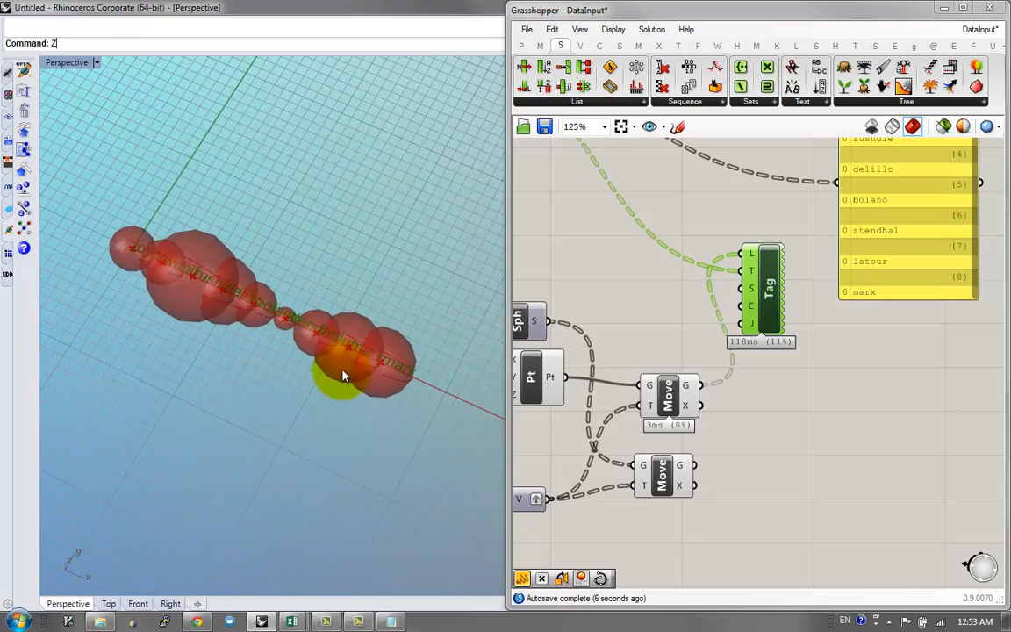
pyautogui.doubleClick(676, 309)
pyautogui.write('slider')
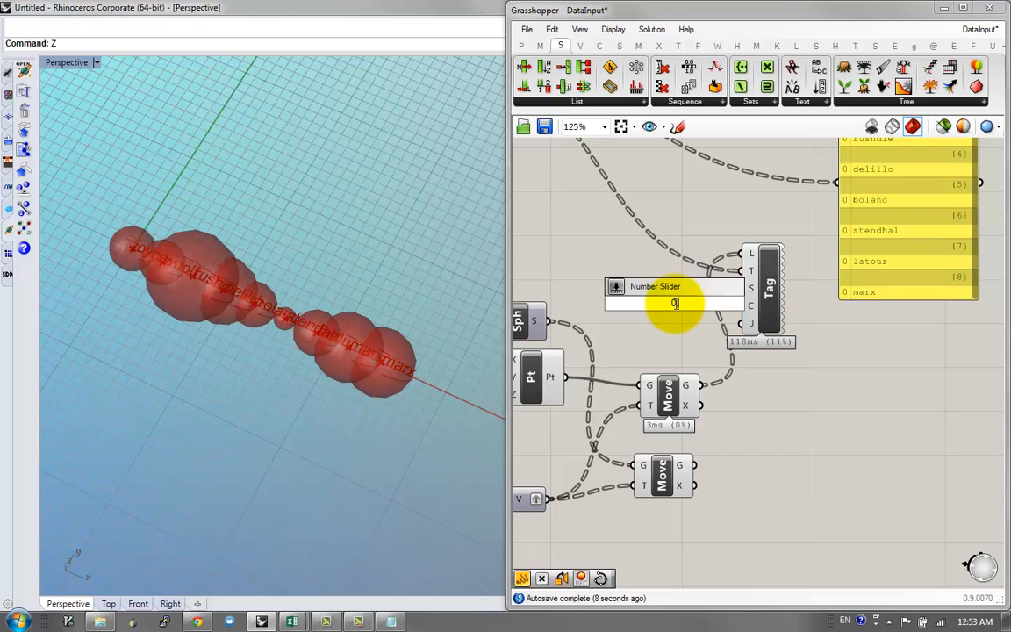
pyautogui.press('Return')
pyautogui.moveTo(741, 289); pyautogui.dragTo(745, 303)
pyautogui.moveTo(771, 321); pyautogui.dragTo(781, 327)
pyautogui.click(294, 338)
pyautogui.scroll(7, 288, 326)
pyautogui.scroll(-2, 286, 334)
pyautogui.moveTo(286, 334); pyautogui.dragTo(272, 328, button='right')
# Step: Move Text Tag 3D farther out and add a white Colour Swatch wired to its C input
pyautogui.moveTo(654, 374); pyautogui.dragTo(605, 331, button='right')
pyautogui.scroll(-1, 605, 332)
pyautogui.moveTo(709, 272); pyautogui.dragTo(814, 300)
pyautogui.doubleClick(768, 364)
pyautogui.write('sw')
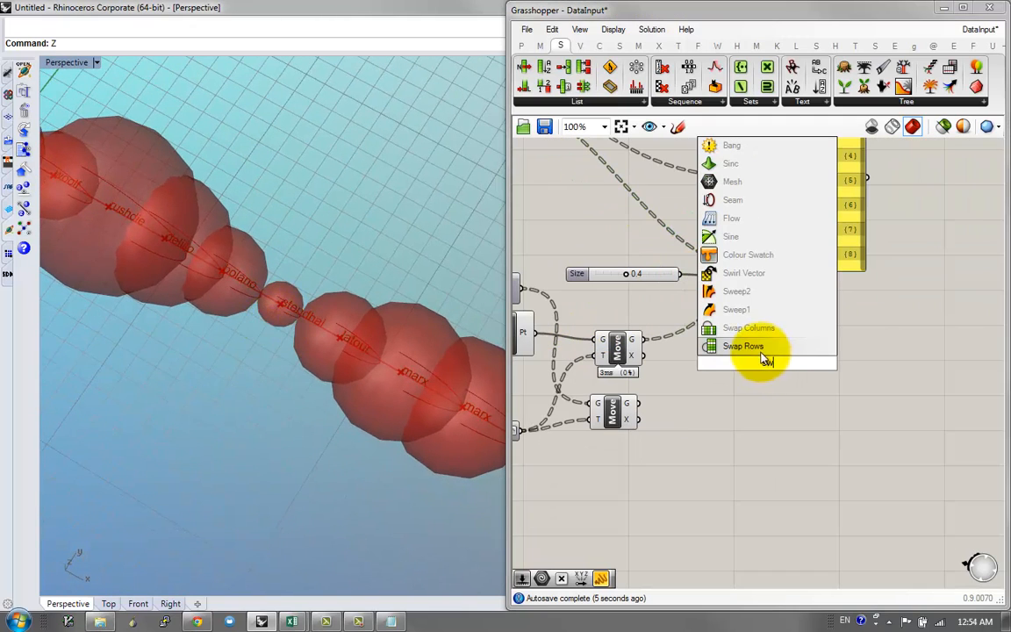
pyautogui.click(742, 255)
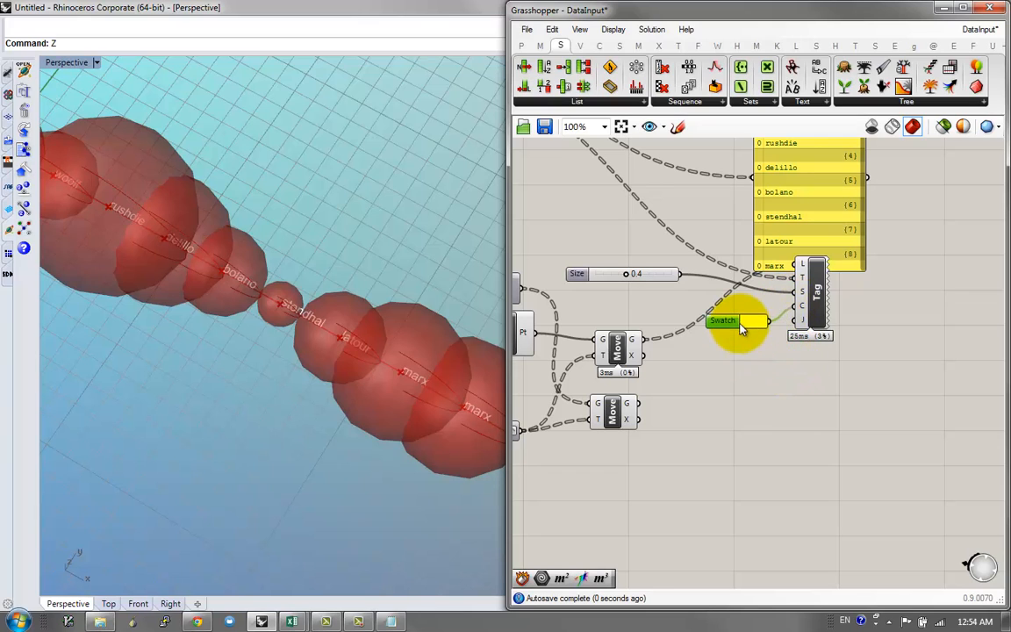
# Step: Add a Custom Preview fed by the sphere Move's G output, with a second Colour Swatch wired to its S input
pyautogui.doubleClick(771, 419)
pyautogui.write('prev')
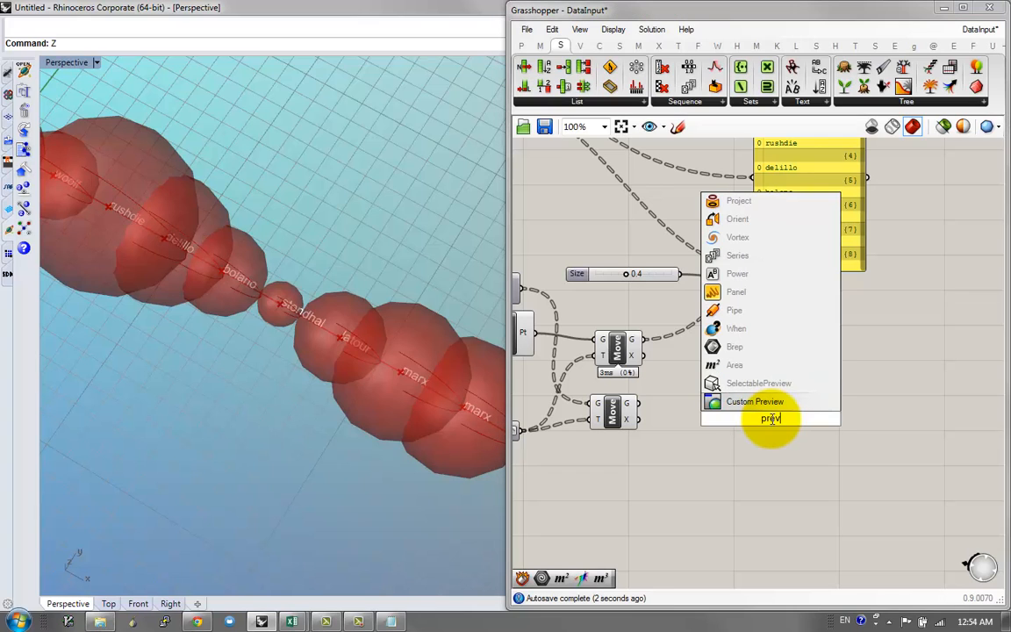
pyautogui.click(755, 402)
pyautogui.click(649, 426)
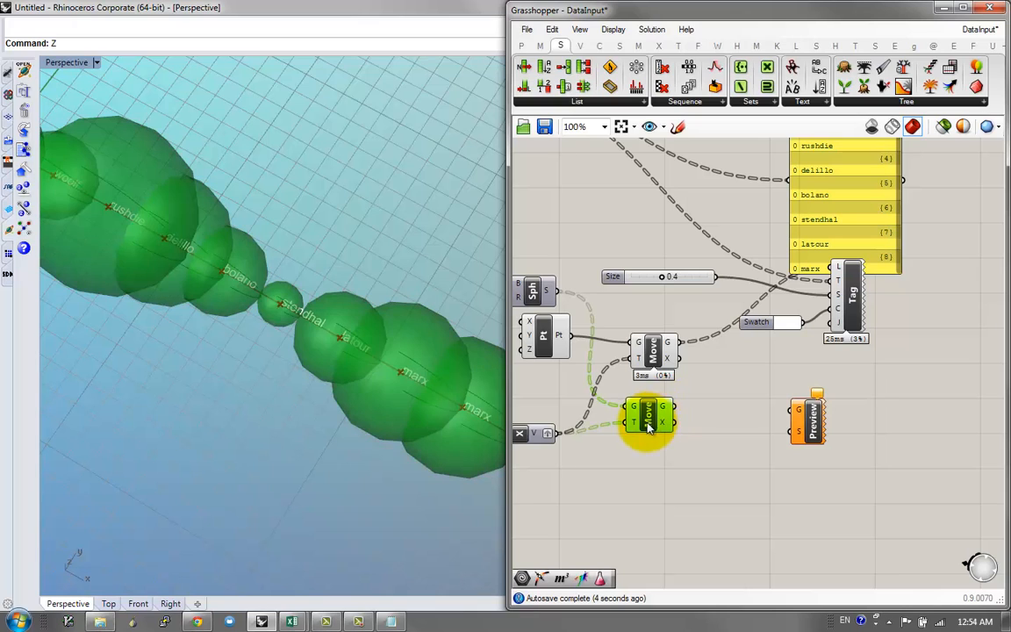
pyautogui.doubleClick(711, 488)
pyautogui.click(755, 321)
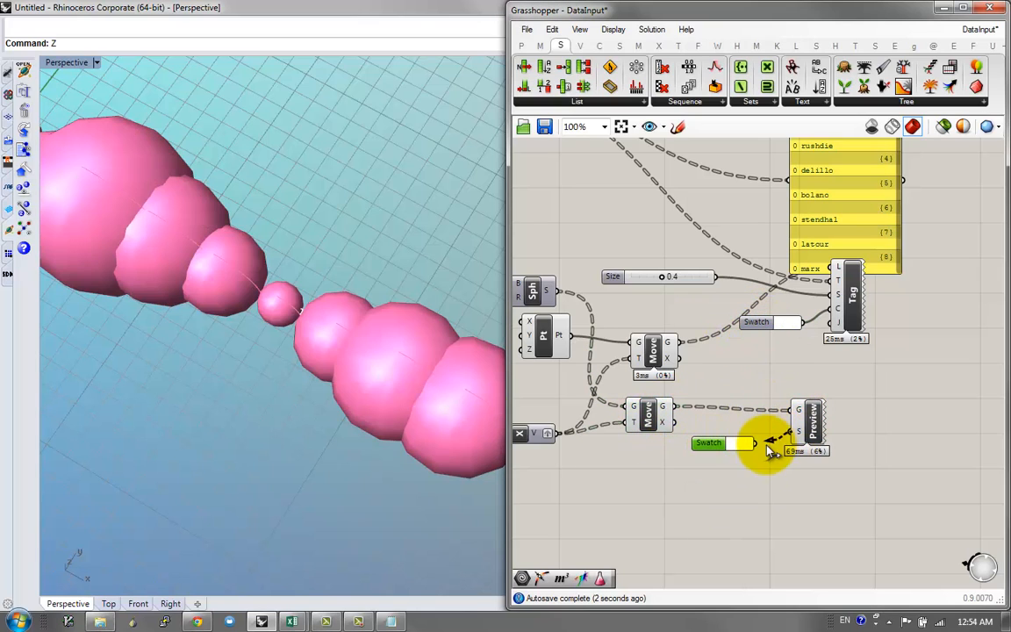
pyautogui.moveTo(768, 450); pyautogui.dragTo(773, 448)
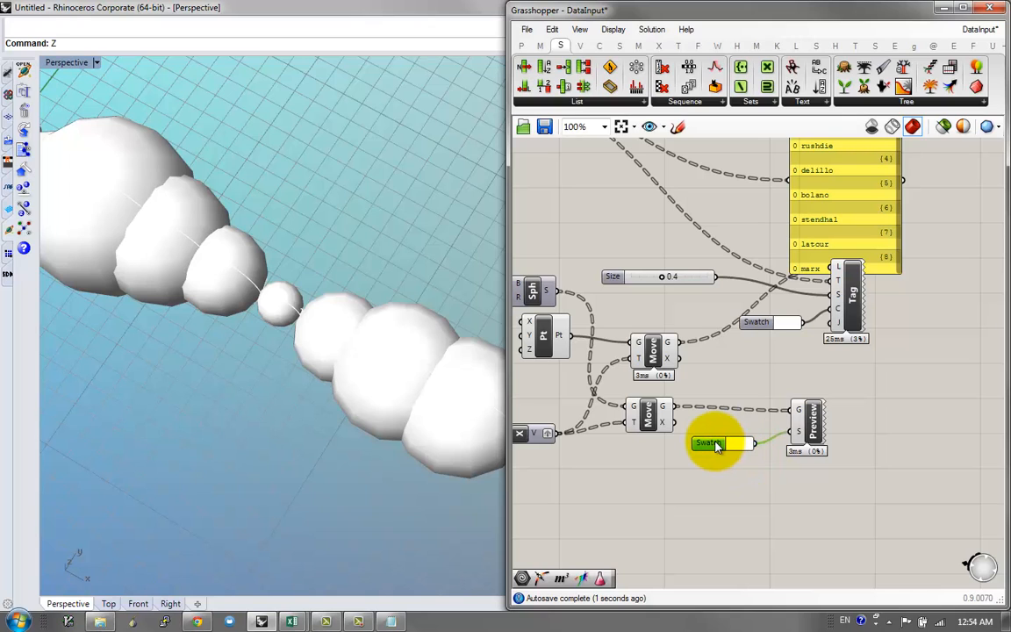
# Step: Set the Custom Preview's swatch to a translucent blue with saturation 67, value 100 and alpha 76
pyautogui.click(743, 448)
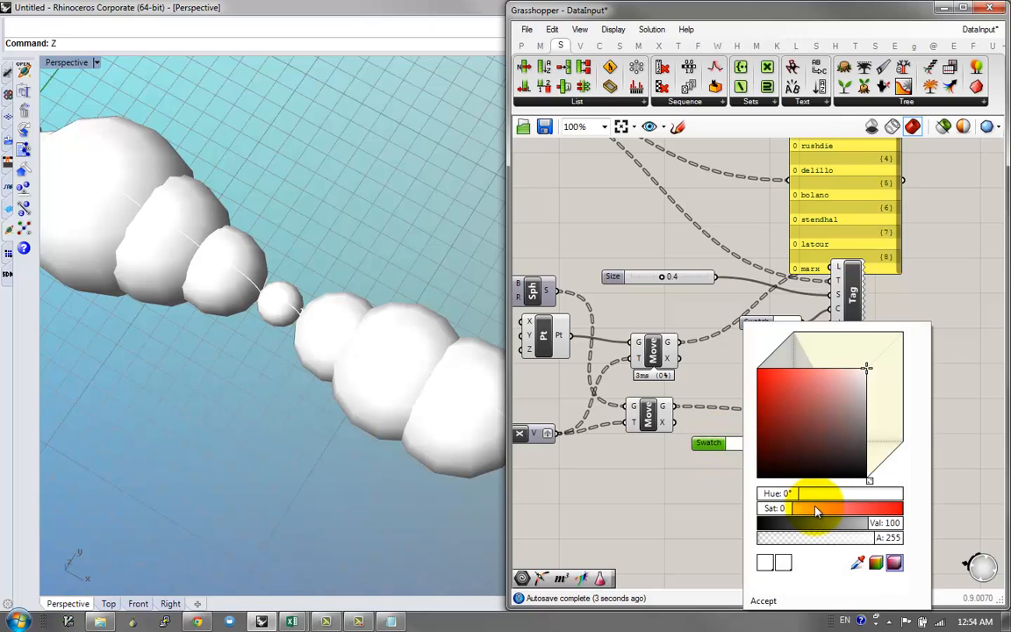
pyautogui.click(793, 368)
pyautogui.moveTo(884, 538); pyautogui.dragTo(796, 540)
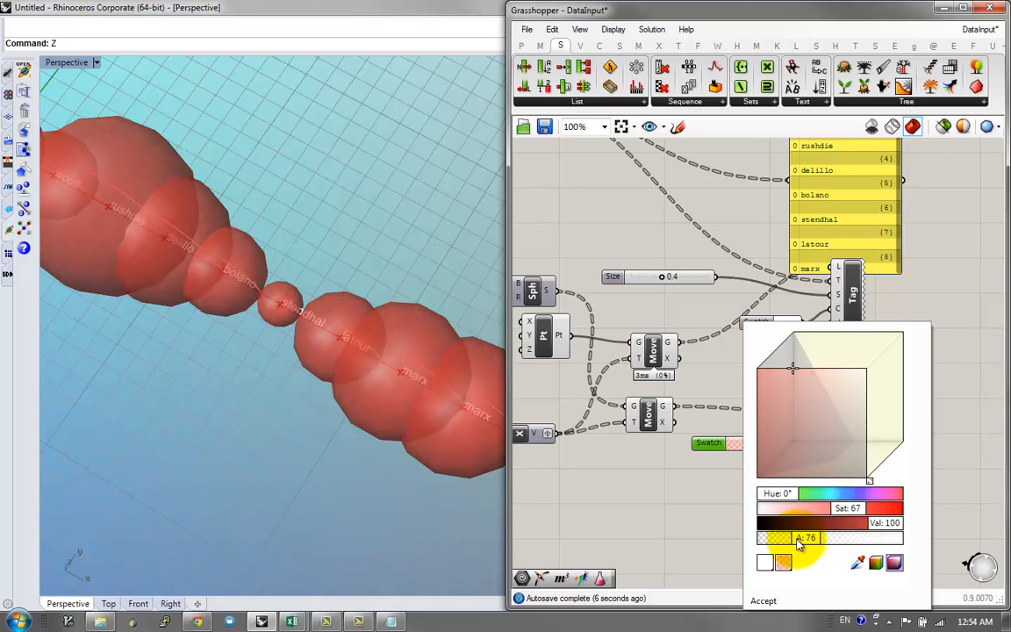
pyautogui.moveTo(788, 496); pyautogui.dragTo(844, 494)
pyautogui.click(661, 472)
# Step: Turn off the preview of the USE DATA components upstream of Text Tag 3D and Custom Preview
pyautogui.moveTo(662, 472); pyautogui.dragTo(673, 474, button='right')
pyautogui.scroll(-1, 673, 475)
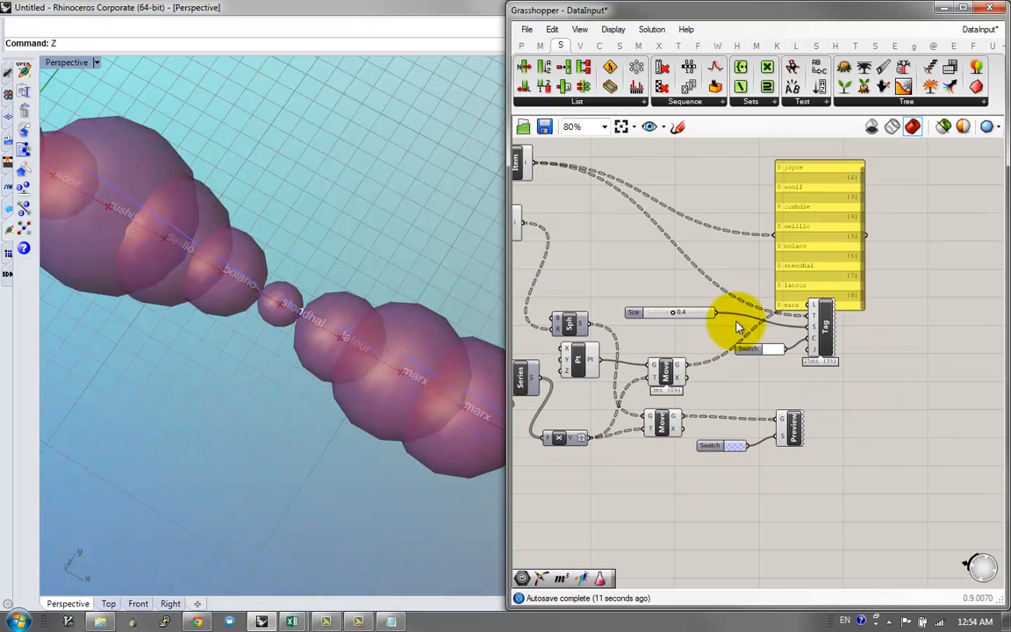
pyautogui.scroll(-3, 735, 328)
pyautogui.moveTo(742, 338); pyautogui.dragTo(824, 359, button='right')
pyautogui.moveTo(807, 238); pyautogui.dragTo(609, 466)
pyautogui.middleClick(642, 429)
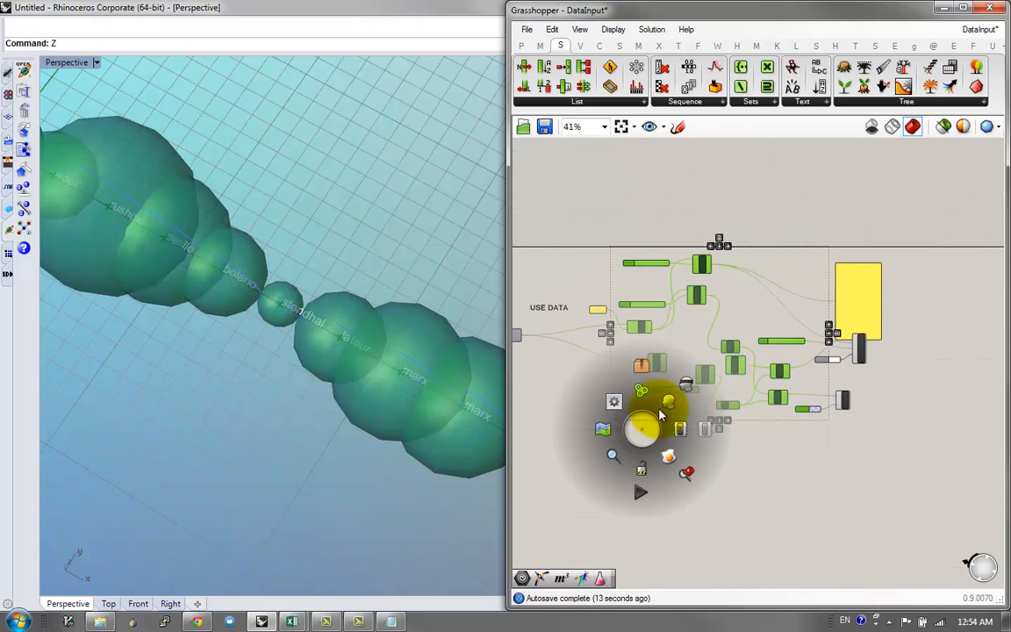
pyautogui.click(689, 384)
pyautogui.click(829, 469)
# Step: Inspect the labelled blue spheres and the component chain, and save the DataInput definition
pyautogui.moveTo(230, 375); pyautogui.dragTo(276, 285, button='right')
pyautogui.moveTo(868, 413); pyautogui.dragTo(865, 428, button='right')
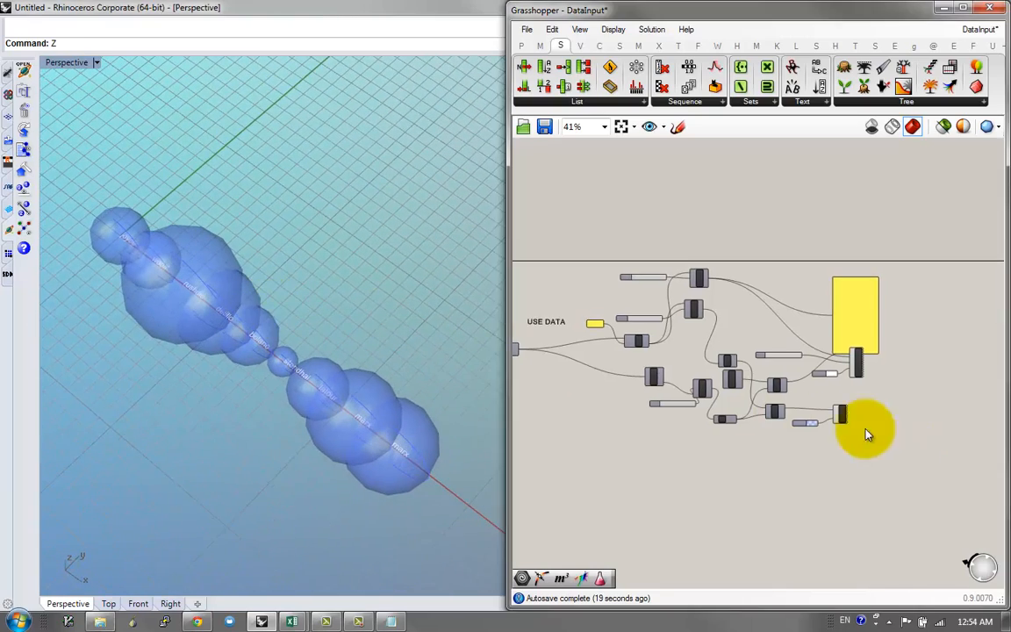
pyautogui.scroll(1, 725, 421)
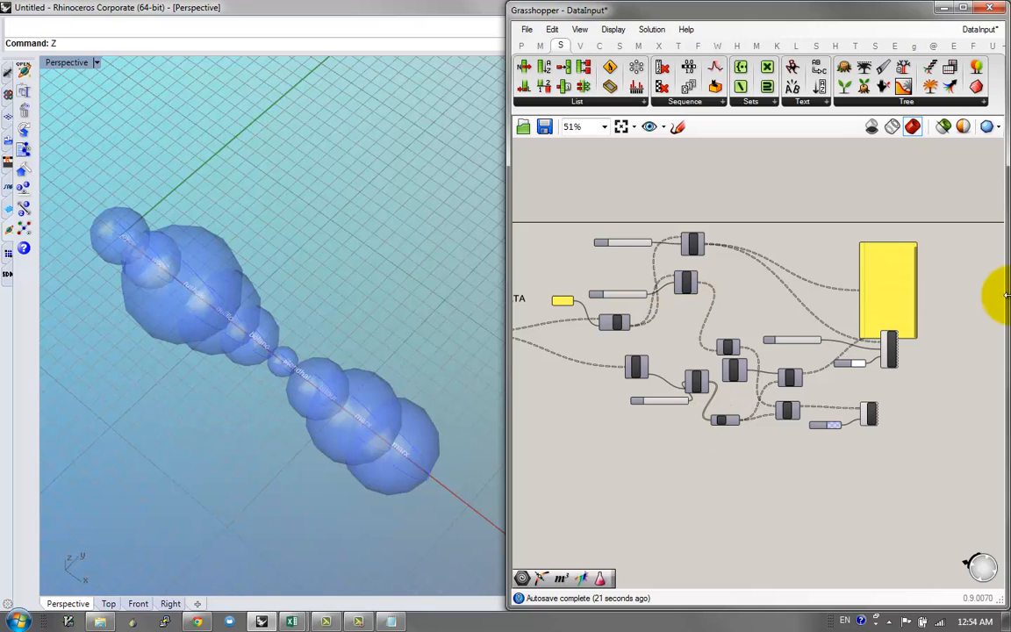
pyautogui.moveTo(830, 336); pyautogui.dragTo(832, 370, button='right')
pyautogui.scroll(1, 831, 370)
pyautogui.moveTo(757, 365); pyautogui.dragTo(983, 353, button='right')
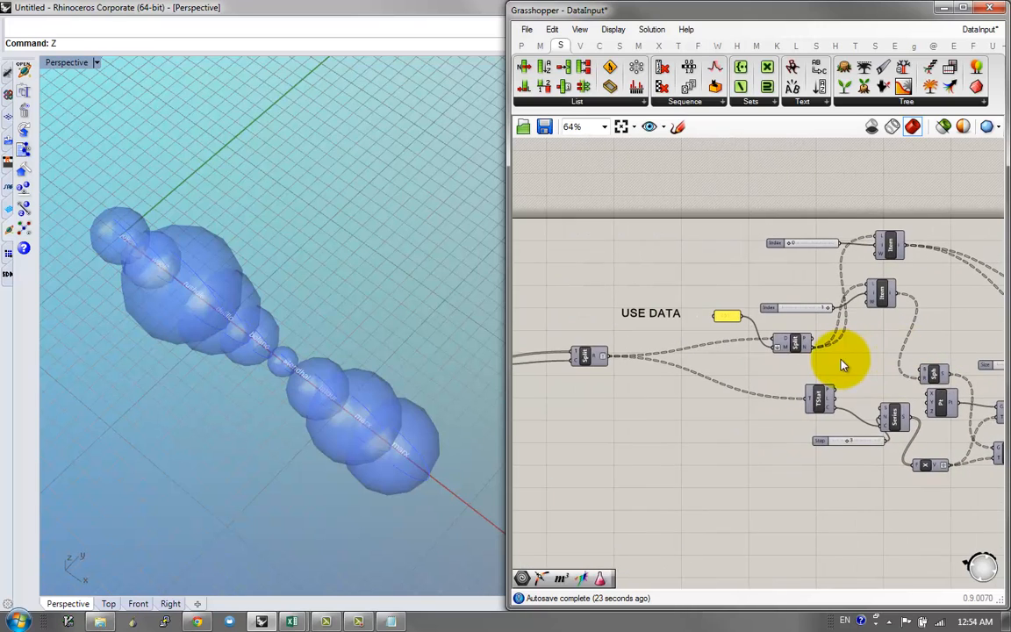
pyautogui.moveTo(840, 365); pyautogui.dragTo(753, 360, button='right')
pyautogui.hotkey('ctrl', 's')
# Step: Trace the definition back to the IMPORT DATA section and open SampleCSV.csv from the DataInput folder in Excel
pyautogui.moveTo(655, 368); pyautogui.dragTo(918, 376, button='right')
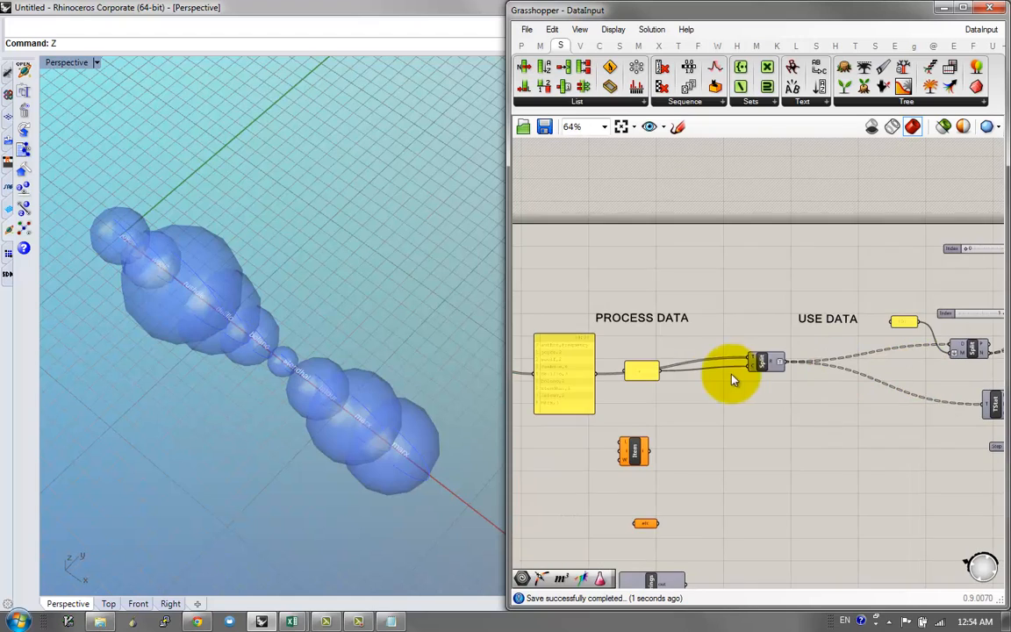
pyautogui.scroll(1, 641, 391)
pyautogui.moveTo(590, 403); pyautogui.dragTo(774, 386, button='right')
pyautogui.scroll(-2, 642, 391)
pyautogui.scroll(2, 657, 364)
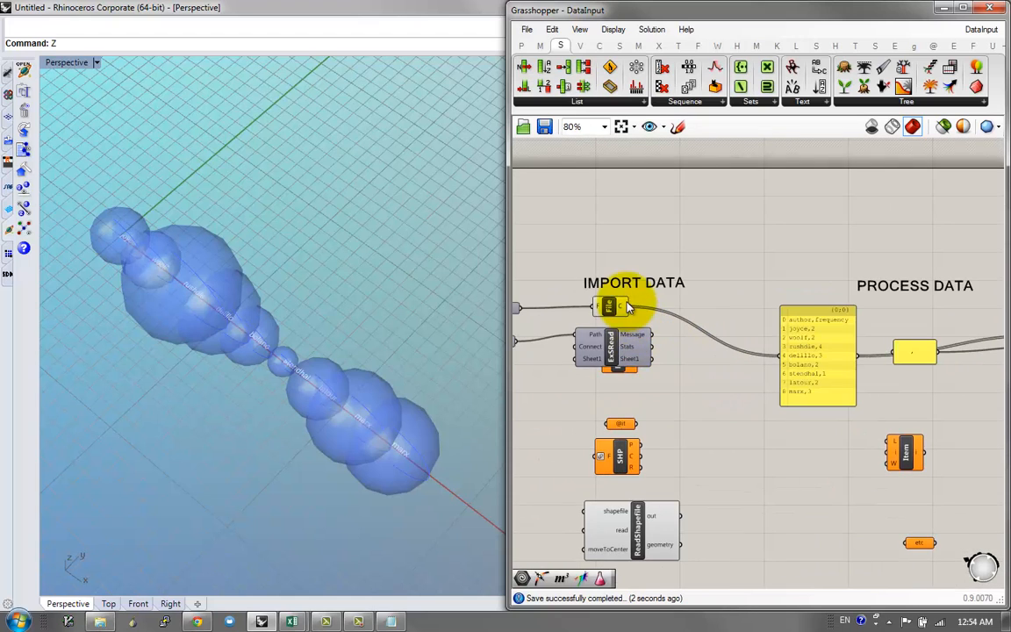
pyautogui.moveTo(625, 307); pyautogui.dragTo(693, 315, button='right')
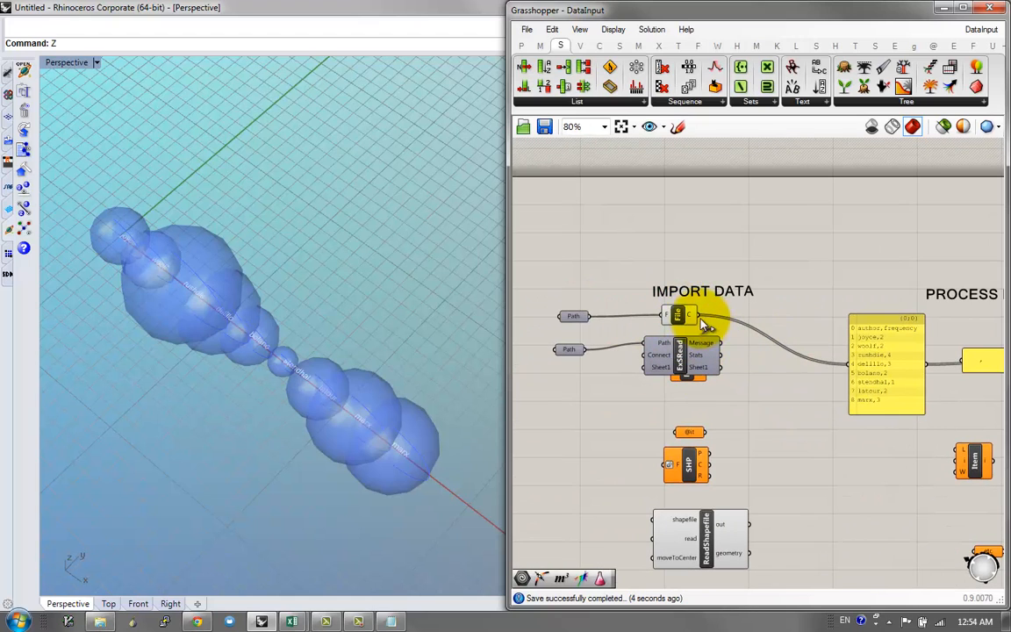
pyautogui.click(99, 621)
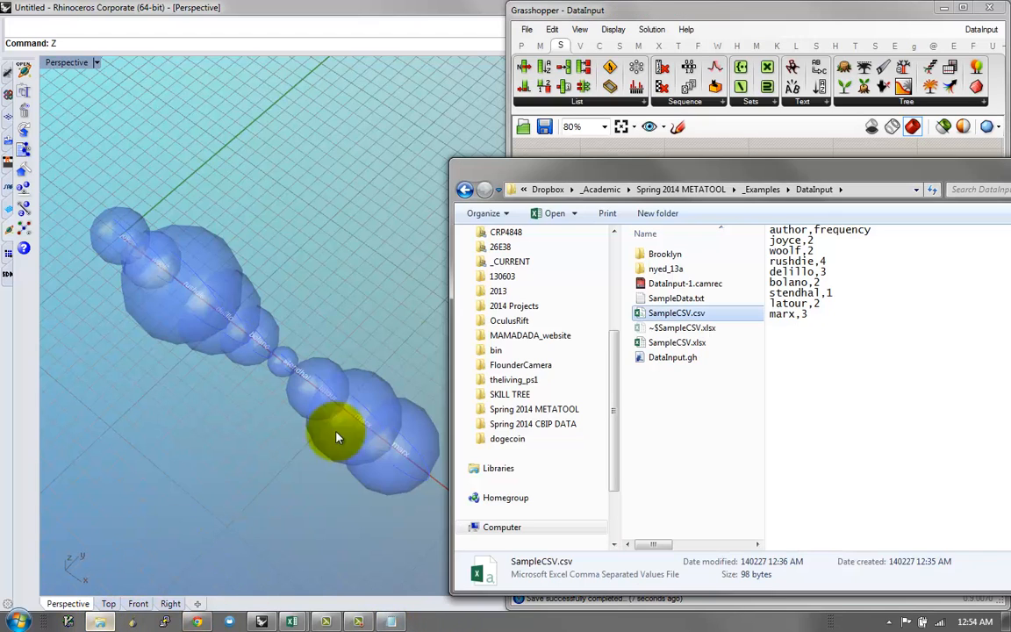
pyautogui.doubleClick(674, 315)
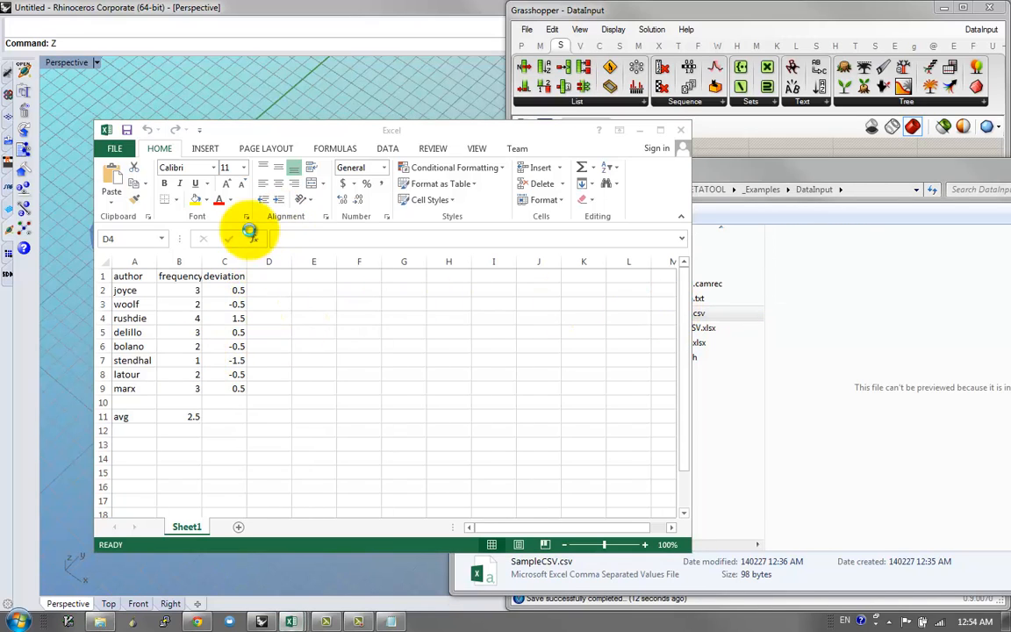
# Step: Set the frequency values in SampleCSV.csv to 4 for joyce, 1 for rushdie and 1 for marx
pyautogui.click(200, 306)
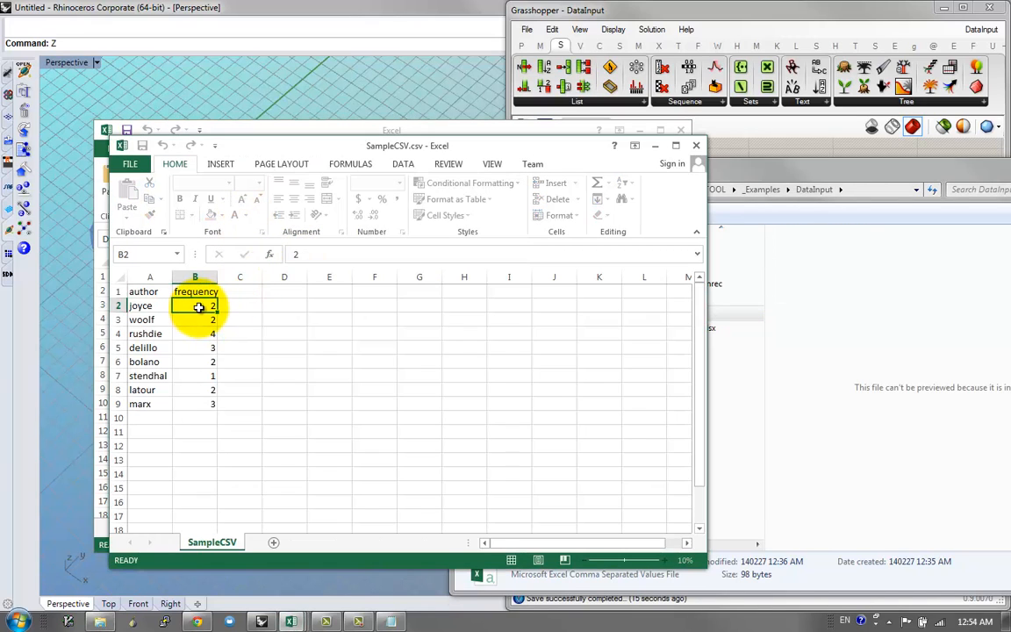
pyautogui.write('4')
pyautogui.press('Return')
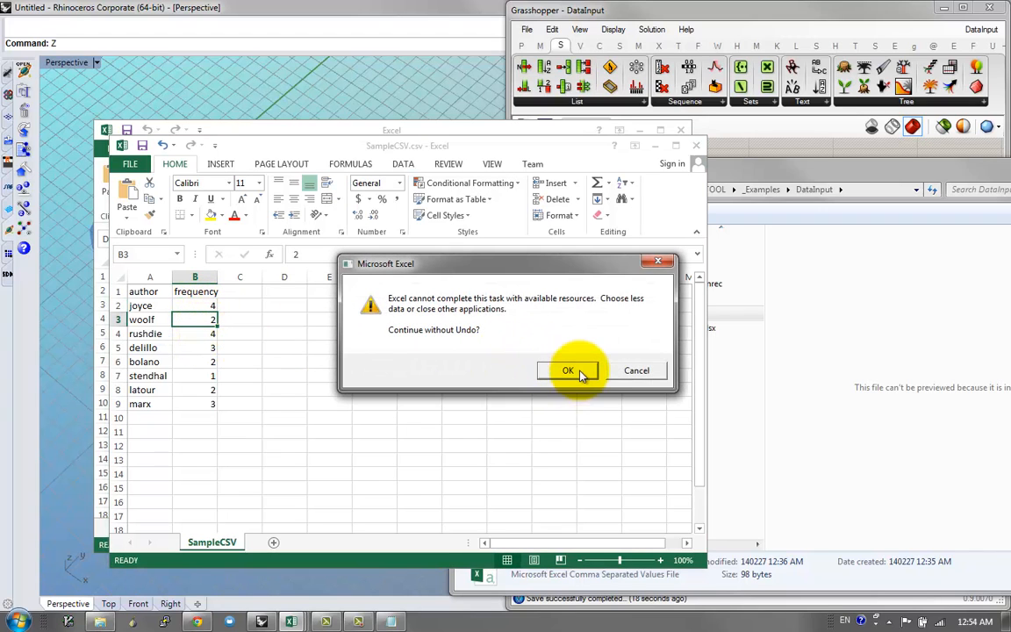
pyautogui.click(577, 372)
pyautogui.write('1')
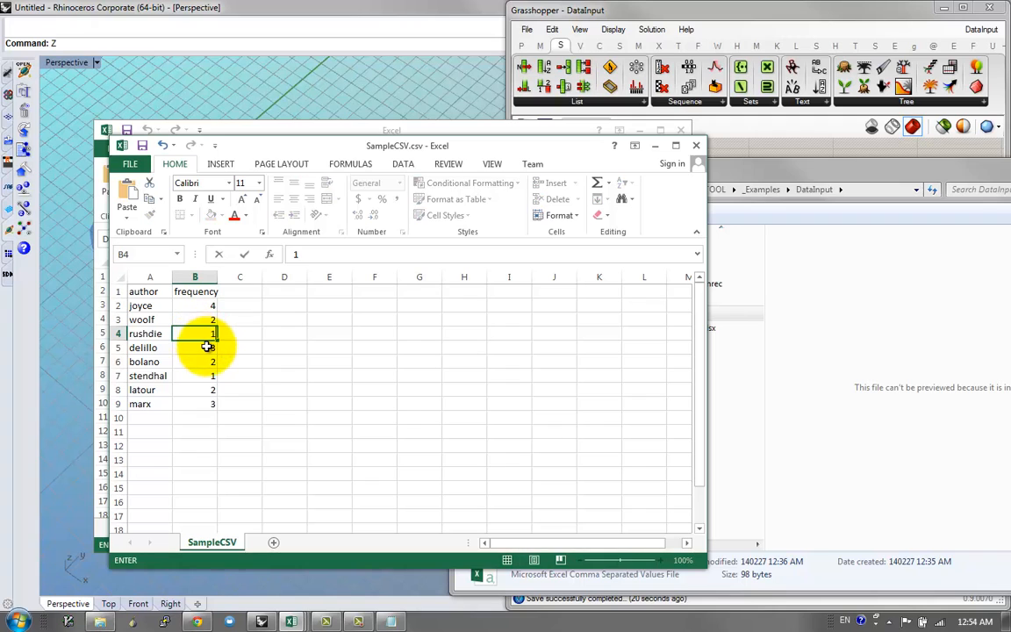
pyautogui.press('Return')
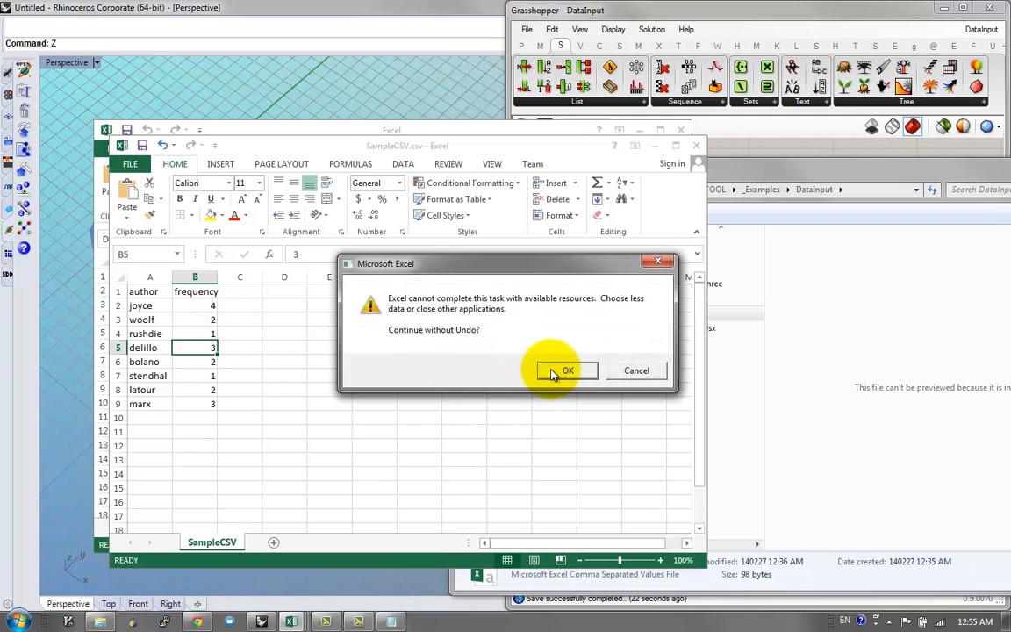
pyautogui.click(567, 370)
pyautogui.write('1')
pyautogui.click(276, 372)
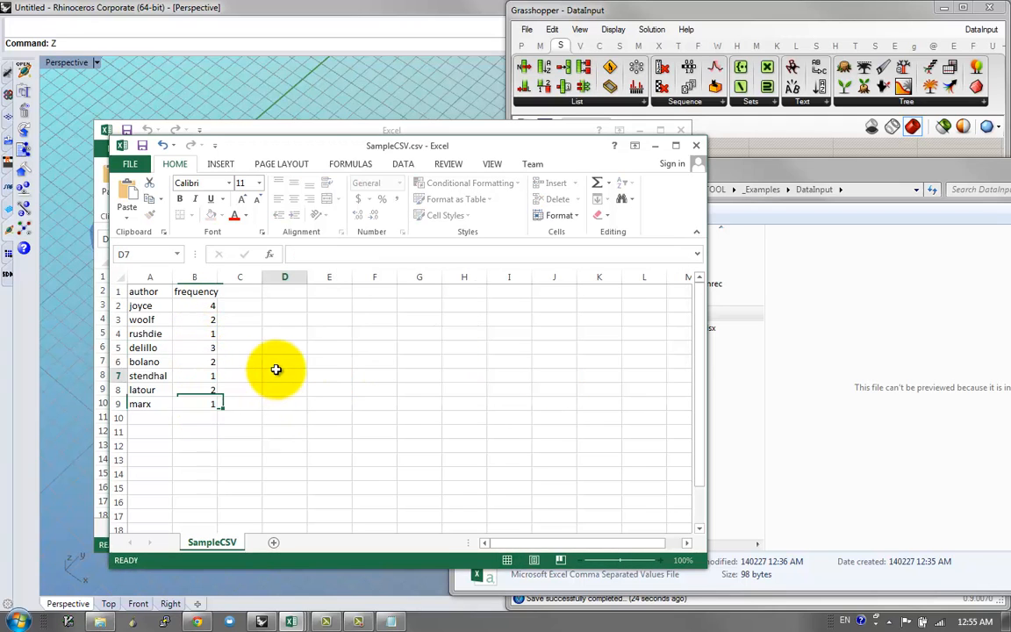
# Step: Save SampleCSV.csv, keeping the comma-delimited CSV format, and close the workbook
pyautogui.hotkey('ctrl', 's')
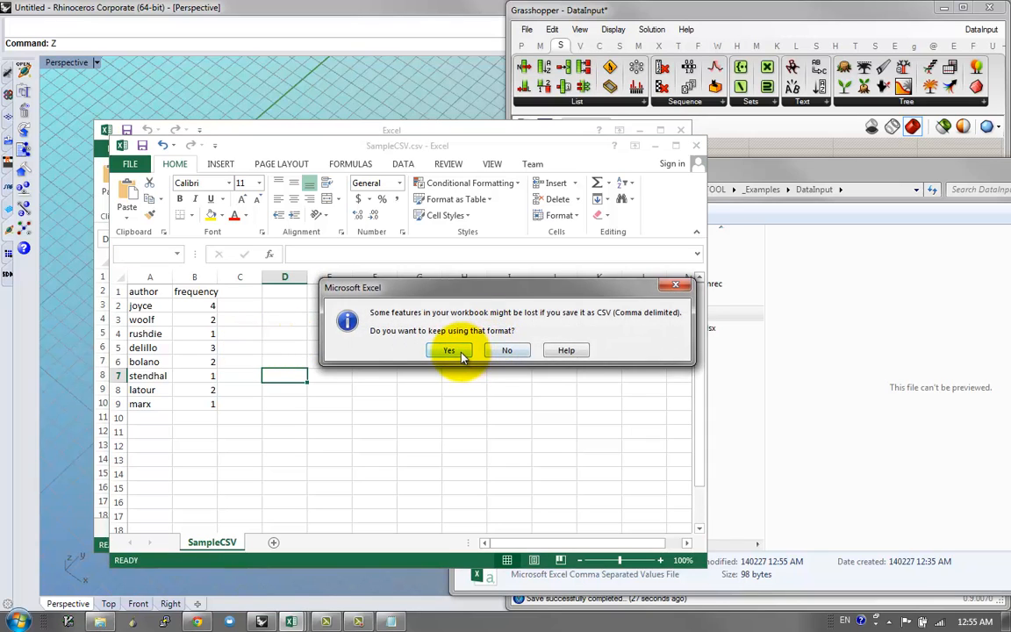
pyautogui.click(448, 350)
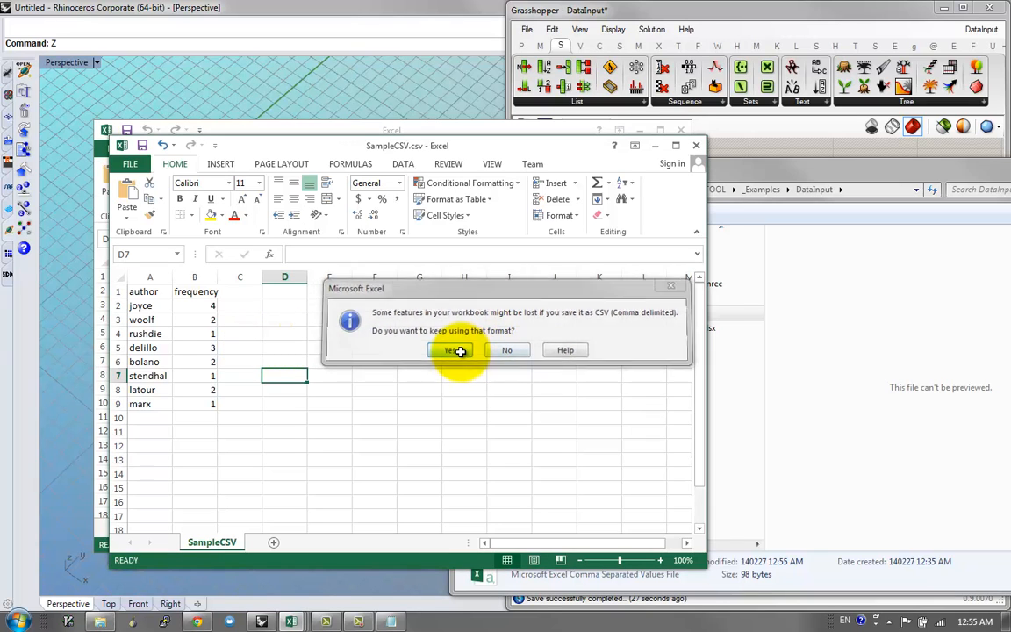
pyautogui.click(697, 145)
pyautogui.click(448, 329)
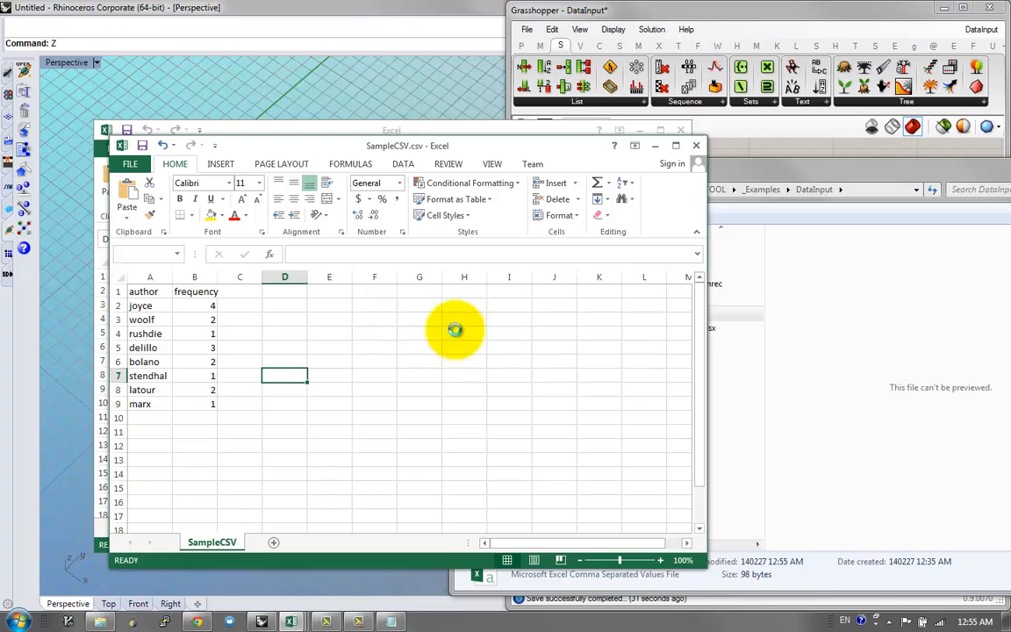
pyautogui.click(450, 350)
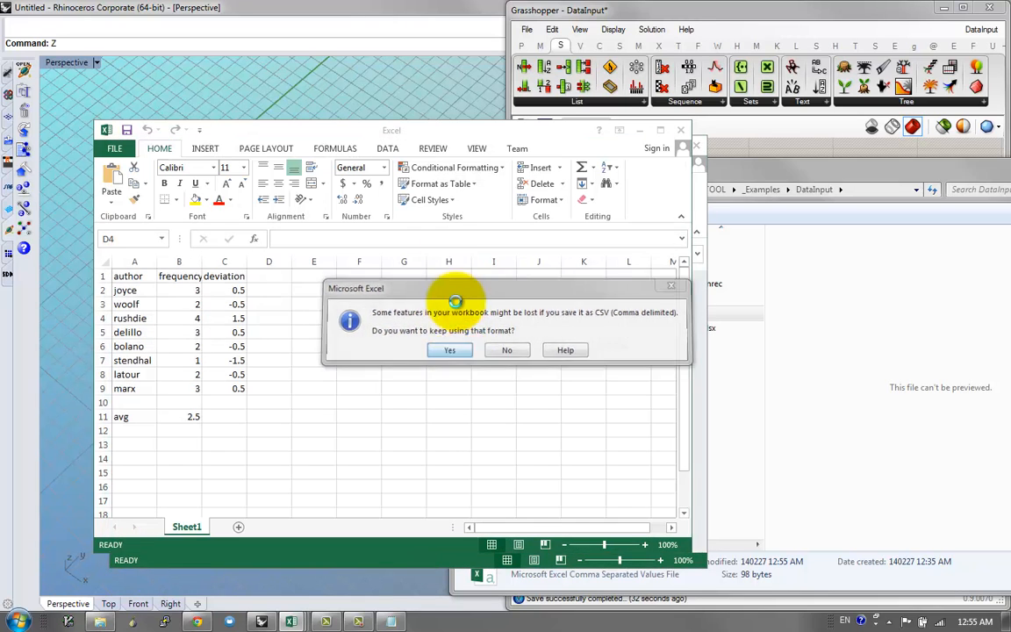
# Step: Back in Grasshopper, re-enable the Read File component in the IMPORT DATA section so the spheres rebuild from the edited CSV
pyautogui.click(418, 95)
pyautogui.scroll(3, 672, 300)
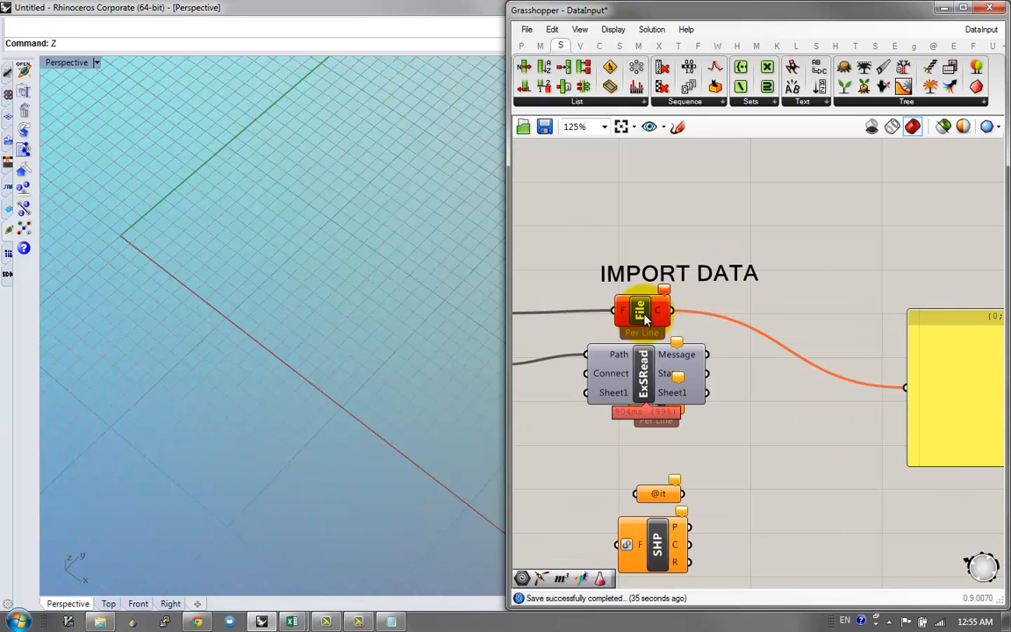
pyautogui.click(643, 314)
pyautogui.middleClick(647, 318)
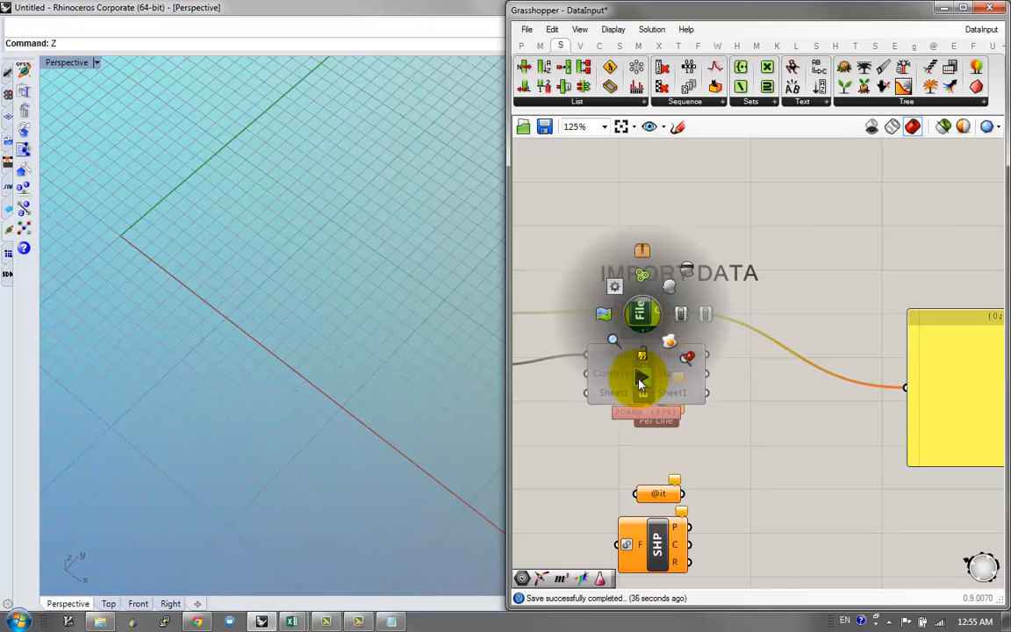
pyautogui.click(641, 381)
pyautogui.click(593, 334)
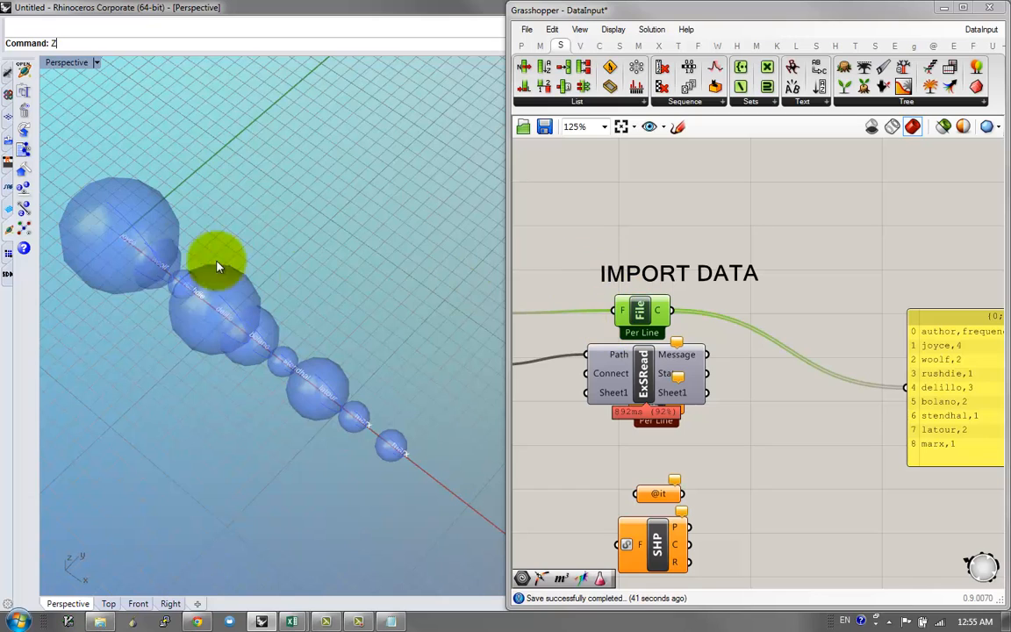
pyautogui.moveTo(261, 364); pyautogui.dragTo(303, 302, button='right')
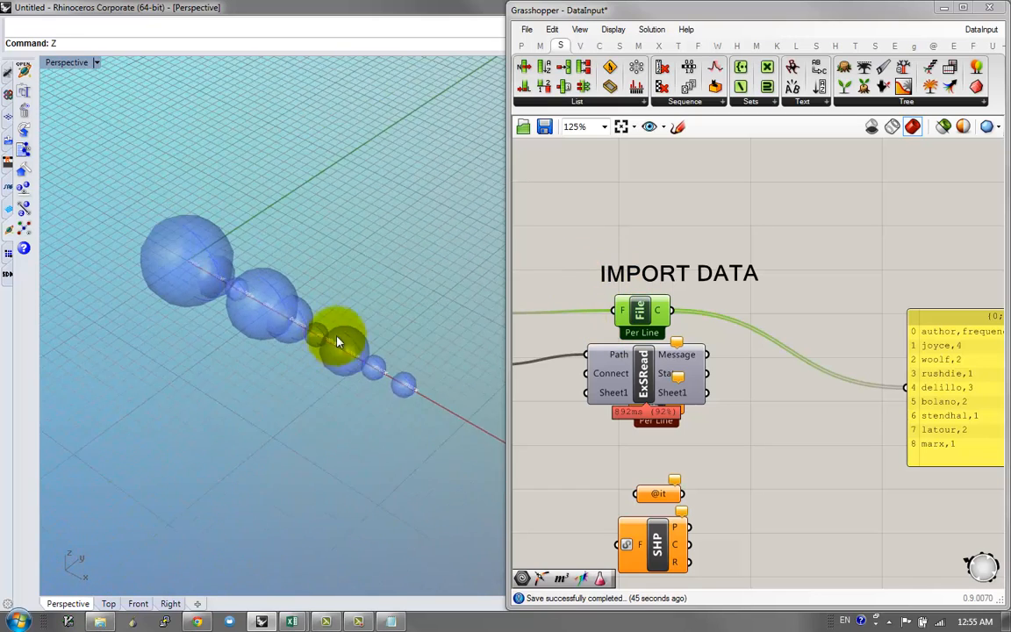
pyautogui.click(673, 405)
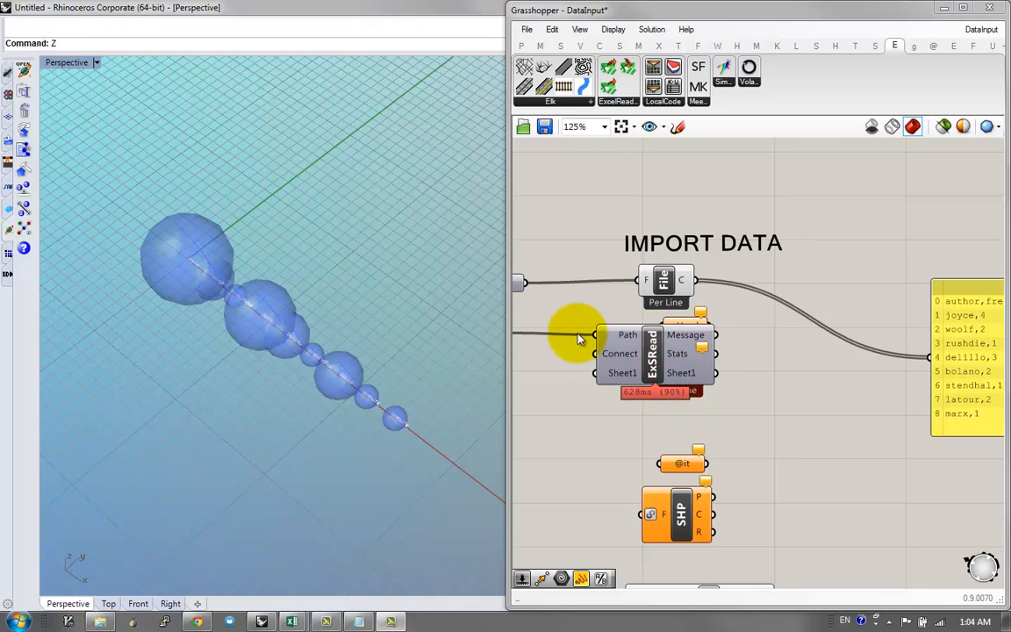
pyautogui.moveTo(280, 323); pyautogui.dragTo(740, 390, button='right')
pyautogui.moveTo(832, 377); pyautogui.dragTo(844, 355, button='right')
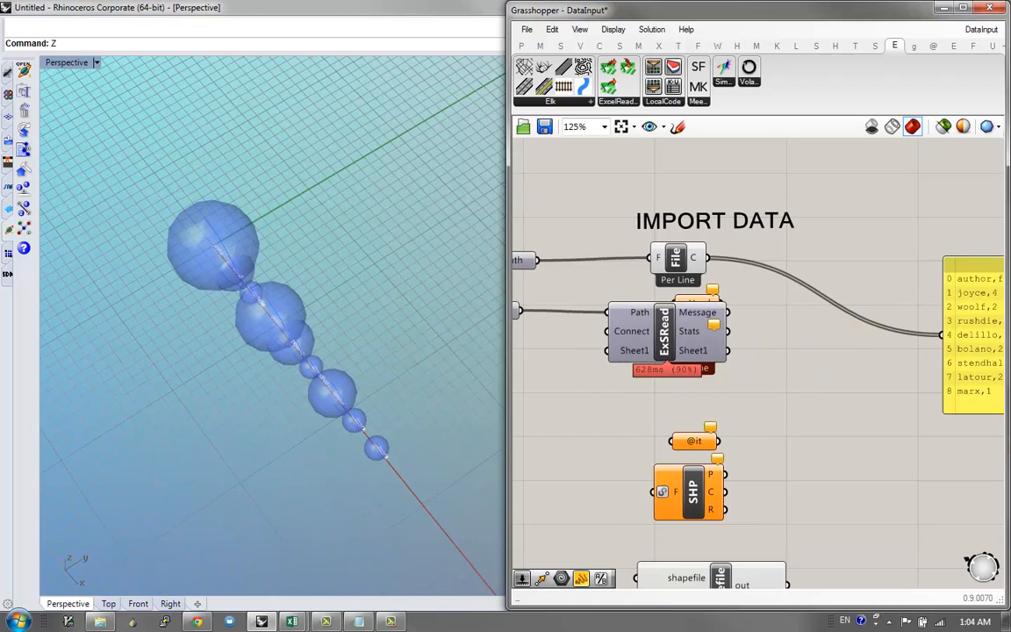